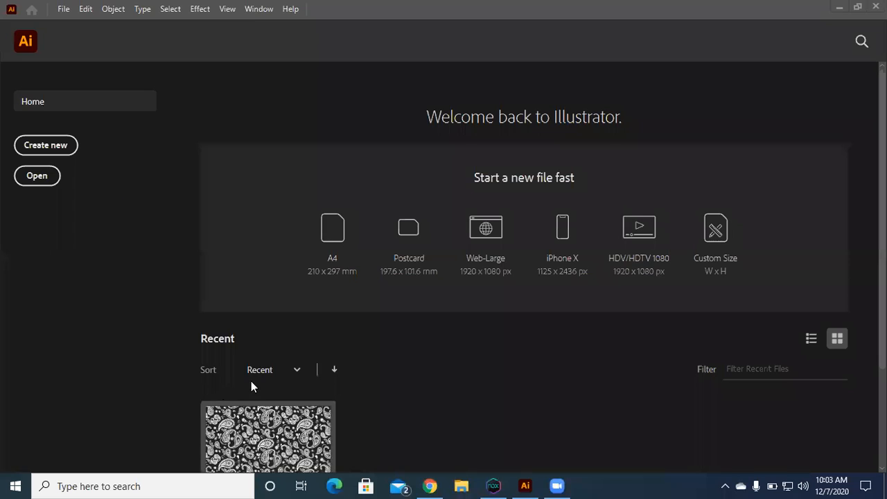
# Step: Create a new document from the A4 preset, 210 x 297 mm
pyautogui.click(340, 235)
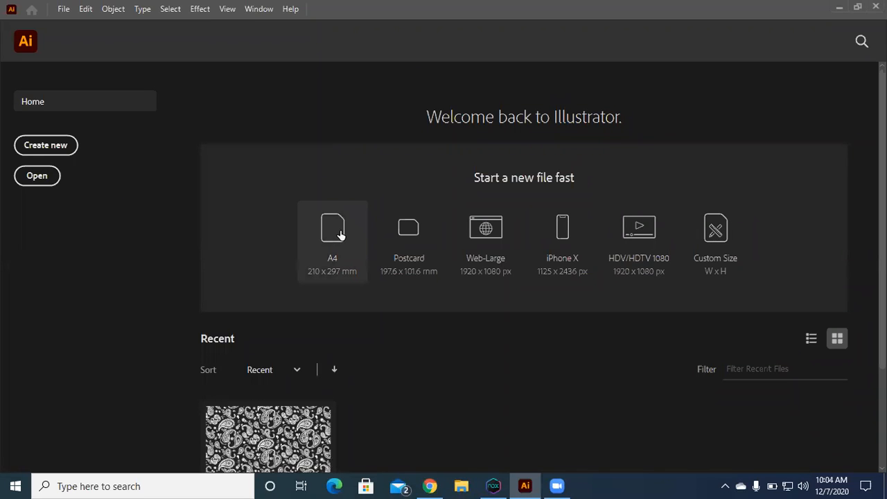
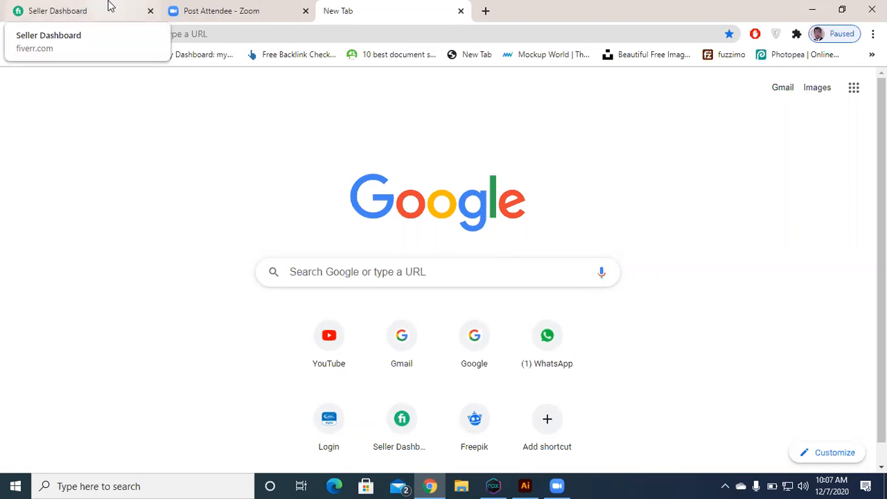
# Step: Switch to the Fiverr seller dashboard in Chrome and look through the completed orders under Manage Sales
pyautogui.click(107, 6)
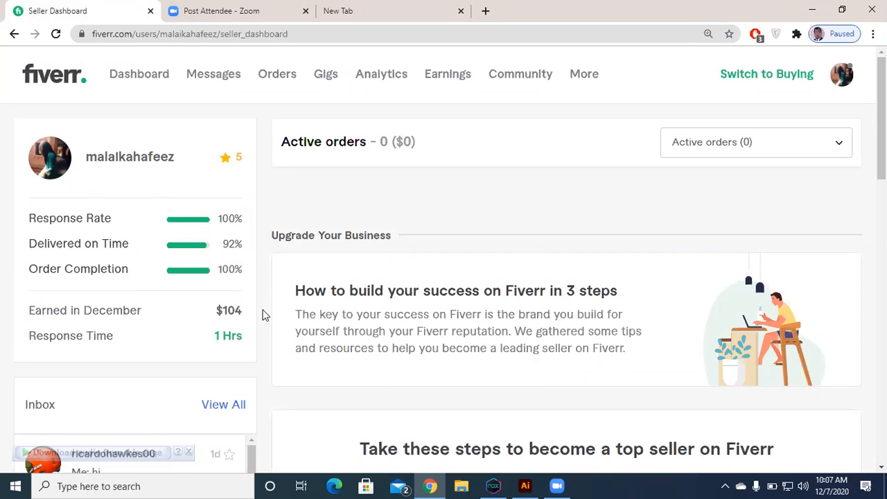
pyautogui.click(281, 82)
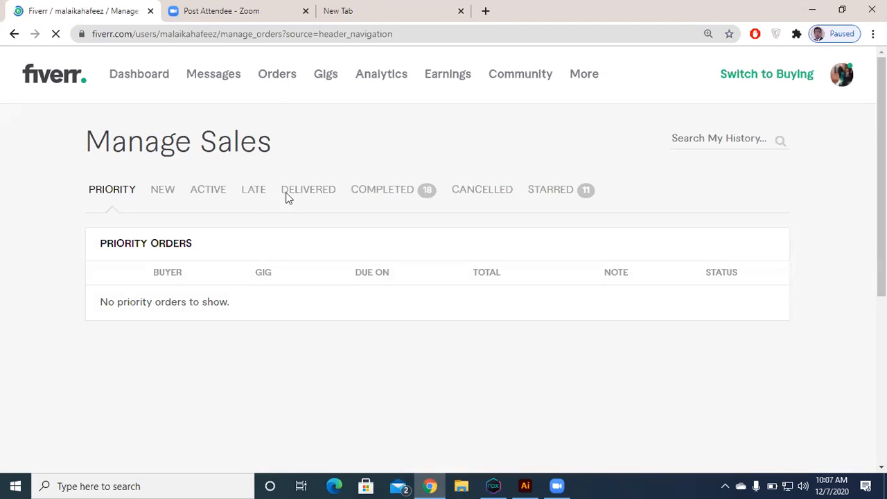
pyautogui.click(389, 193)
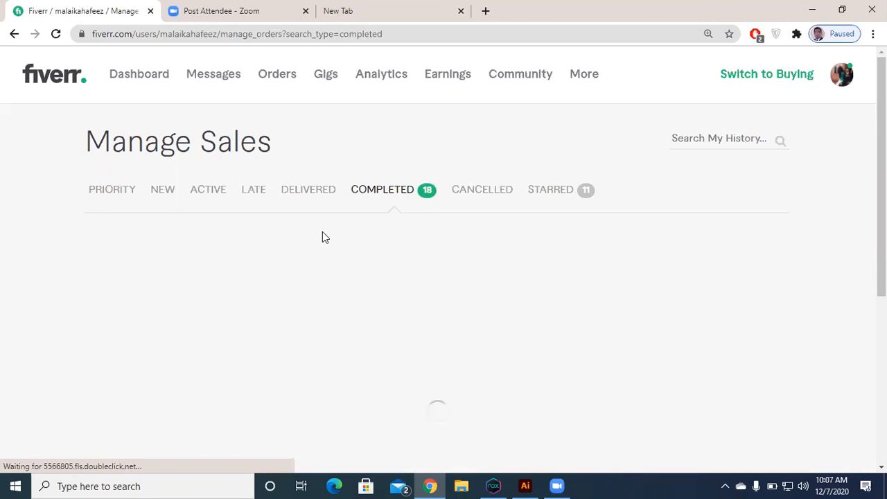
pyautogui.scroll(-2, 285, 309)
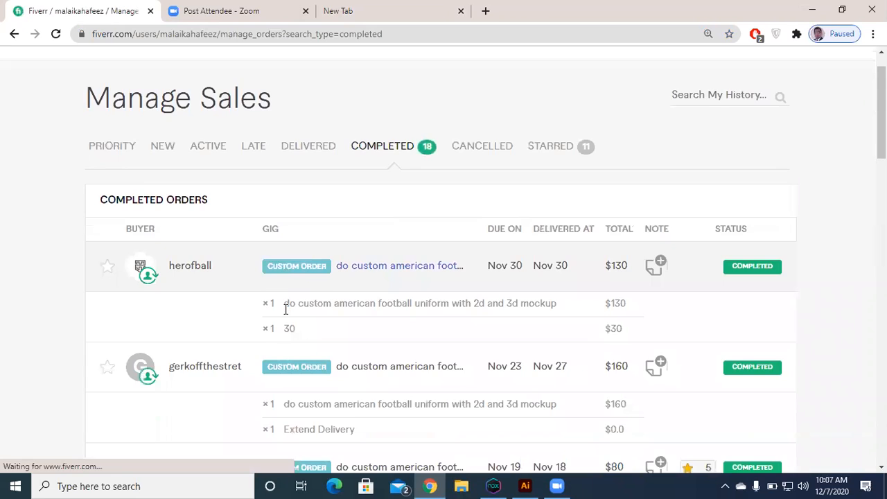
pyautogui.scroll(-8, 285, 309)
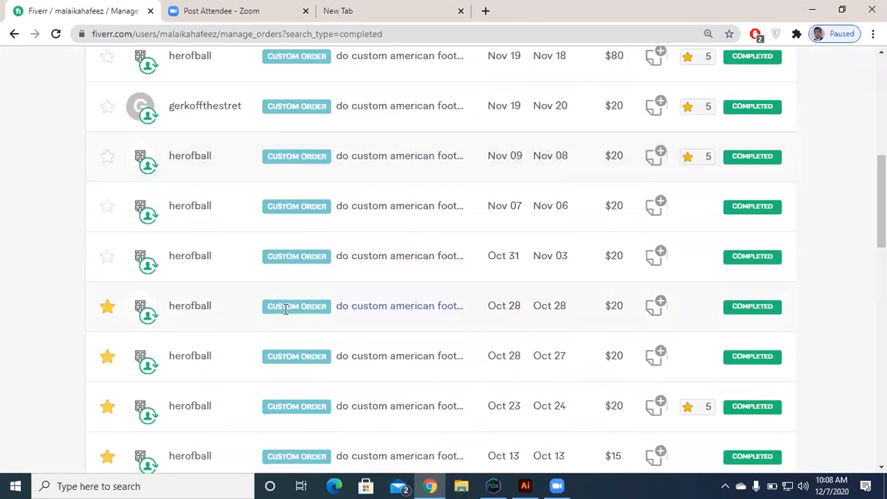
pyautogui.scroll(-1, 704, 295)
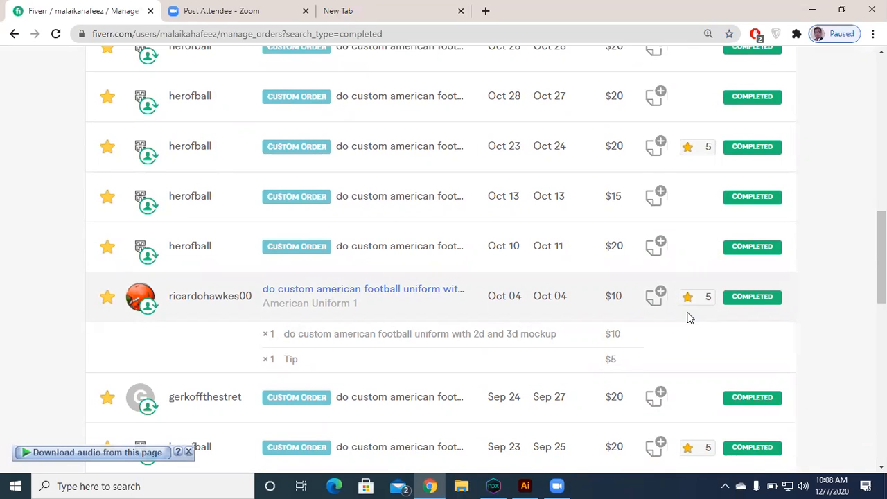
pyautogui.scroll(-3, 272, 363)
pyautogui.scroll(-4, 271, 362)
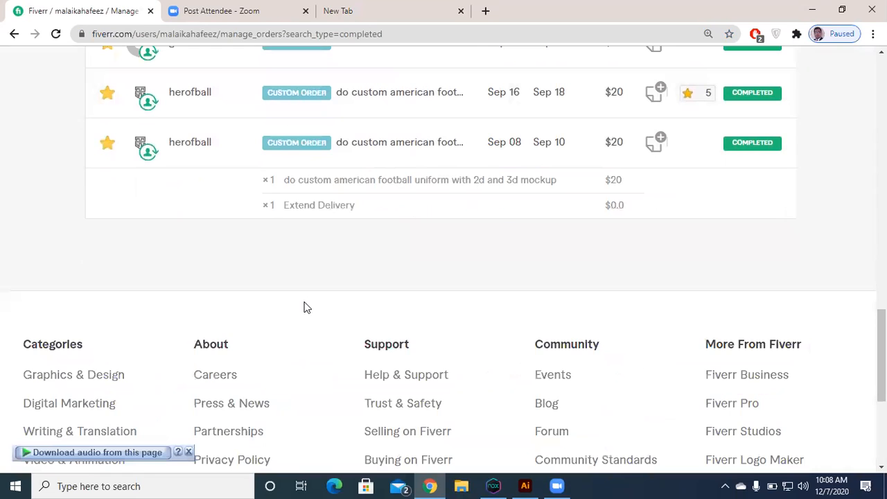
# Step: Open the Earnings page and examine the net income, pending clearance, available-for-withdrawal figures and the transaction list
pyautogui.scroll(13, 303, 307)
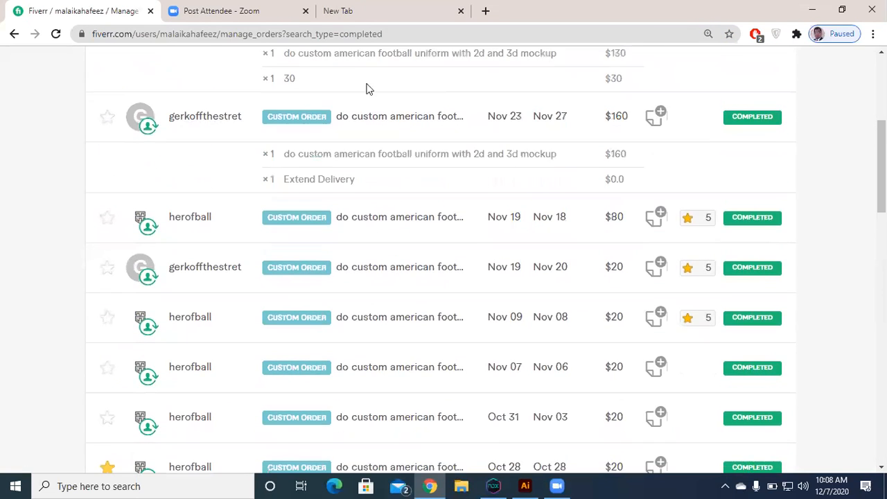
pyautogui.scroll(4, 388, 76)
pyautogui.click(435, 76)
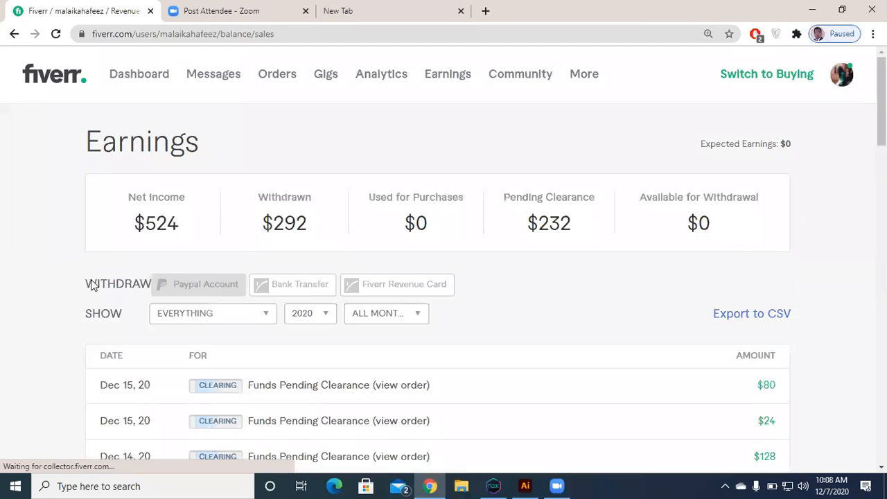
pyautogui.scroll(-1, 104, 243)
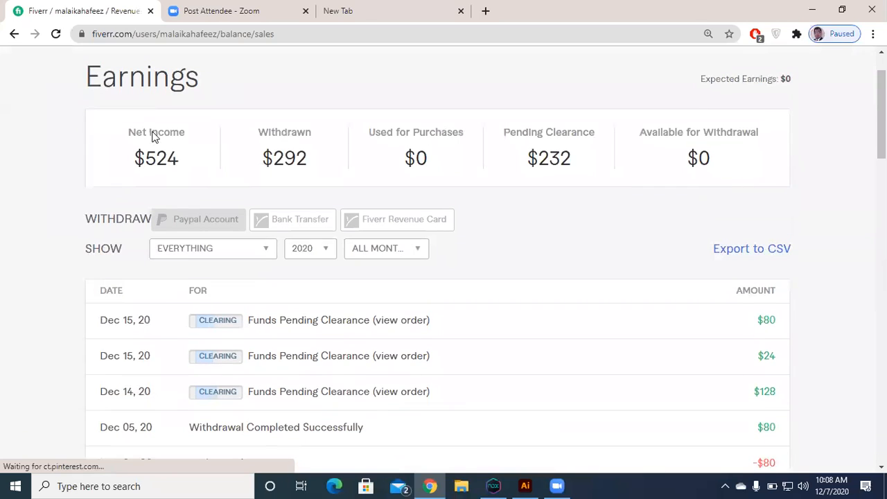
pyautogui.doubleClick(133, 165)
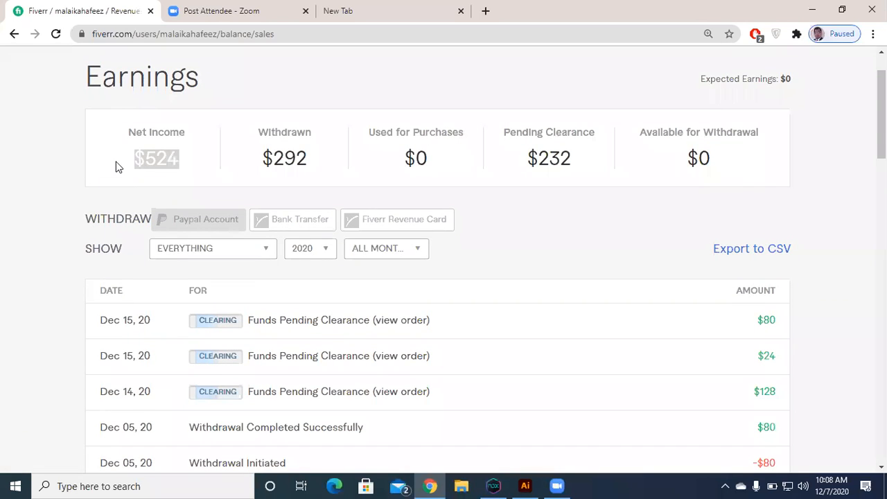
pyautogui.moveTo(293, 148); pyautogui.dragTo(497, 158)
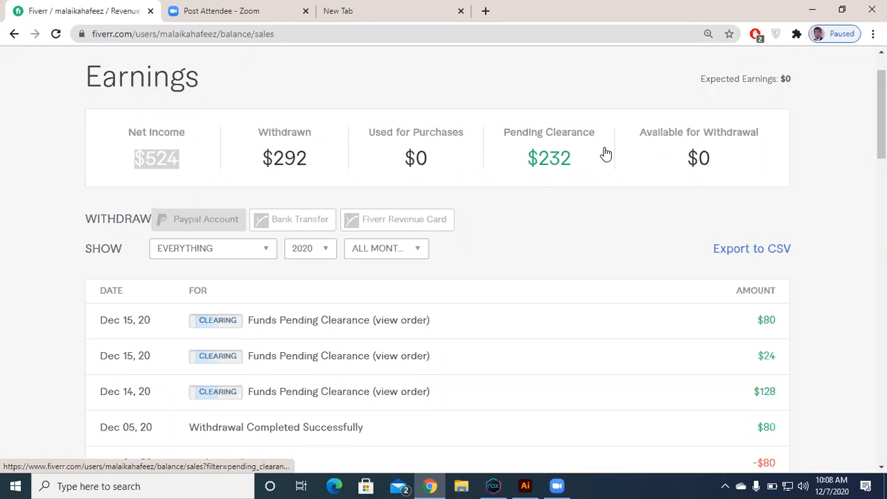
pyautogui.click(627, 157)
pyautogui.doubleClick(620, 154)
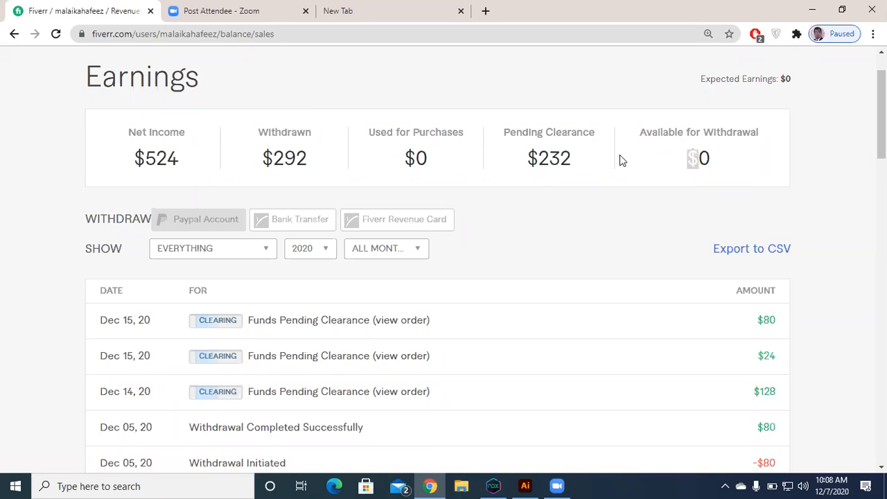
pyautogui.click(496, 260)
pyautogui.scroll(-3, 337, 242)
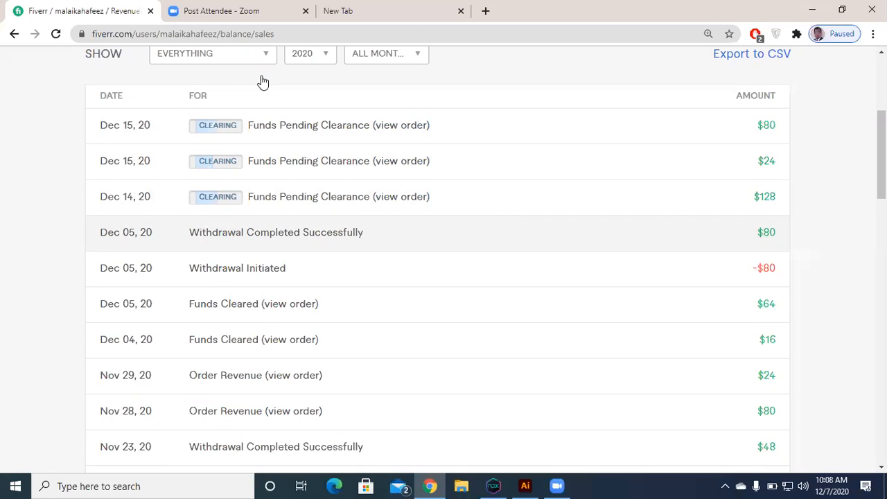
# Step: Open the seller Analytics page and examine the average selling price and the December earnings
pyautogui.scroll(1, 368, 80)
pyautogui.scroll(2, 368, 80)
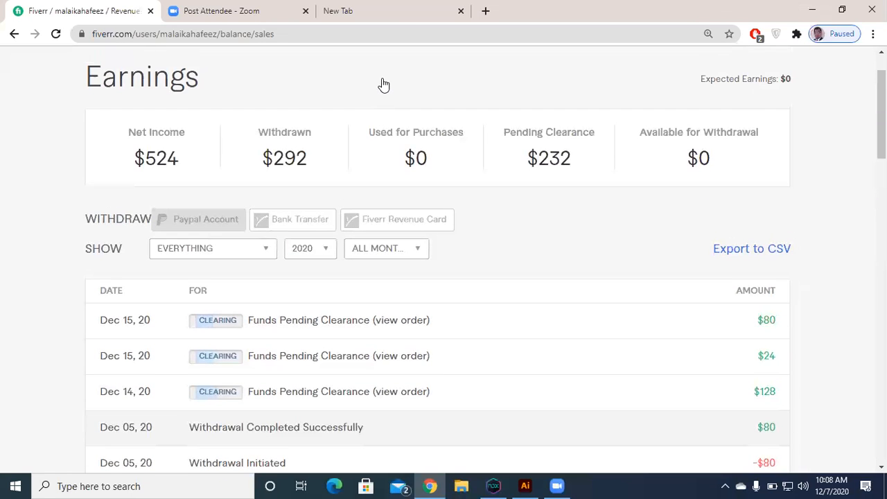
pyautogui.scroll(1, 378, 86)
pyautogui.click(378, 80)
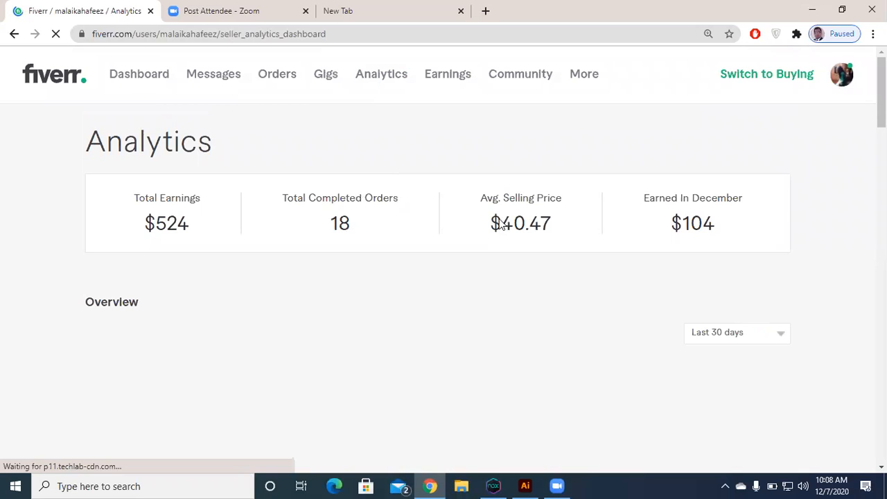
pyautogui.moveTo(483, 216); pyautogui.dragTo(558, 227)
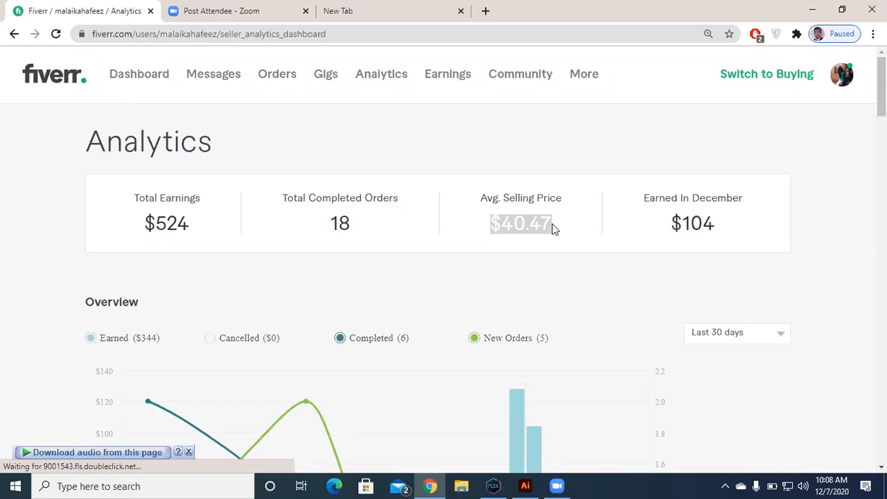
pyautogui.moveTo(670, 228); pyautogui.dragTo(755, 232)
pyautogui.click(751, 226)
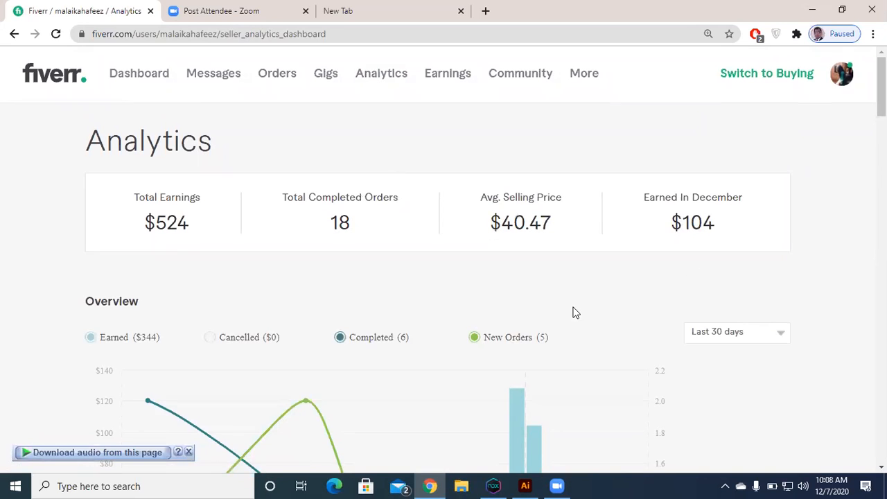
# Step: Examine the overview chart, the sales breakdown and the seller level's evaluation end date in the analytics
pyautogui.scroll(-2, 526, 311)
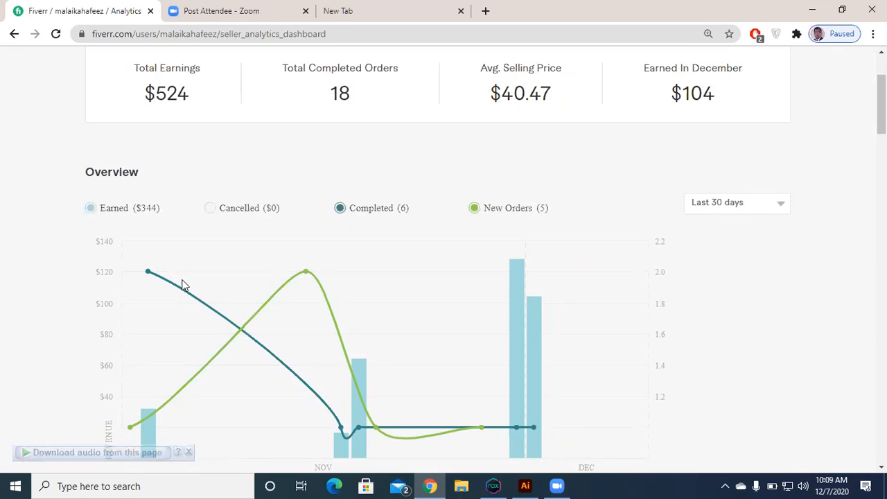
pyautogui.scroll(-5, 160, 333)
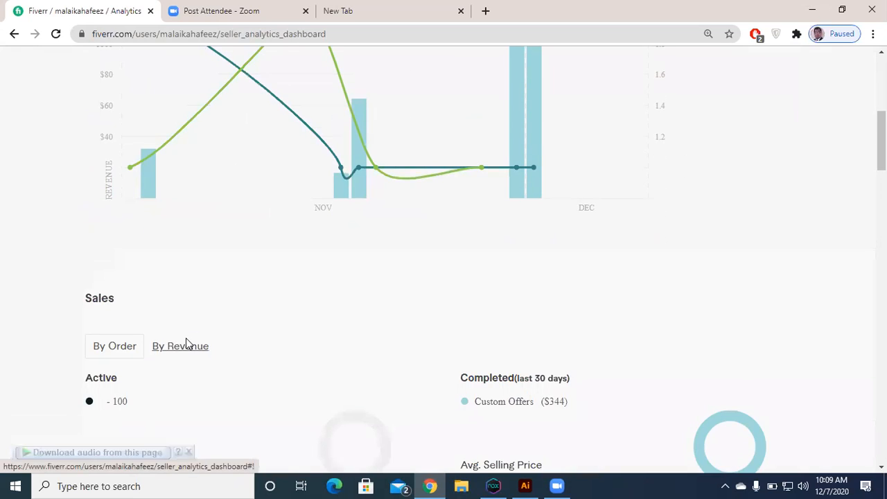
pyautogui.scroll(-1, 194, 340)
pyautogui.scroll(-1, 159, 281)
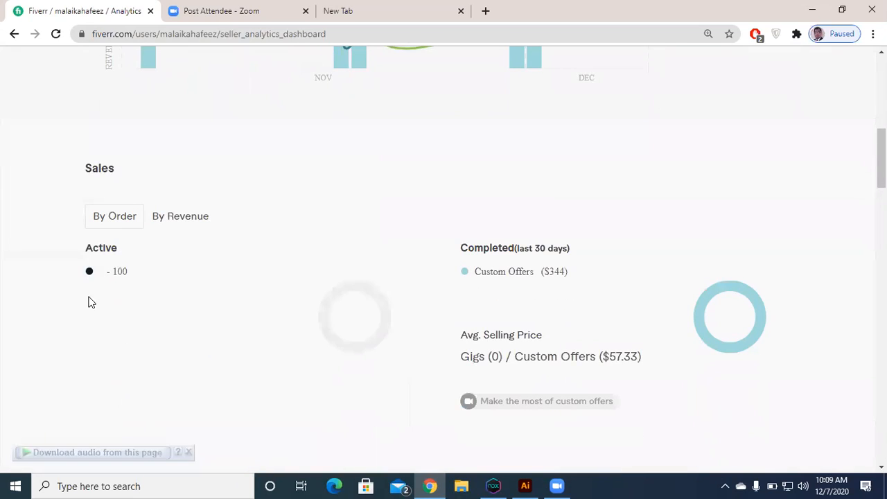
pyautogui.scroll(-1, 89, 301)
pyautogui.scroll(-2, 89, 288)
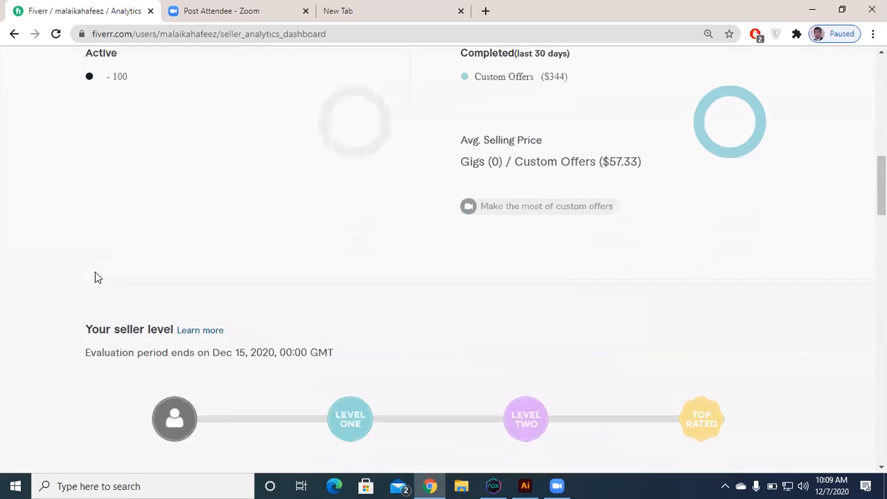
pyautogui.scroll(-1, 86, 286)
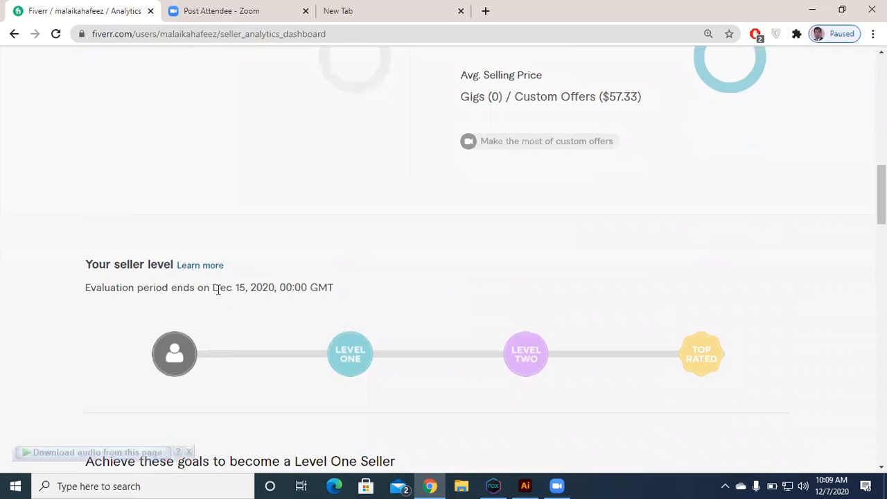
pyautogui.moveTo(86, 287); pyautogui.dragTo(332, 286)
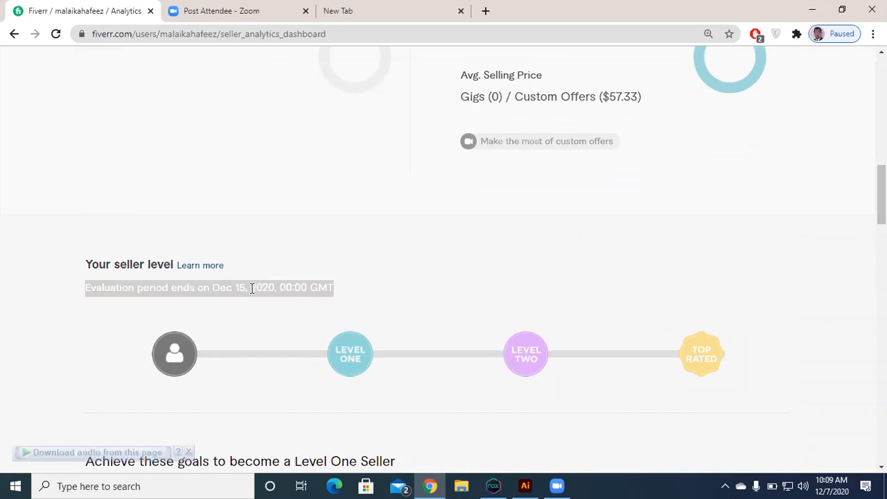
pyautogui.moveTo(236, 287); pyautogui.dragTo(263, 286)
pyautogui.click(219, 287)
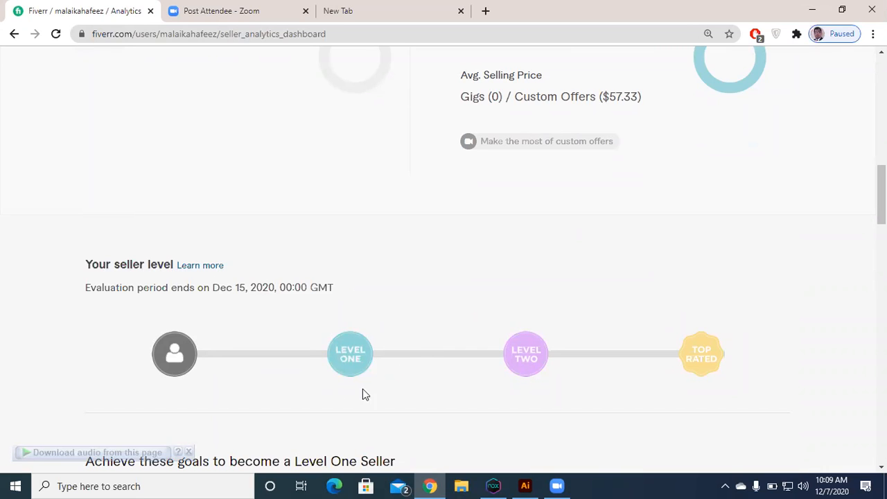
# Step: Review the analytics again from the summary figures through the sales breakdown to the seller level progress
pyautogui.scroll(12, 343, 360)
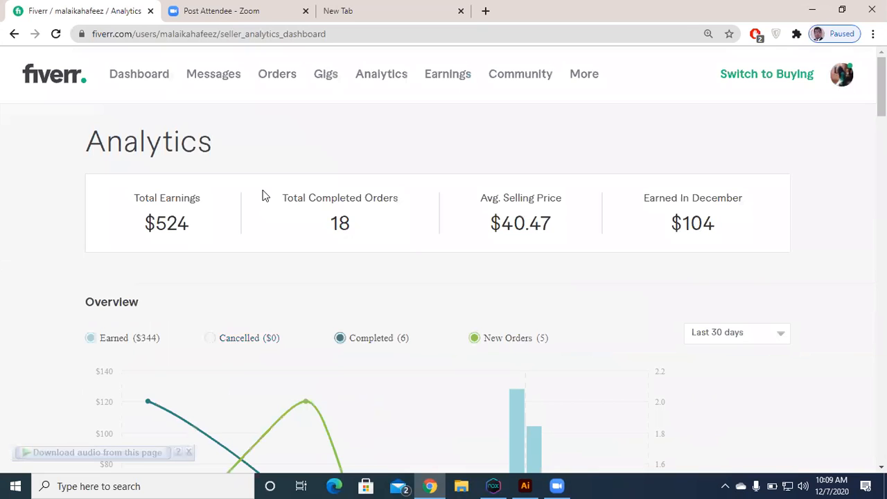
pyautogui.scroll(-4, 259, 195)
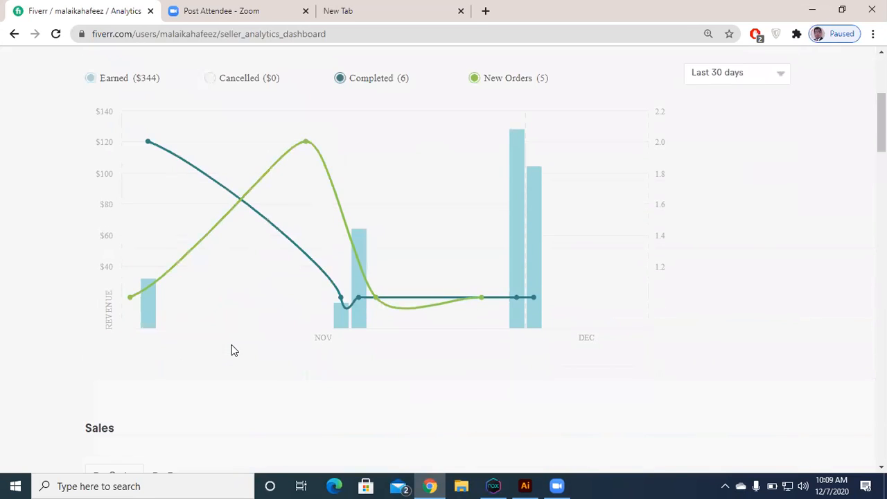
pyautogui.scroll(-4, 381, 336)
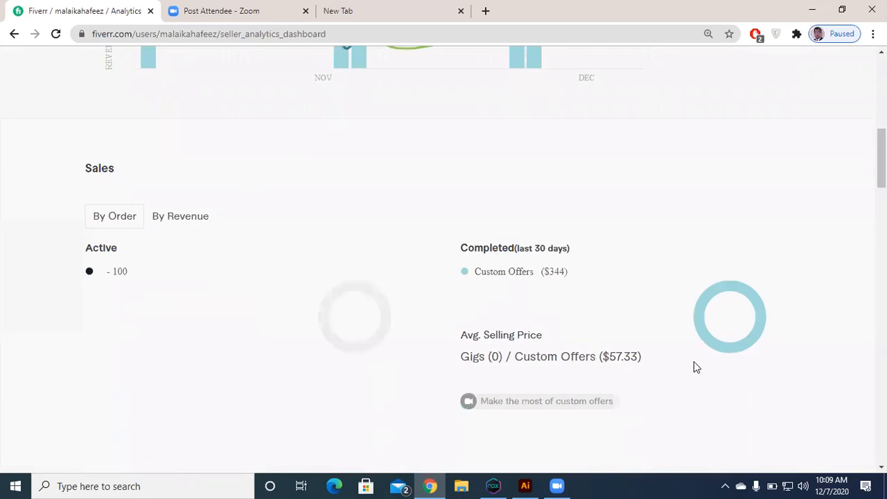
pyautogui.scroll(-4, 698, 367)
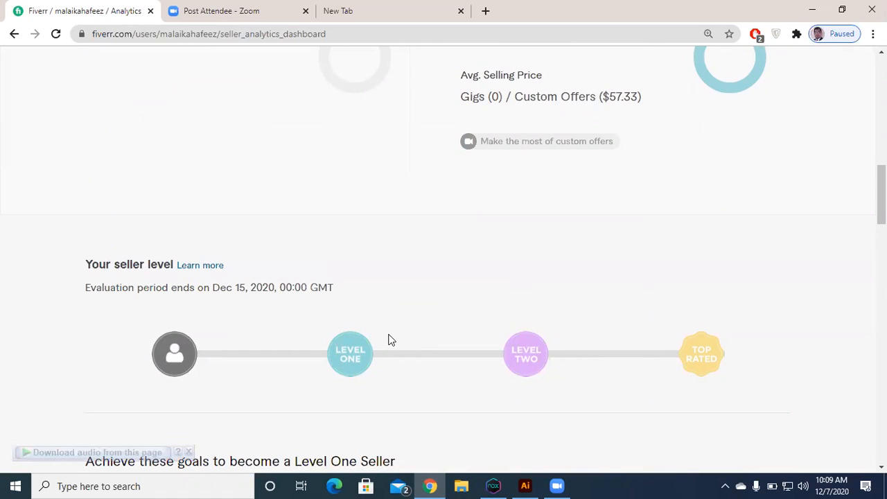
pyautogui.scroll(3, 325, 342)
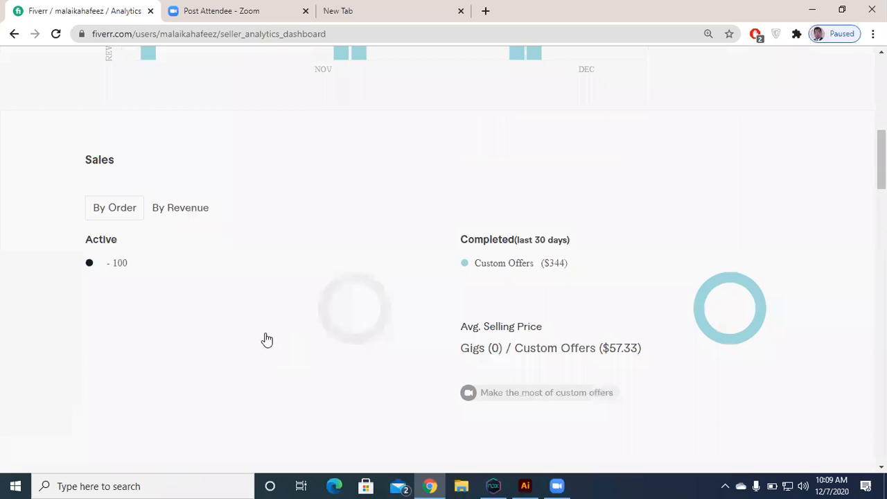
pyautogui.scroll(2, 268, 340)
pyautogui.scroll(3, 450, 457)
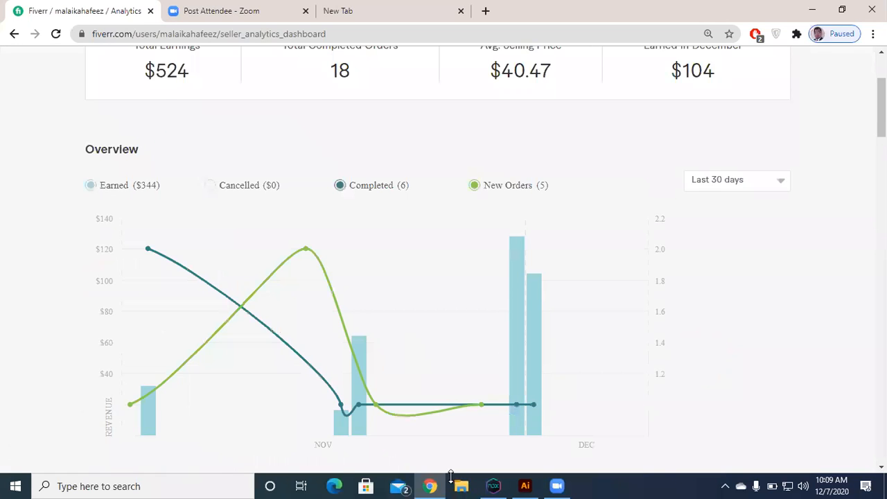
# Step: Leave the analytics and open the seller's Gigs page with the list of active gigs
pyautogui.scroll(2, 450, 464)
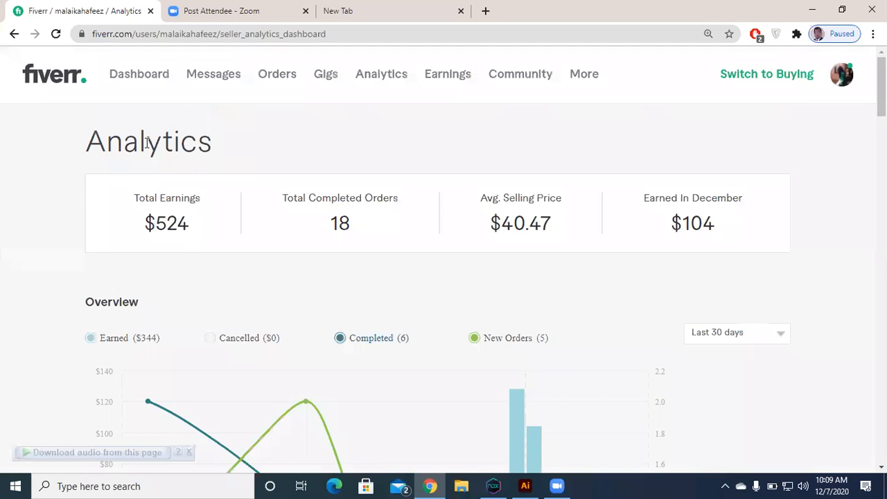
pyautogui.click(143, 77)
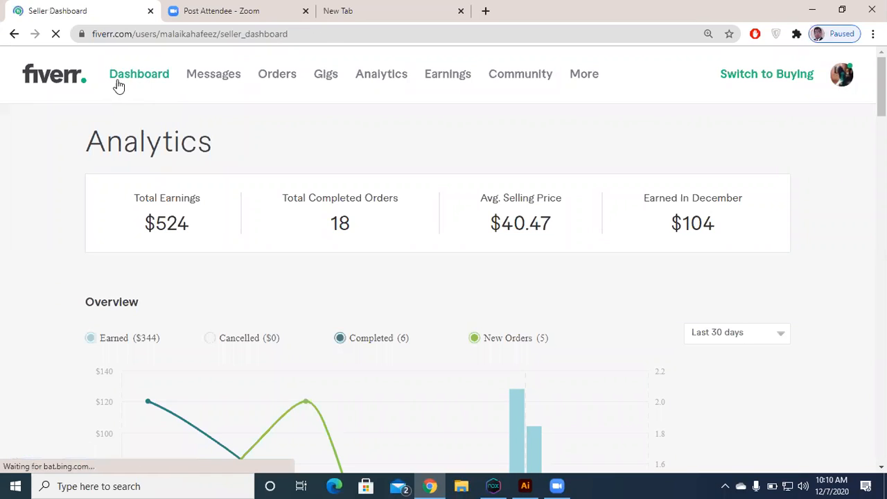
pyautogui.click(330, 79)
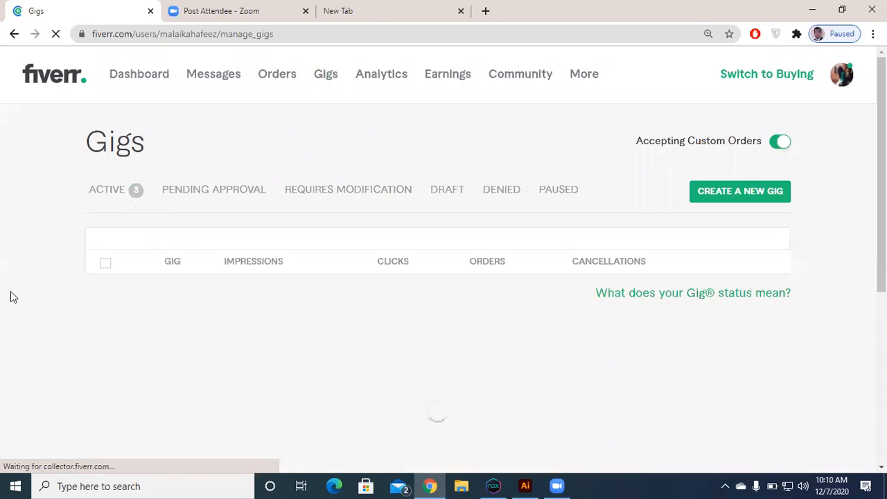
pyautogui.scroll(-2, 105, 239)
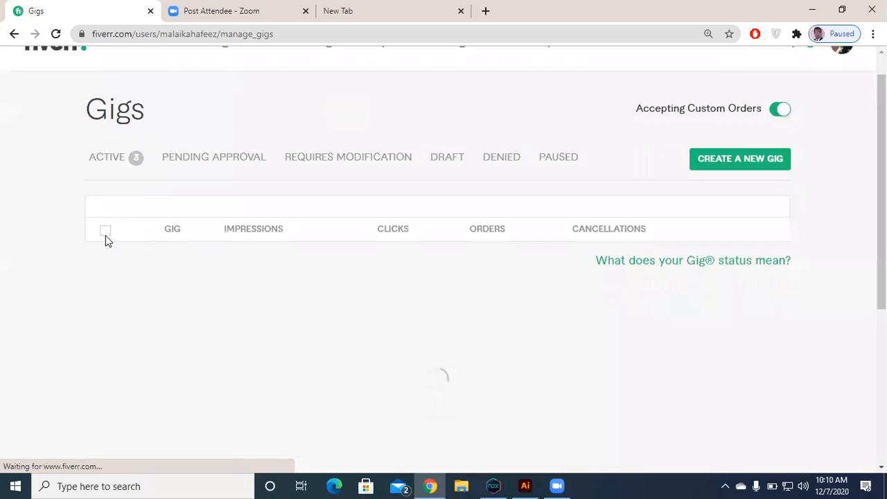
pyautogui.scroll(1, 115, 236)
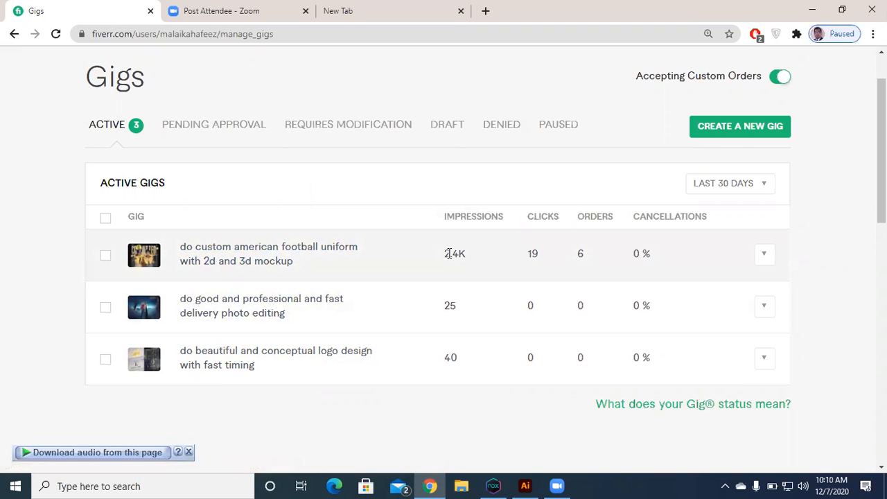
# Step: Examine the impressions, clicks, orders and generated revenue of the active gigs, especially the American football uniform gig
pyautogui.moveTo(446, 254); pyautogui.dragTo(466, 253)
pyautogui.click(447, 307)
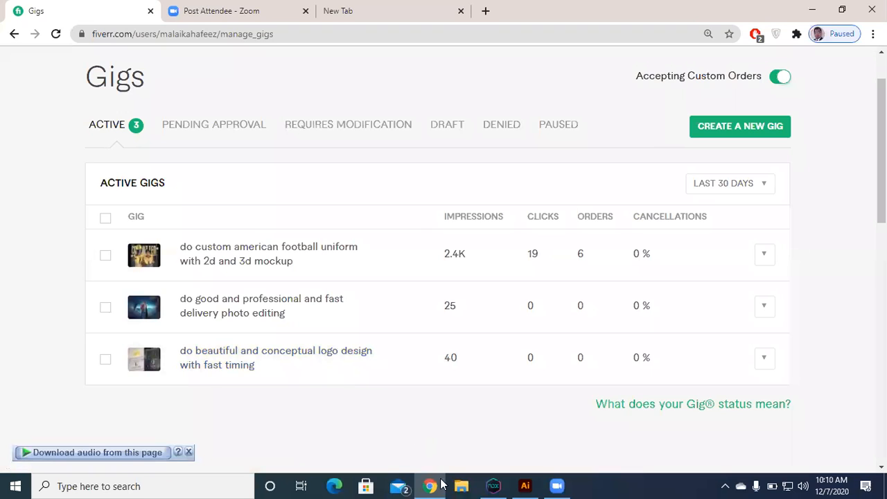
pyautogui.click(487, 483)
pyautogui.click(487, 483)
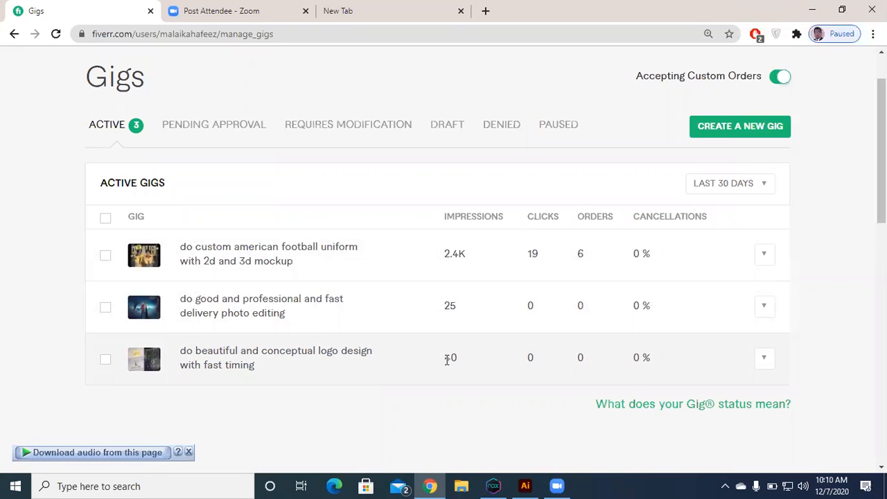
pyautogui.moveTo(529, 255); pyautogui.dragTo(544, 258)
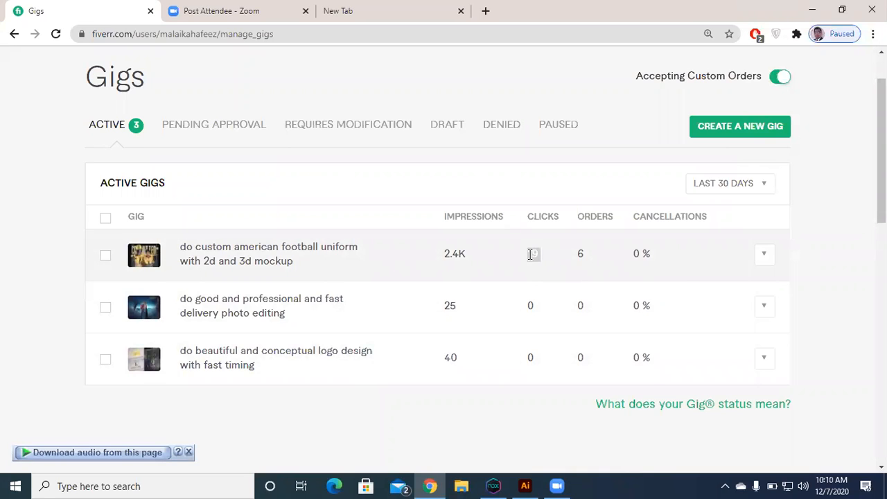
pyautogui.click(532, 253)
pyautogui.doubleClick(579, 253)
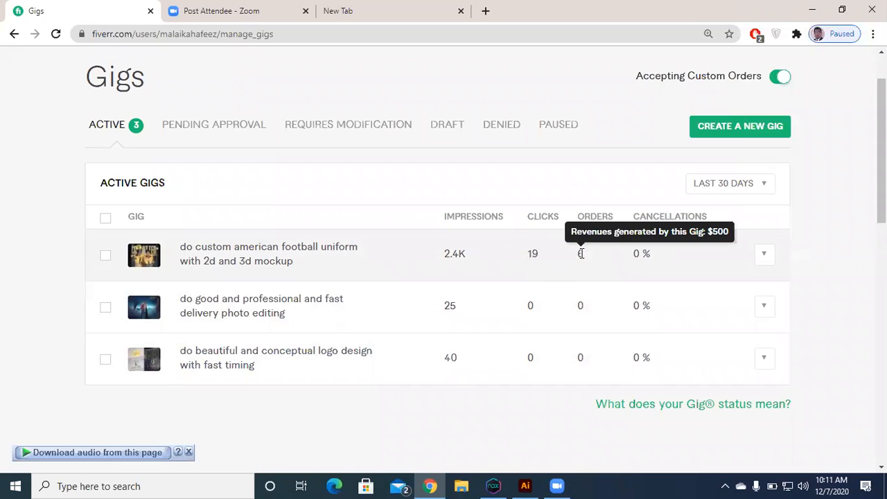
pyautogui.click(587, 259)
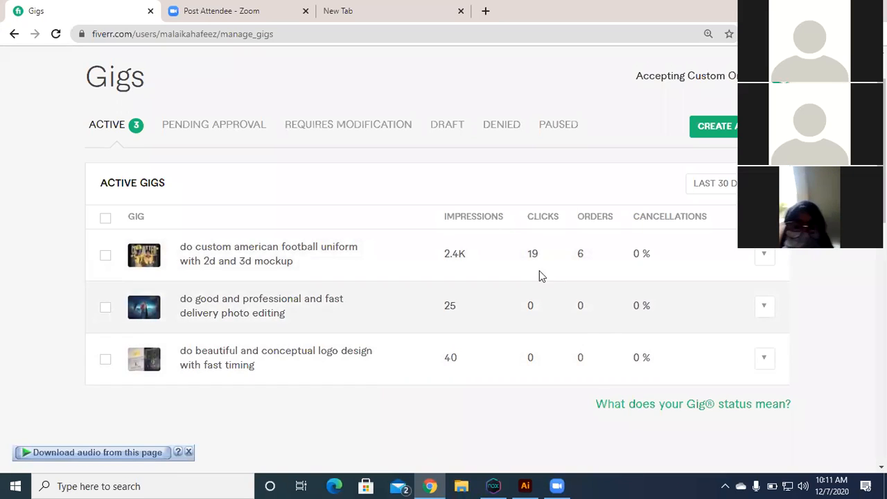
pyautogui.moveTo(595, 252); pyautogui.dragTo(568, 258)
pyautogui.click(389, 205)
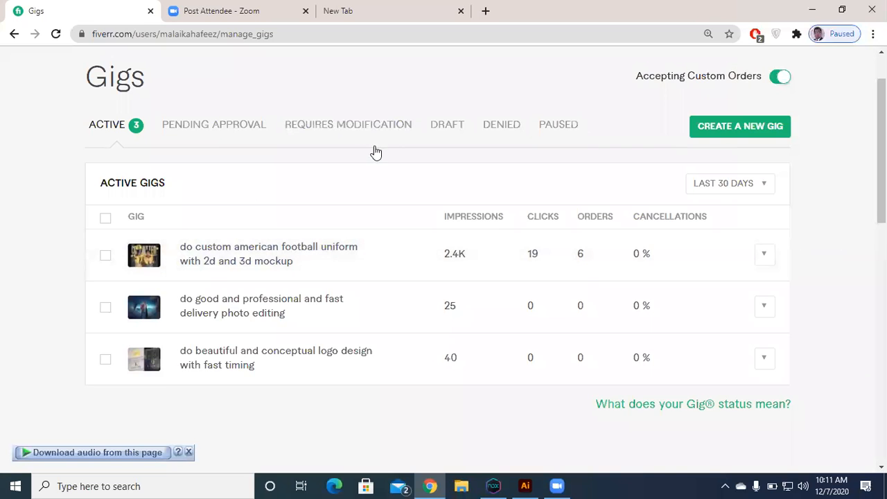
# Step: Switch the account to buying mode and open the profile of the seller offering the flat minimalist logo gig
pyautogui.scroll(1, 679, 139)
pyautogui.click(748, 81)
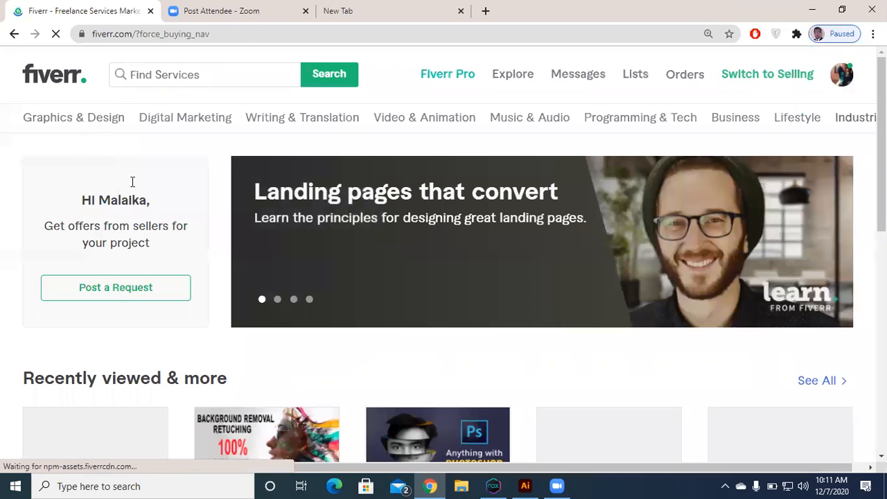
pyautogui.scroll(-4, 145, 251)
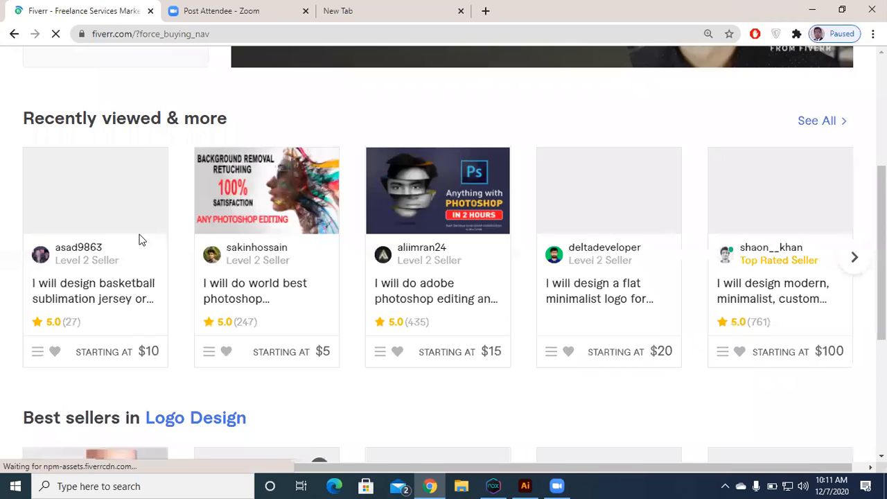
pyautogui.scroll(3, 139, 239)
pyautogui.scroll(2, 139, 237)
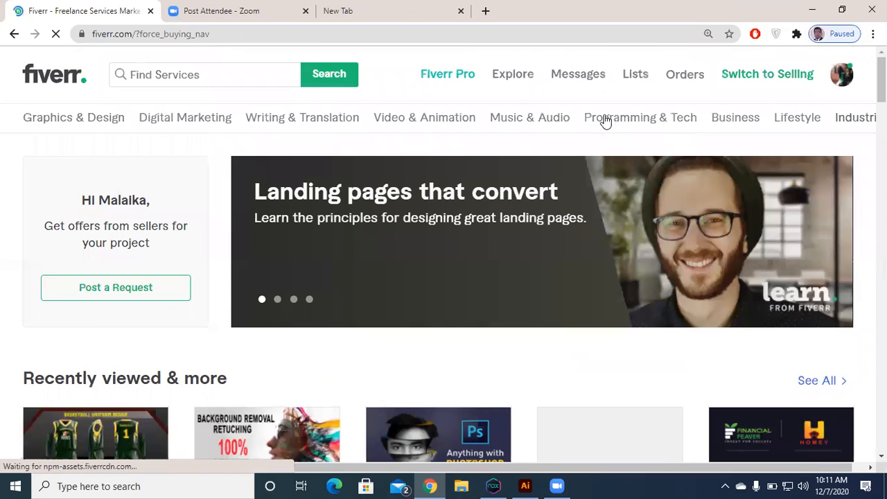
pyautogui.scroll(-5, 605, 121)
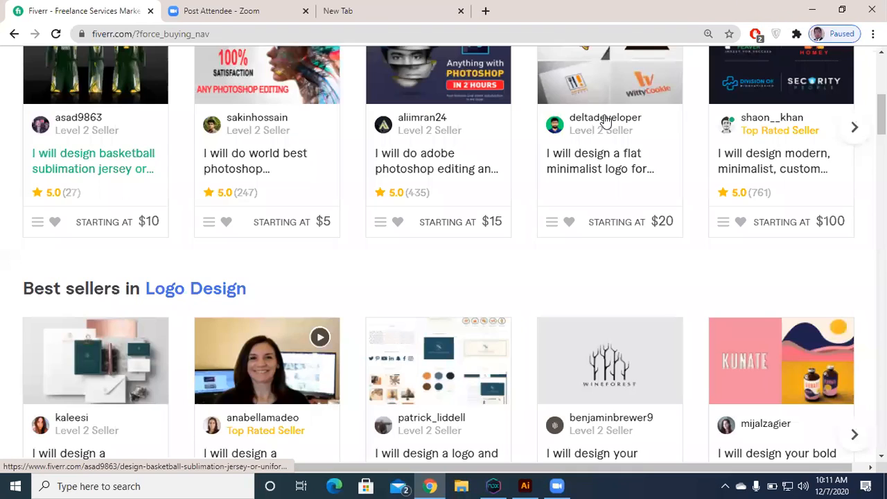
pyautogui.click(605, 122)
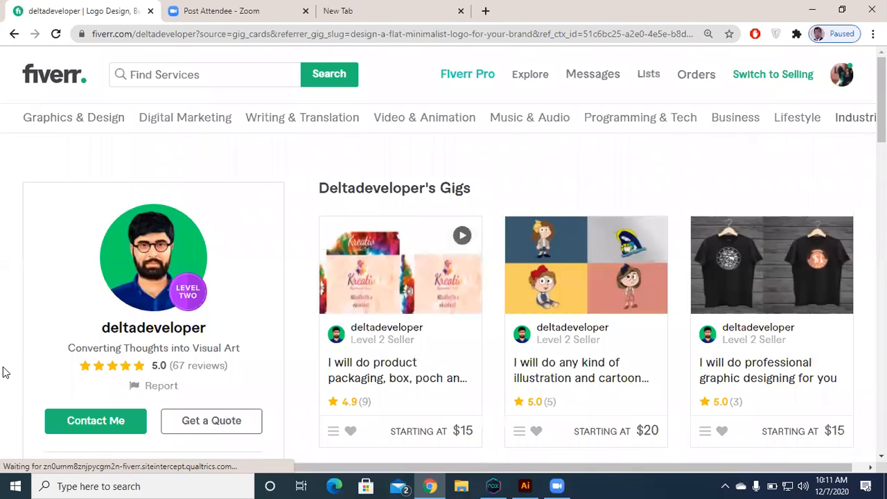
# Step: Examine the seller's profile, including the rating, level, personal description and all offered gigs with their starting prices
pyautogui.scroll(-1, 2, 369)
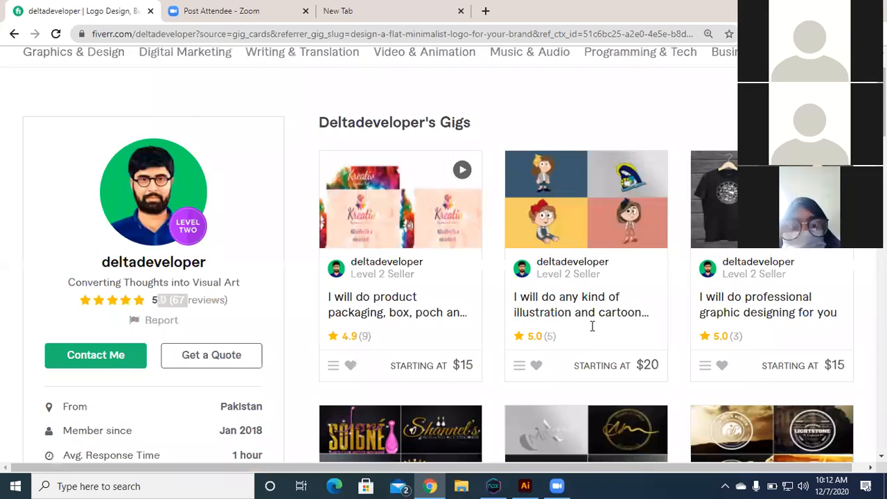
pyautogui.scroll(-3, 591, 325)
pyautogui.scroll(-2, 429, 355)
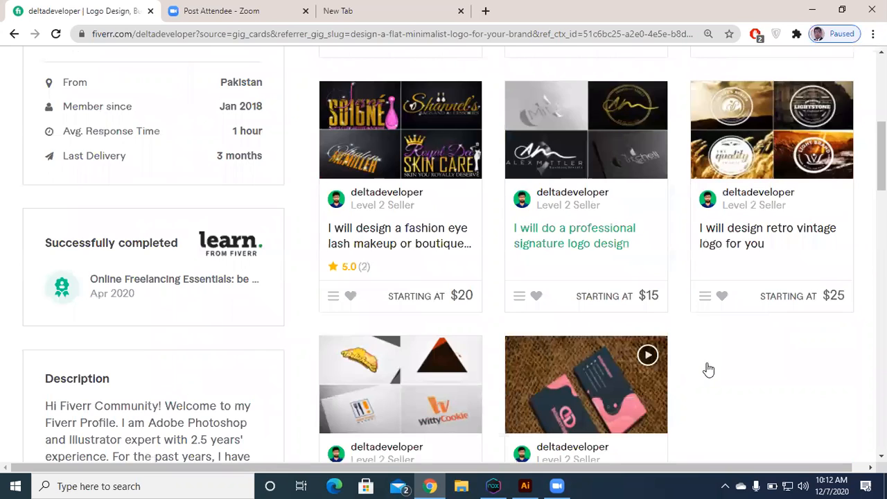
pyautogui.scroll(-2, 706, 368)
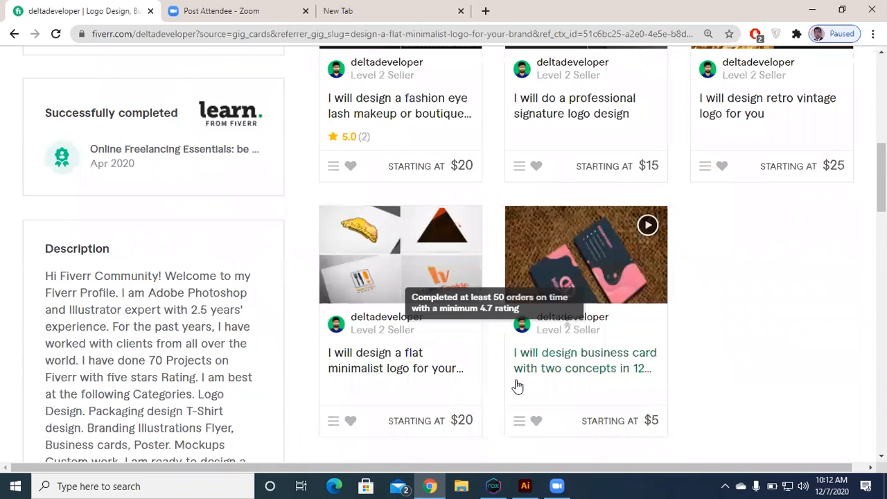
pyautogui.scroll(8, 517, 385)
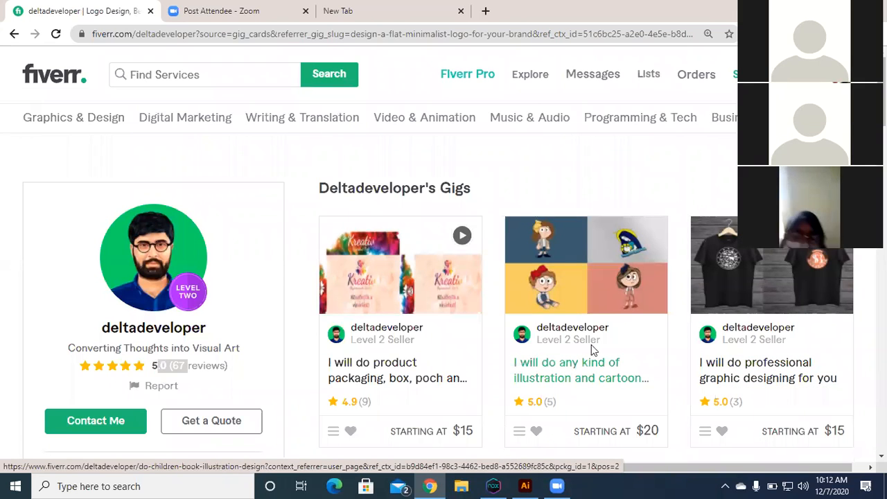
pyautogui.scroll(-2, 588, 344)
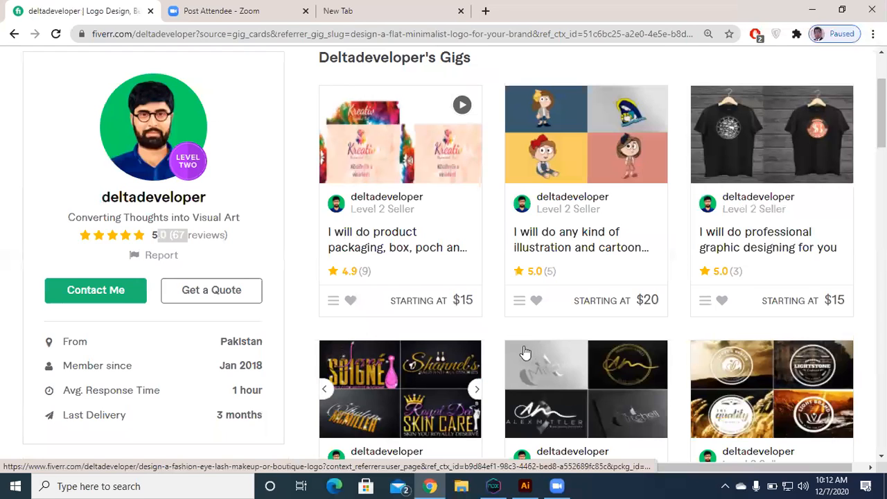
pyautogui.scroll(-2, 521, 351)
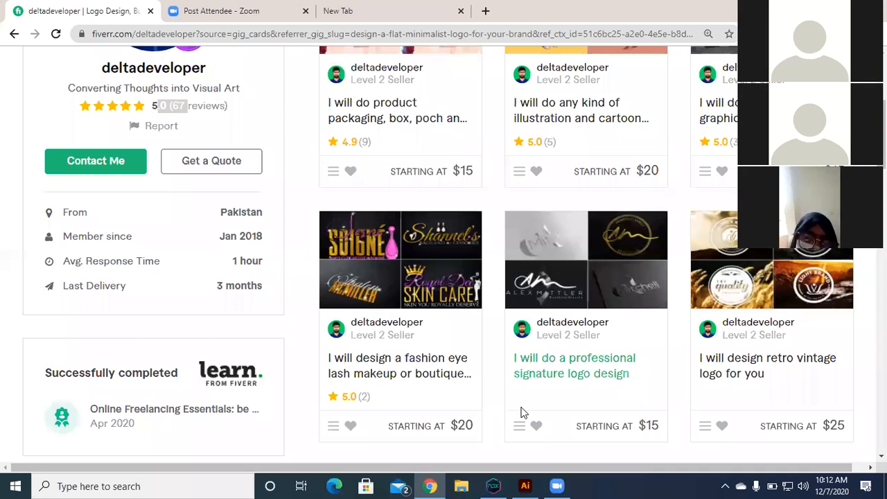
pyautogui.scroll(-4, 523, 412)
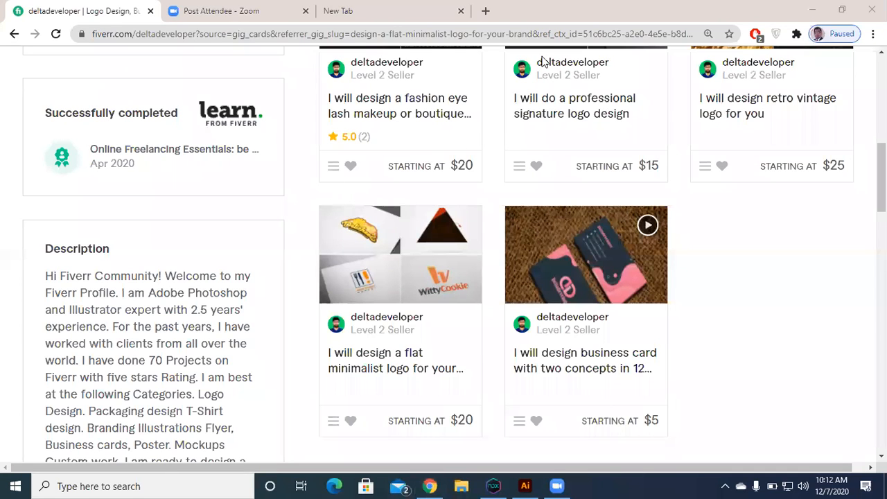
pyautogui.scroll(10, 543, 62)
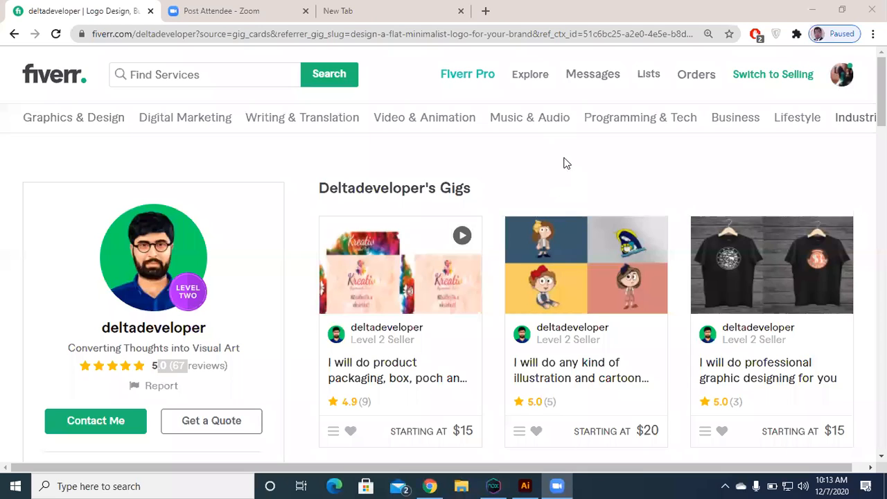
# Step: Open the seller's illustration and cartoon gig, examine its sample images, reviews and description, and close it
pyautogui.click(552, 239)
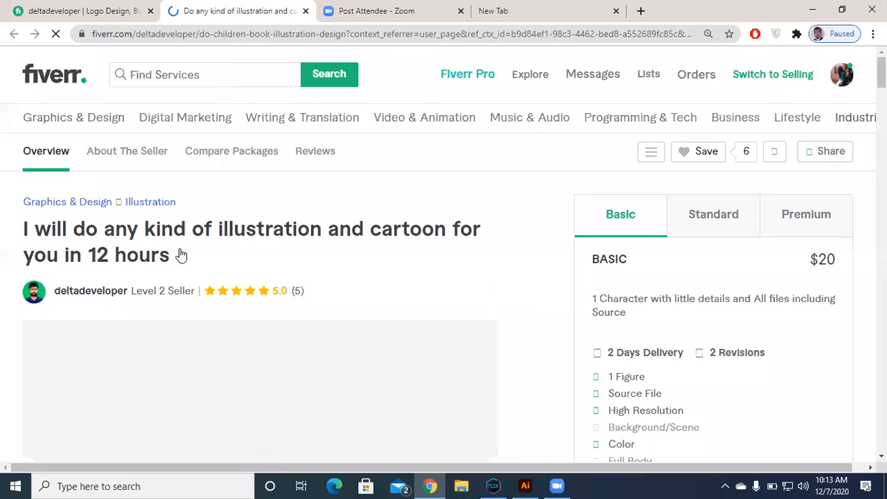
pyautogui.scroll(-1, 181, 255)
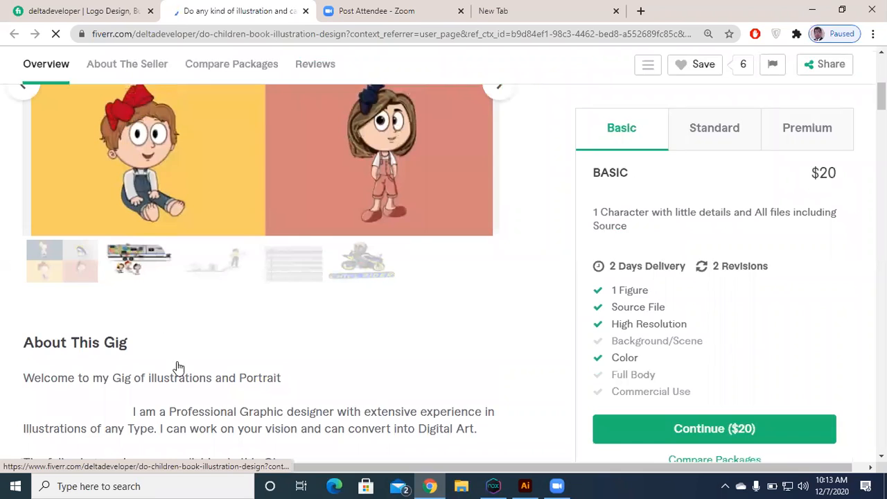
pyautogui.scroll(2, 177, 367)
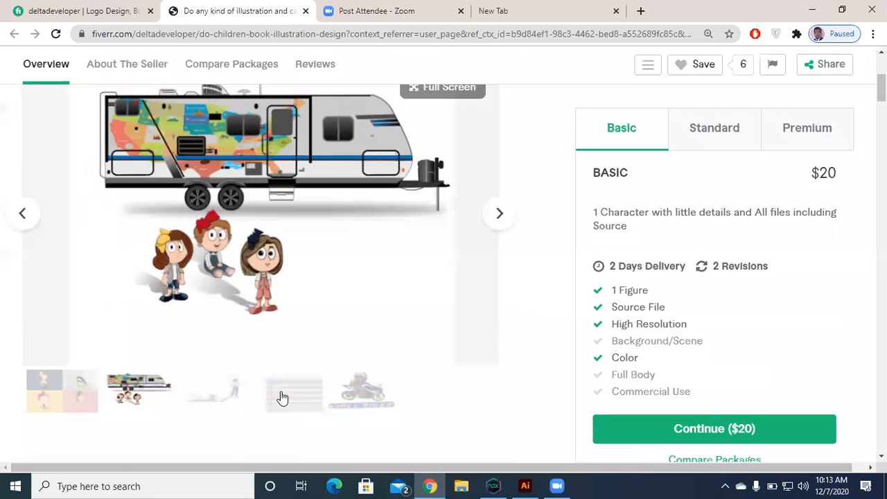
pyautogui.click(282, 397)
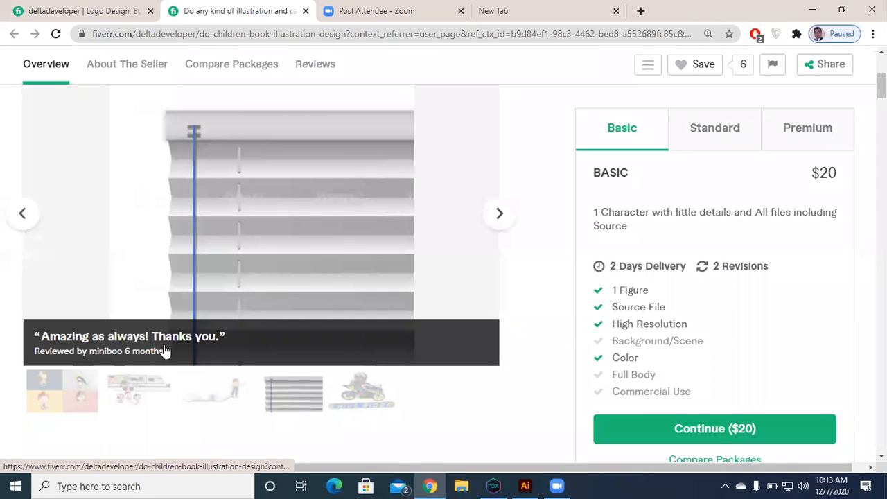
pyautogui.scroll(1, 180, 316)
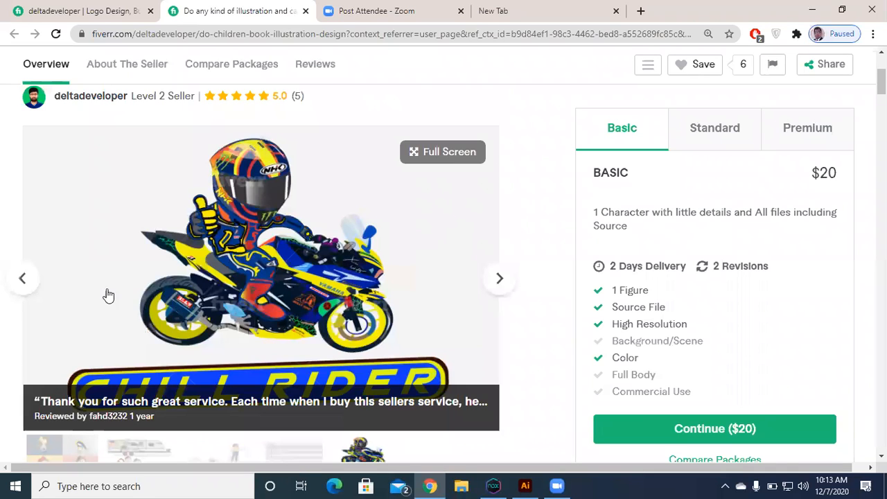
pyautogui.scroll(-2, 46, 317)
pyautogui.scroll(-3, 46, 317)
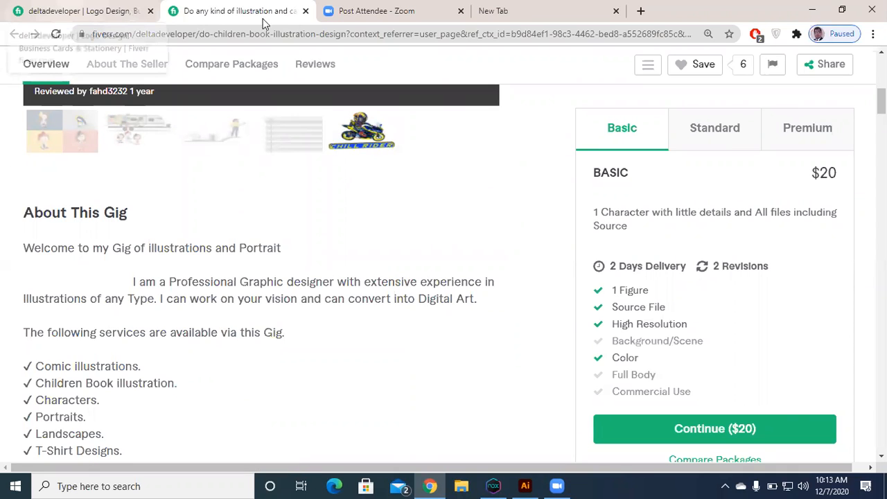
pyautogui.hotkey('ctrl', 'w')
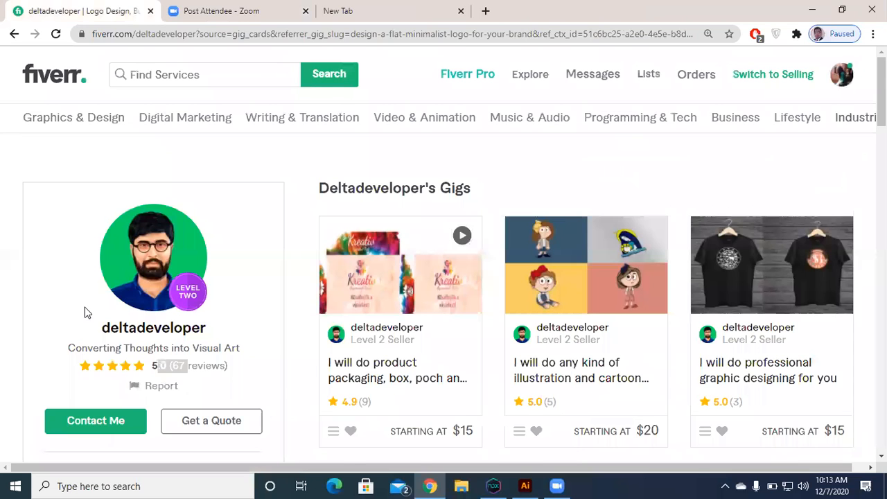
# Step: Look over the seller's profile details and logo design gigs once more
pyautogui.scroll(-2, 87, 312)
pyautogui.scroll(-2, 87, 313)
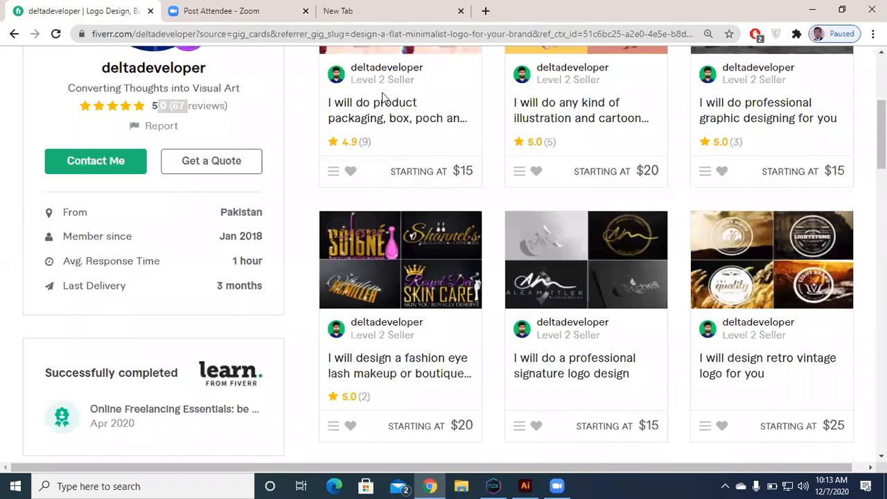
pyautogui.scroll(-2, 381, 95)
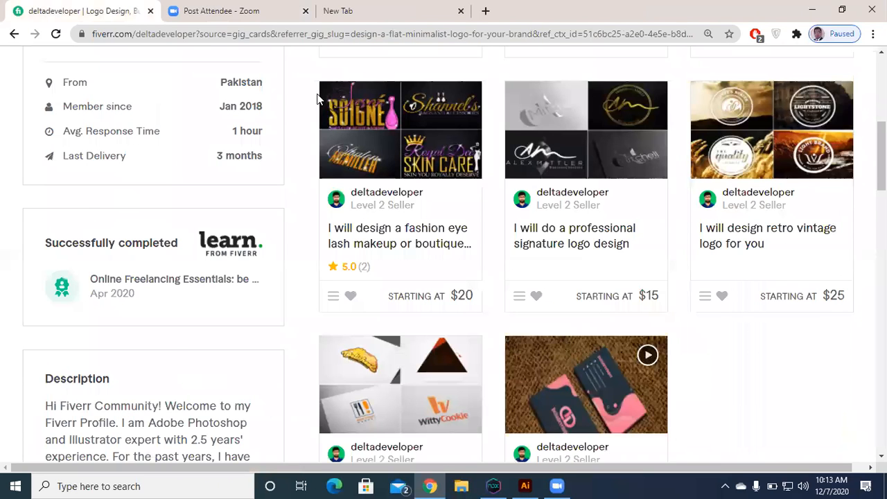
# Step: Search the Fiverr services for "american football"
pyautogui.scroll(6, 317, 99)
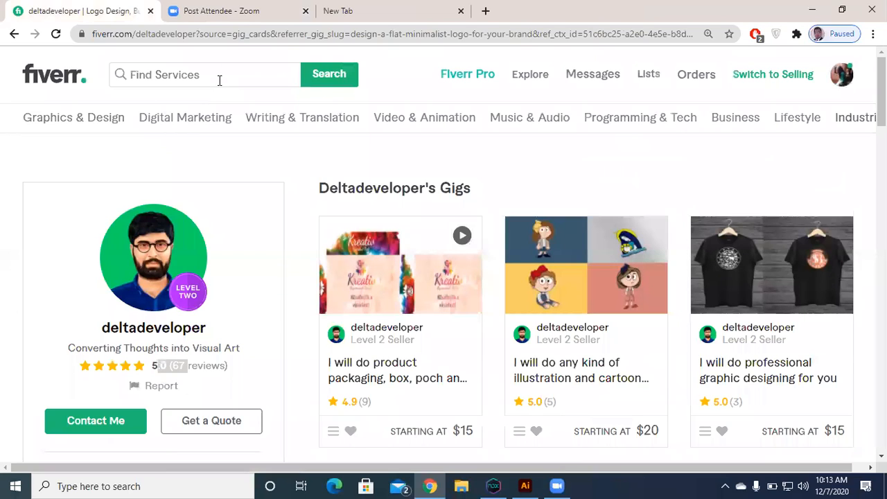
pyautogui.press('super')
pyautogui.click(213, 156)
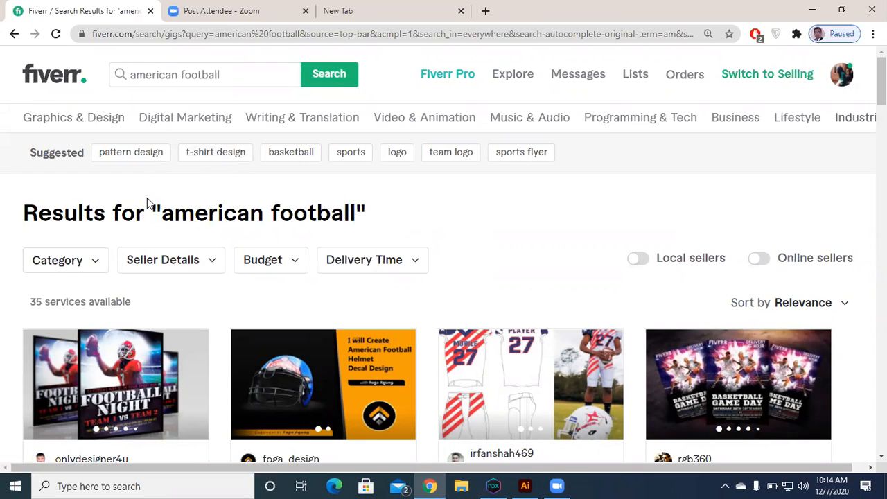
# Step: Examine the american football search results, including the number of available services, gig titles, ratings and starting prices
pyautogui.scroll(-1, 145, 293)
pyautogui.scroll(-1, 118, 308)
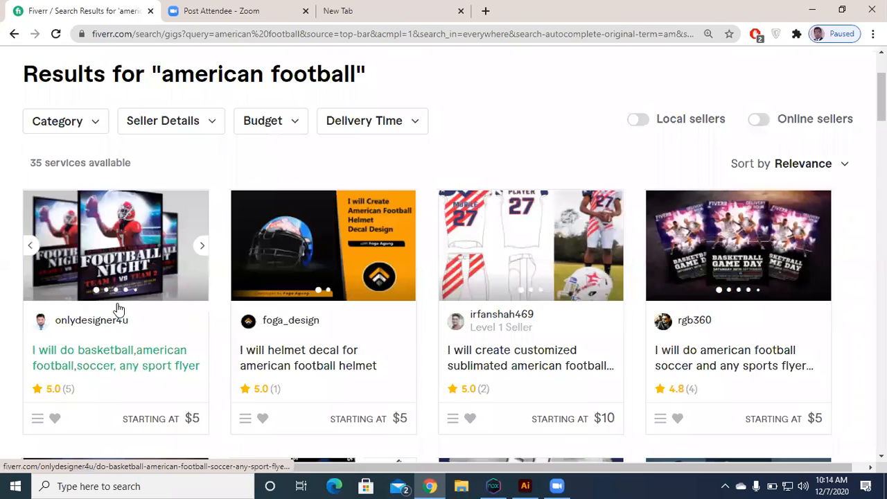
pyautogui.scroll(-5, 117, 308)
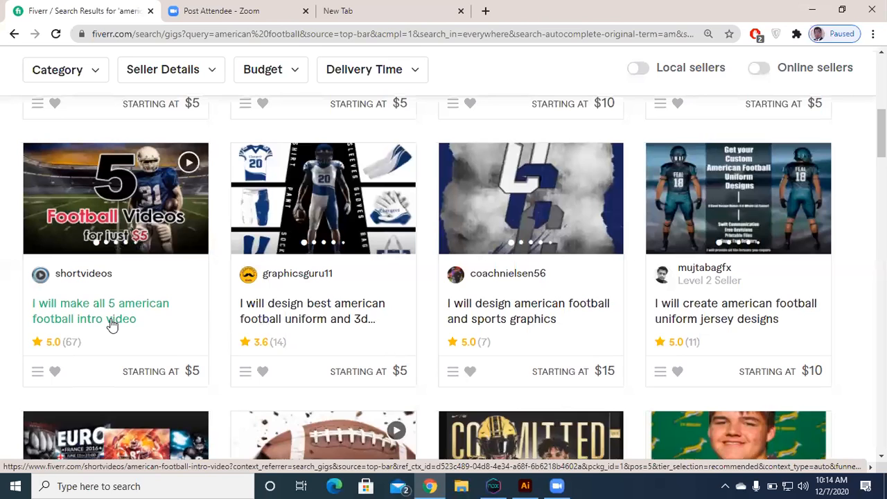
pyautogui.scroll(1, 32, 303)
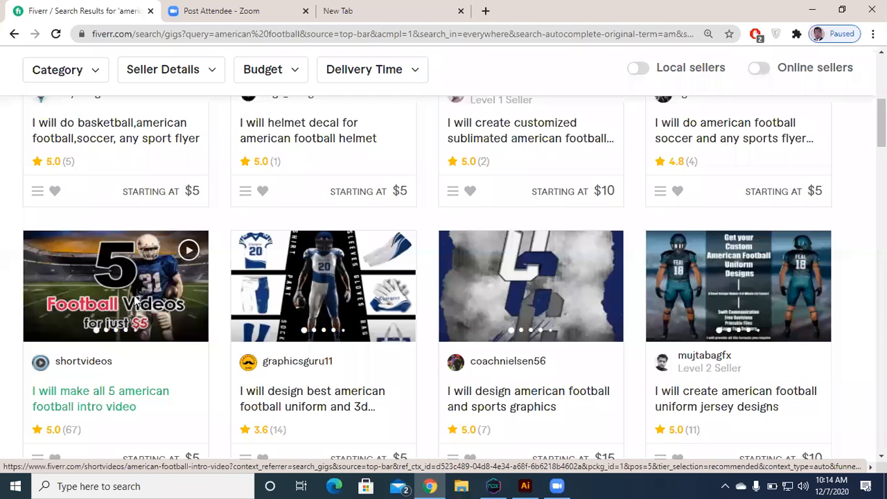
pyautogui.scroll(4, 139, 304)
pyautogui.click(30, 301)
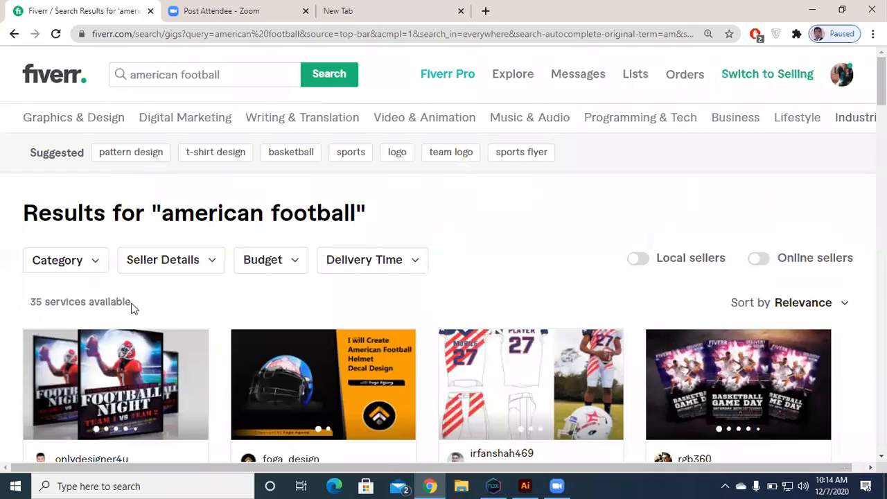
pyautogui.moveTo(29, 302); pyautogui.dragTo(116, 303)
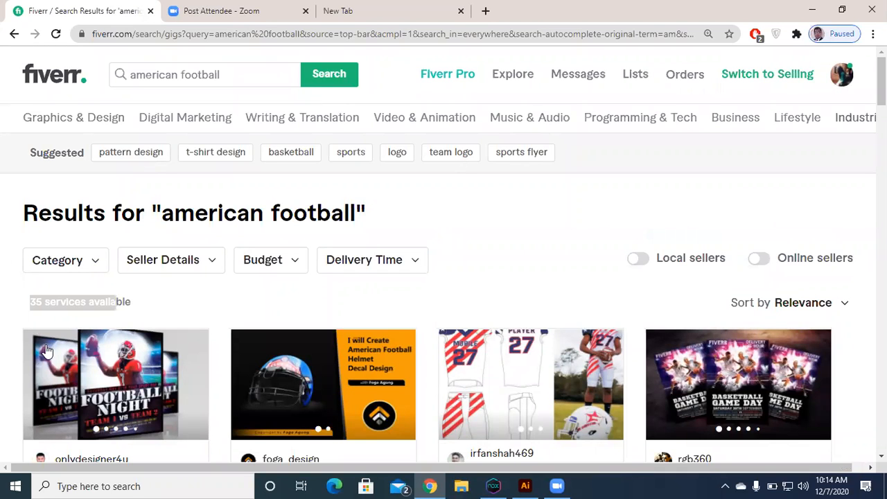
pyautogui.click(47, 351)
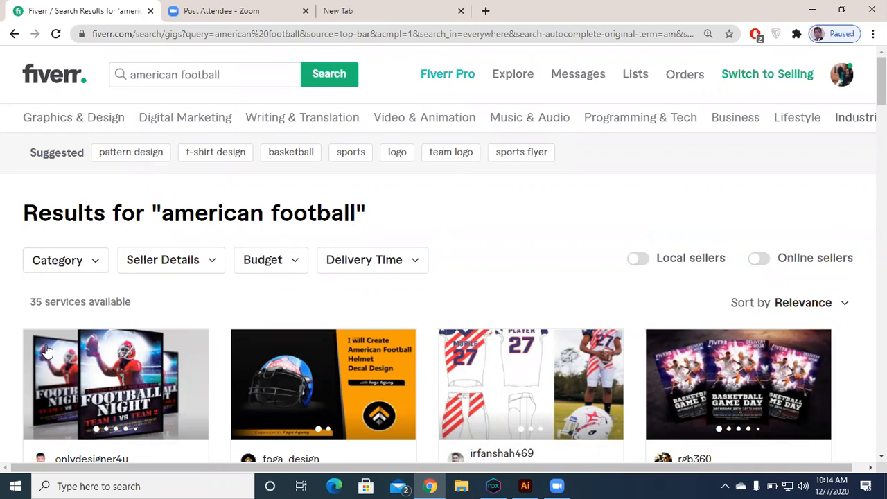
pyautogui.scroll(-3, 46, 352)
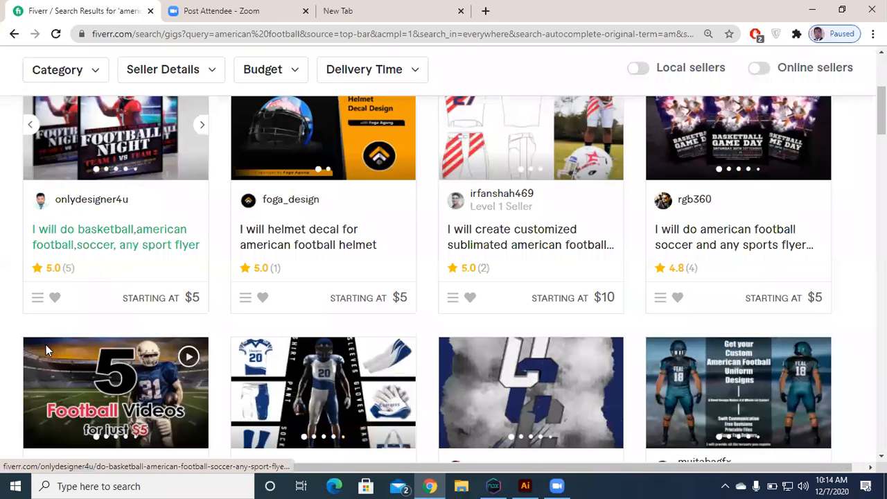
pyautogui.scroll(-5, 475, 257)
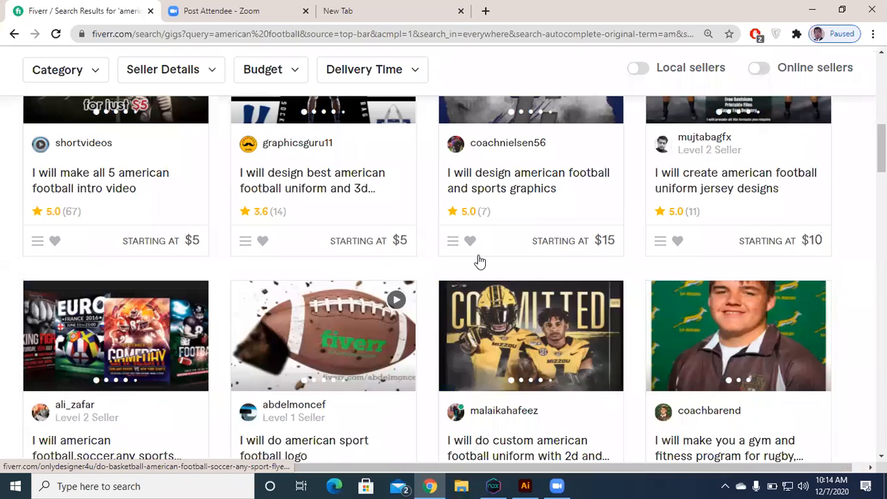
pyautogui.scroll(-5, 514, 266)
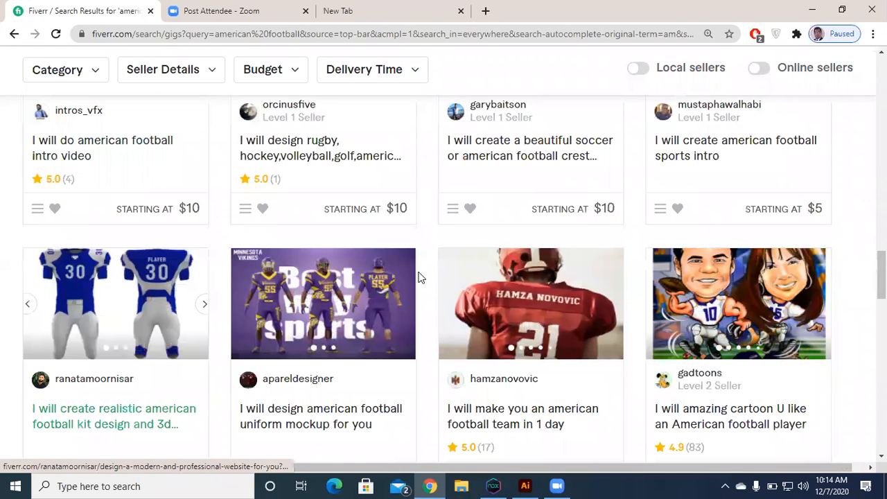
pyautogui.scroll(-5, 138, 320)
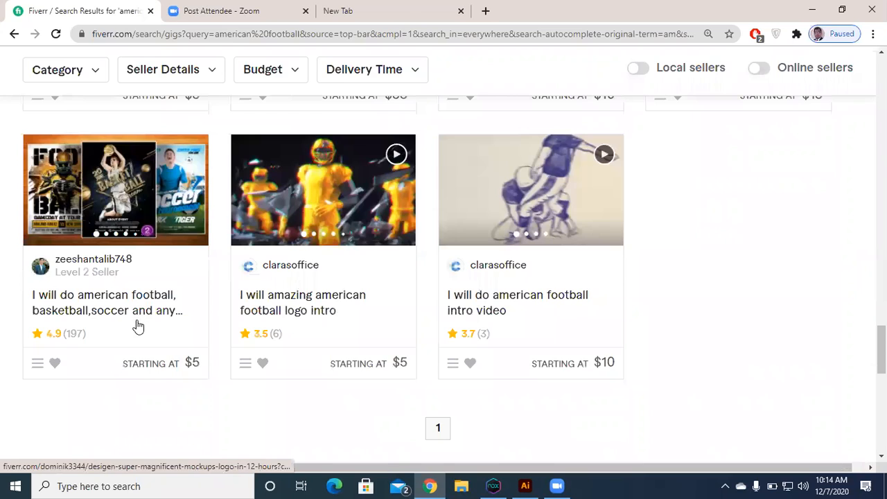
# Step: Open the custom american football uniform gig with 2d and 3d mockup and examine its sample images
pyautogui.click(137, 320)
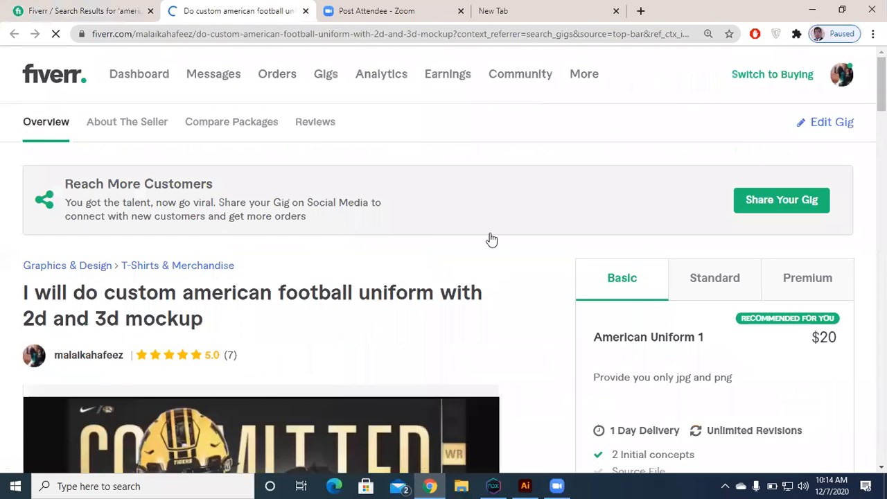
pyautogui.scroll(-3, 496, 224)
pyautogui.scroll(-1, 496, 224)
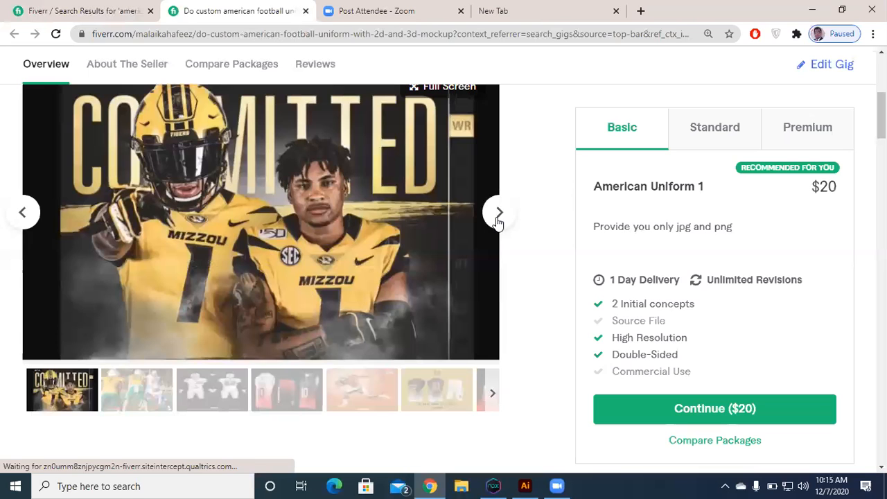
pyautogui.click(497, 213)
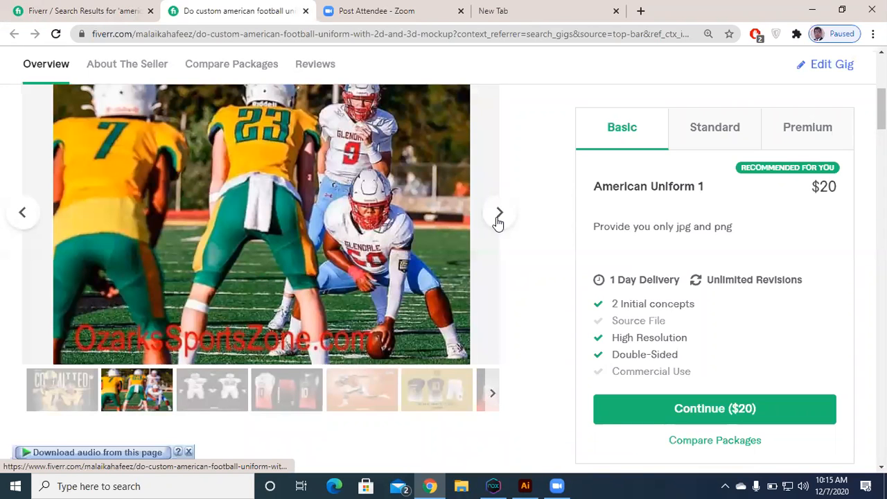
pyautogui.click(497, 220)
pyautogui.click(496, 223)
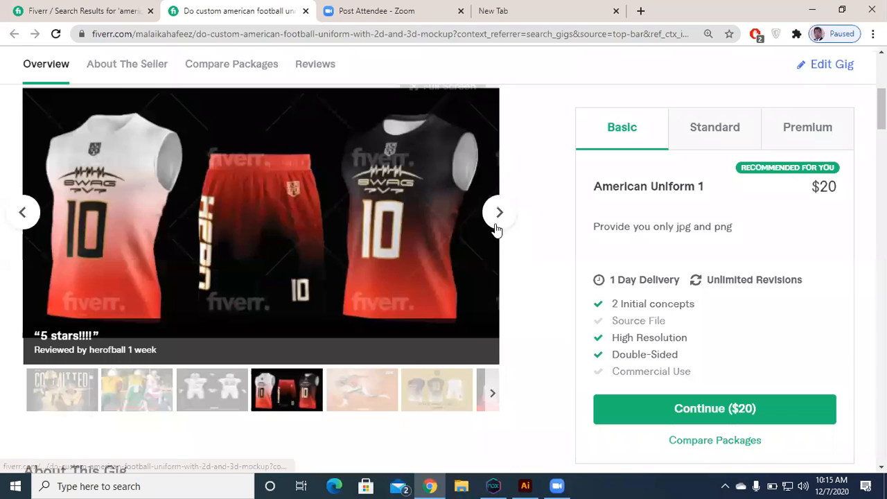
pyautogui.click(496, 223)
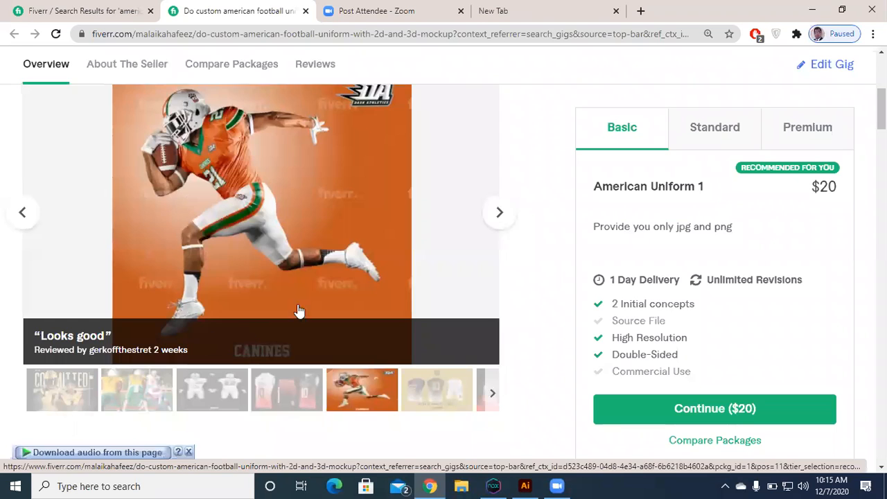
pyautogui.scroll(2, 463, 350)
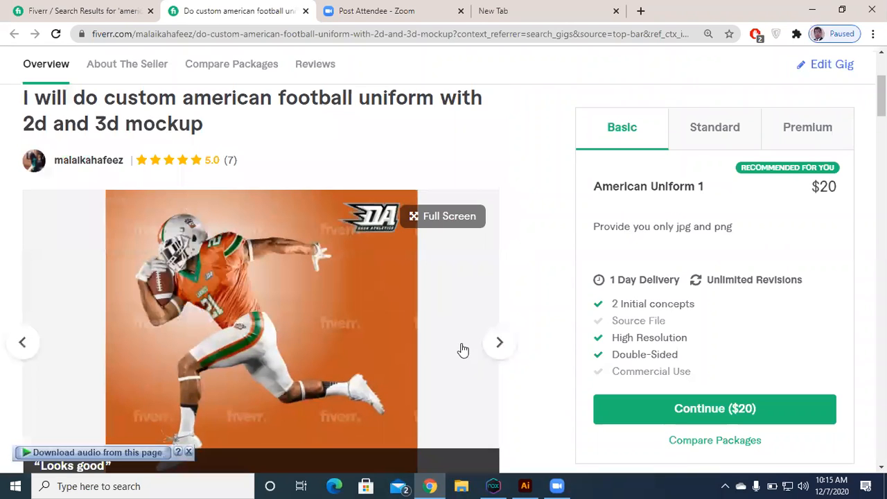
pyautogui.click(496, 344)
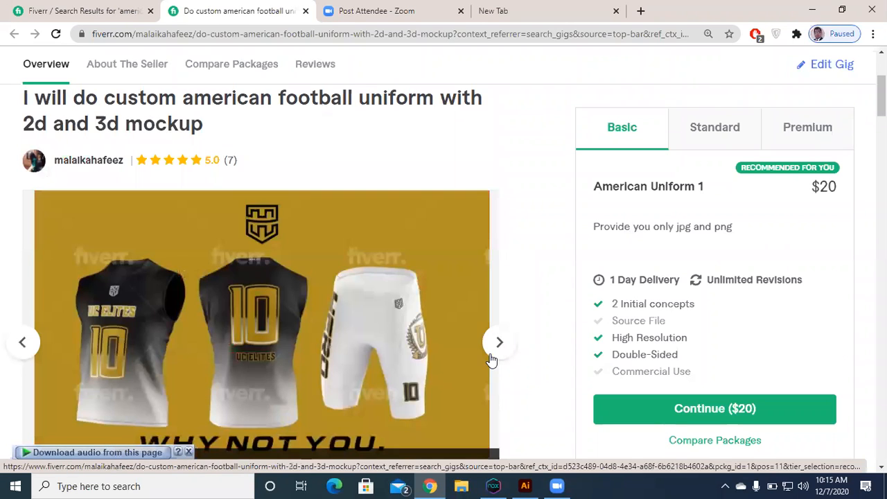
pyautogui.click(496, 344)
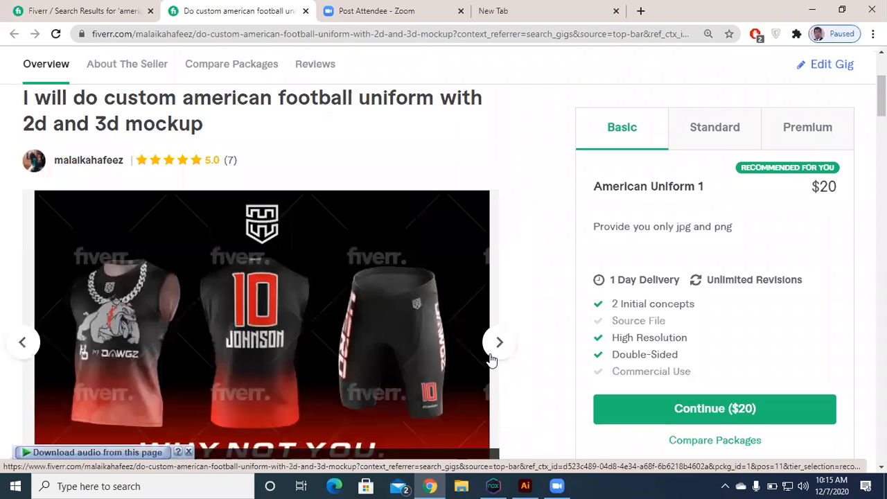
pyautogui.click(490, 358)
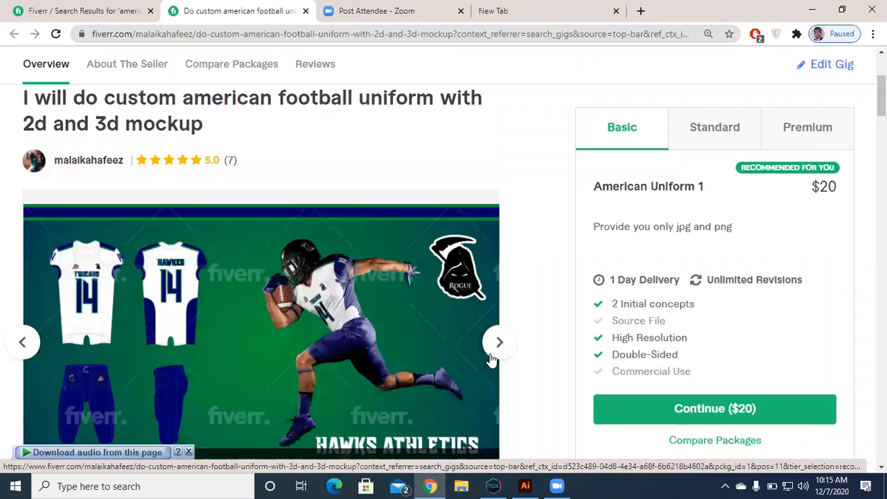
pyautogui.click(490, 359)
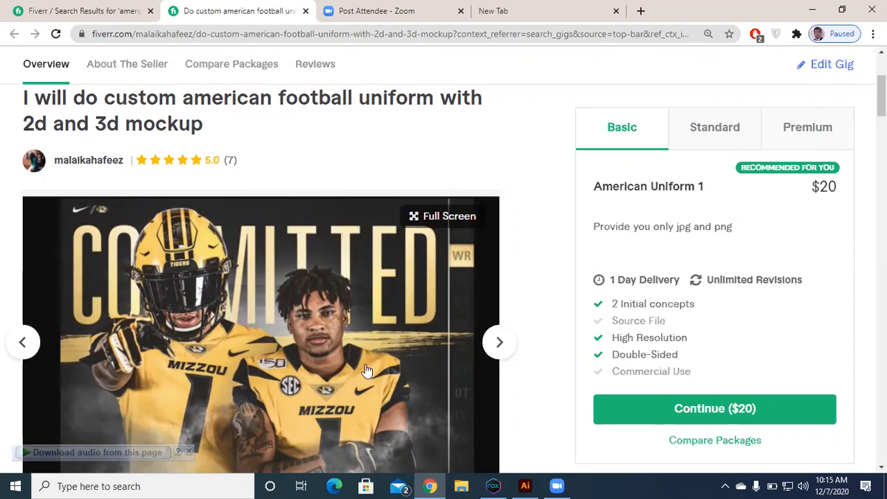
# Step: Open the wooterapparel.com/design-your-own-mockups page in the empty browser tab and find the bag design templates
pyautogui.click(574, 13)
pyautogui.click(568, 38)
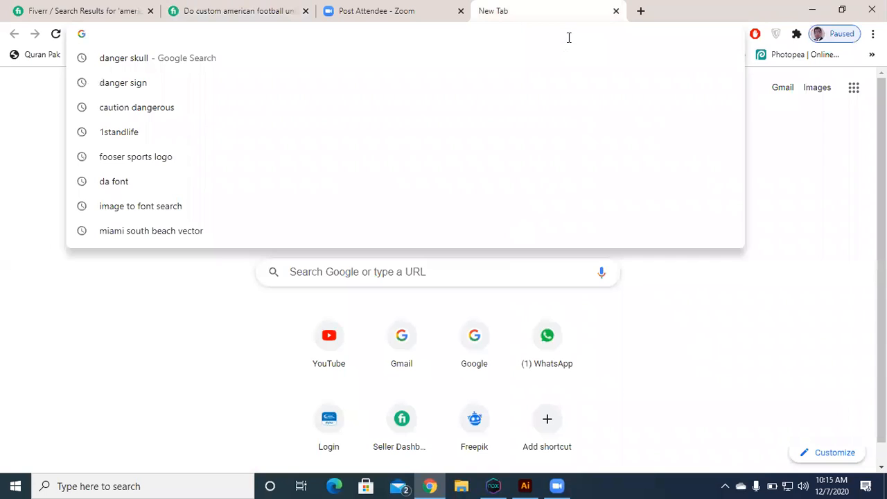
pyautogui.write('woo')
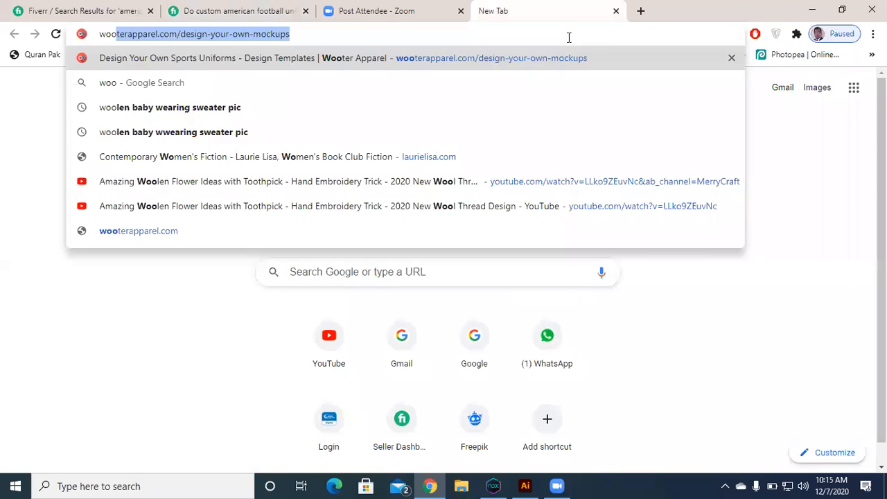
pyautogui.press('Return')
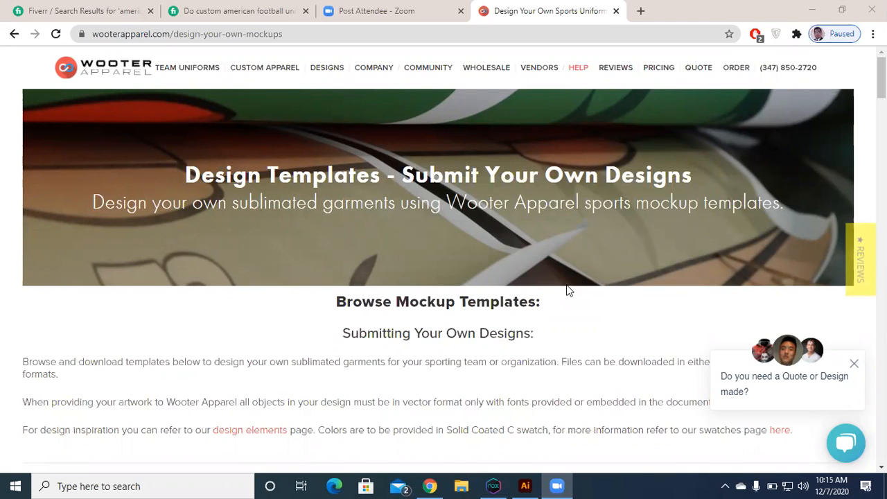
pyautogui.scroll(-1, 435, 343)
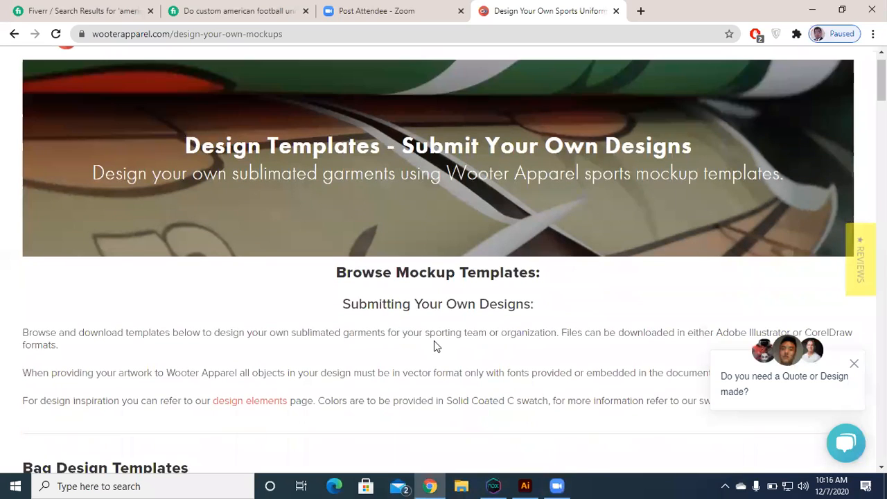
pyautogui.scroll(-4, 435, 344)
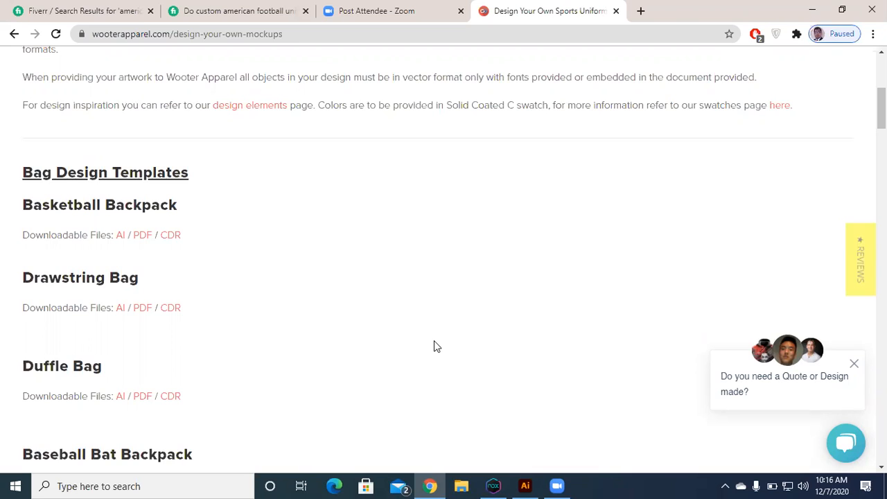
pyautogui.rightClick(141, 240)
pyautogui.click(158, 246)
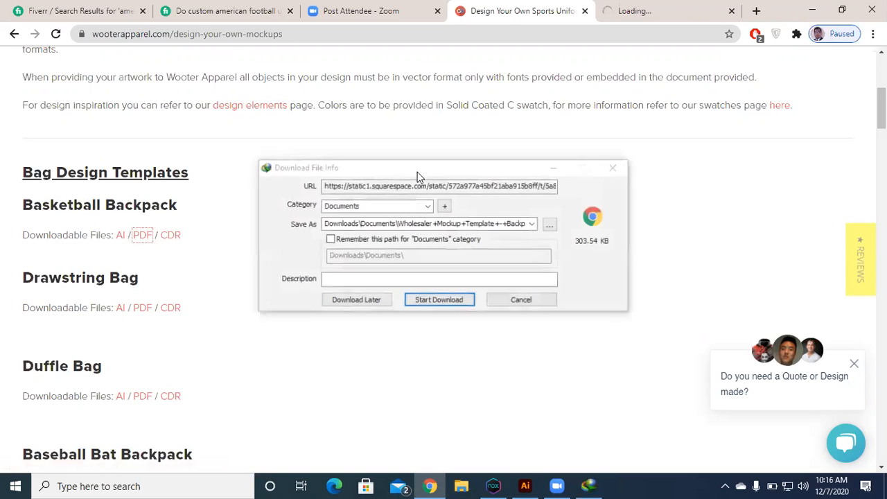
pyautogui.click(503, 300)
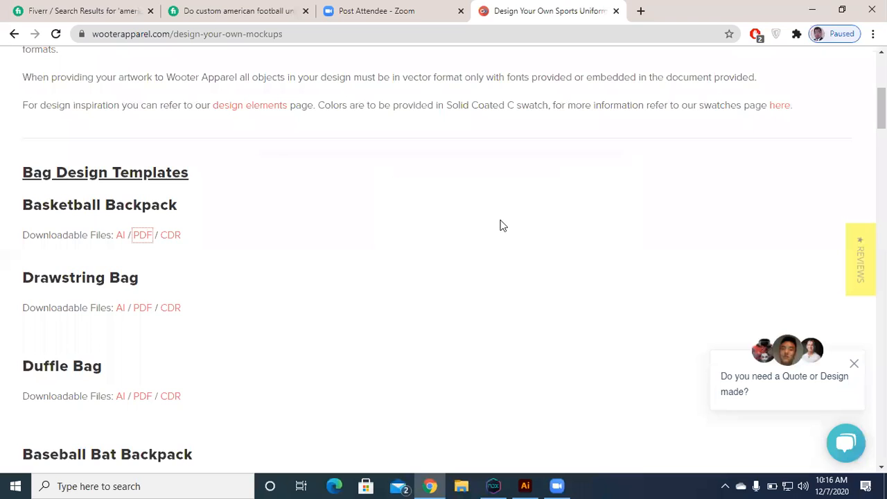
# Step: Download the Basketball Backpack template as an AI file and look through the baseball and basketball templates
pyautogui.click(122, 237)
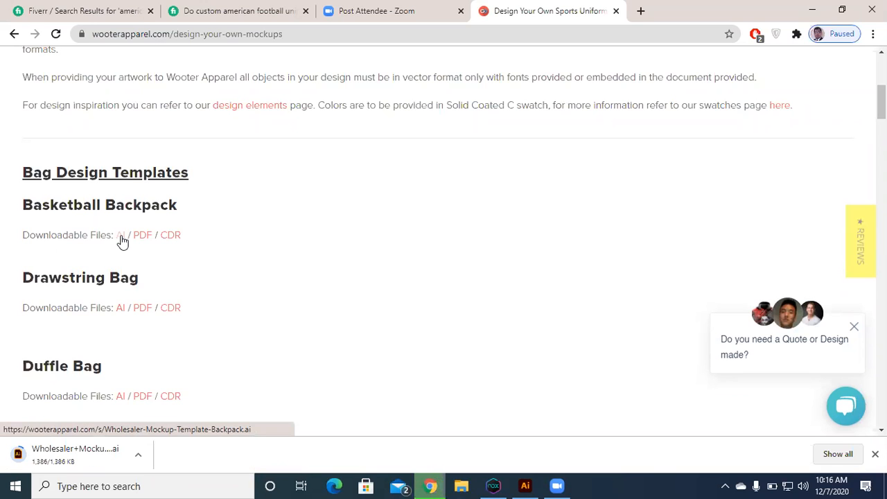
pyautogui.scroll(-10, 121, 237)
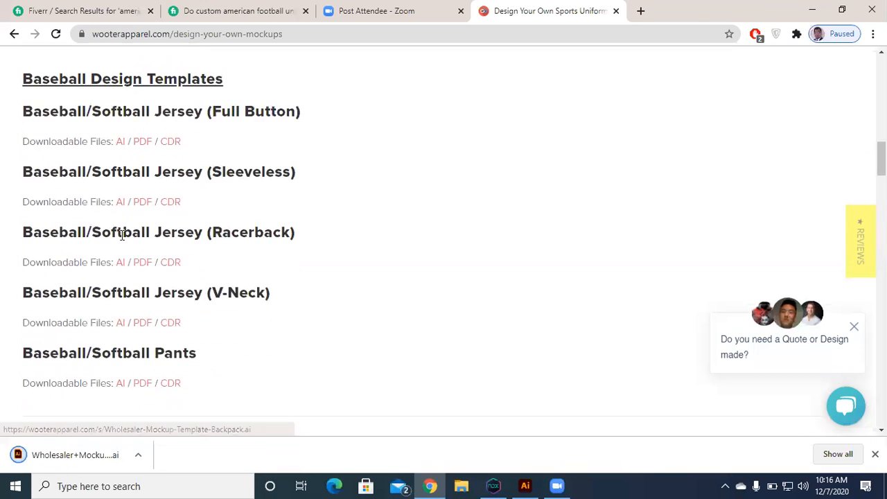
pyautogui.scroll(-8, 122, 235)
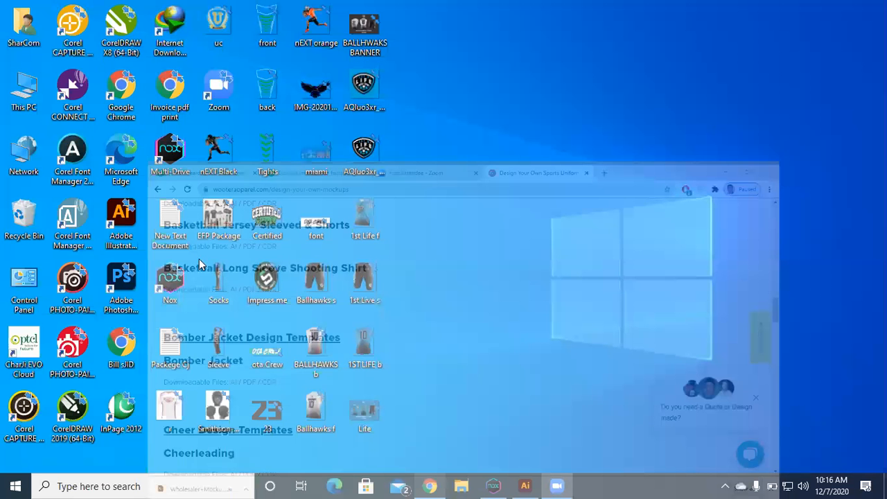
# Step: Open the downloaded backpack mockup template from the Downloads folder in Illustrator, leaving its missing font unresolved
pyautogui.click(459, 484)
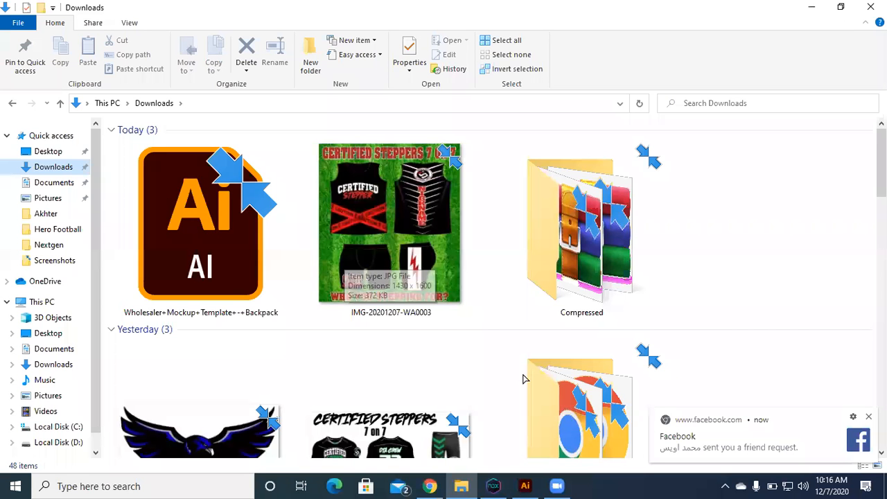
pyautogui.press('Down')
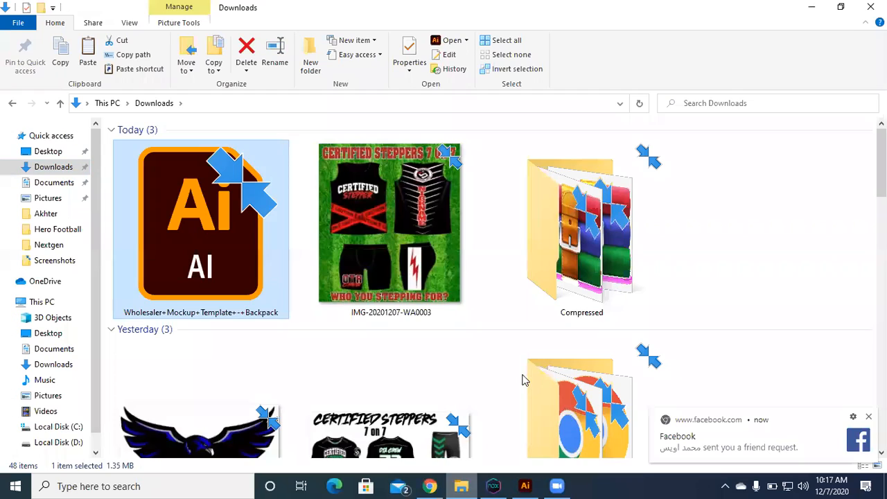
pyautogui.hotkey('alt', 'Tab')
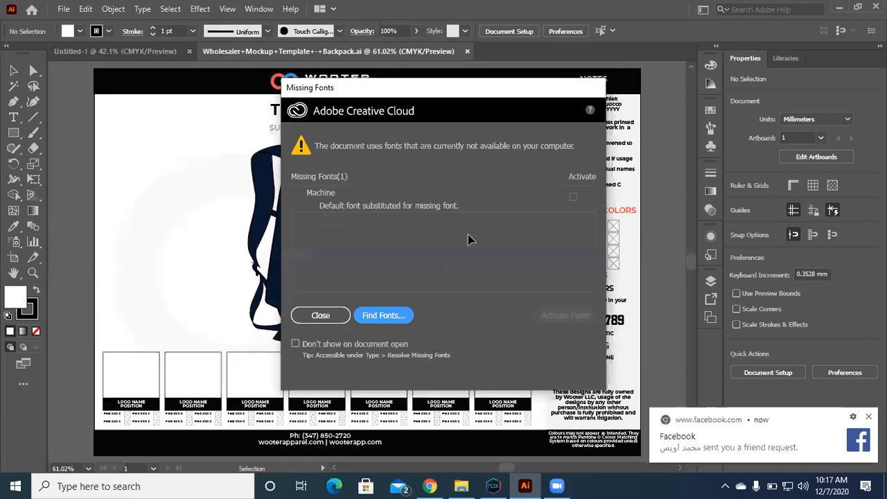
pyautogui.press('Tab')
pyautogui.press('Return')
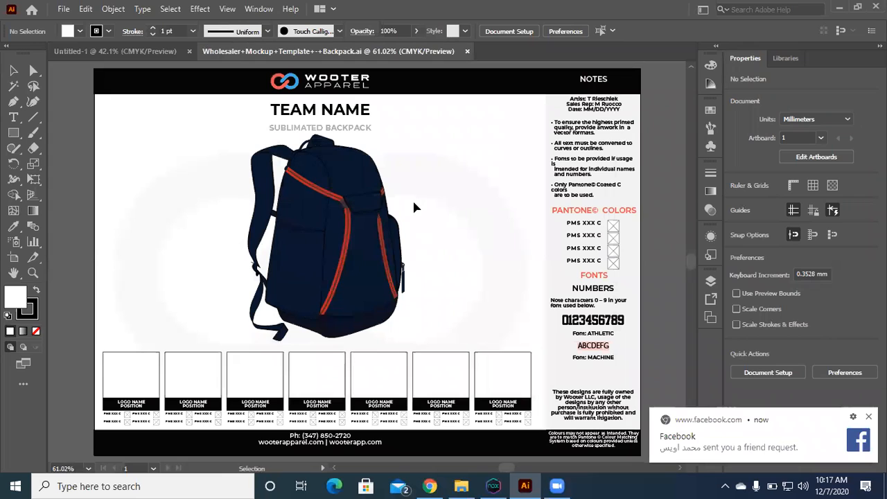
# Step: Delete the object near the top of the backpack artwork
pyautogui.click(309, 150)
pyautogui.press('Delete')
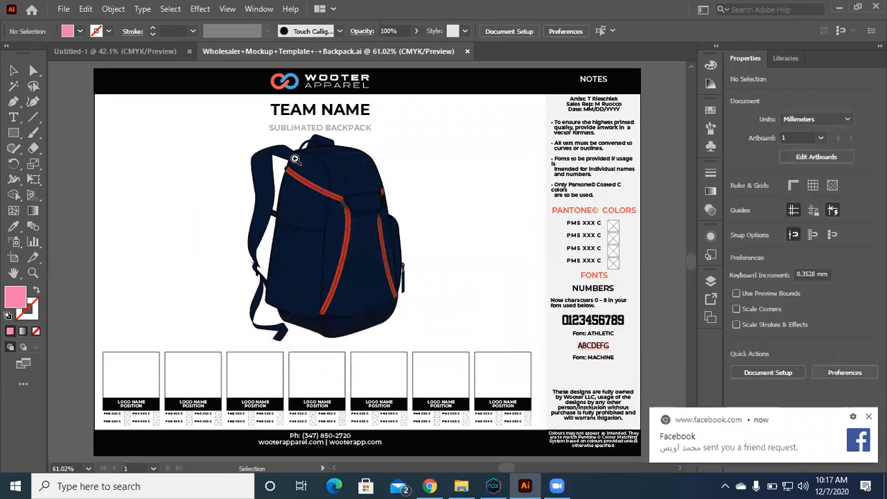
# Step: Delete the TEAM NAME and SUBLIMATED BACKPACK text above the backpack
pyautogui.click(383, 331)
pyautogui.moveTo(471, 436); pyautogui.dragTo(347, 257)
pyautogui.moveTo(359, 207); pyautogui.dragTo(301, 389)
pyautogui.click(303, 240)
pyautogui.press('Delete')
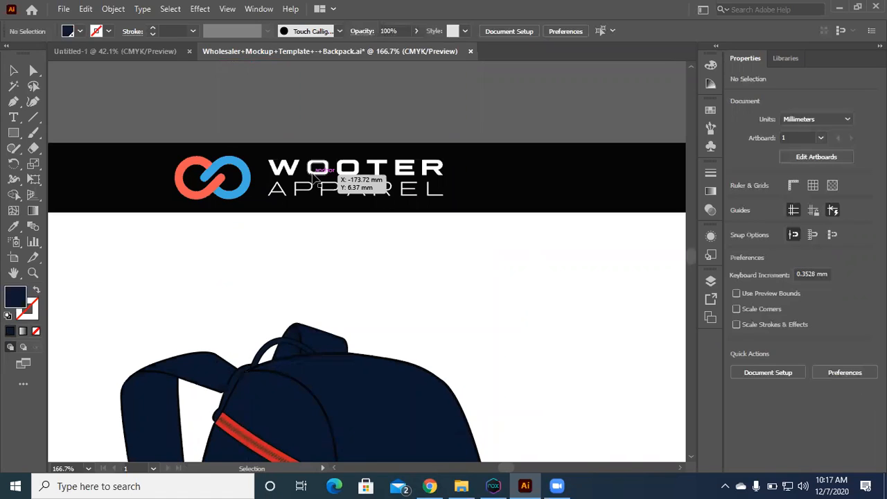
# Step: Delete the Wooter Apparel logo and the black header bar with its NOTES heading
pyautogui.hotkey('ctrl', '0')
pyautogui.click(329, 90)
pyautogui.press('Delete')
pyautogui.click(325, 83)
pyautogui.press('Delete')
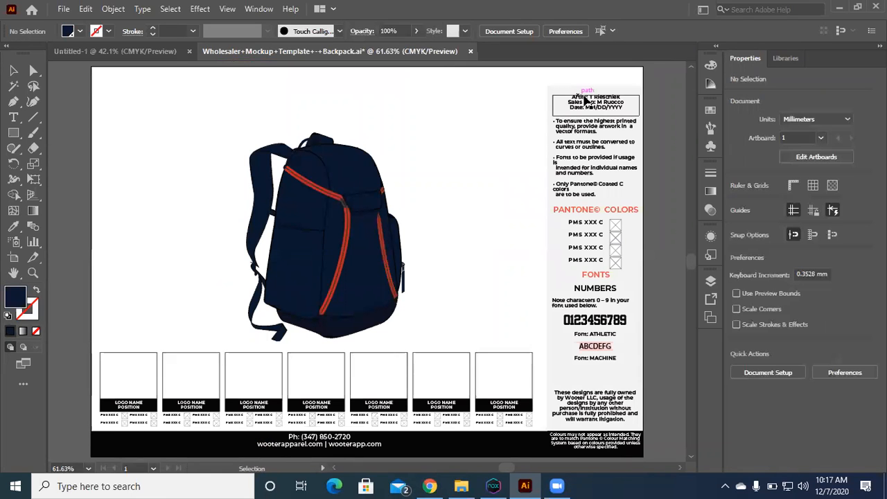
# Step: Delete the grey notes column with its Pantone and font details, along with the black contact footer
pyautogui.click(585, 100)
pyautogui.click(643, 159)
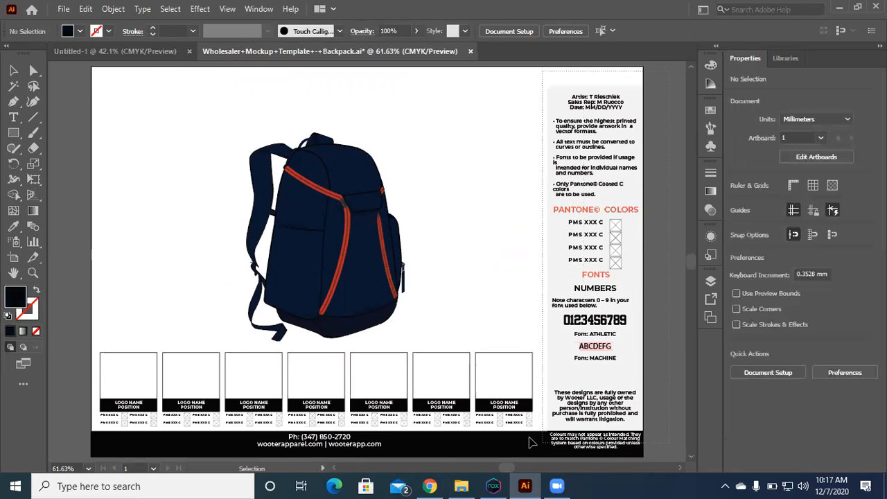
pyautogui.scroll(-1, 614, 313)
pyautogui.scroll(-1, 614, 312)
pyautogui.moveTo(639, 277); pyautogui.dragTo(525, 383)
pyautogui.press('Delete')
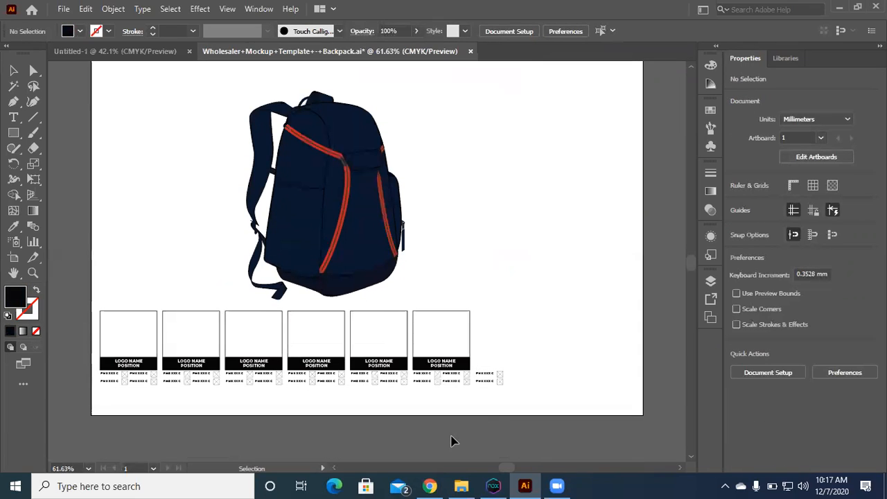
# Step: Delete the row of logo placeholder boxes and their PMS colour labels below the backpack
pyautogui.moveTo(70, 425); pyautogui.dragTo(88, 386)
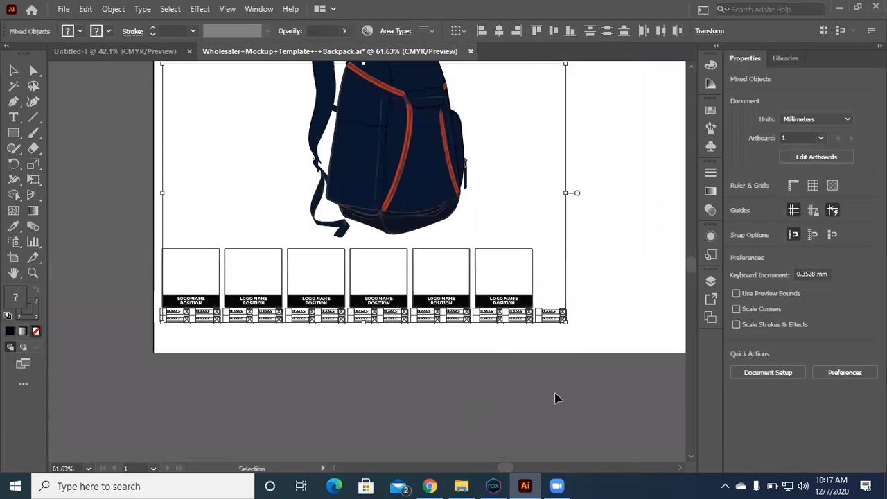
pyautogui.click(626, 393)
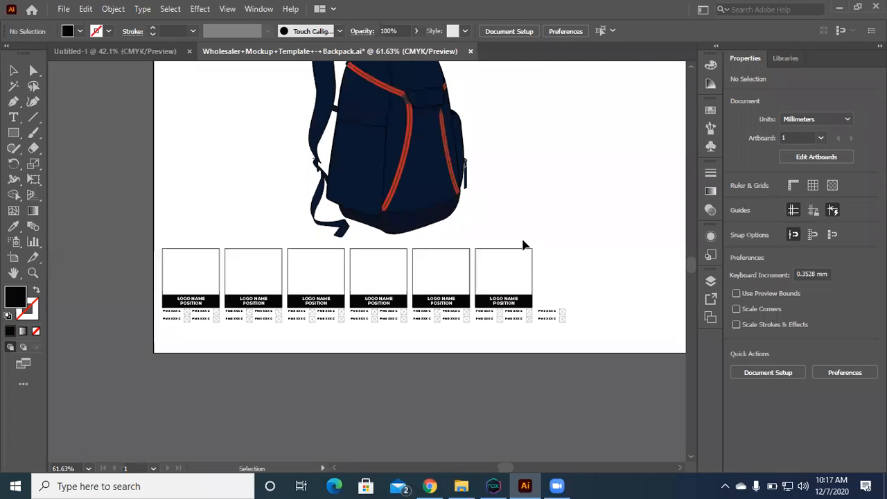
pyautogui.moveTo(618, 419); pyautogui.dragTo(217, 255)
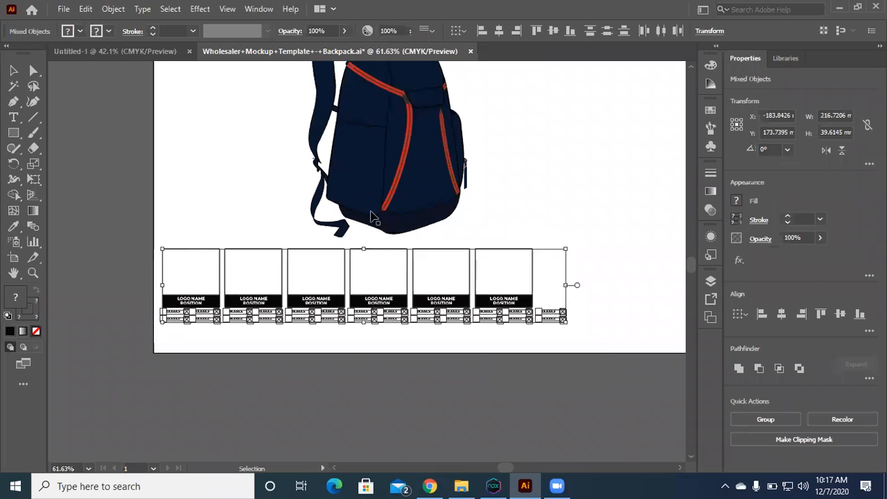
pyautogui.press('Delete')
# Step: Fill the backpack's upper panel with the bright blue 1478C9
pyautogui.click(391, 205)
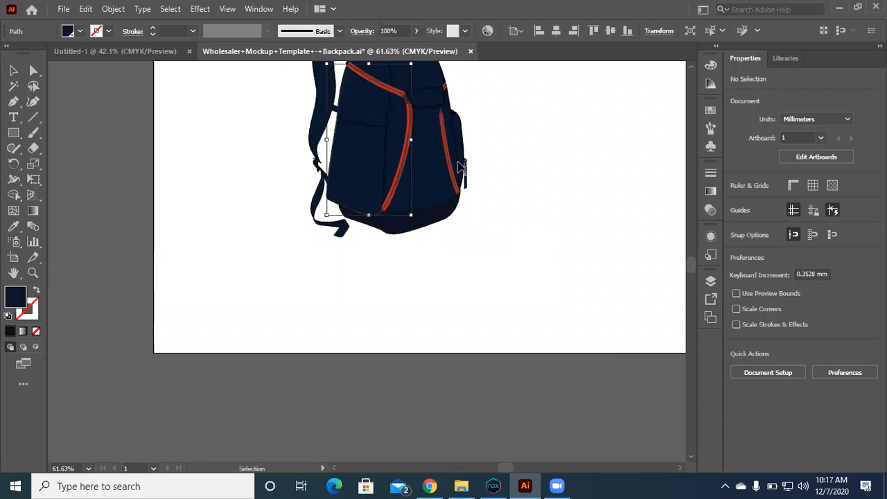
pyautogui.moveTo(376, 72); pyautogui.dragTo(380, 208)
pyautogui.moveTo(362, 163); pyautogui.dragTo(489, 399)
pyautogui.moveTo(299, 193); pyautogui.dragTo(313, 218)
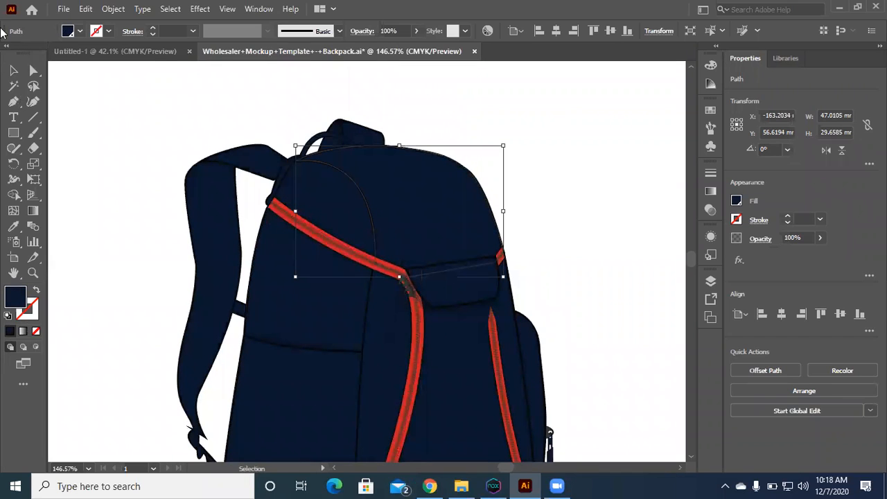
pyautogui.click(80, 31)
pyautogui.doubleClick(11, 305)
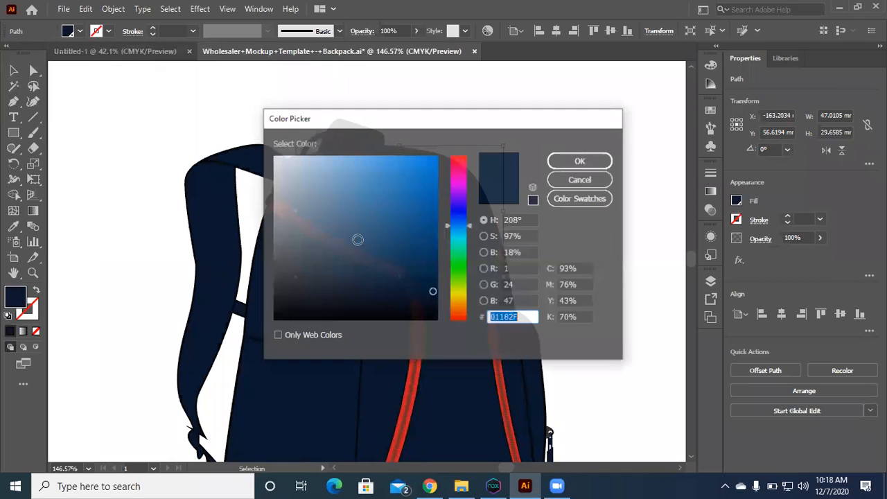
pyautogui.write('4A5D6D')
pyautogui.moveTo(325, 251)
pyautogui.mouseDown()
pyautogui.moveTo(386, 226)
pyautogui.moveTo(421, 190)
pyautogui.mouseUp()
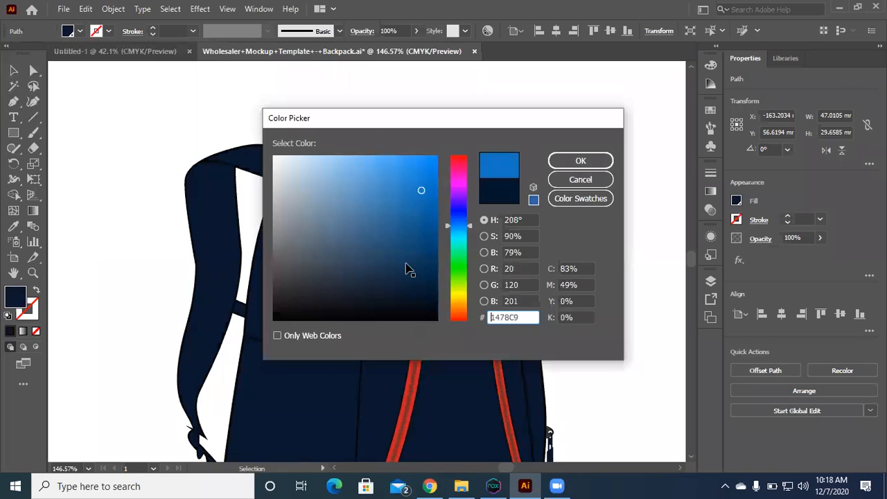
pyautogui.press('Return')
pyautogui.click(418, 377)
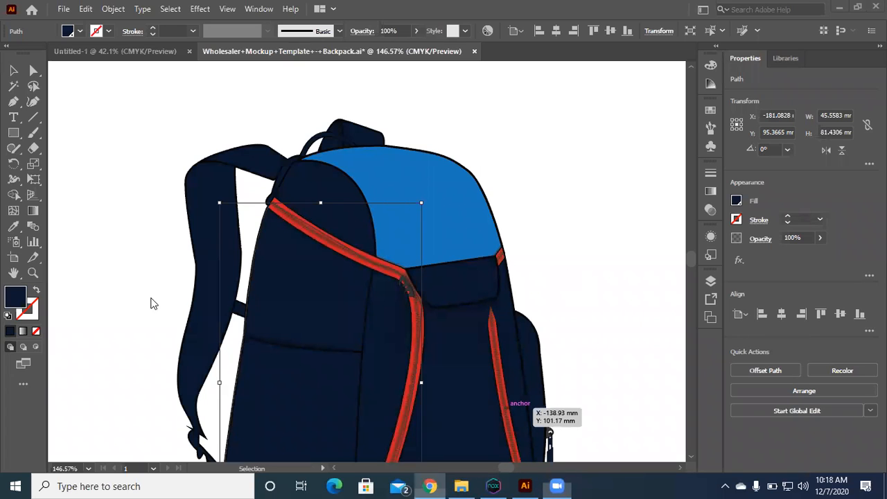
# Step: Switch to Chrome and review the American football uniform gig's description, seller profile, reviews and related tags
pyautogui.hotkey('alt', 'Tab')
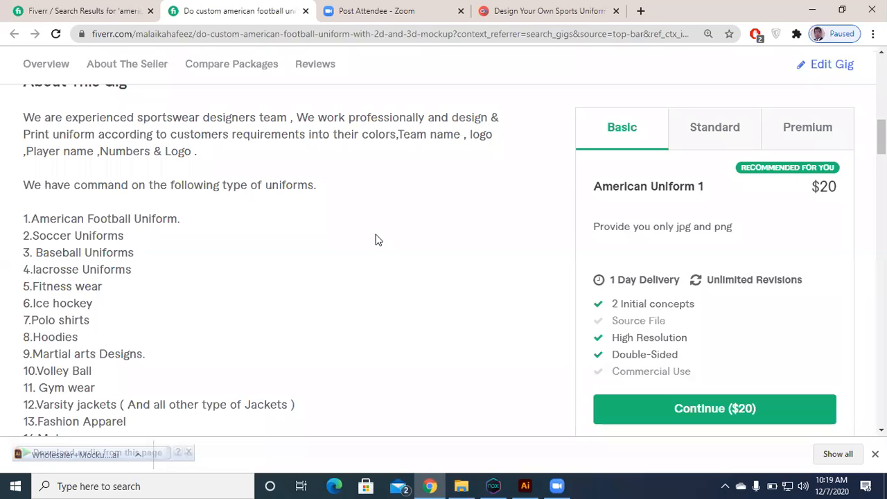
pyautogui.scroll(-1, 209, 170)
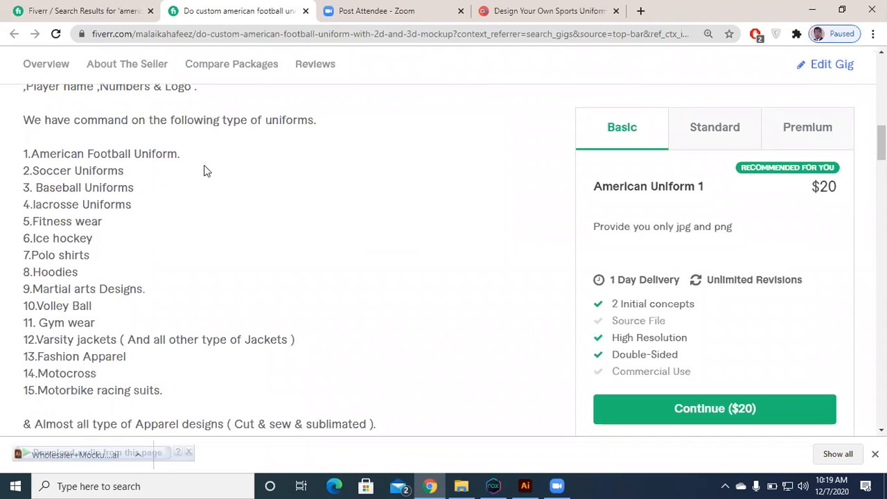
pyautogui.scroll(-1, 138, 281)
pyautogui.scroll(-1, 137, 331)
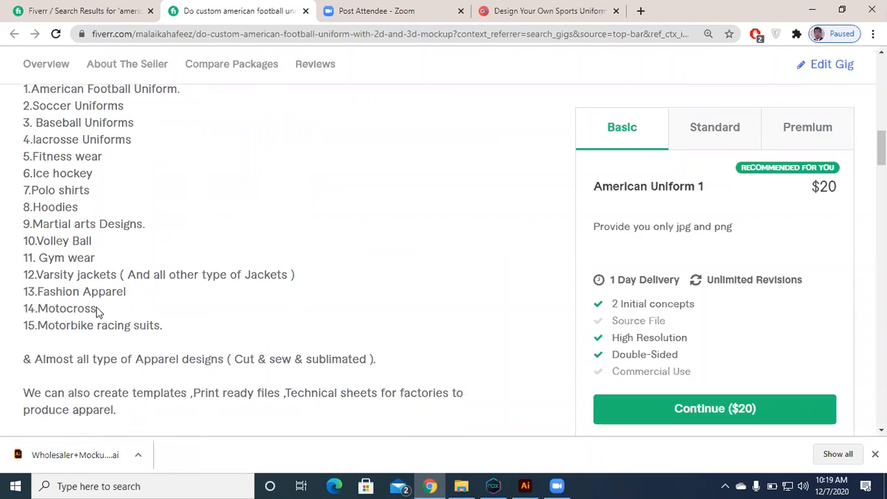
pyautogui.scroll(-2, 59, 313)
pyautogui.scroll(-1, 59, 288)
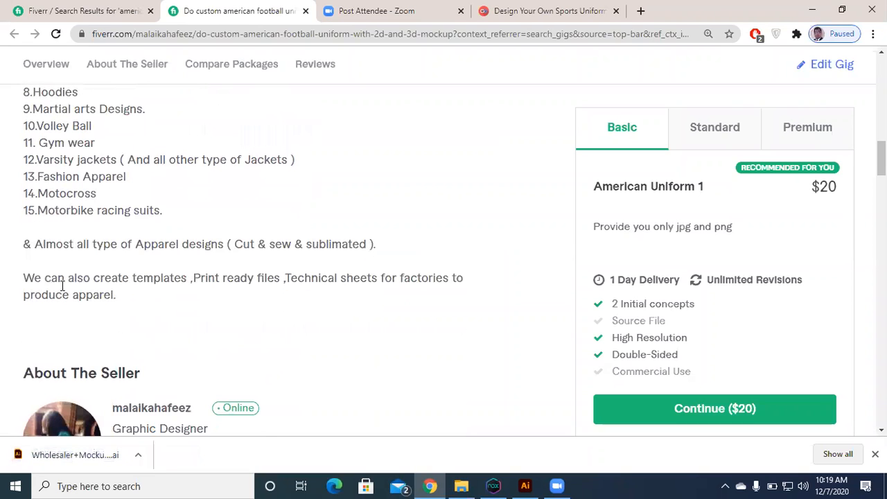
pyautogui.scroll(-1, 62, 285)
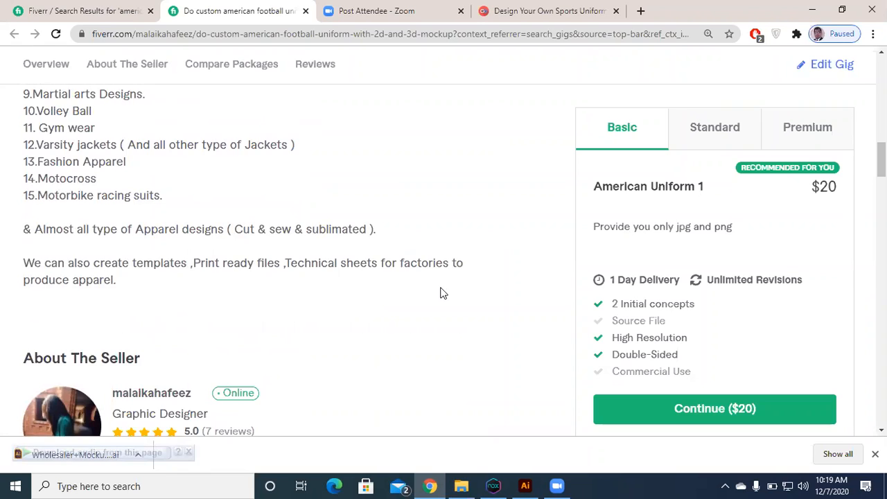
pyautogui.scroll(-2, 440, 293)
pyautogui.scroll(-1, 439, 293)
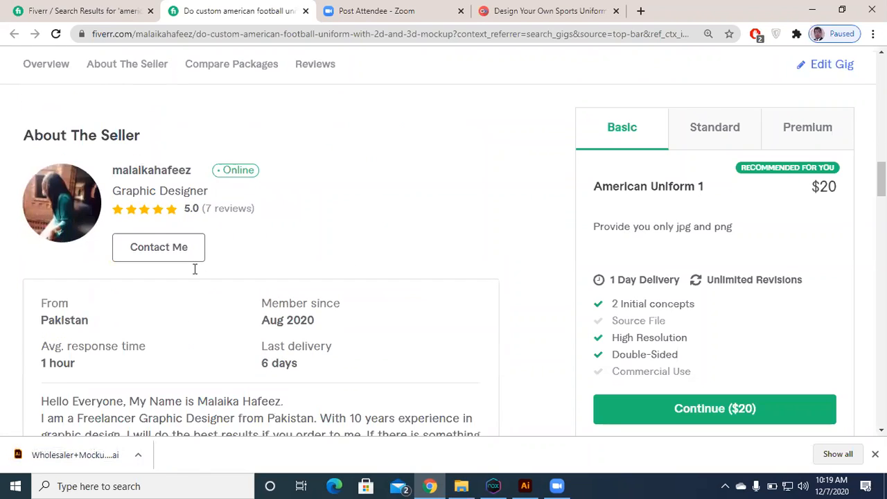
pyautogui.scroll(-1, 194, 269)
pyautogui.scroll(-1, 194, 268)
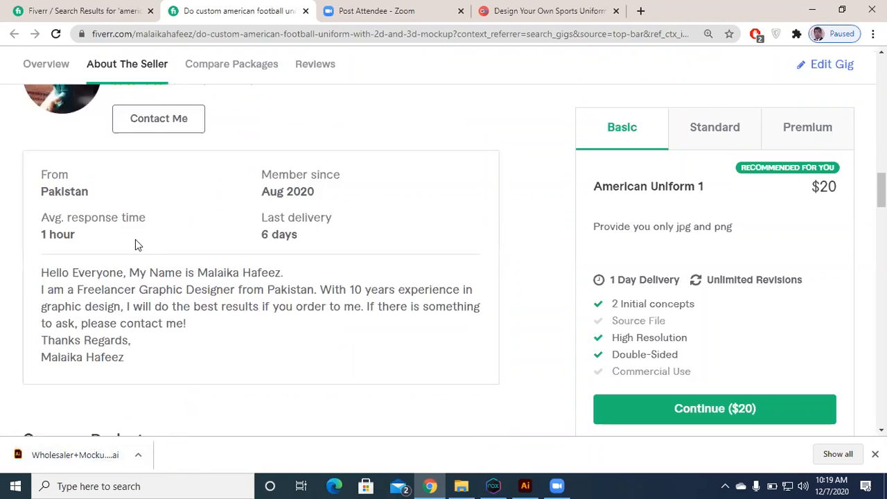
pyautogui.scroll(-1, 132, 250)
pyautogui.scroll(-3, 185, 239)
pyautogui.scroll(-7, 184, 241)
pyautogui.scroll(-5, 150, 267)
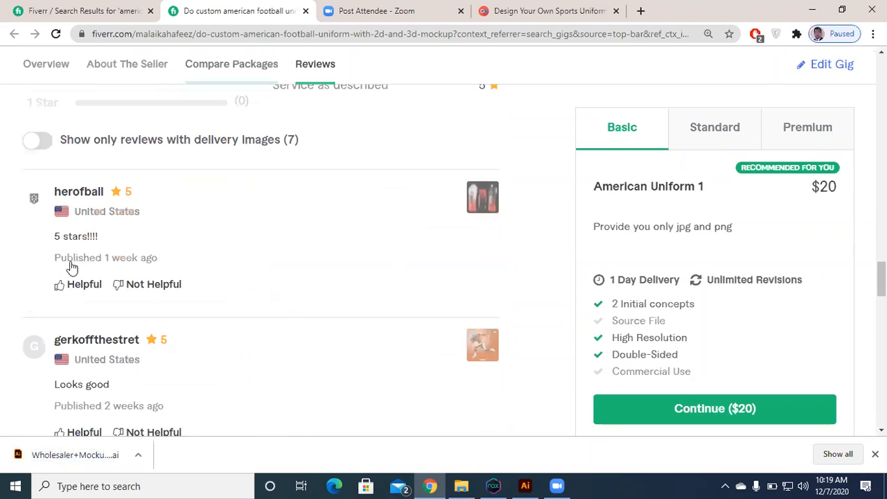
pyautogui.scroll(-5, 72, 266)
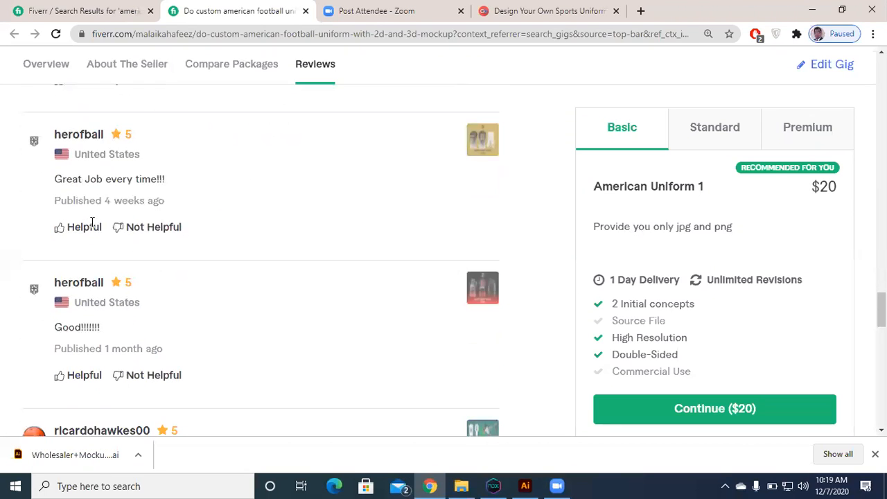
pyautogui.scroll(-6, 102, 266)
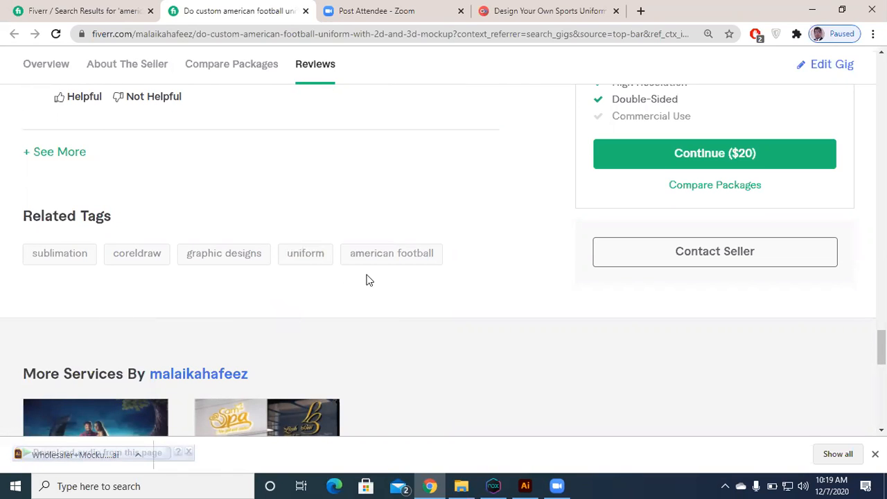
pyautogui.moveTo(366, 274); pyautogui.dragTo(503, 280)
pyautogui.click(462, 119)
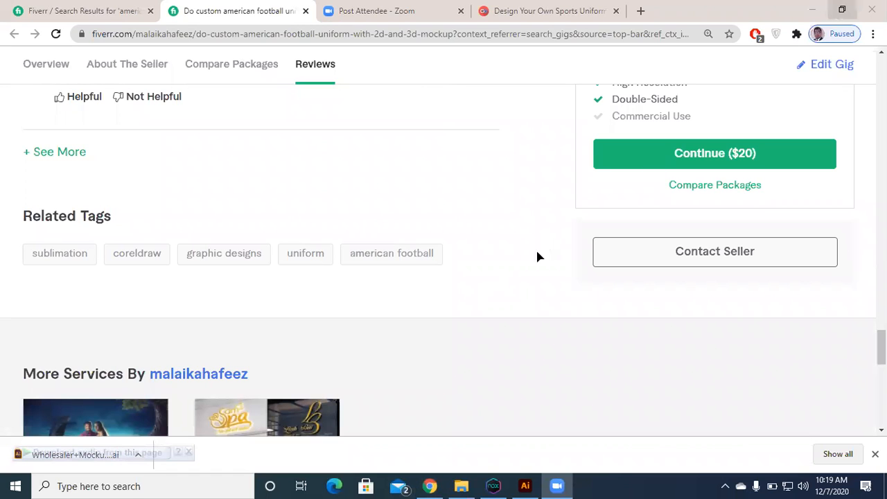
# Step: Return to Illustrator and close the backpack template without saving the changes
pyautogui.hotkey('alt', 'Tab')
pyautogui.hotkey('ctrl', '0')
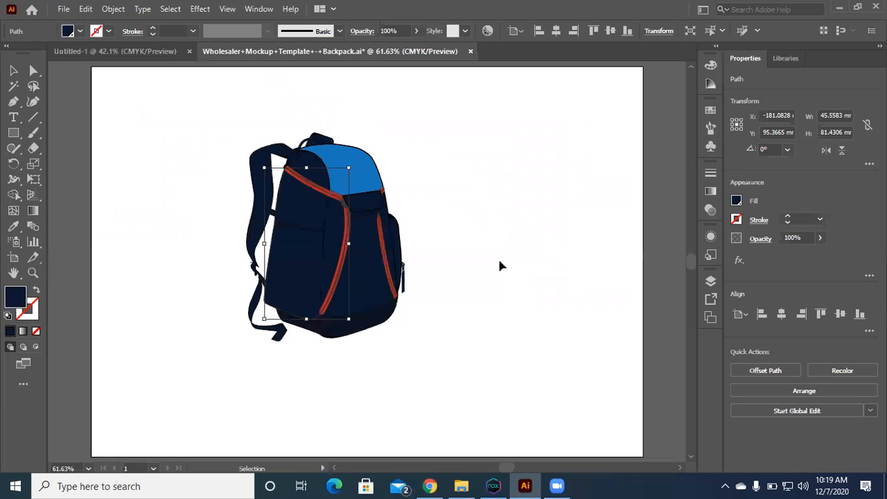
pyautogui.press('a')
pyautogui.hotkey('ctrl', 'w')
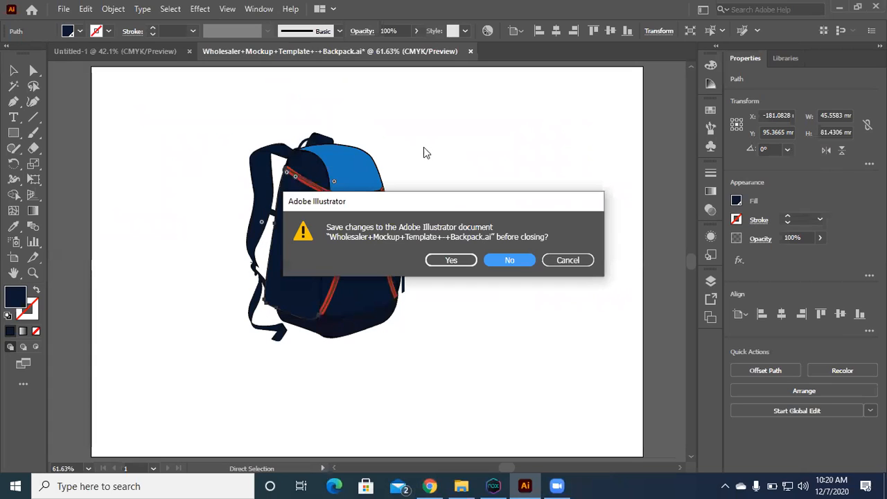
pyautogui.press('Return')
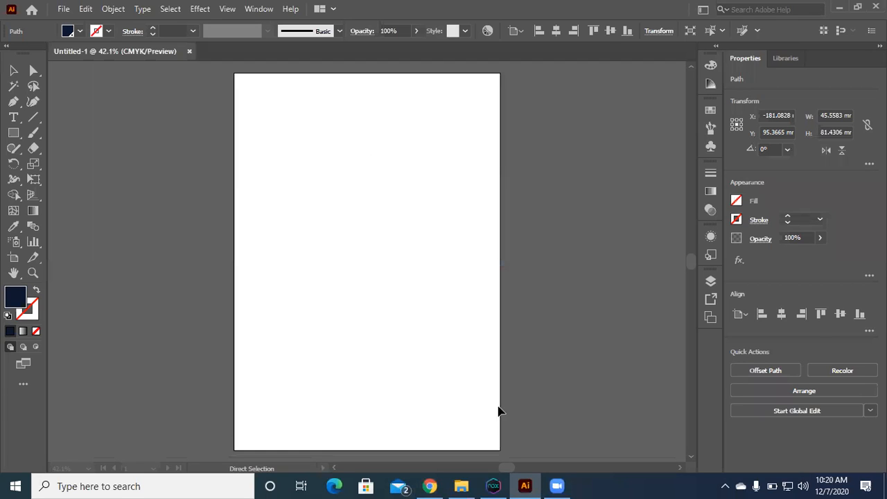
# Step: Bring the 1ST & LIFE shield logo image from the desktop into the blank Untitled-1 document
pyautogui.press('super+d')
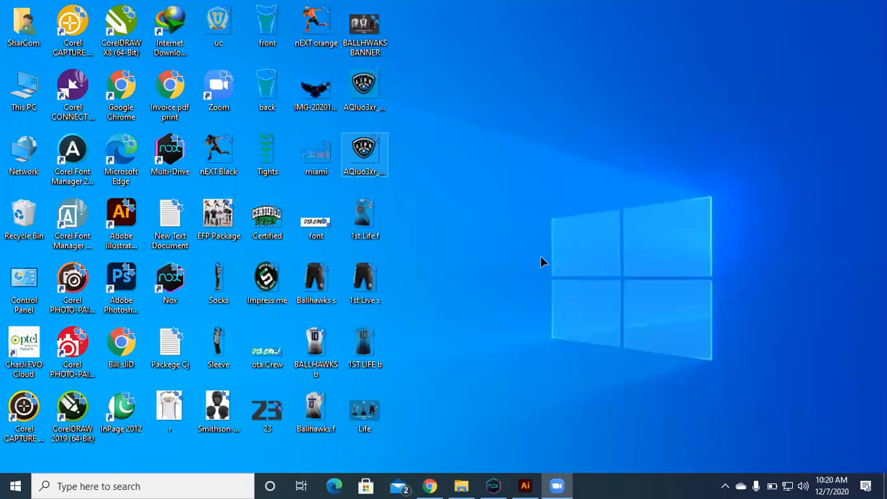
pyautogui.click(364, 161)
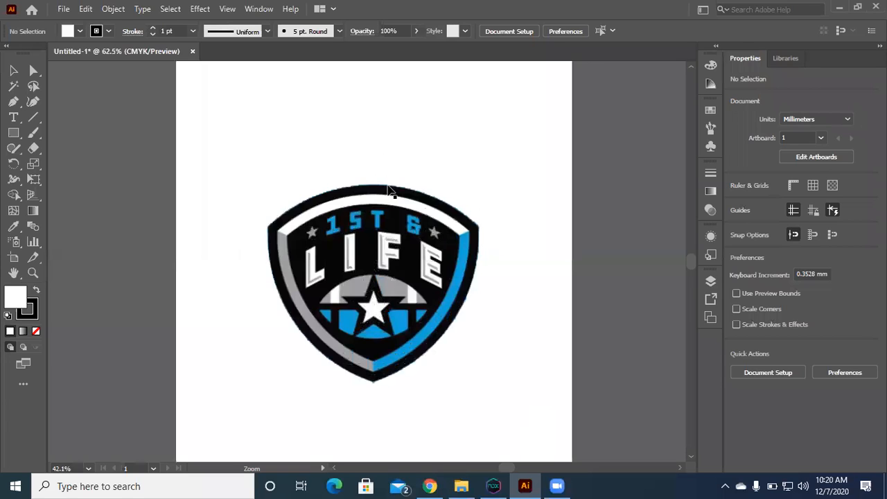
pyautogui.scroll(3, 388, 187)
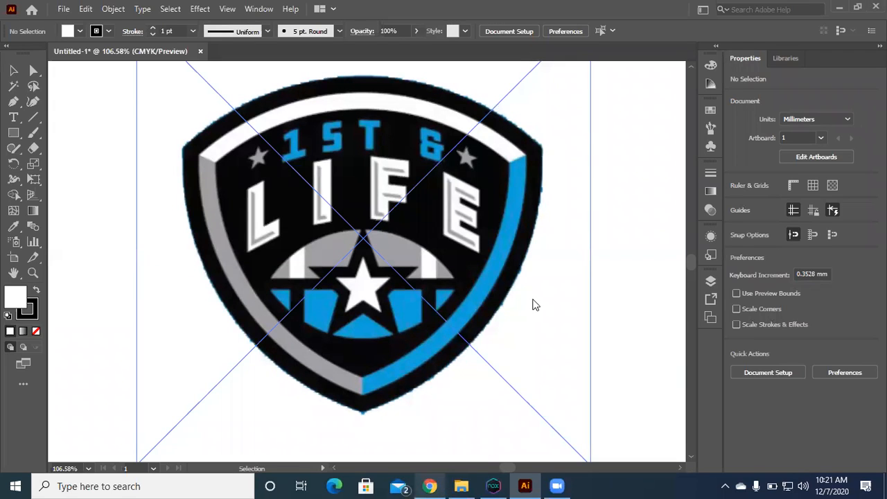
# Step: Switch to Chrome and open the Multan-based graphic designer's Behance profile in a new tab
pyautogui.hotkey('alt', 'Tab')
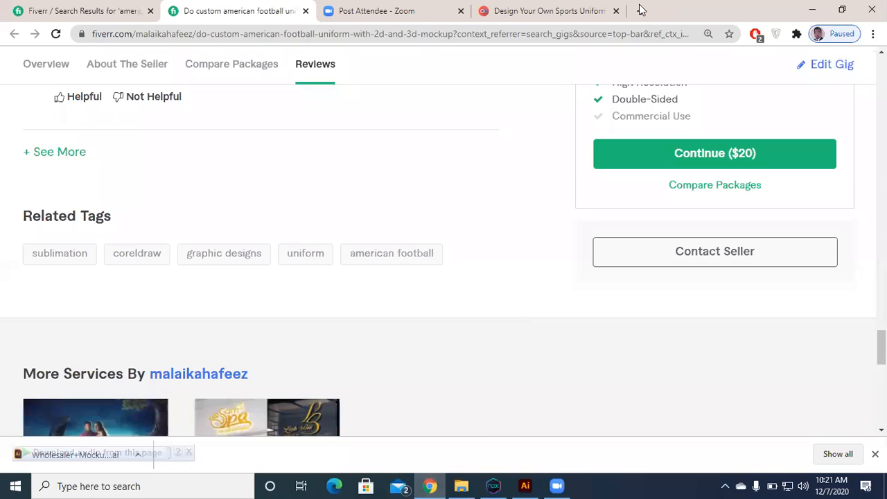
pyautogui.click(640, 6)
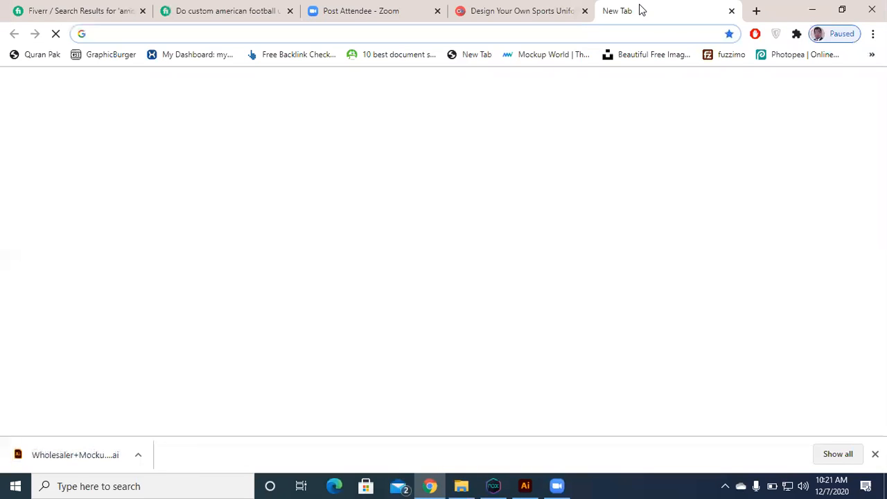
pyautogui.click(310, 31)
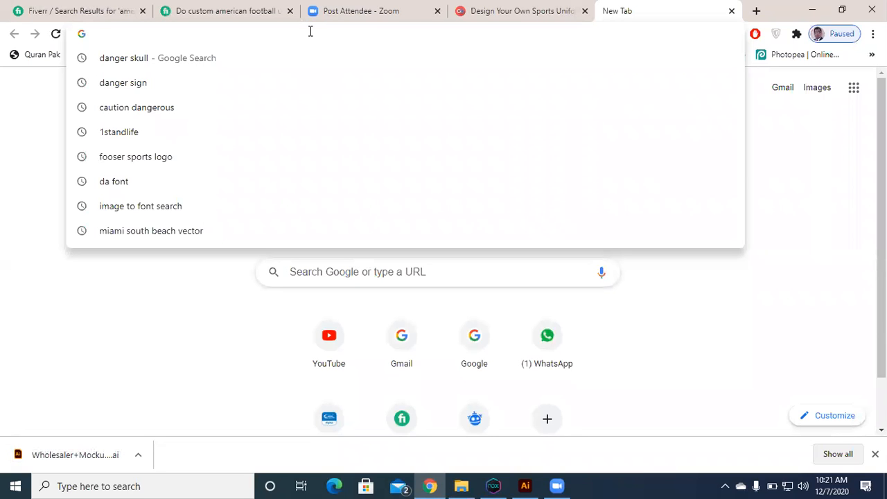
pyautogui.write('behg')
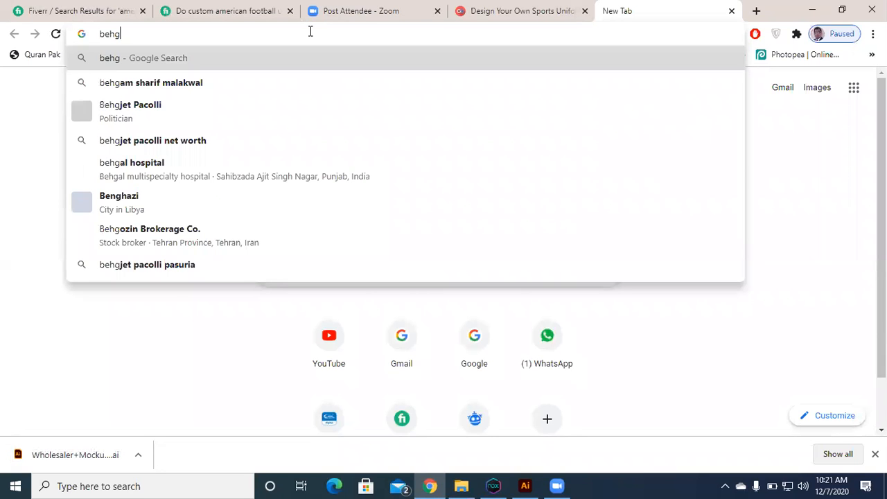
pyautogui.press('BackSpace')
pyautogui.press('BackSpace')
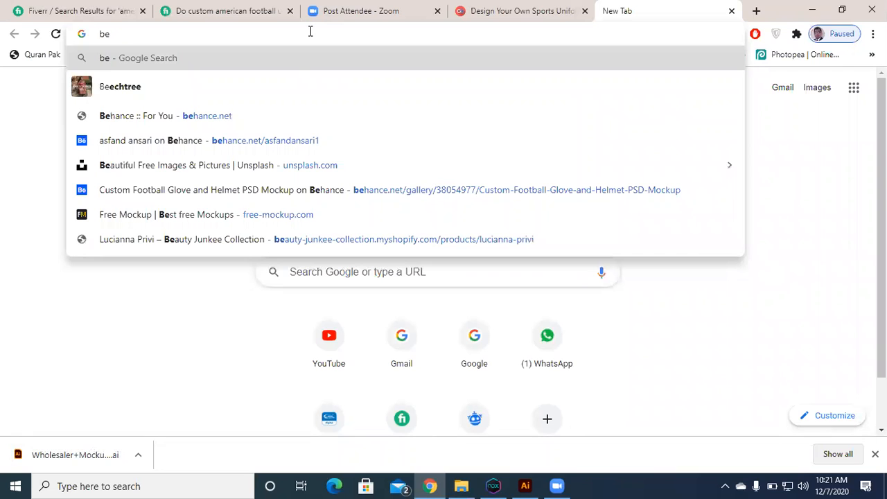
pyautogui.write('h')
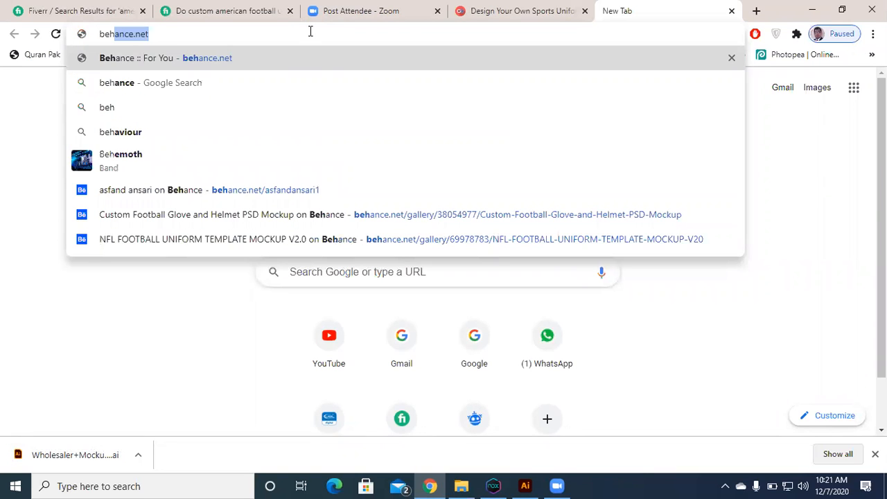
pyautogui.press('Down')
pyautogui.press('Down')
pyautogui.press('Down')
pyautogui.press('Down')
pyautogui.press('Down')
pyautogui.press('Return')
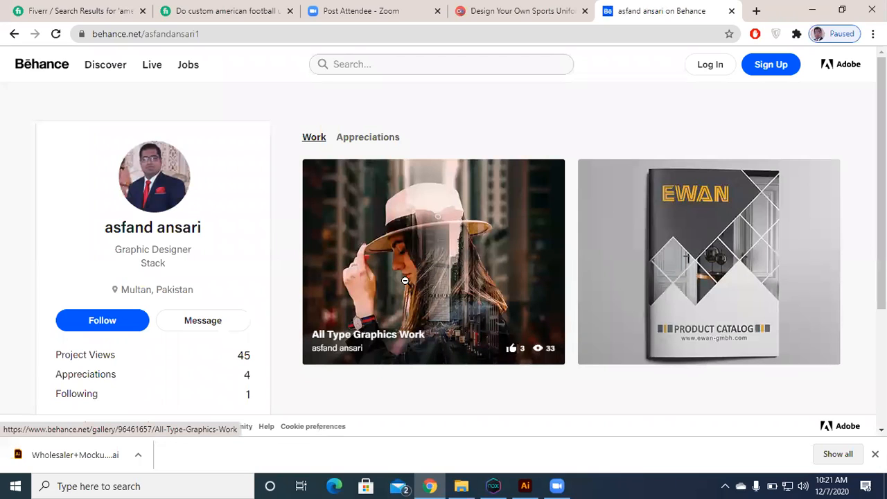
# Step: Open the All Type Graphics Work project and enlarge the SIONEXIS 2020 face mask design from its gallery
pyautogui.click(404, 280)
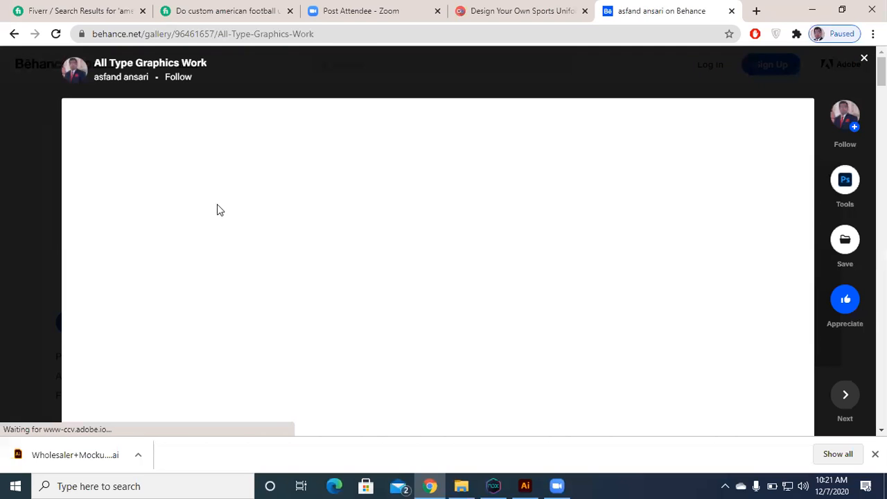
pyautogui.scroll(-1, 293, 229)
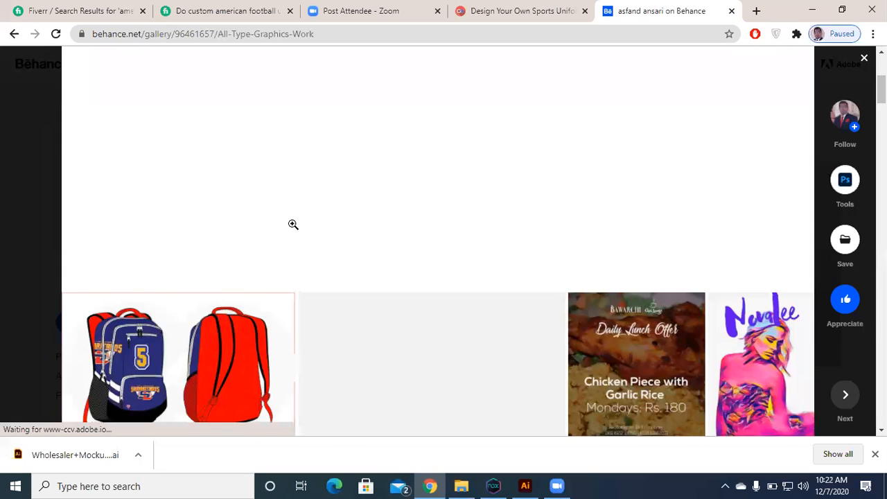
pyautogui.scroll(-2, 293, 224)
pyautogui.scroll(-1, 293, 224)
pyautogui.click(292, 223)
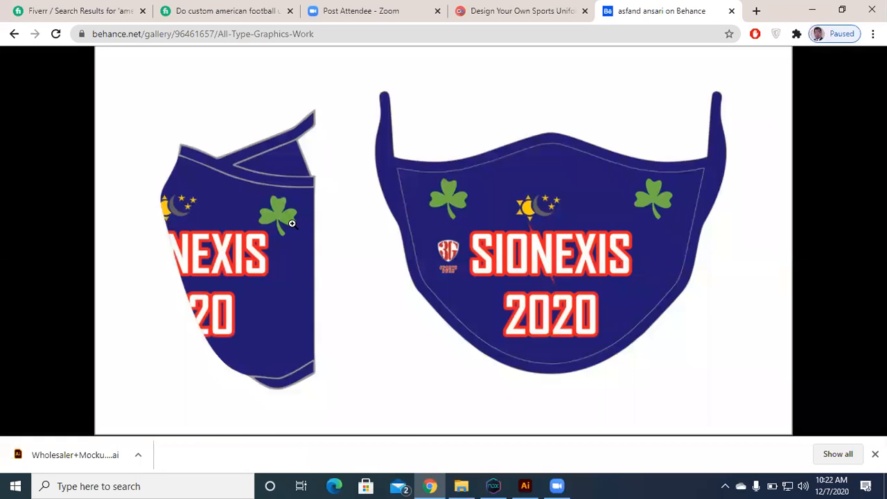
# Step: Browse the project's enlarged images, examining the posters, logo mockups, portraits, photo manipulations and real estate artwork
pyautogui.press('Right')
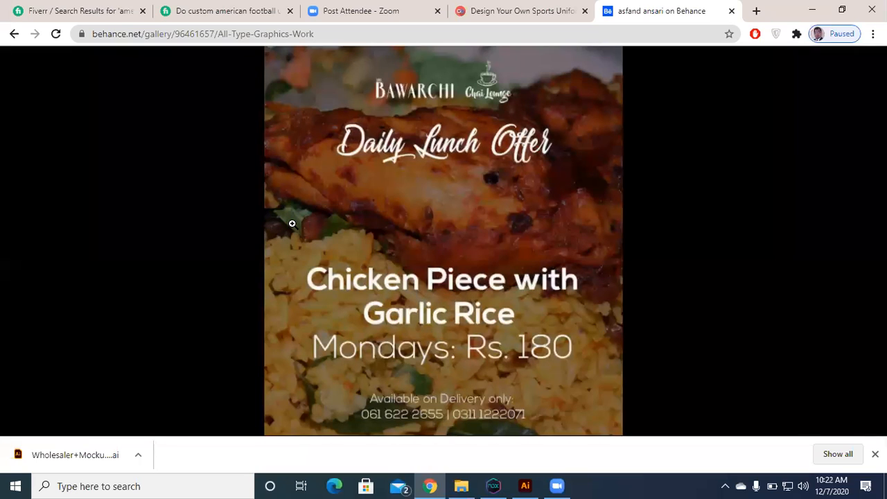
pyautogui.press('Right')
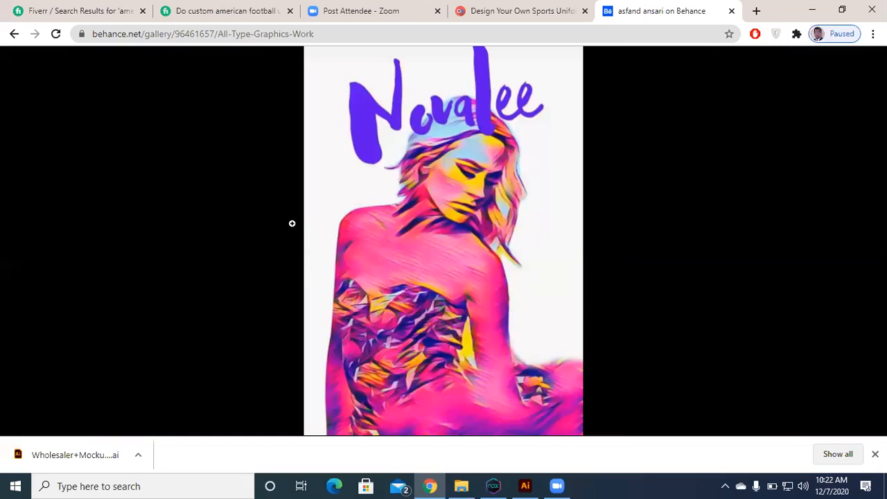
pyautogui.press('Right')
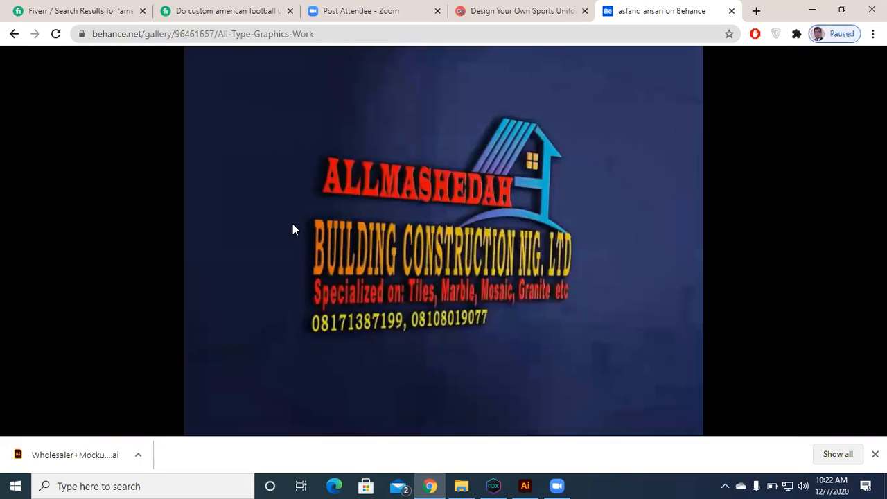
pyautogui.press('Right')
pyautogui.press('Right')
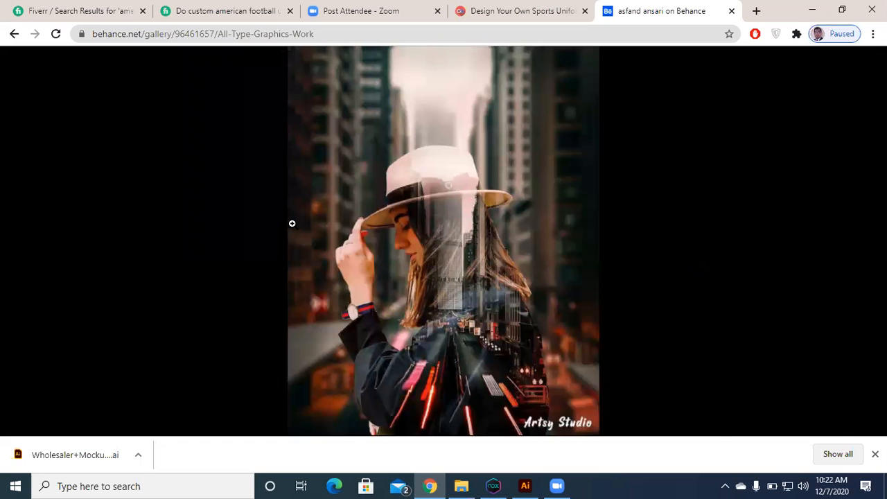
pyautogui.press('Right')
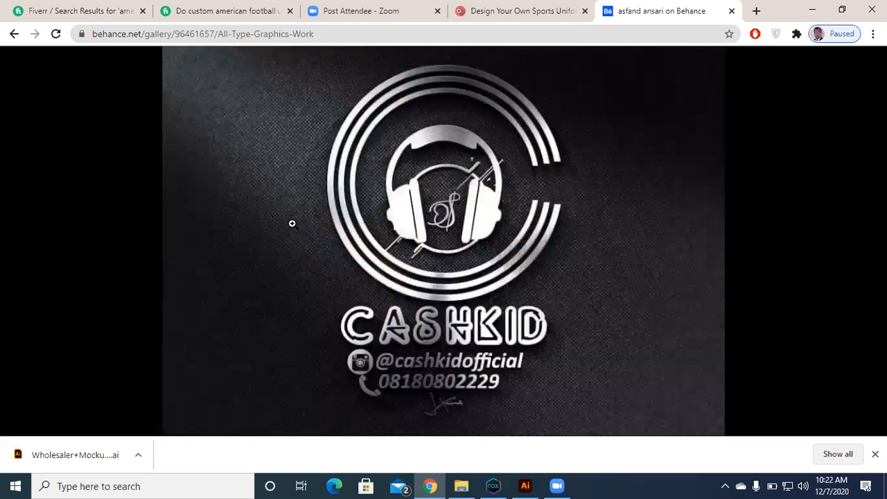
pyautogui.press('Right')
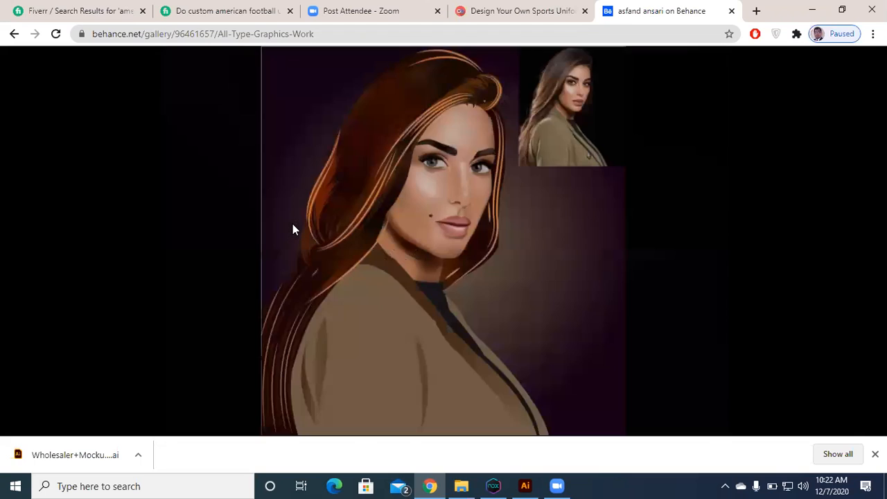
pyautogui.press('Right')
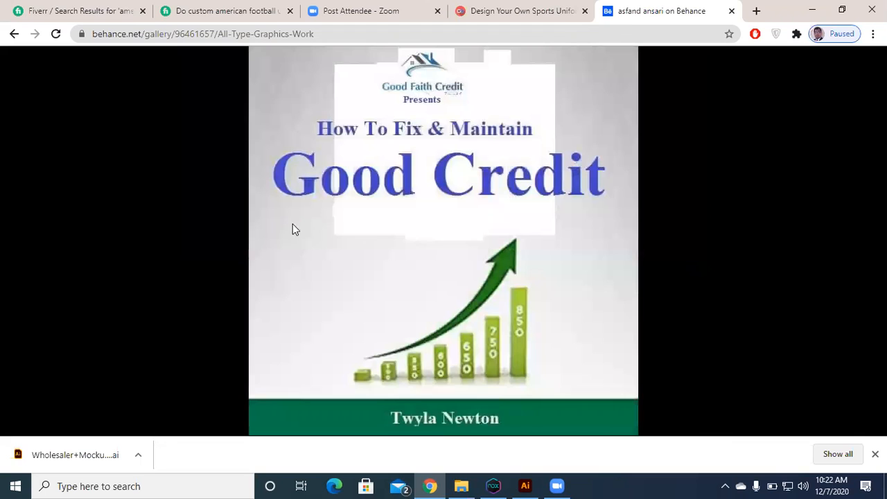
pyautogui.press('Right')
pyautogui.press('Right')
pyautogui.press('Right')
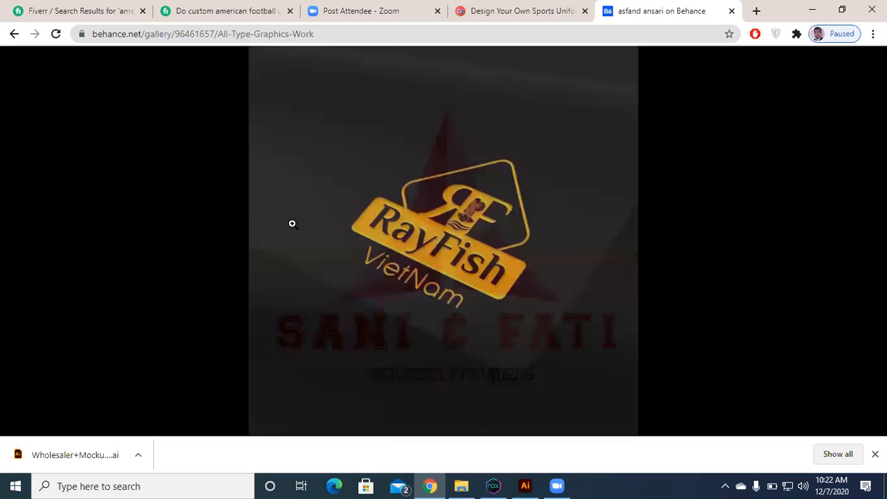
pyautogui.press('Right')
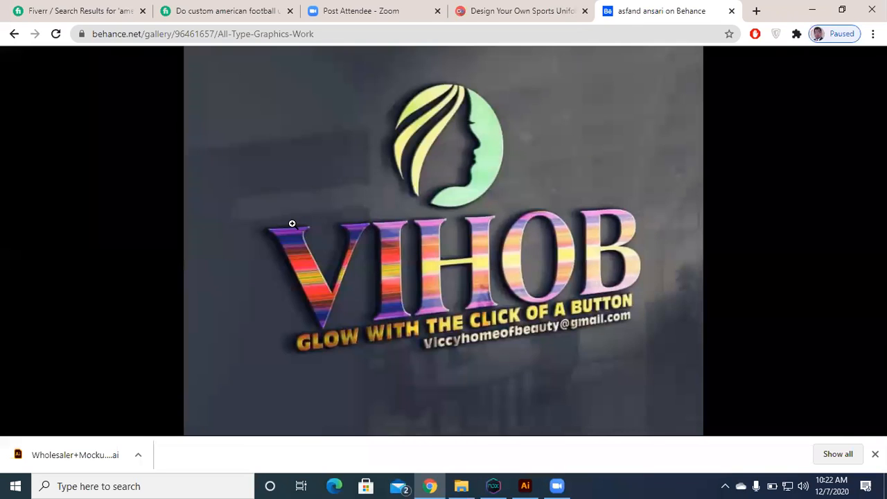
pyautogui.press('Right')
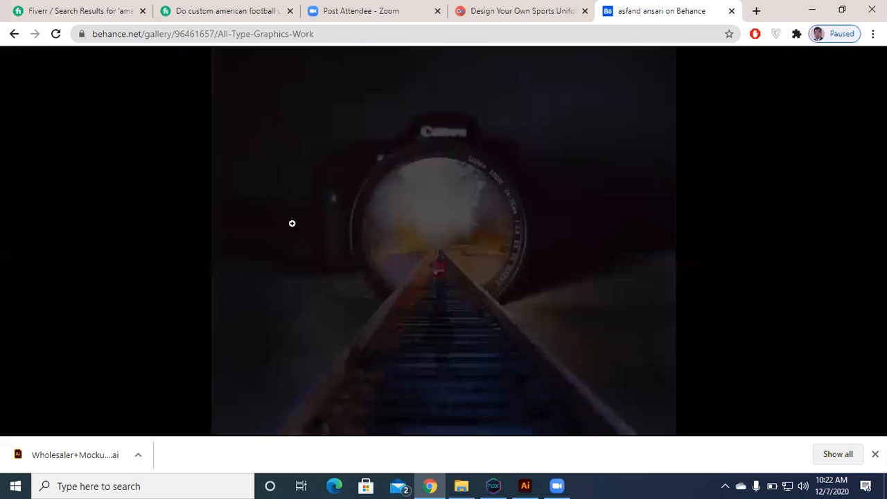
pyautogui.press('Right')
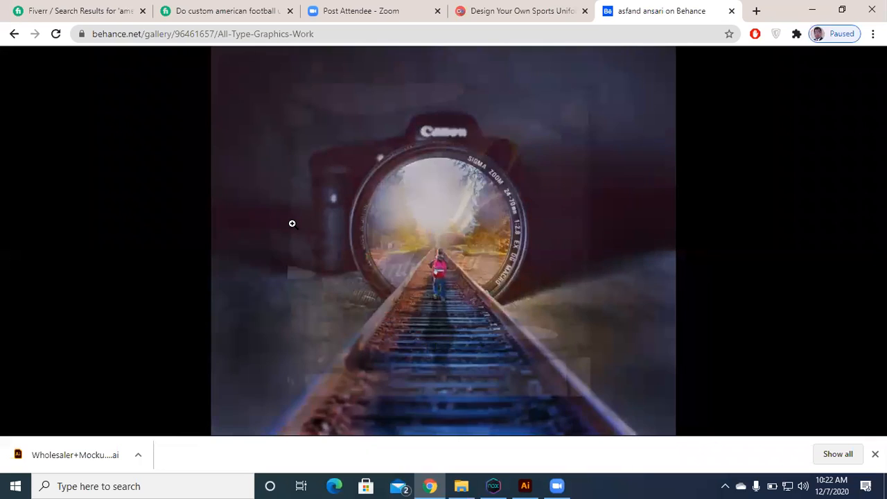
pyautogui.press('Left')
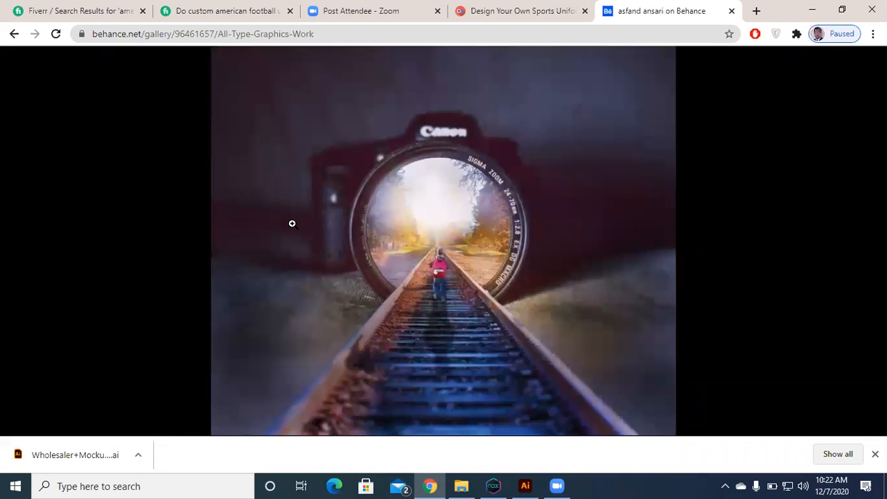
pyautogui.press('Right')
pyautogui.press('Right')
pyautogui.press('Right')
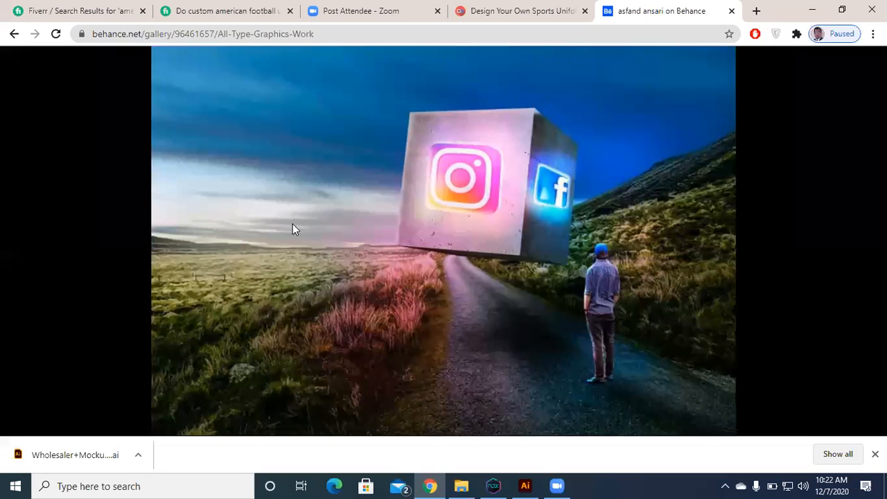
pyautogui.press('Right')
pyautogui.press('Right')
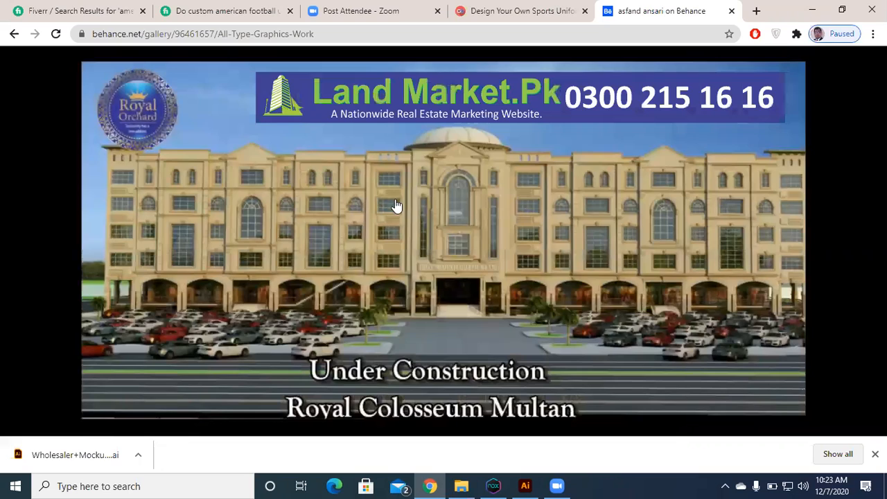
# Step: Leave the enlarged image view and play the project's portfolio video at a very low volume, reviewing its logo design examples
pyautogui.click(403, 214)
pyautogui.click(430, 268)
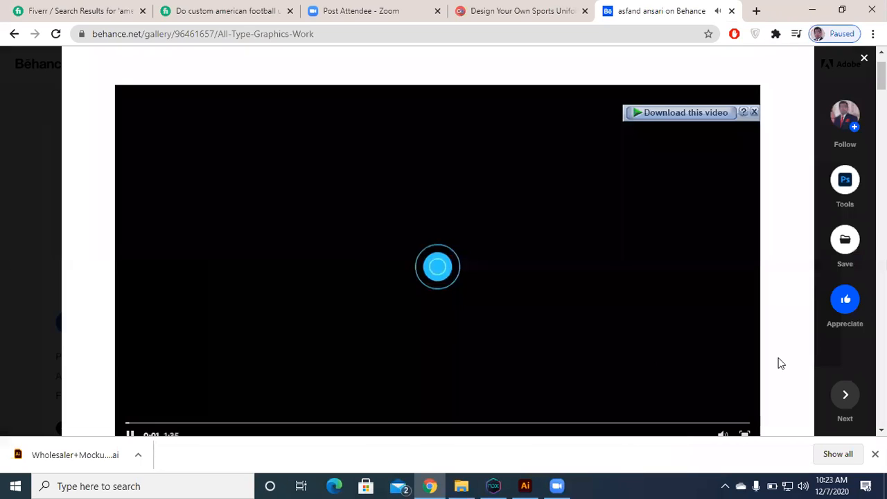
pyautogui.scroll(-1, 721, 373)
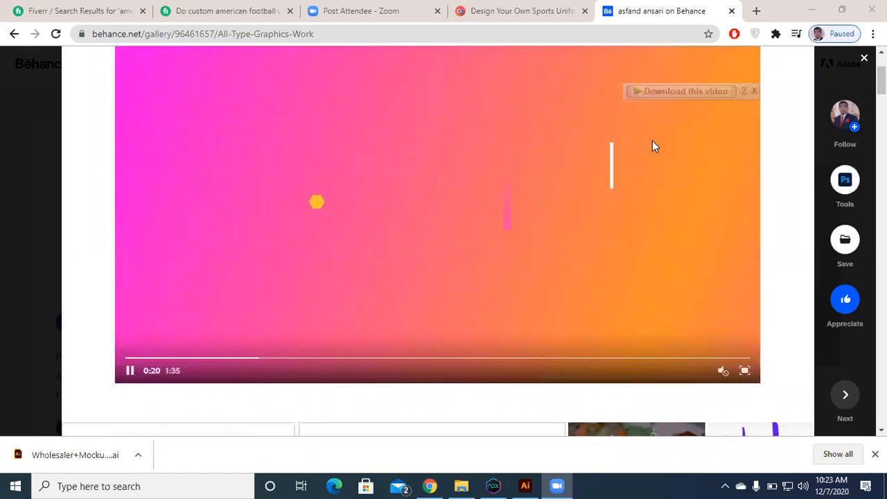
pyautogui.scroll(1, 688, 249)
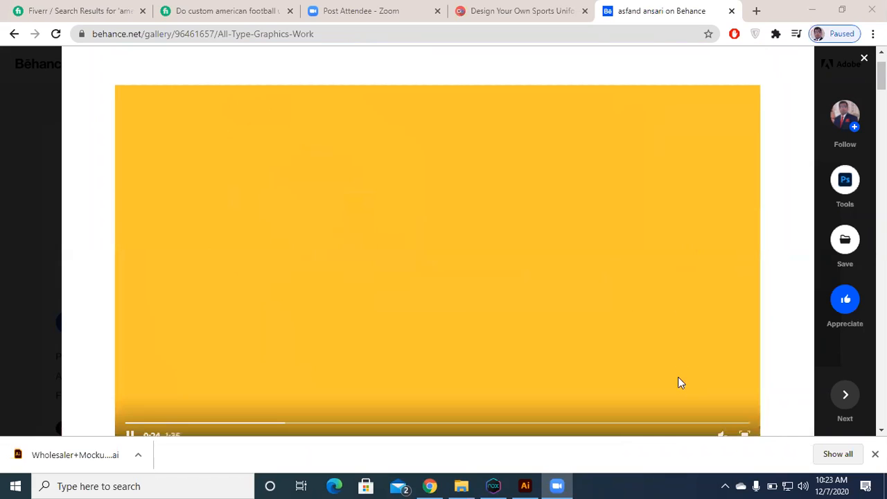
pyautogui.scroll(-1, 679, 382)
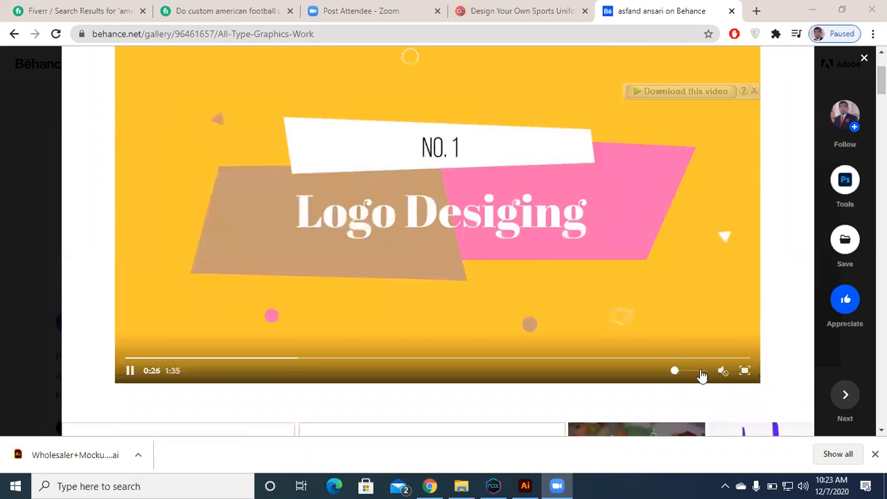
pyautogui.click(678, 372)
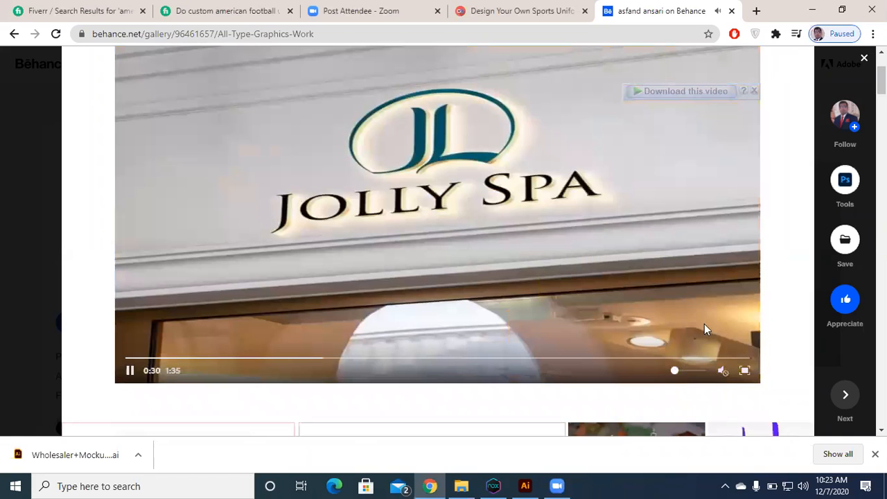
pyautogui.scroll(1, 712, 323)
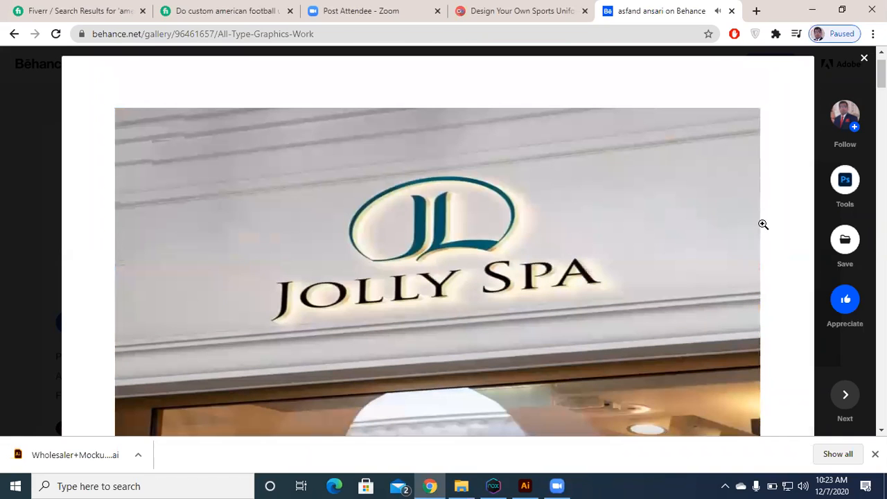
pyautogui.scroll(-1, 762, 225)
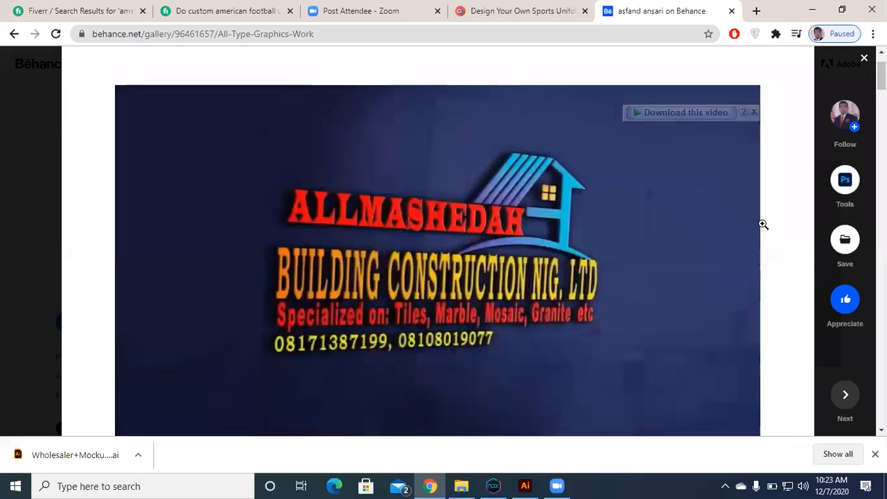
pyautogui.scroll(-1, 763, 224)
pyautogui.scroll(1, 762, 224)
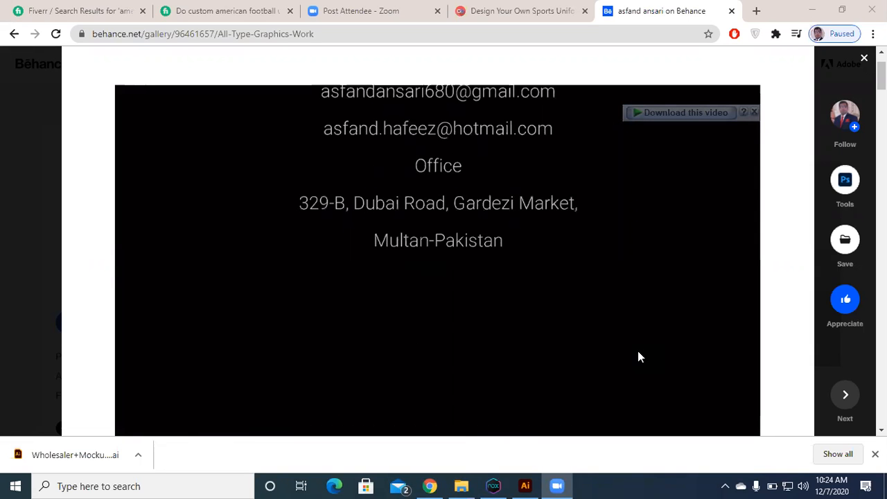
# Step: Open the sportstemplates.net website in a new browser tab
pyautogui.click(753, 9)
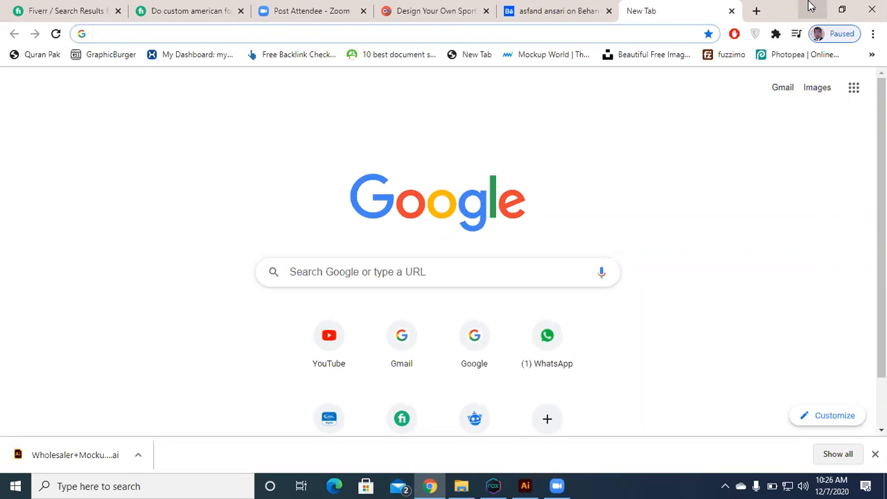
pyautogui.click(662, 33)
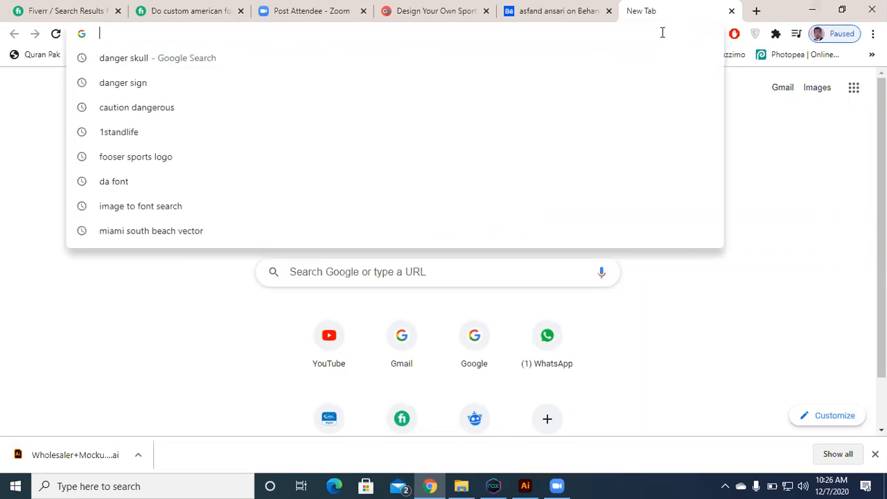
pyautogui.write('sp')
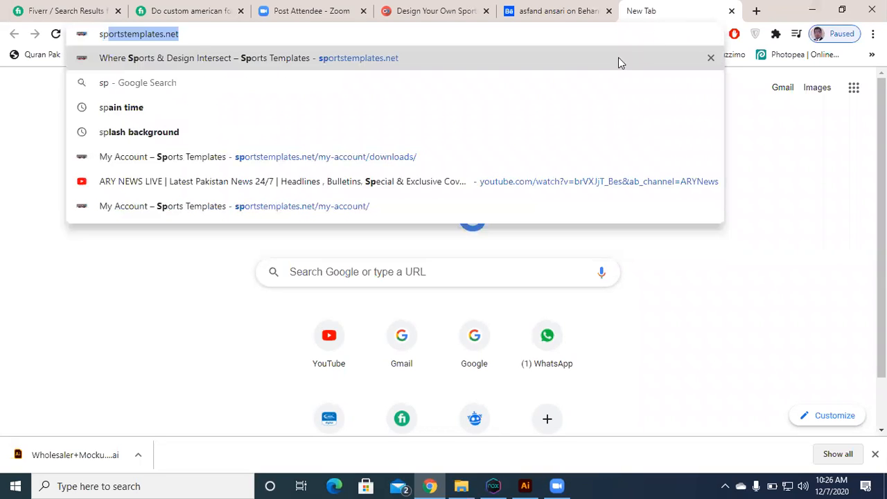
pyautogui.write('ort')
pyautogui.press('Return')
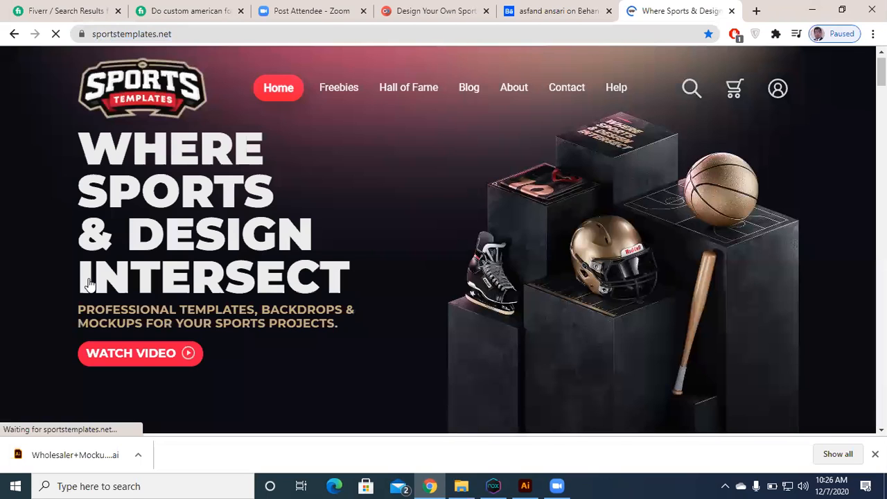
# Step: Browse the site's sports mockups, examine the Football Uniform Template Mockup V2.0 product page, and return to the home page
pyautogui.scroll(-5, 89, 284)
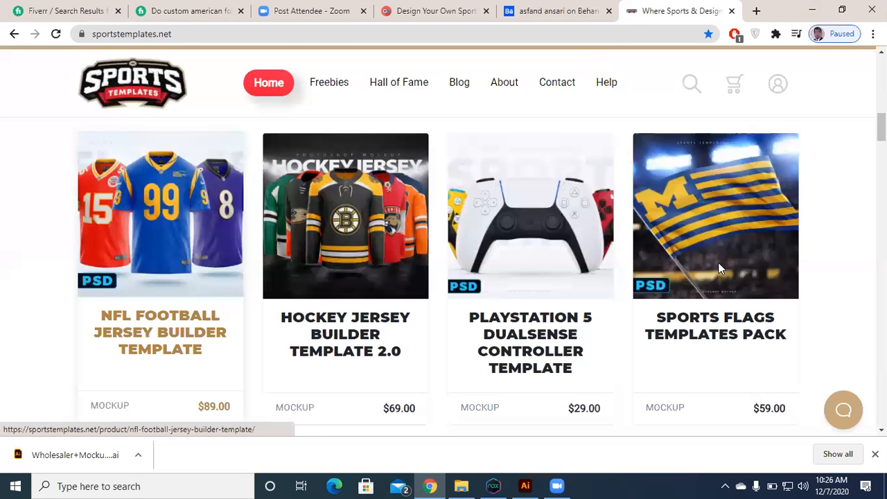
pyautogui.scroll(-4, 719, 269)
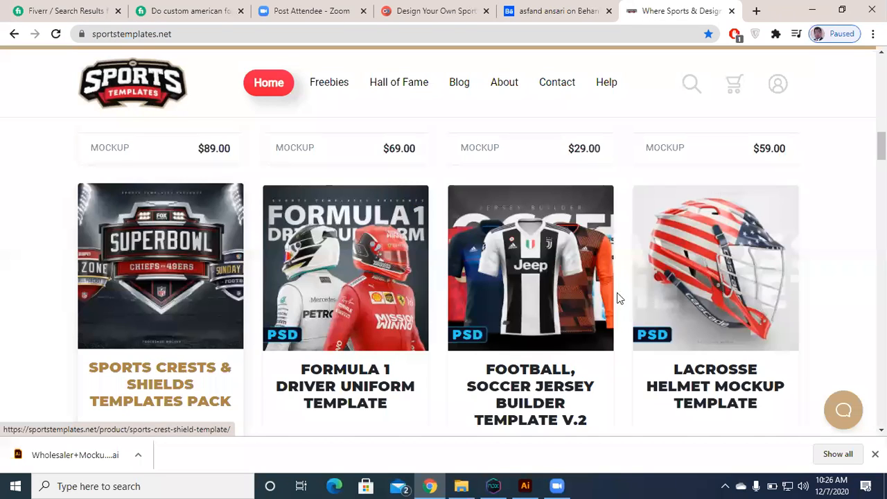
pyautogui.scroll(-5, 602, 285)
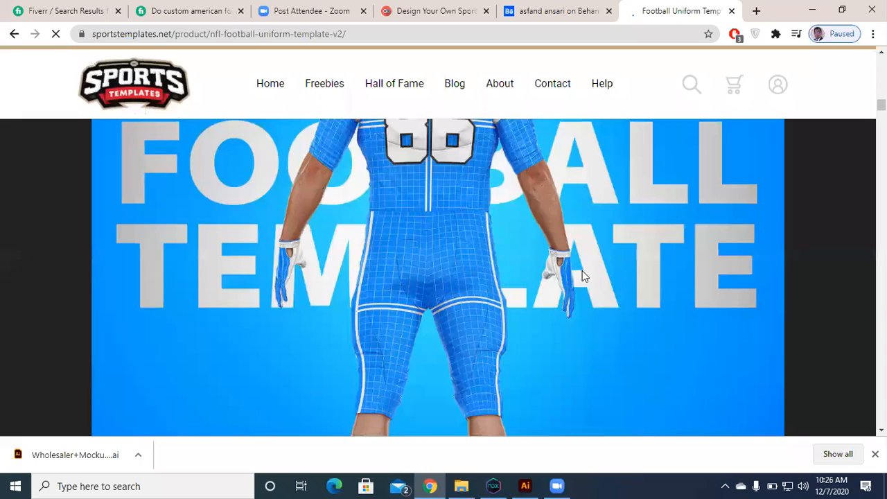
pyautogui.scroll(-4, 270, 230)
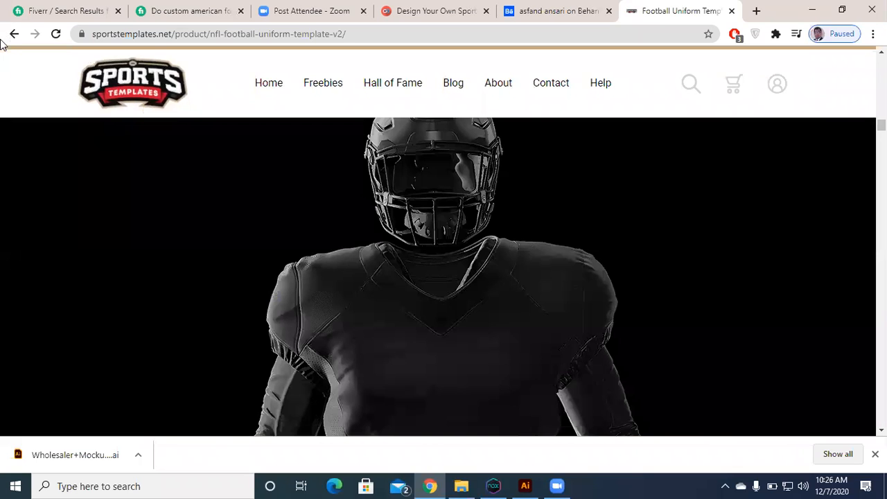
pyautogui.click(14, 33)
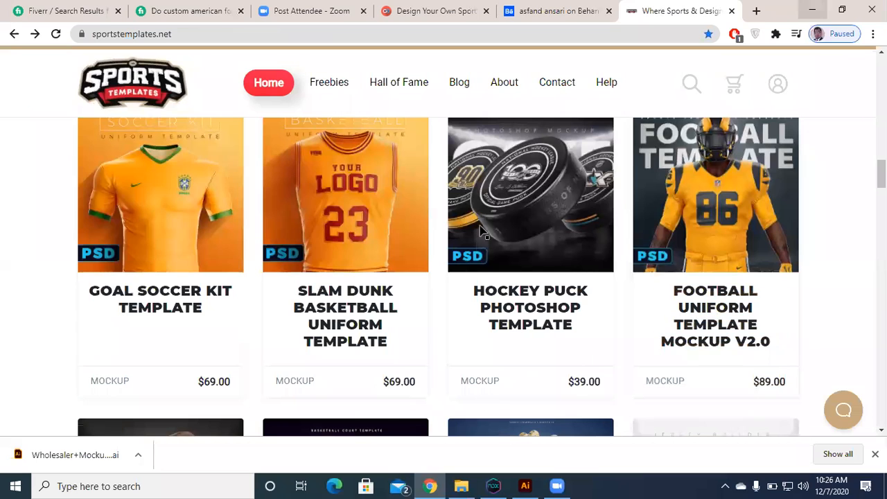
# Step: Switch to File Explorer, open the designer's folder on Local Disk (D:), and look through its client and project folders
pyautogui.hotkey('alt', 'Tab')
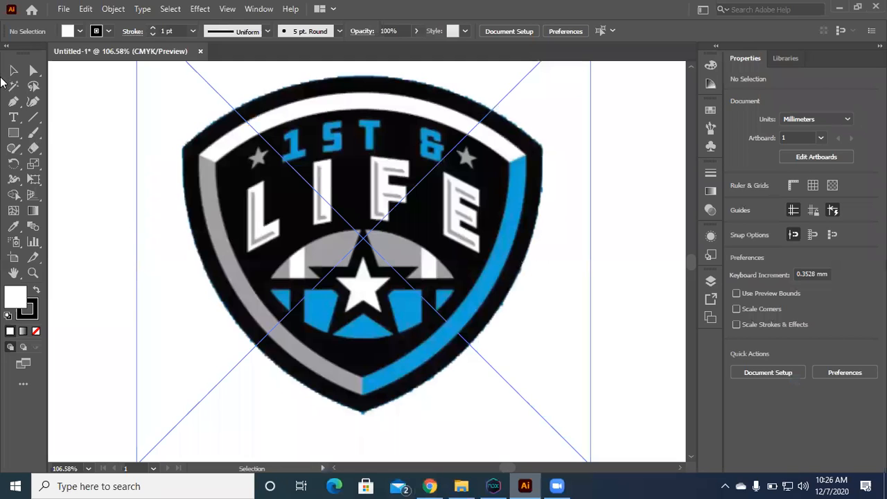
pyautogui.press('super+d')
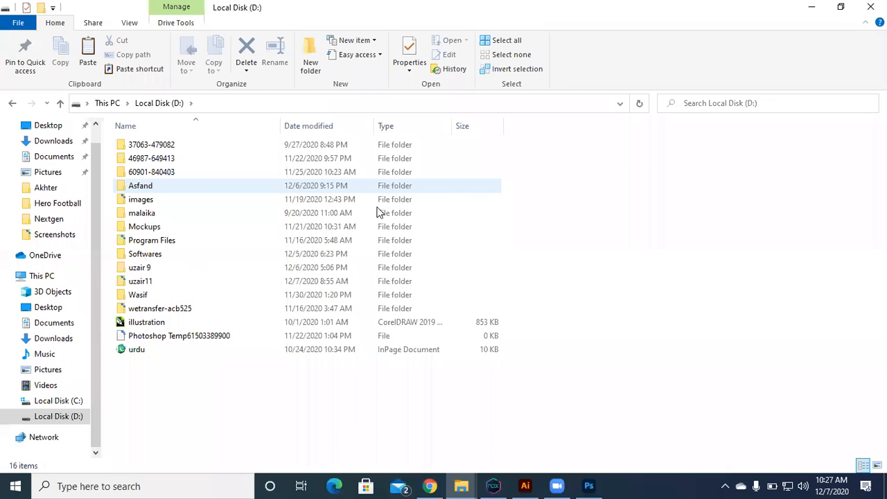
pyautogui.press('Return')
pyautogui.scroll(-5, 178, 270)
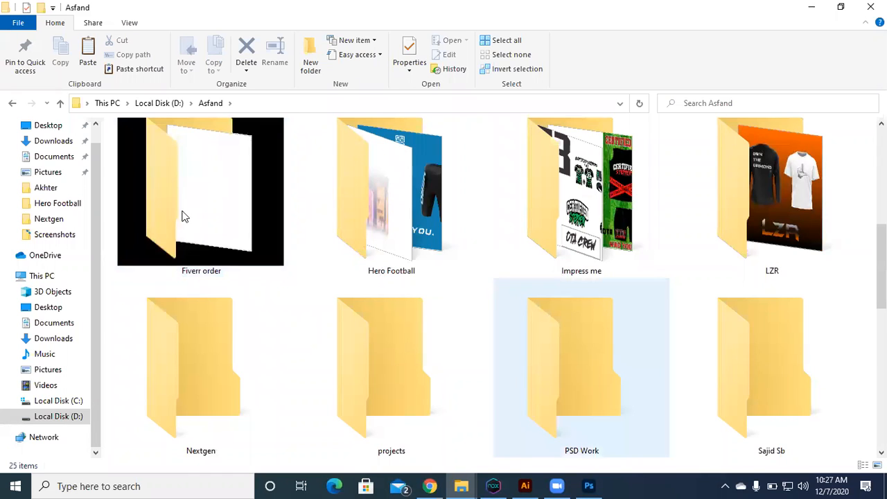
pyautogui.click(196, 371)
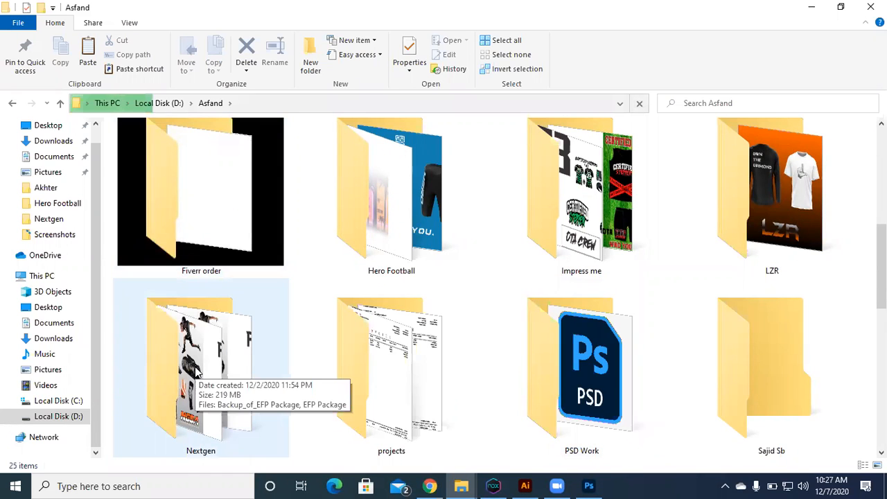
pyautogui.scroll(-2, 187, 354)
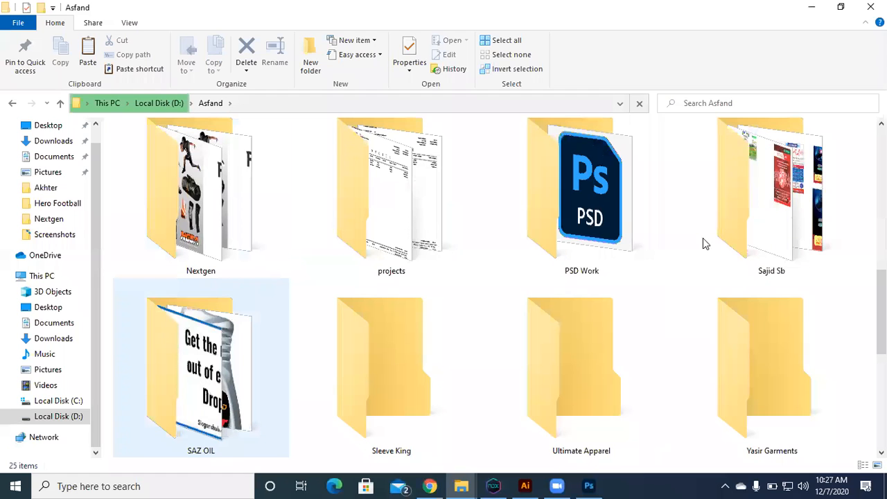
pyautogui.scroll(10, 702, 237)
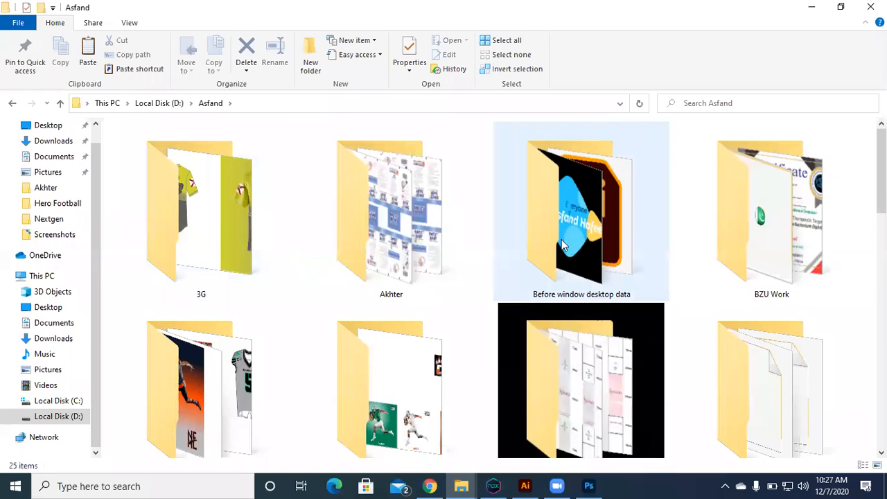
pyautogui.moveTo(556, 246)
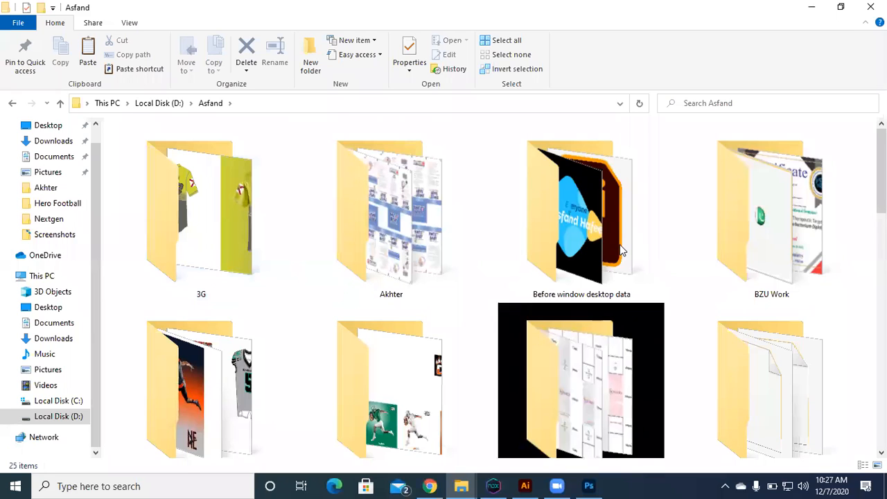
pyautogui.scroll(-1, 425, 290)
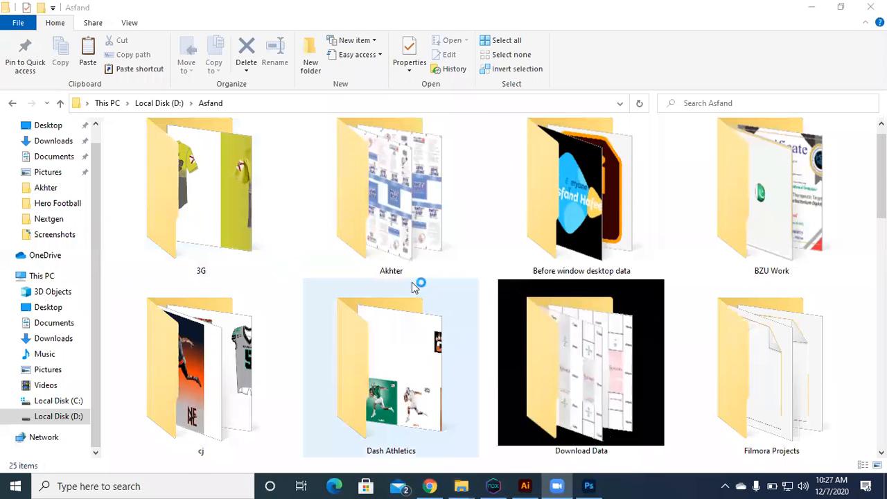
pyautogui.scroll(-2, 413, 287)
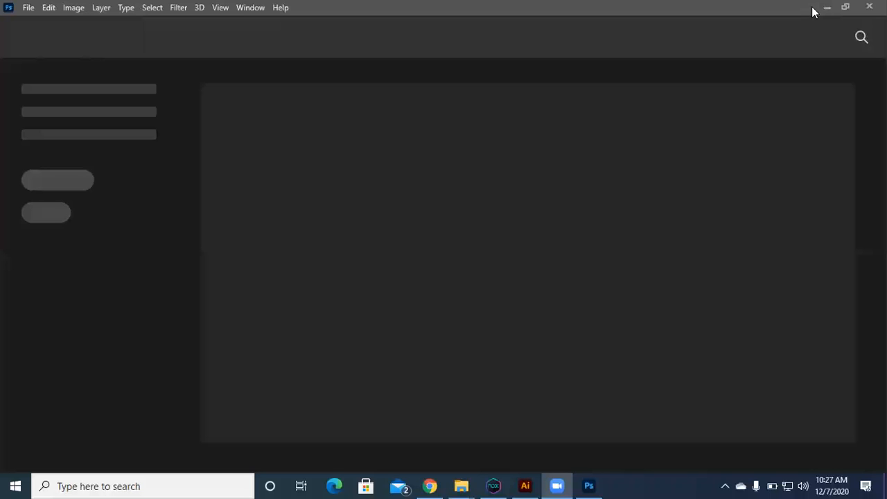
# Step: Look through Photoshop's recent files and try to open the red 31440 backpack mockup
pyautogui.scroll(-3, 319, 295)
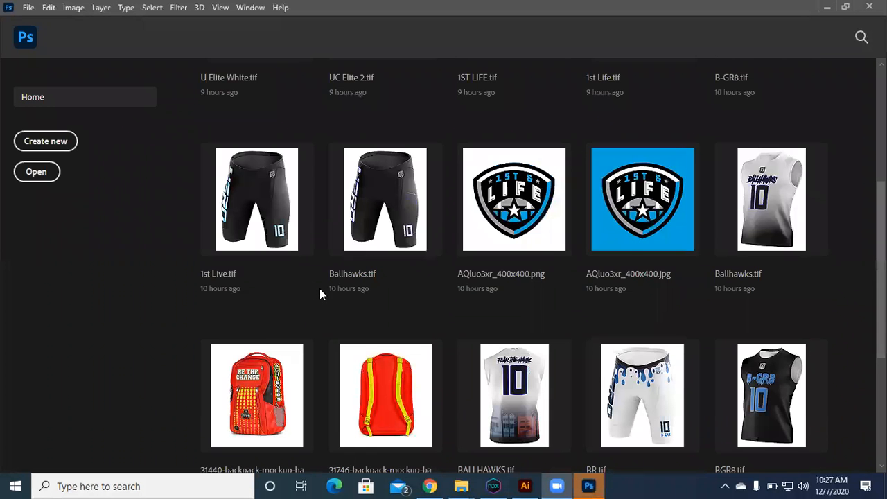
pyautogui.scroll(-3, 264, 191)
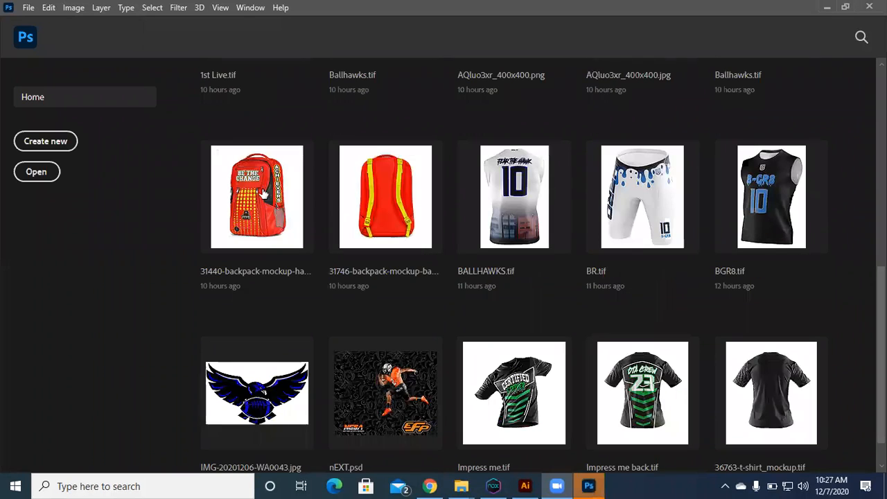
pyautogui.click(413, 198)
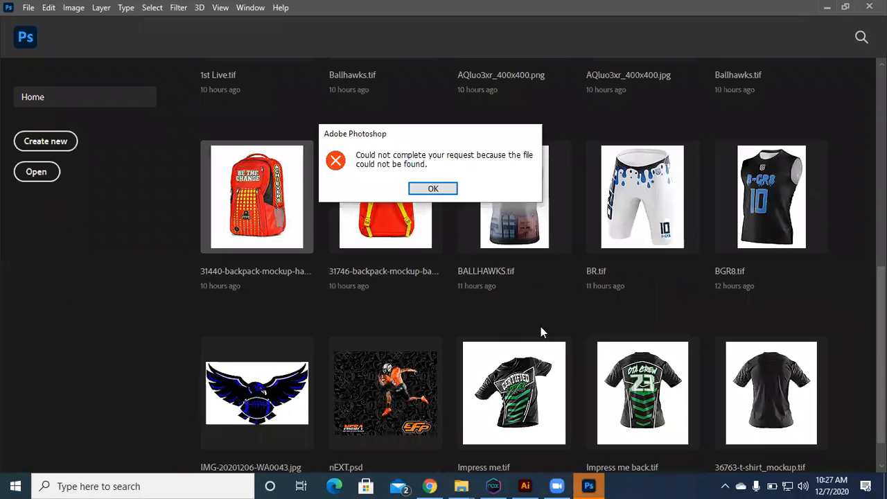
pyautogui.press('Return')
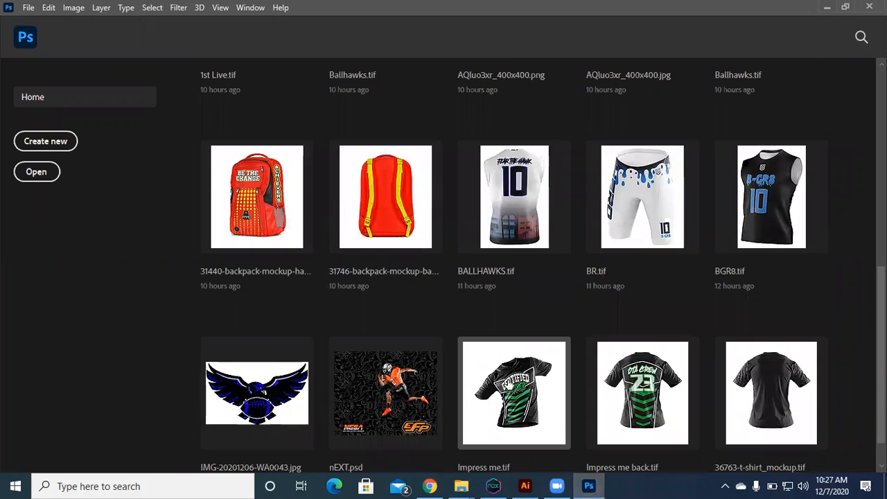
# Step: Open the recent file Impress me.tif and examine the CERTIFIED STEPPER artwork on the shirt's chest up close
pyautogui.scroll(-1, 509, 384)
pyautogui.click(503, 365)
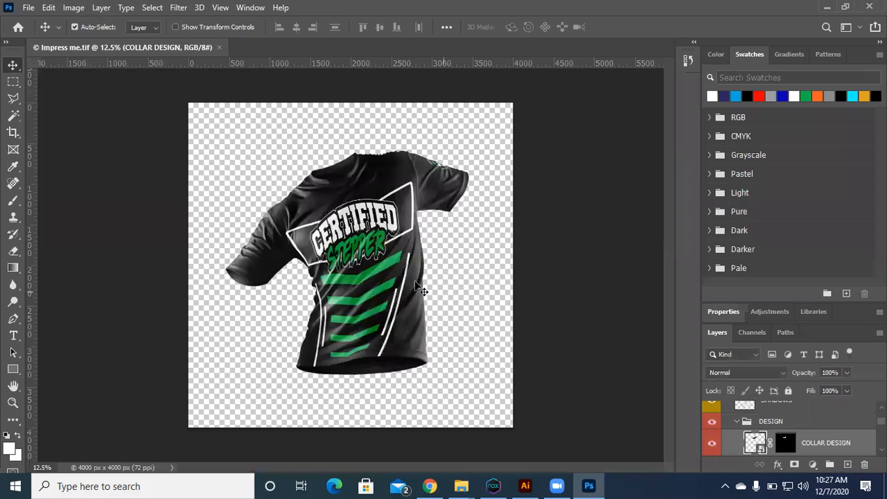
pyautogui.press('ctrl')
pyautogui.moveTo(319, 191); pyautogui.dragTo(466, 350)
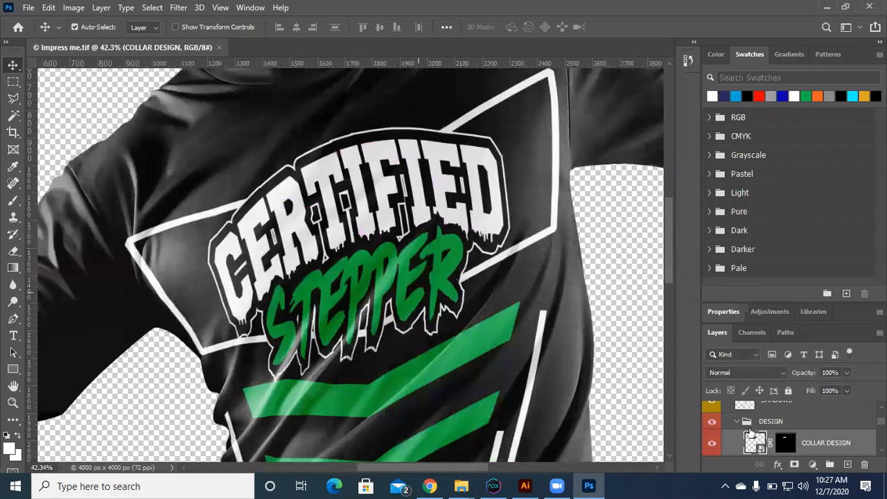
# Step: Examine the flat shirt design inside the FRONT layer's smart object, close it, and return to Photoshop's Home screen
pyautogui.moveTo(375, 252); pyautogui.dragTo(326, 221)
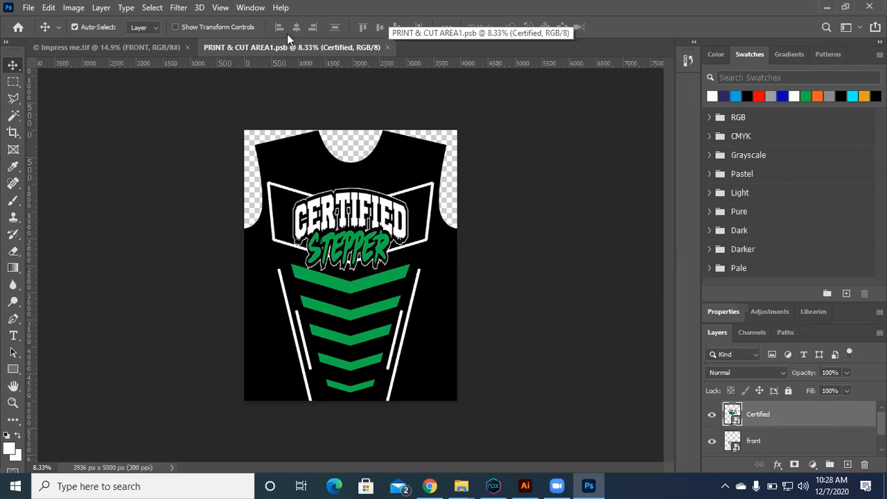
pyautogui.hotkey('ctrl', 'w')
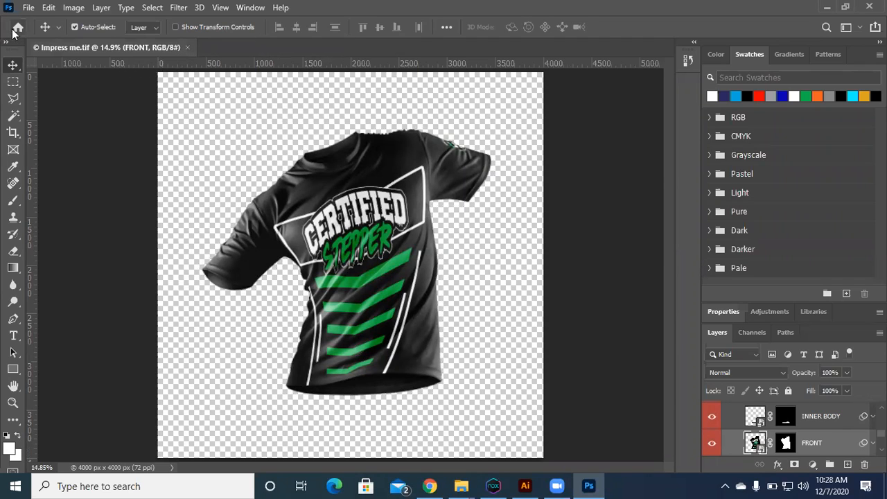
pyautogui.hotkey('ctrl', 'w')
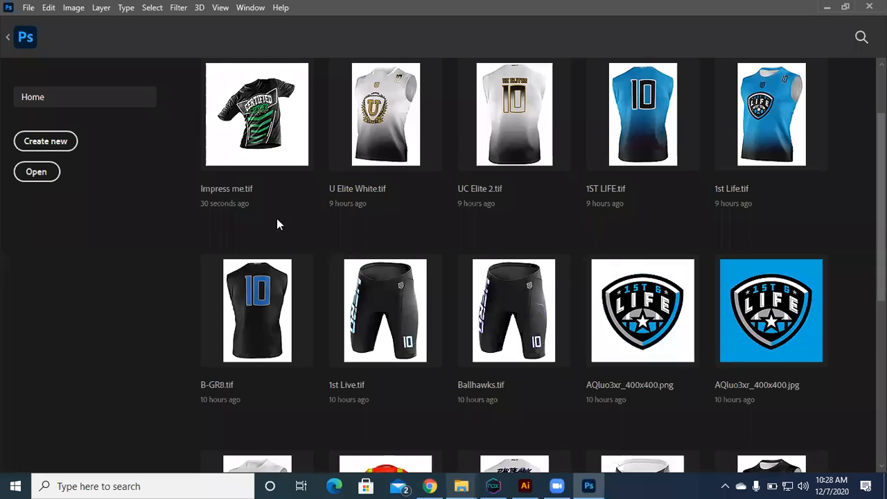
# Step: Switch to File Explorer and open the Front-View Amserican Football folder under Download Data, 26-8-20, Sports Templete
pyautogui.hotkey('alt', 'Tab')
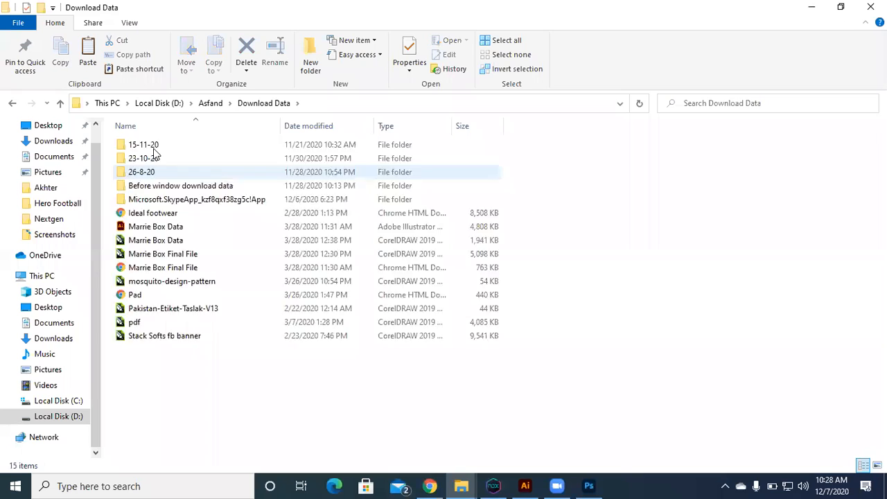
pyautogui.doubleClick(153, 171)
pyautogui.doubleClick(154, 148)
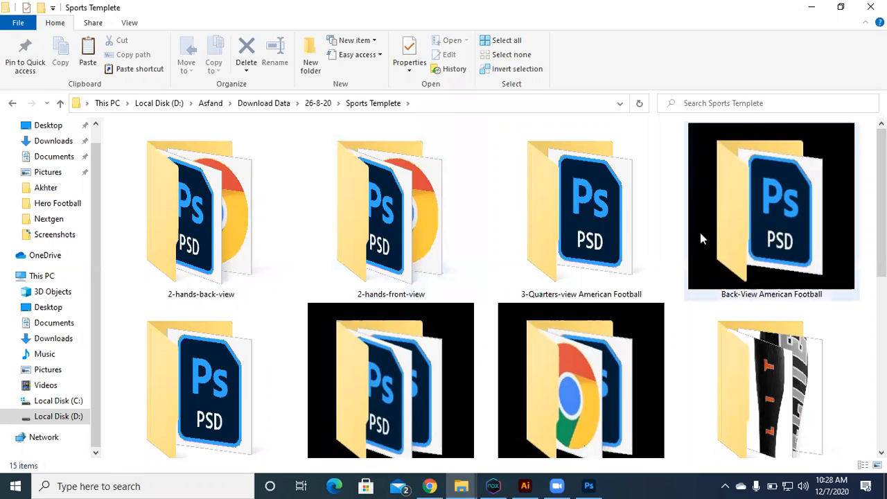
pyautogui.click(213, 356)
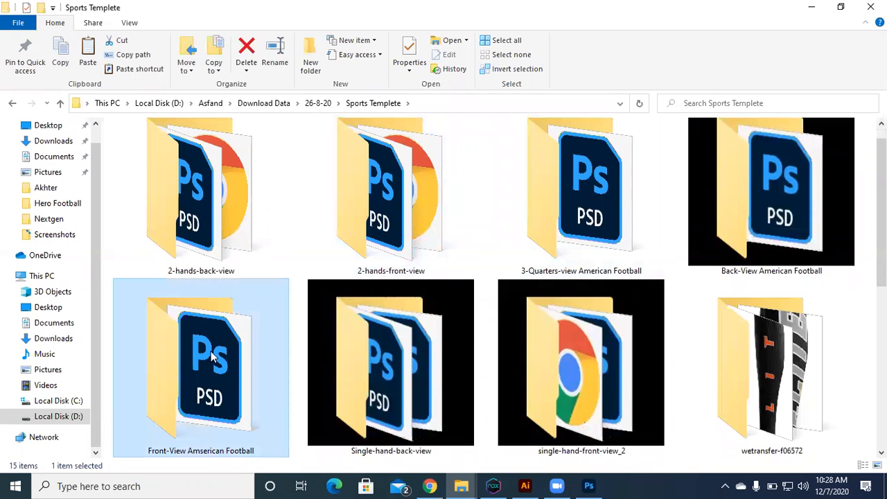
pyautogui.press('Return')
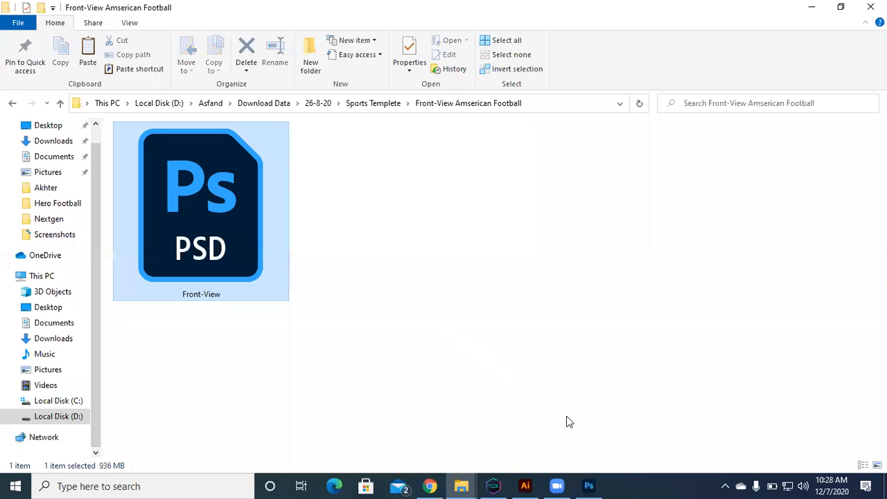
# Step: Open Front-View.psd in Photoshop by its pasted file path, and return to the Sports Templates page in Chrome
pyautogui.click(587, 485)
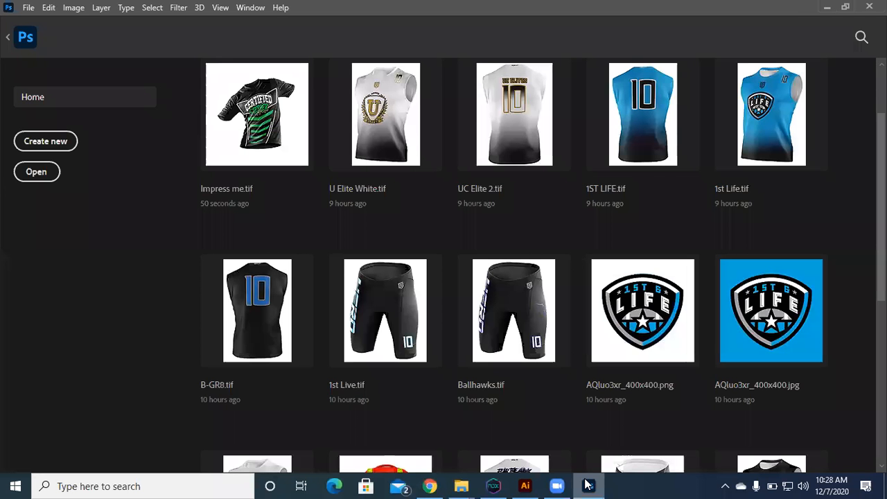
pyautogui.hotkey('ctrl', 'o')
pyautogui.hotkey('ctrl', 'v')
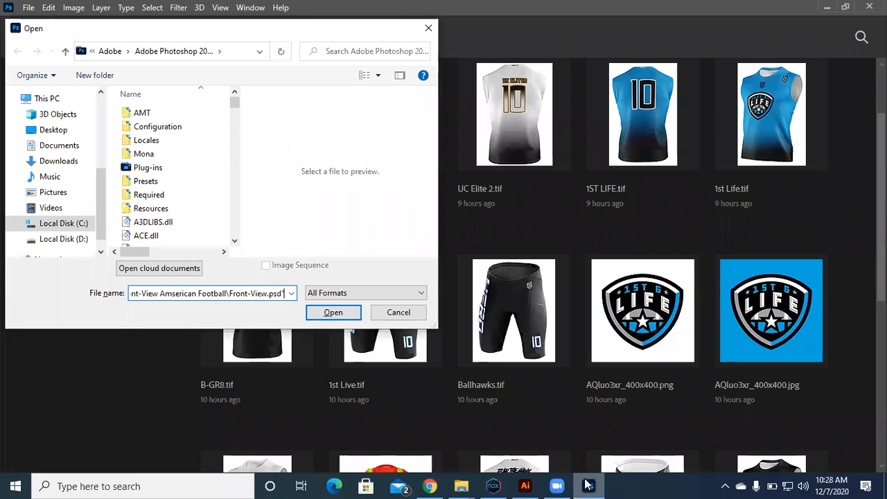
pyautogui.press('Return')
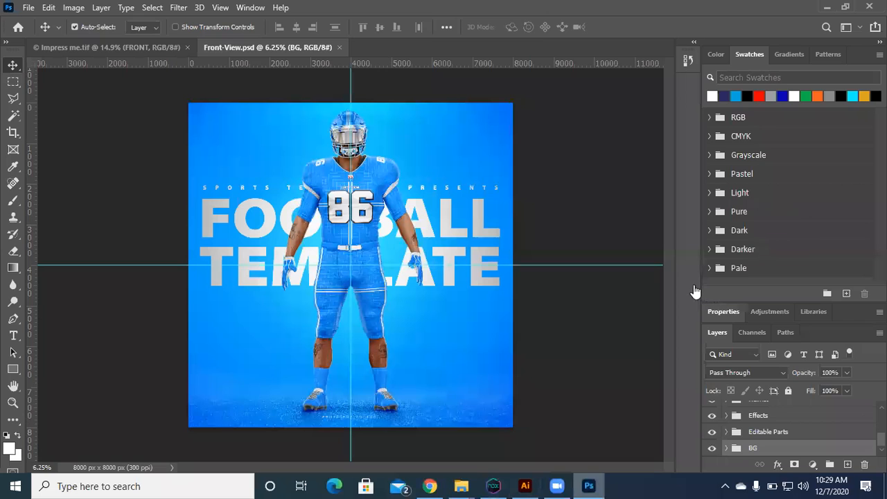
pyautogui.hotkey('alt', 'Tab')
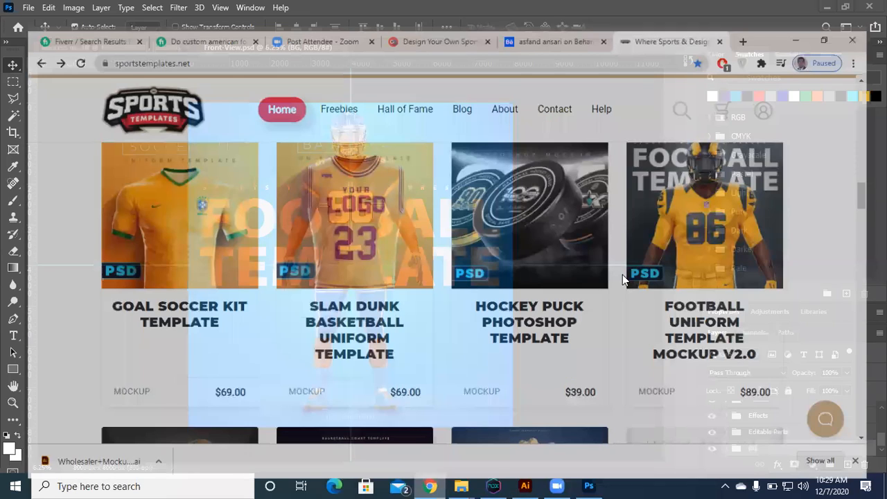
# Step: View the Football Uniform Template Mockup V2.0 product page on Sports Templates, and switch back to Photoshop
pyautogui.click(830, 39)
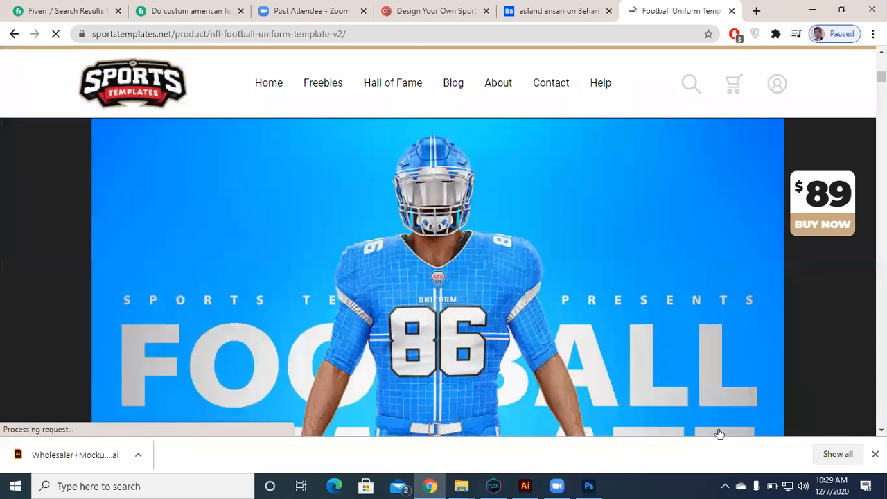
pyautogui.hotkey('alt', 'Tab')
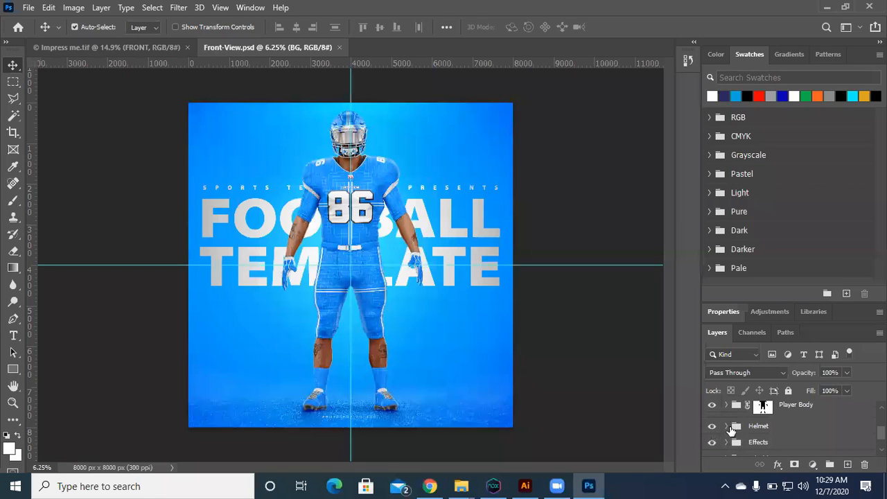
# Step: Hide and show the Helmet group in Front-View.psd to examine it, and select the Editable Parts group
pyautogui.click(726, 426)
pyautogui.click(725, 426)
pyautogui.click(712, 425)
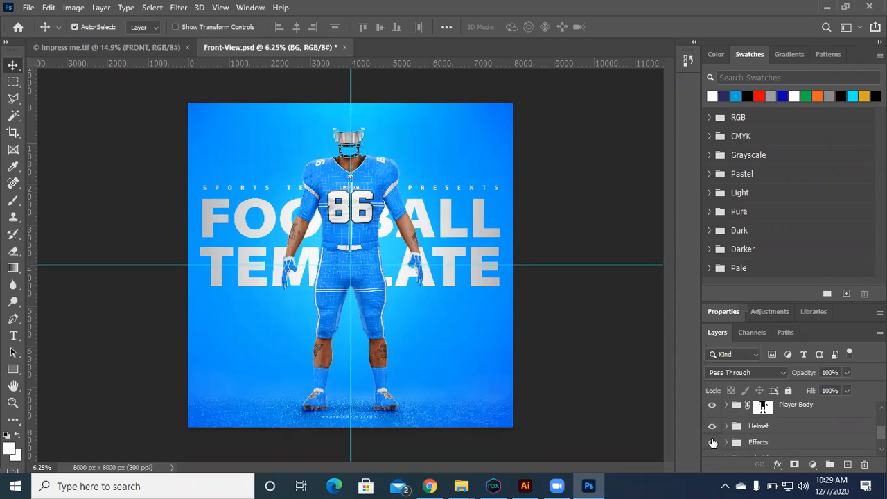
pyautogui.scroll(-1, 711, 435)
pyautogui.click(711, 432)
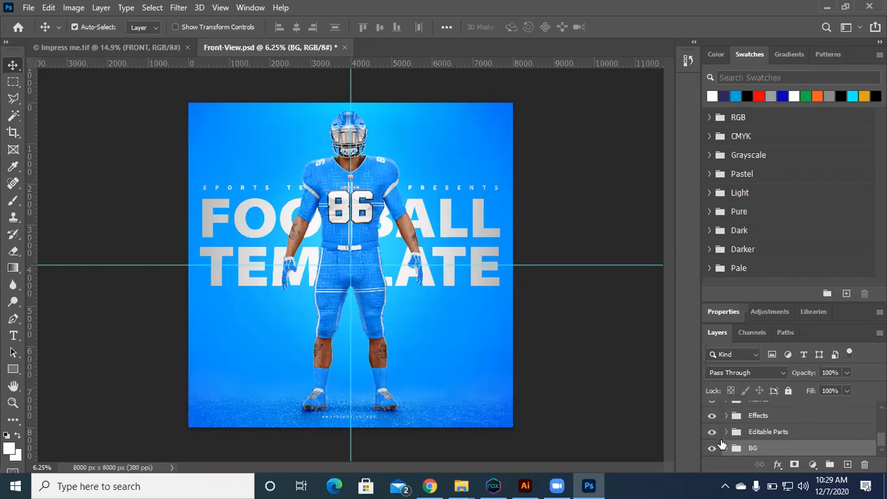
pyautogui.click(722, 437)
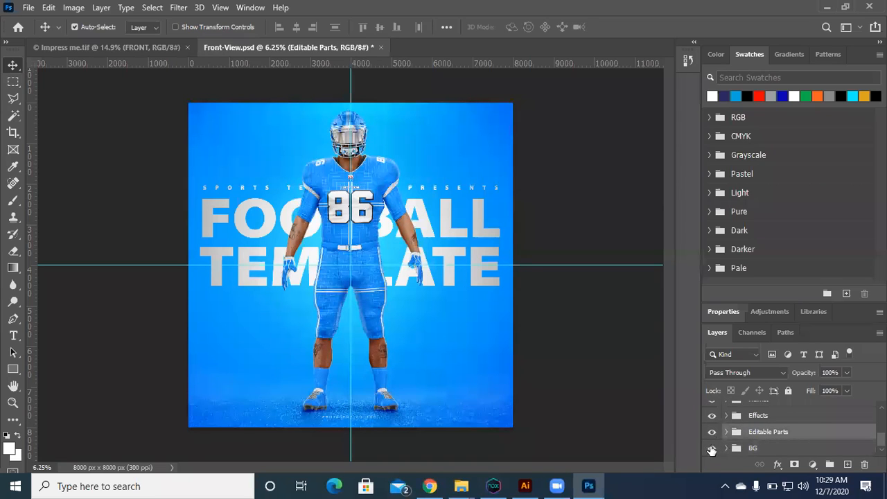
# Step: Hide the BG group to isolate the player, show it again, and close Front-View.psd without saving
pyautogui.click(711, 448)
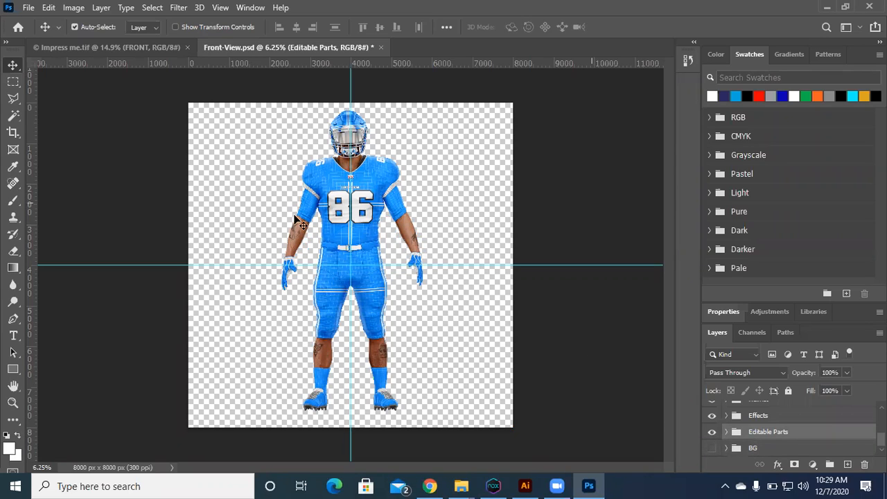
pyautogui.click(711, 447)
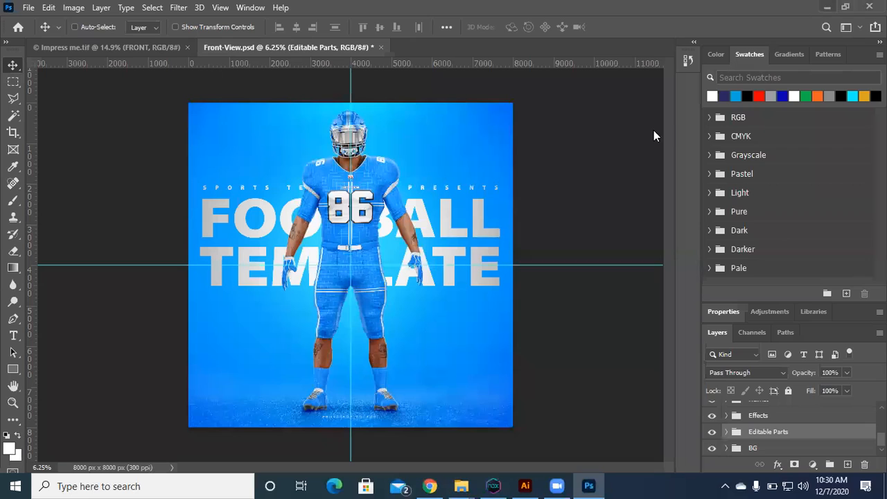
pyautogui.hotkey('ctrl', 'w')
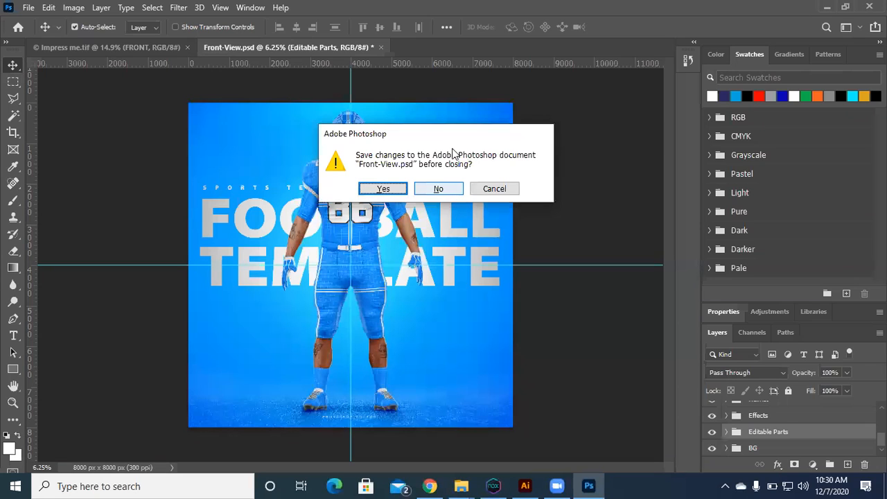
pyautogui.click(439, 188)
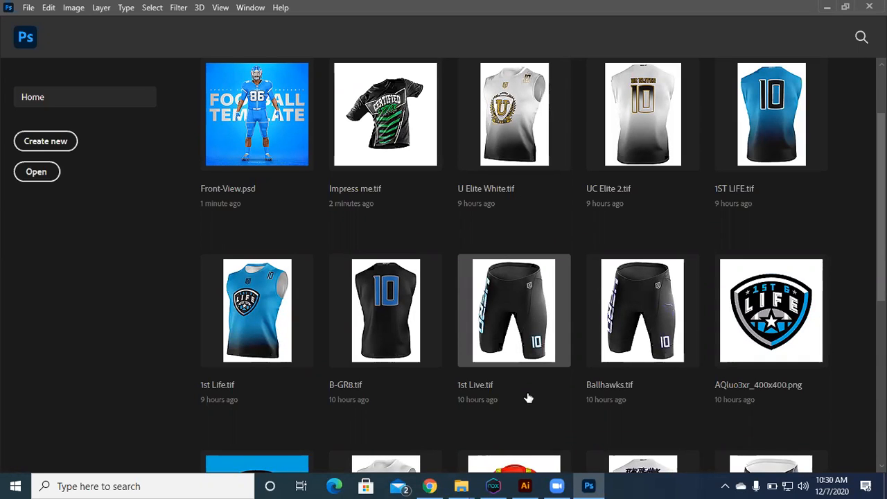
# Step: Browse the thumbnails of recent uniform mockups on Photoshop's Home screen
pyautogui.scroll(-3, 513, 320)
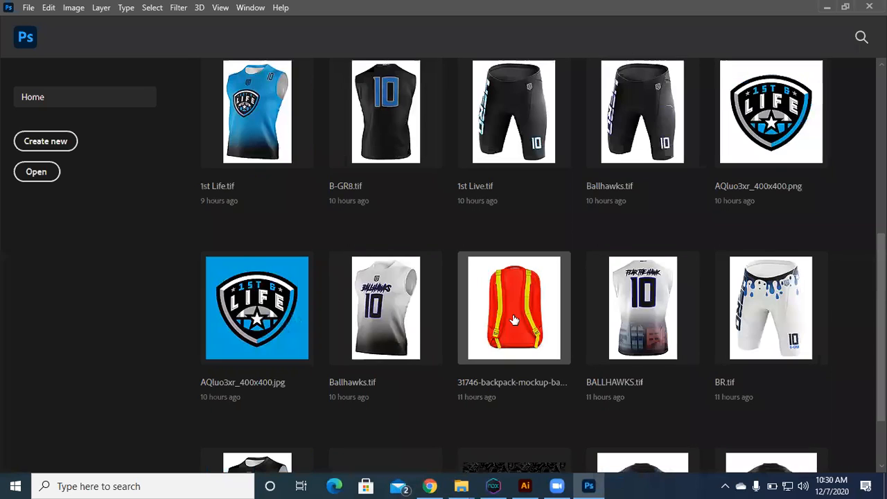
pyautogui.scroll(10, 514, 320)
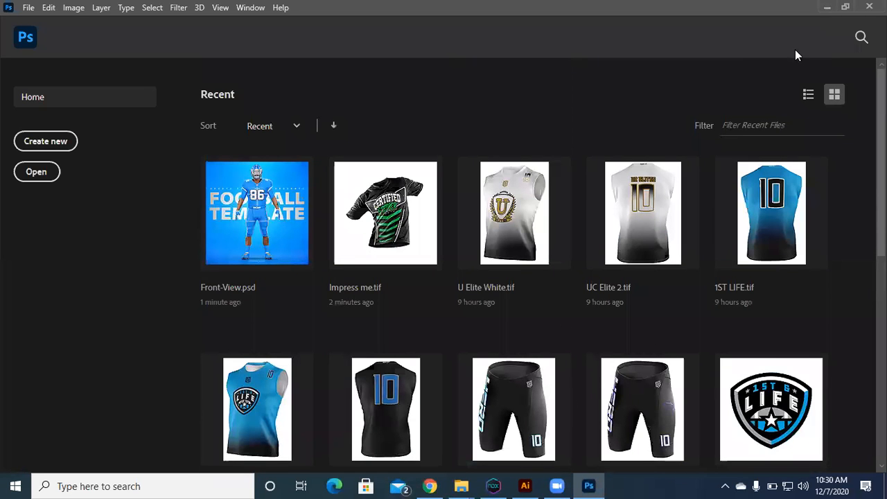
pyautogui.click(826, 7)
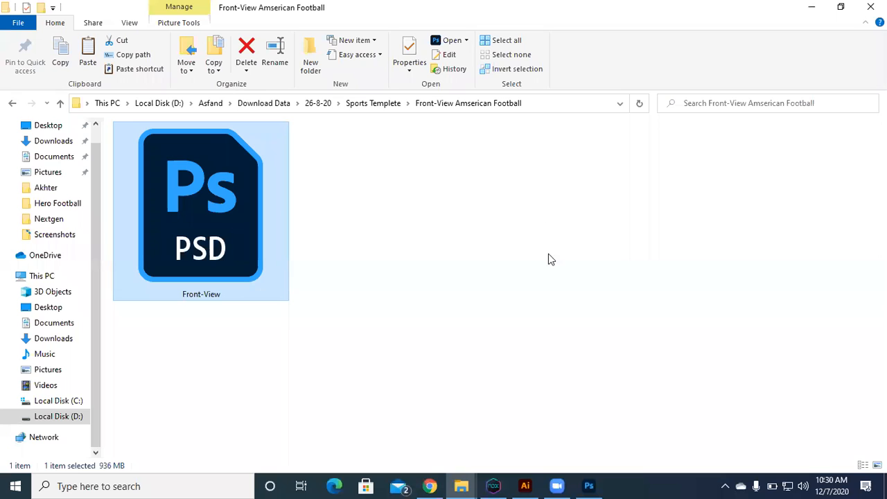
pyautogui.click(586, 483)
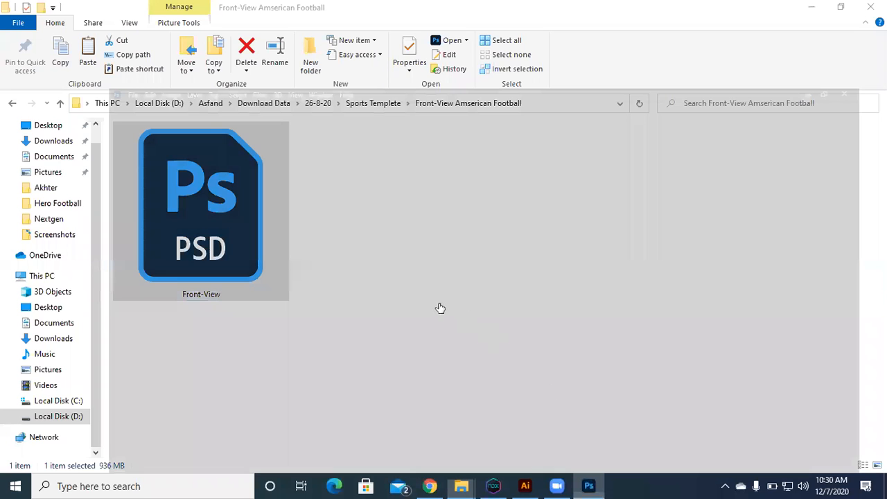
pyautogui.scroll(-3, 435, 307)
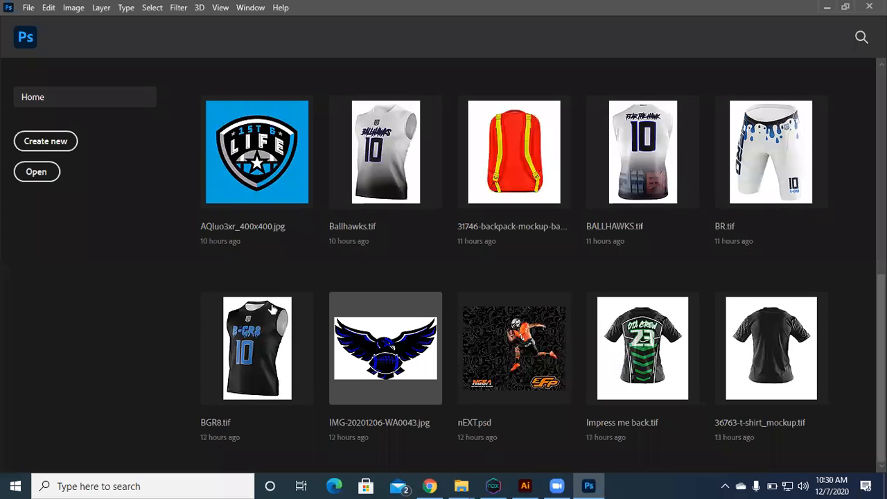
pyautogui.scroll(3, 267, 306)
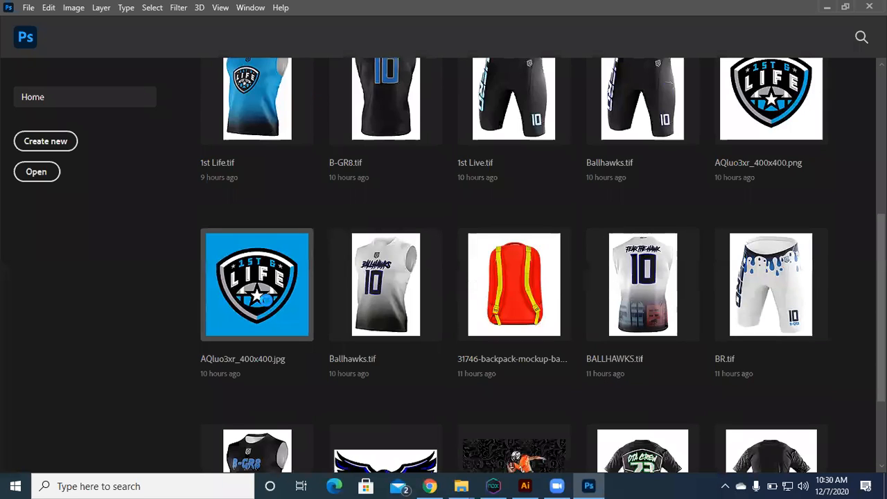
# Step: Start opening a file and browse to the ddd folder on the KINGSTON (G:) drive
pyautogui.hotkey('ctrl', 'o')
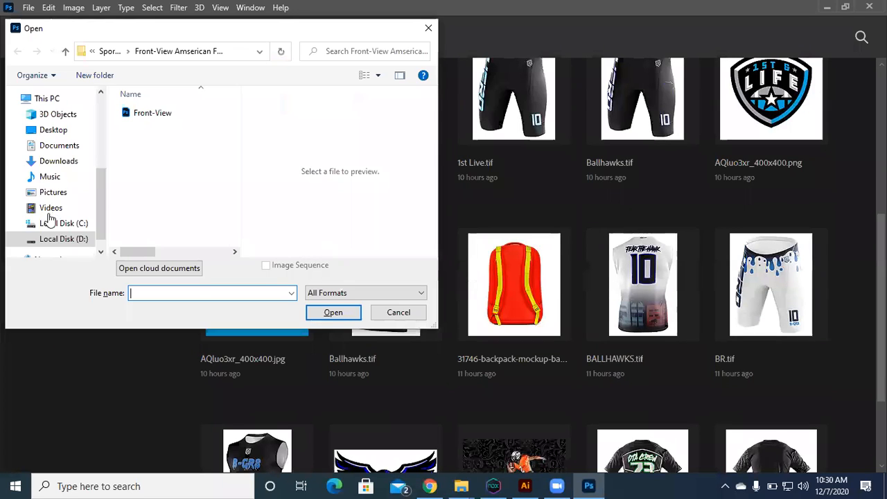
pyautogui.scroll(-1, 44, 222)
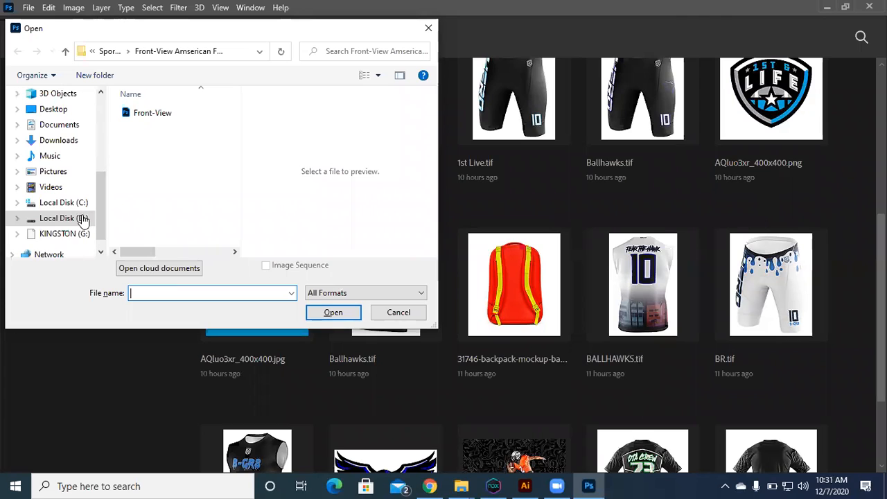
pyautogui.scroll(-1, 50, 240)
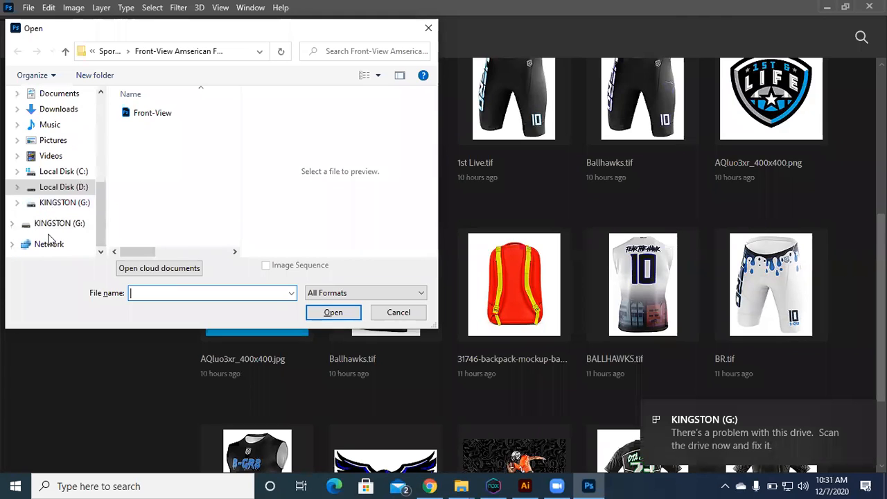
pyautogui.scroll(2, 50, 240)
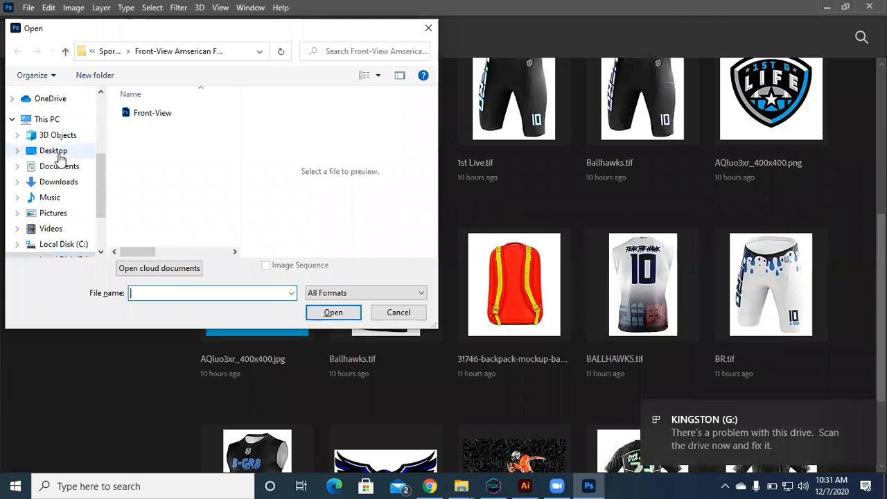
pyautogui.scroll(-2, 48, 198)
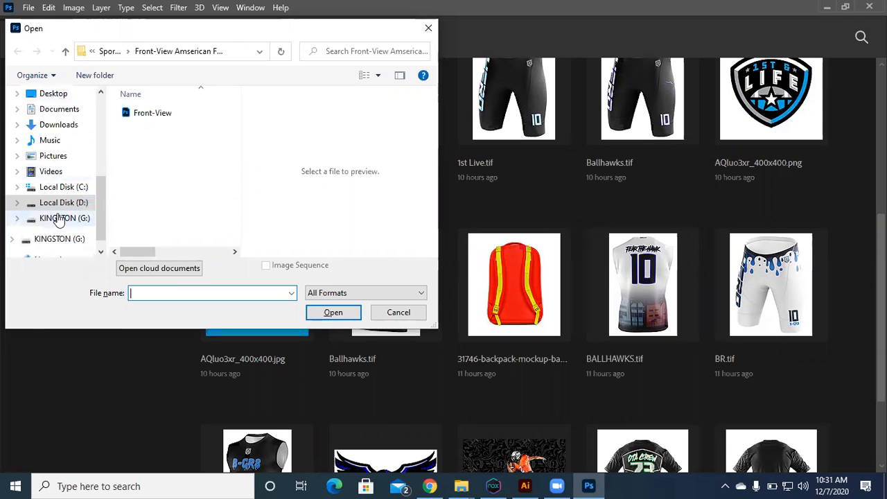
pyautogui.click(69, 218)
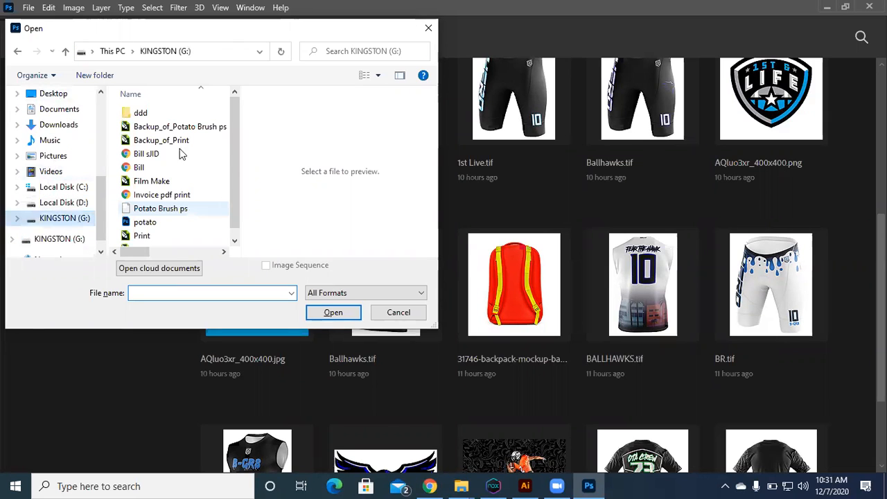
pyautogui.doubleClick(140, 113)
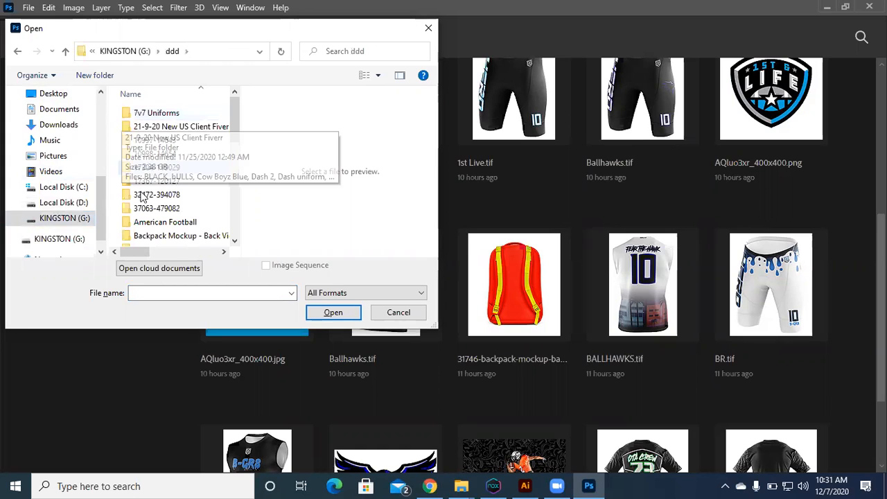
# Step: Open the 28812 hoodie mockup from the Hoodie folder, view the whole HERO 7V7 hoodie, and close it
pyautogui.scroll(-1, 139, 205)
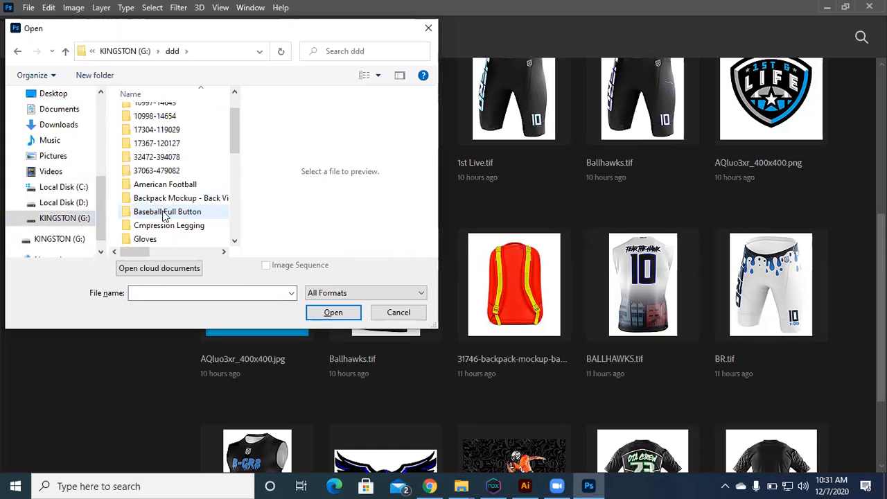
pyautogui.scroll(-1, 167, 208)
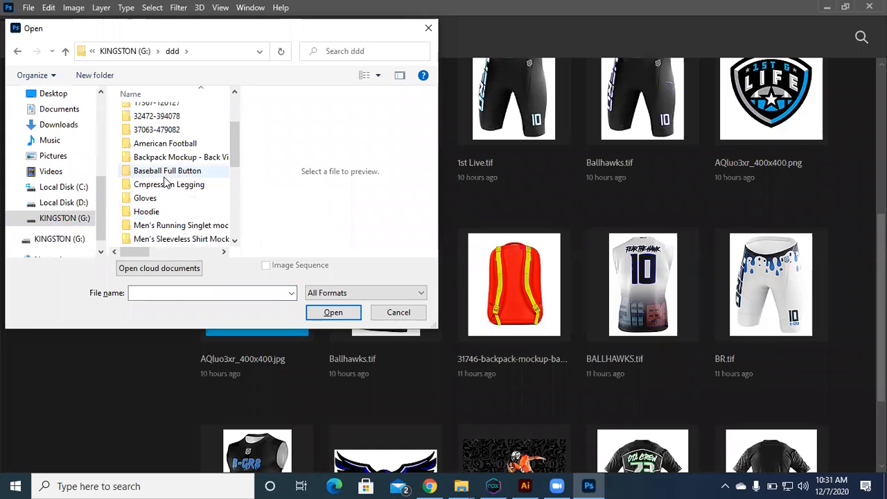
pyautogui.scroll(-1, 143, 194)
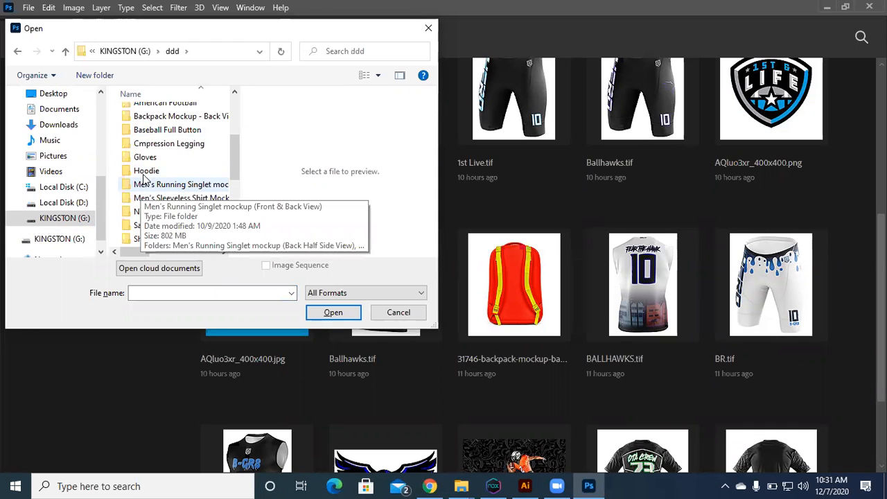
pyautogui.doubleClick(145, 172)
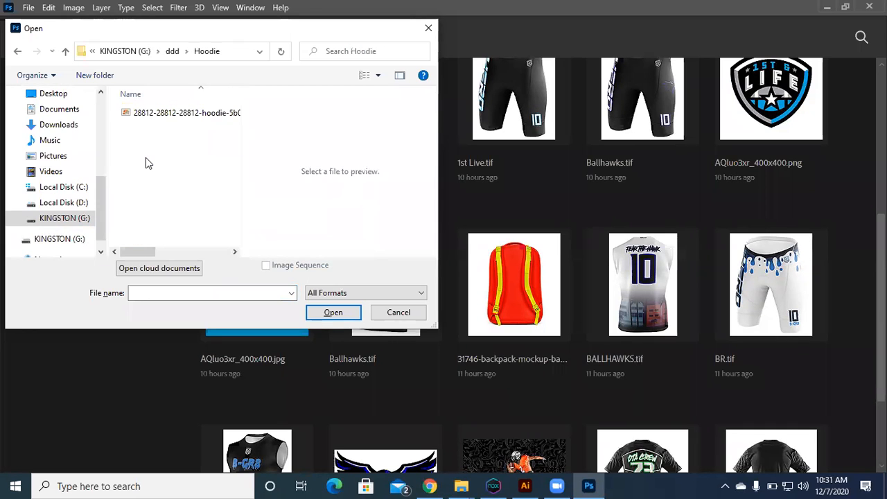
pyautogui.click(180, 112)
pyautogui.click(334, 311)
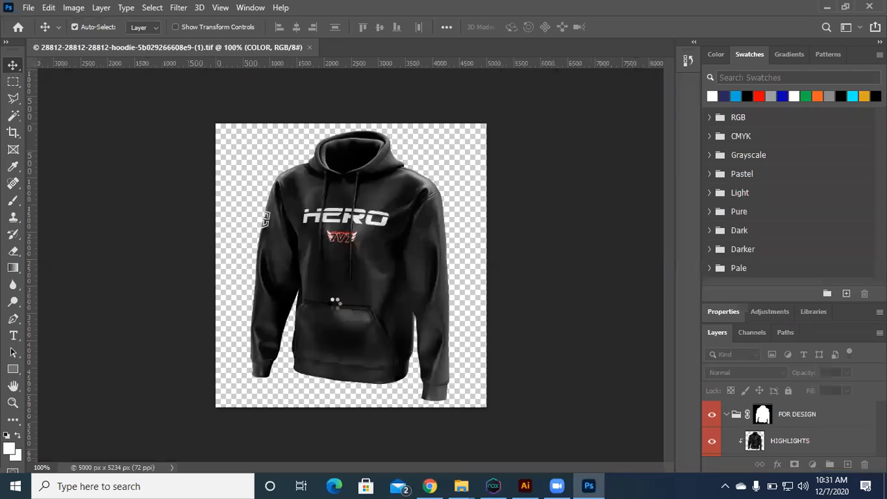
pyautogui.hotkey('ctrl', '0')
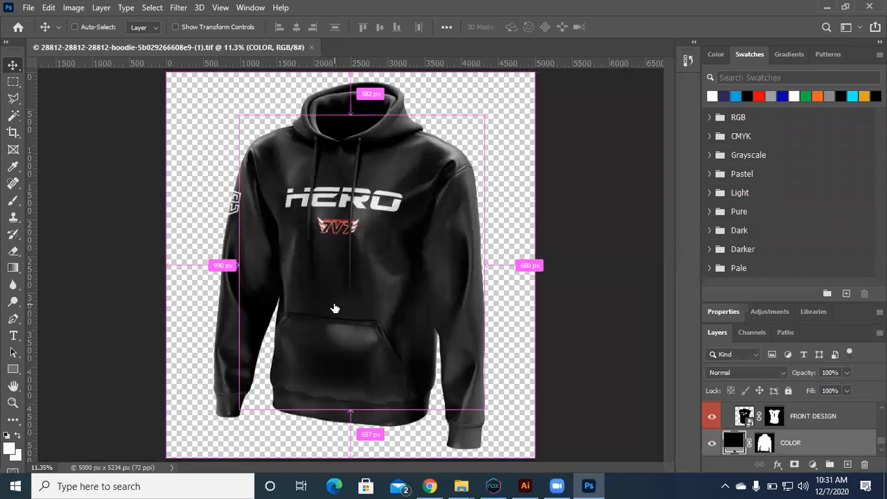
pyautogui.hotkey('ctrl', 'w')
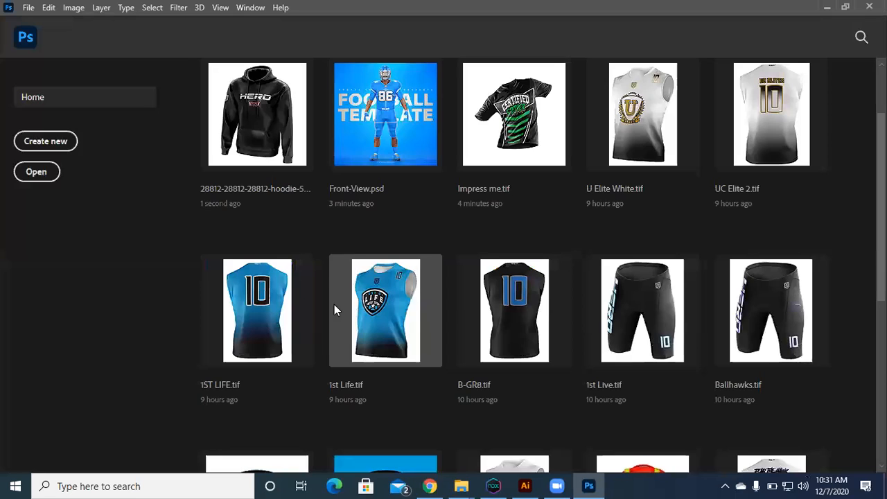
pyautogui.hotkey('ctrl', 'o')
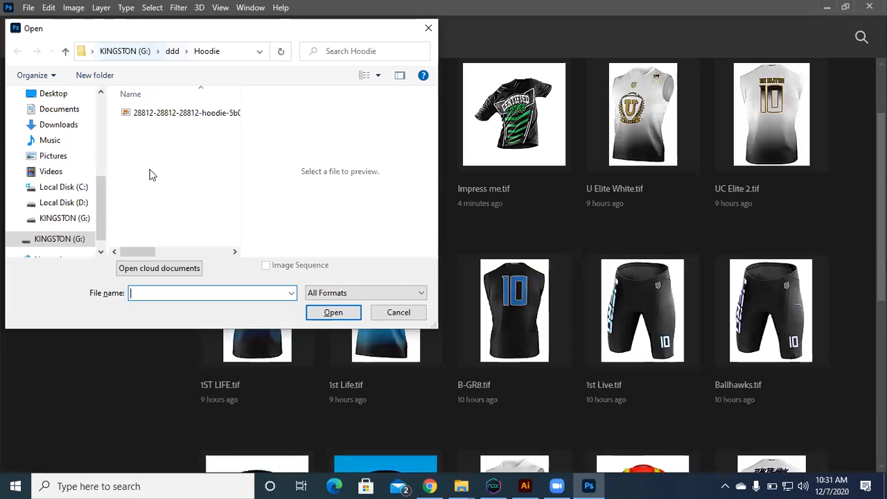
pyautogui.hotkey('alt', 'Up')
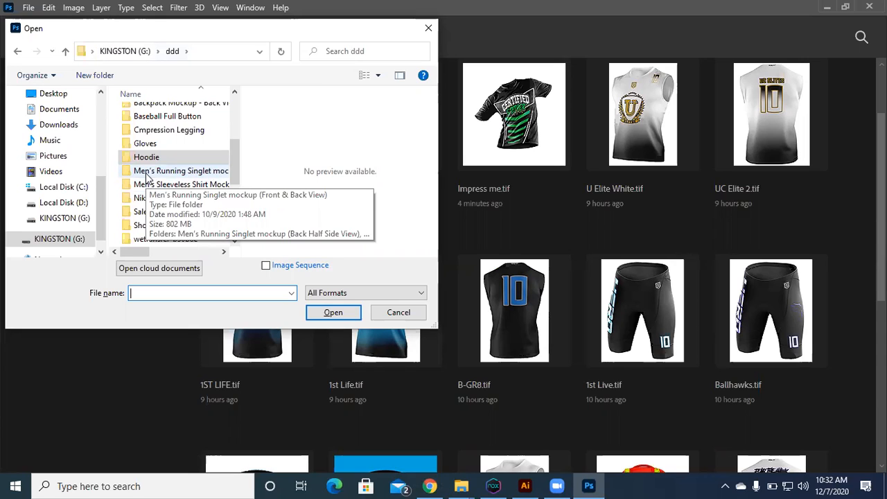
pyautogui.press('Escape')
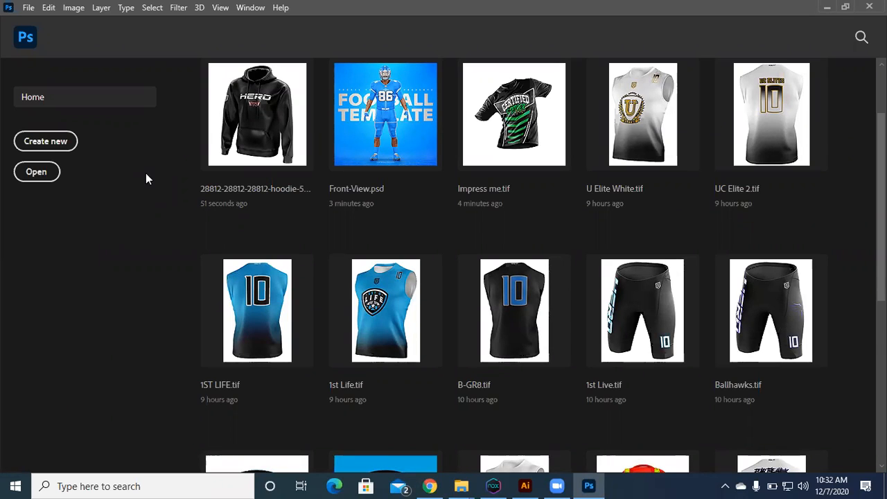
pyautogui.hotkey('ctrl', 'o')
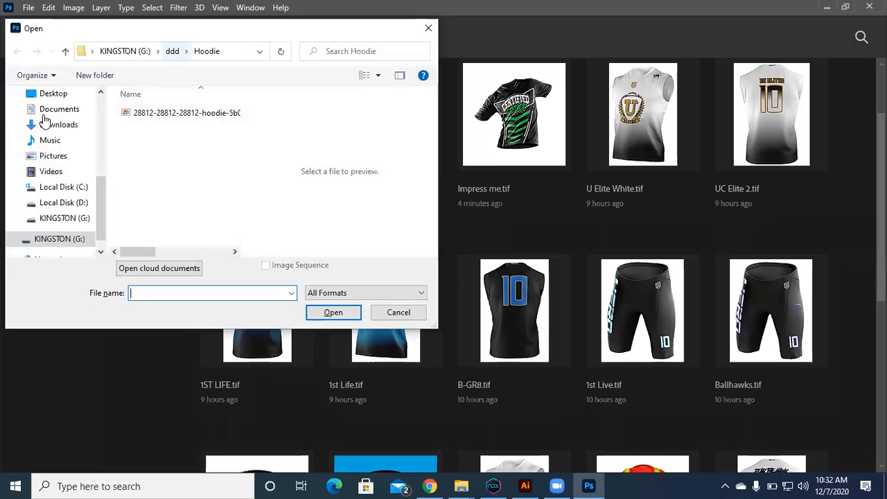
pyautogui.click(173, 52)
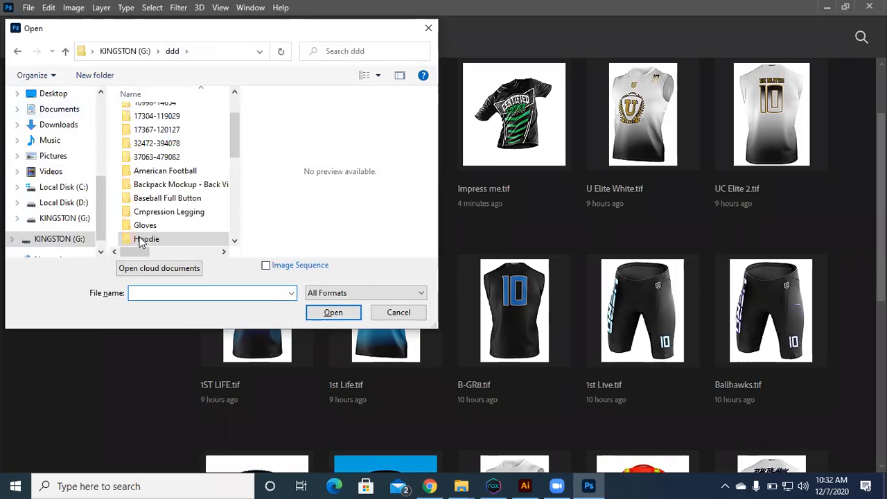
pyautogui.scroll(-2, 140, 174)
pyautogui.scroll(-1, 149, 198)
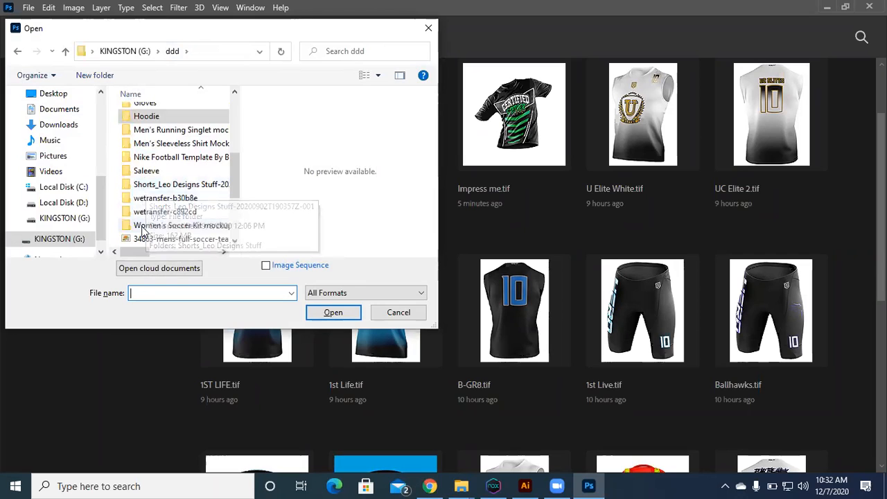
pyautogui.scroll(5, 154, 214)
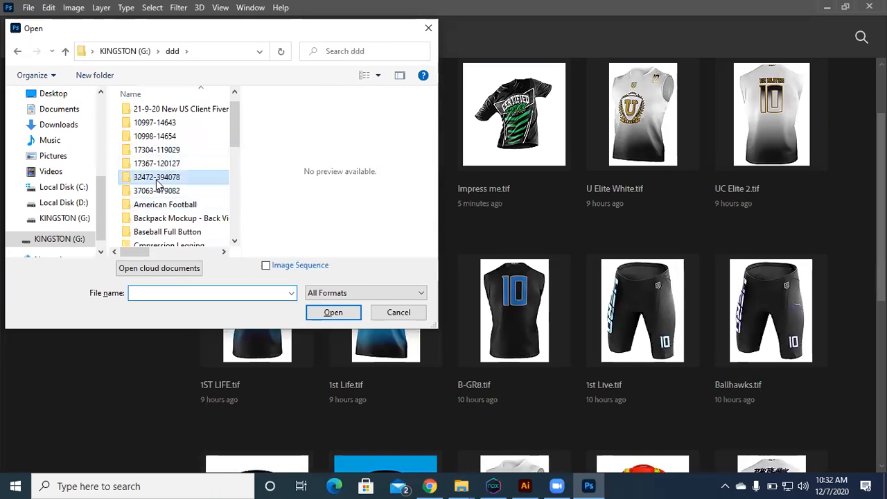
pyautogui.doubleClick(157, 180)
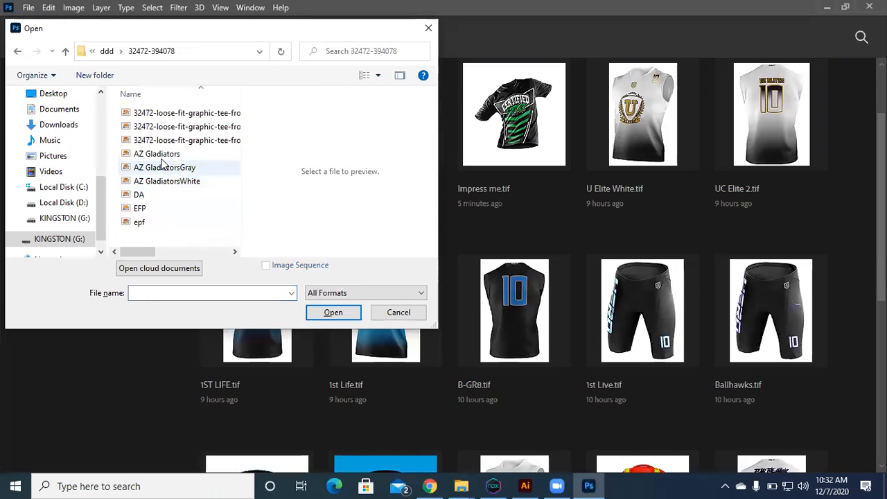
# Step: Preview the DA and EFP tee mockups, open the epf mockup to view the shirt, and close it
pyautogui.click(139, 197)
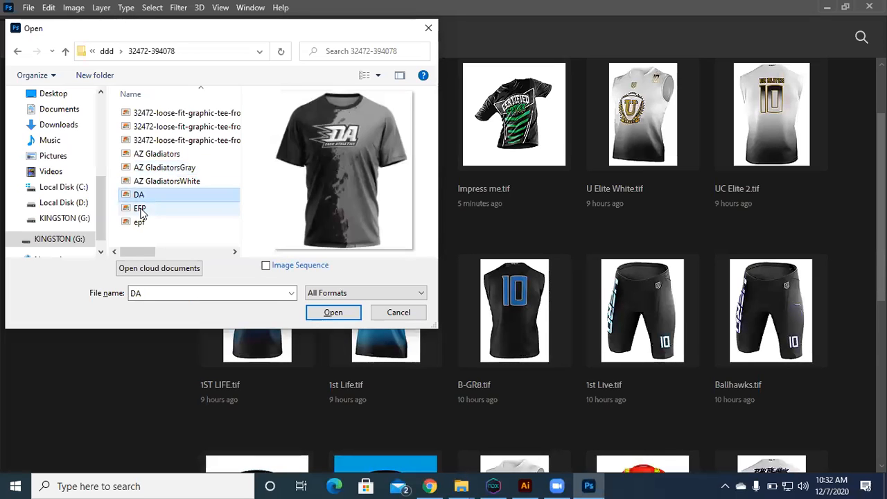
pyautogui.click(141, 210)
pyautogui.click(140, 222)
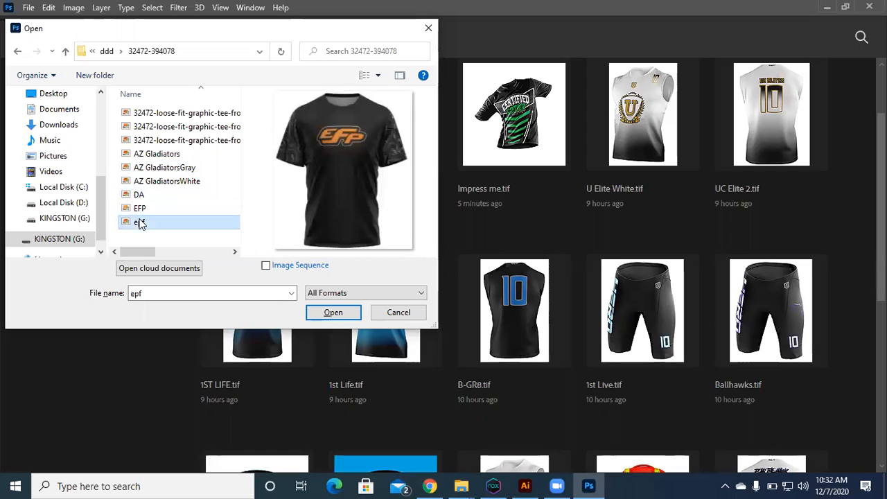
pyautogui.click(332, 312)
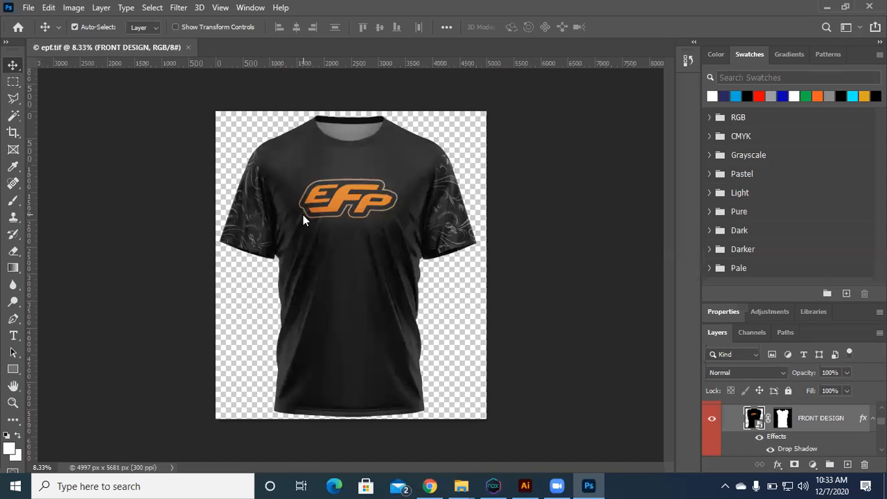
pyautogui.click(302, 213)
pyautogui.hotkey('ctrl', 'w')
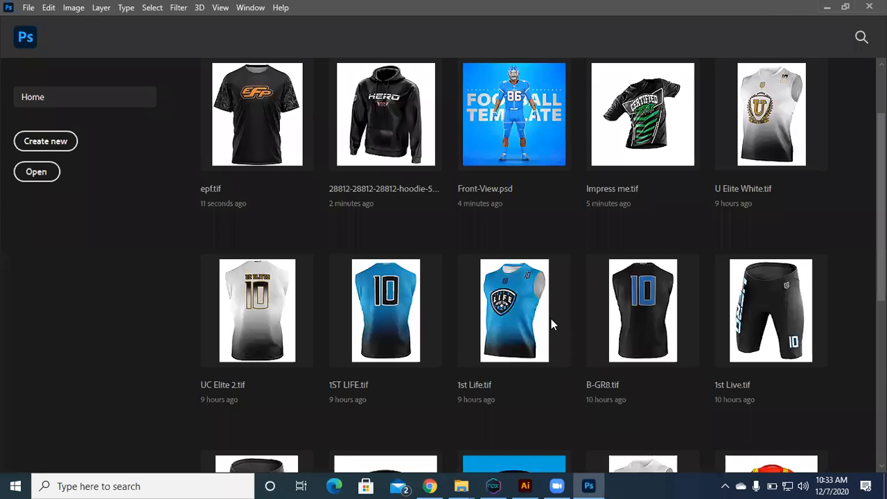
# Step: Return to the top of the recent files, minimize Photoshop, and show the Windows desktop
pyautogui.scroll(2, 514, 454)
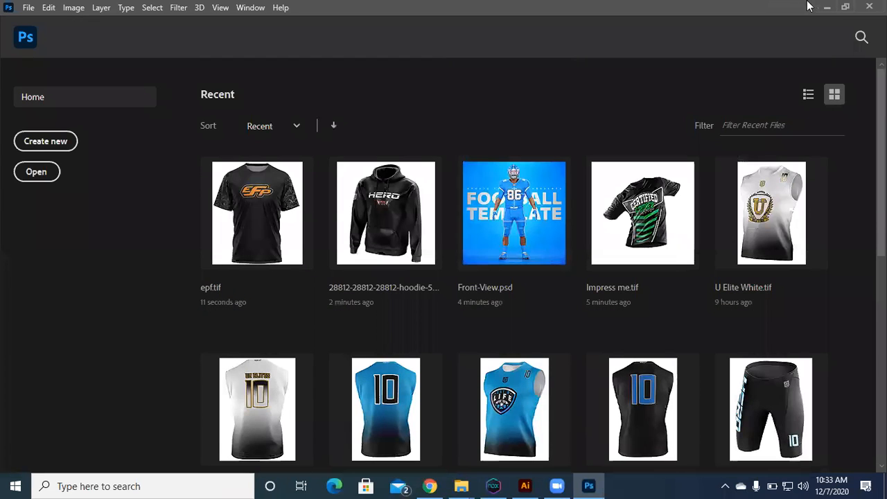
pyautogui.click(826, 6)
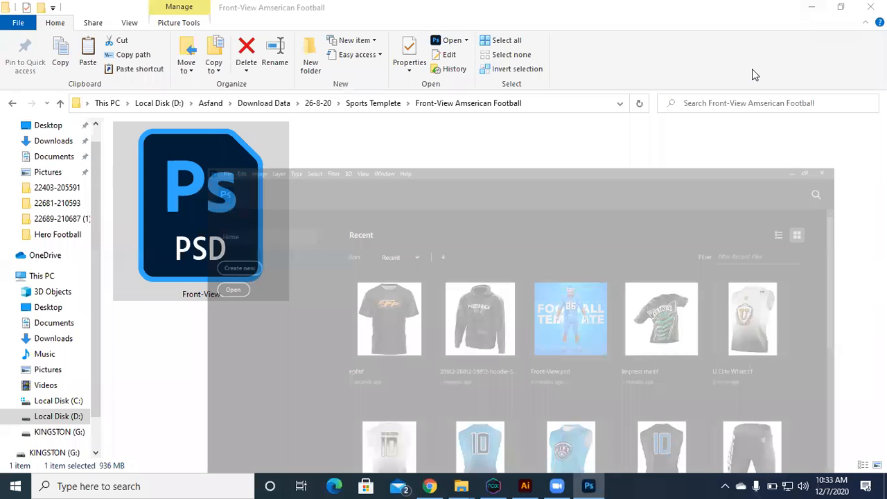
pyautogui.press('super+d')
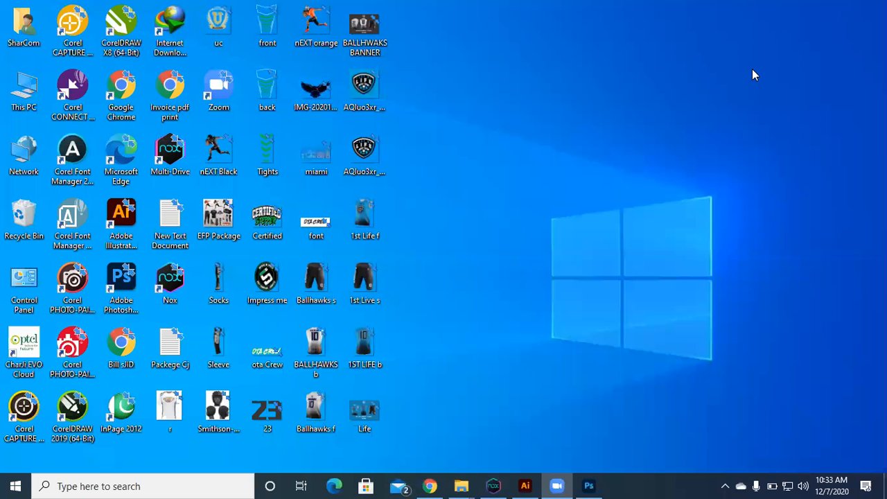
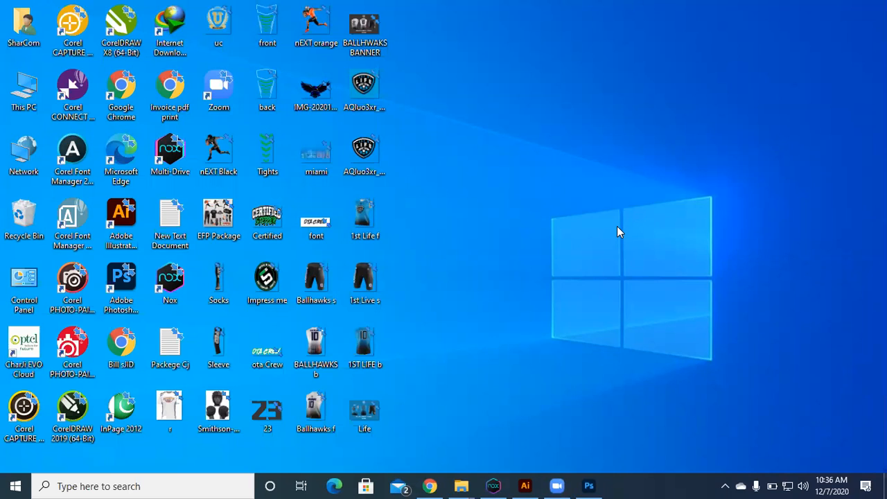
# Step: Launch CorelDRAW 2019 and open the recent Sweet Baby Fun feeding.cdr drawing
pyautogui.doubleClick(72, 412)
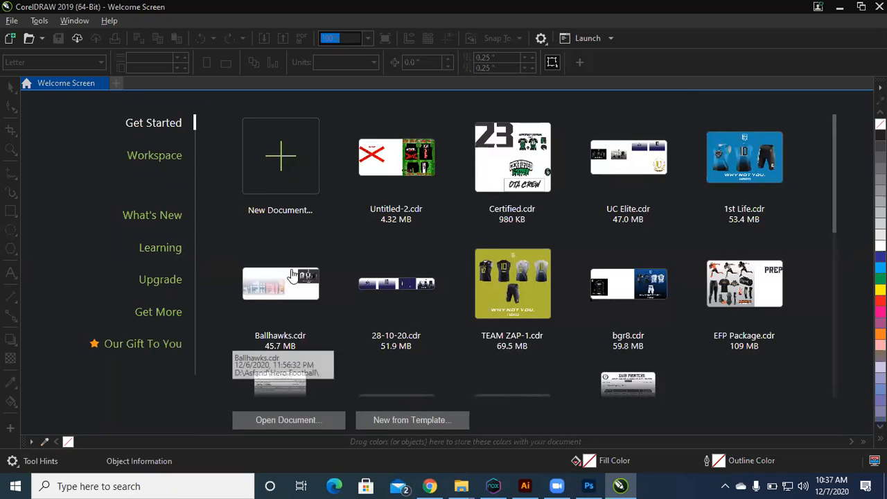
pyautogui.scroll(-2, 232, 309)
pyautogui.scroll(-1, 232, 309)
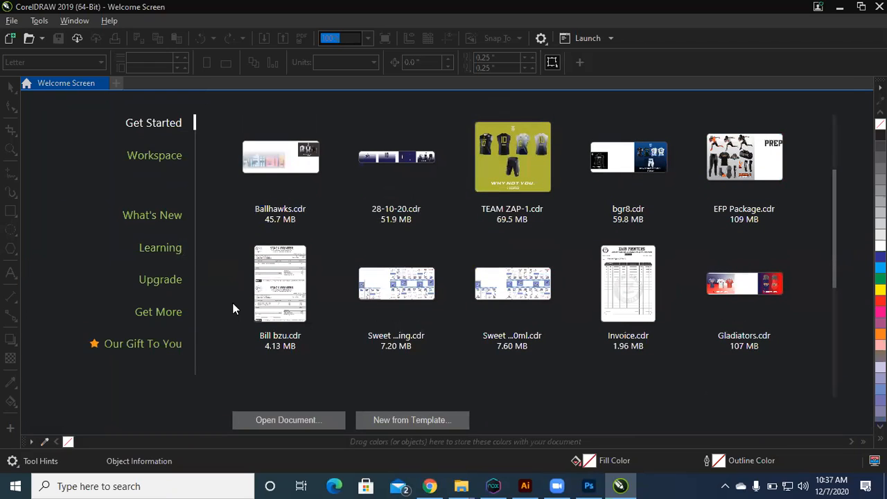
pyautogui.click(373, 281)
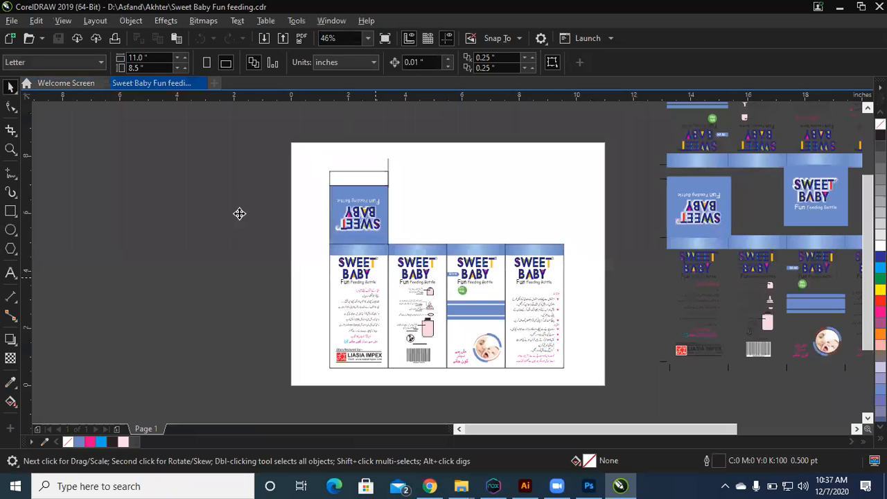
# Step: Examine the single feeding bottle box layout on the page, from its whole outline to the text and artwork on its four panels
pyautogui.moveTo(312, 148); pyautogui.dragTo(592, 378)
pyautogui.hotkey('shift', 'F2')
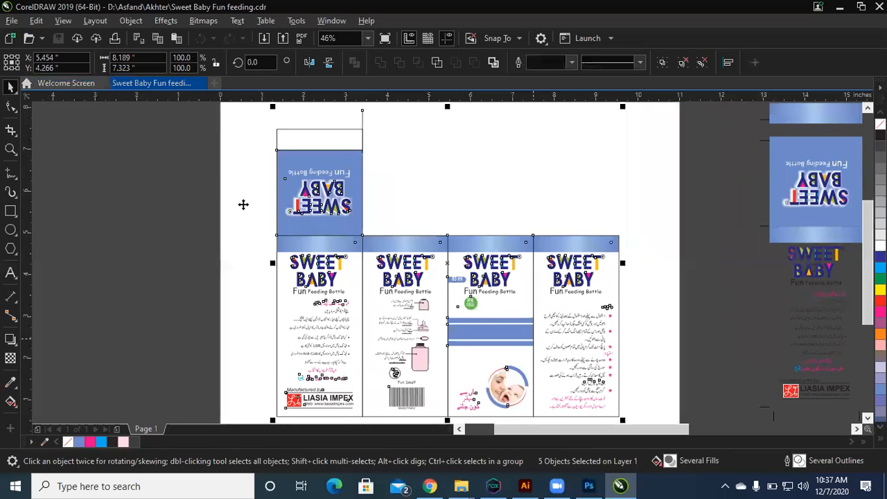
pyautogui.click(244, 204)
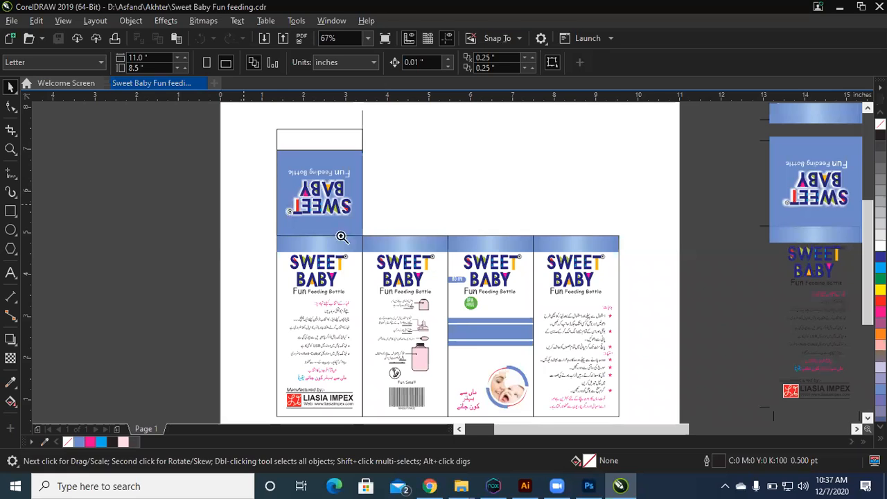
pyautogui.moveTo(252, 188); pyautogui.dragTo(699, 388)
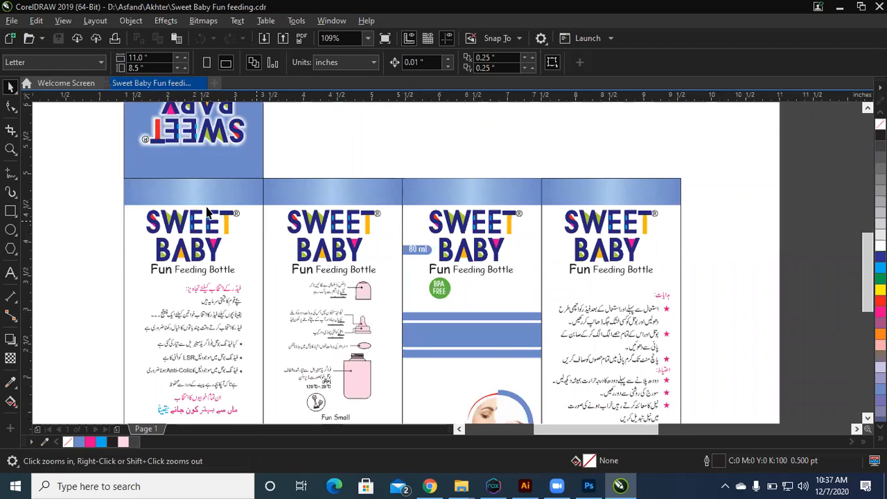
pyautogui.press('F2')
pyautogui.moveTo(105, 185); pyautogui.dragTo(697, 390)
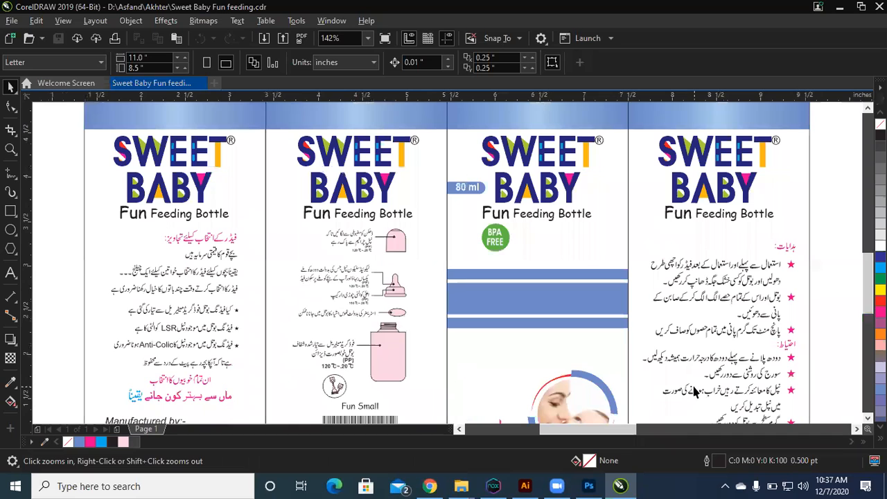
pyautogui.scroll(-3, 694, 391)
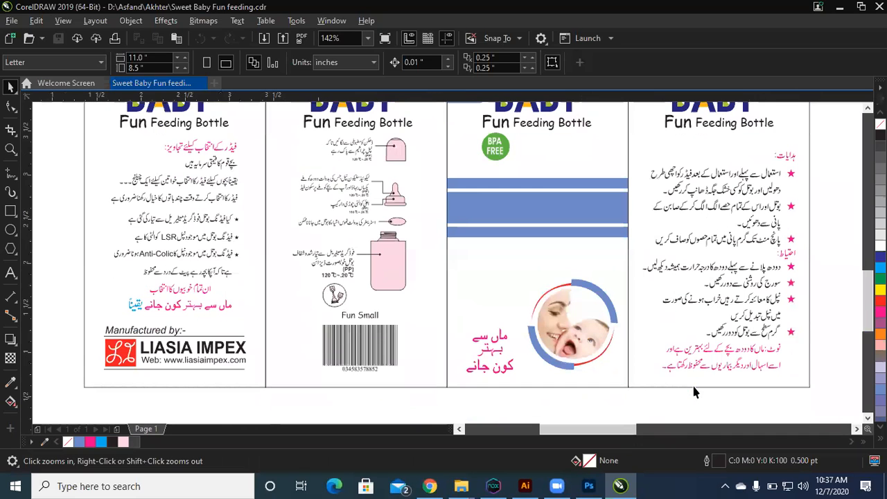
pyautogui.scroll(-2, 694, 387)
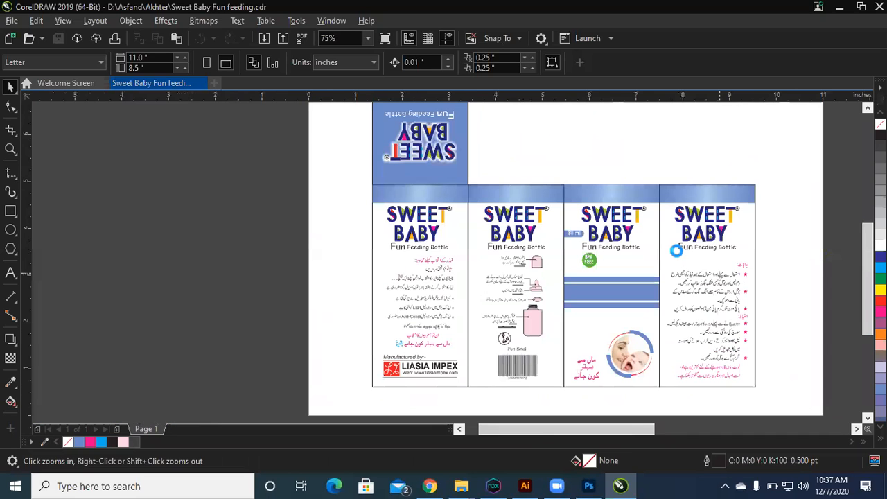
# Step: Compare the repeated box sheet beside the page with the single box by selecting each, and inspect the sheet's lower row of panels
pyautogui.press('F4')
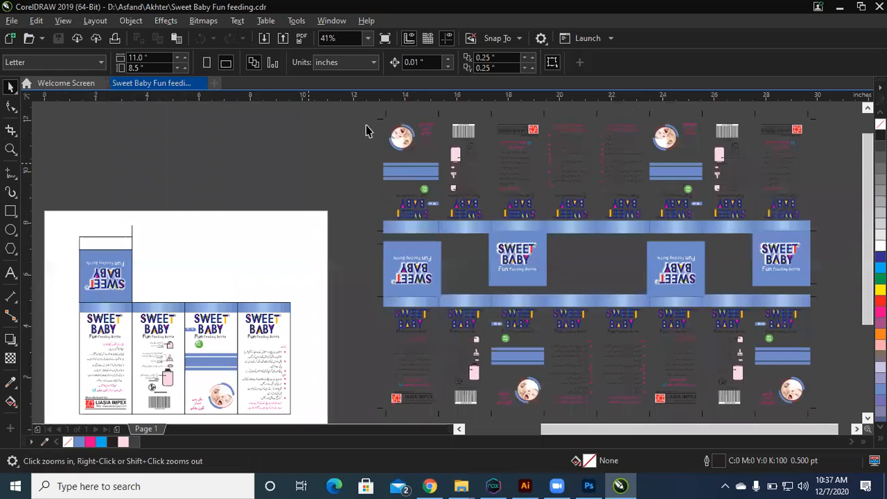
pyautogui.scroll(-2, 354, 113)
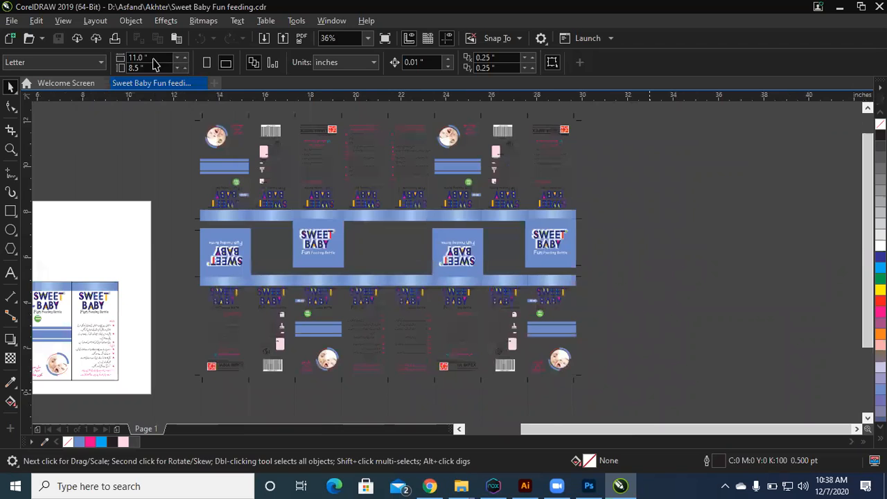
pyautogui.moveTo(650, 398); pyautogui.dragTo(154, 65)
pyautogui.hotkey('shift', 'F2')
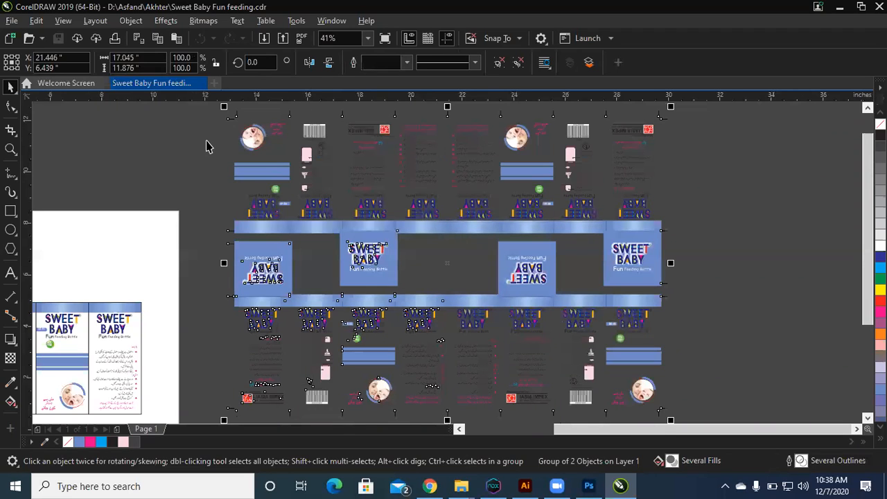
pyautogui.moveTo(177, 209); pyautogui.dragTo(3, 423)
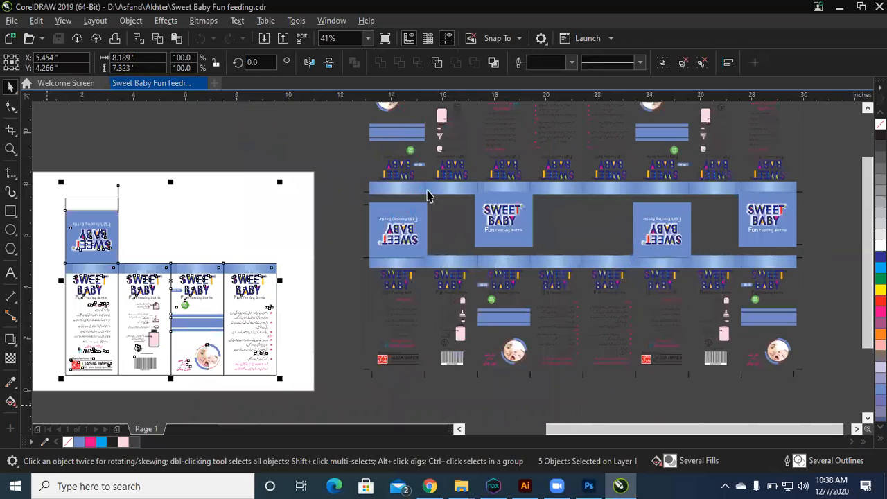
pyautogui.click(619, 312)
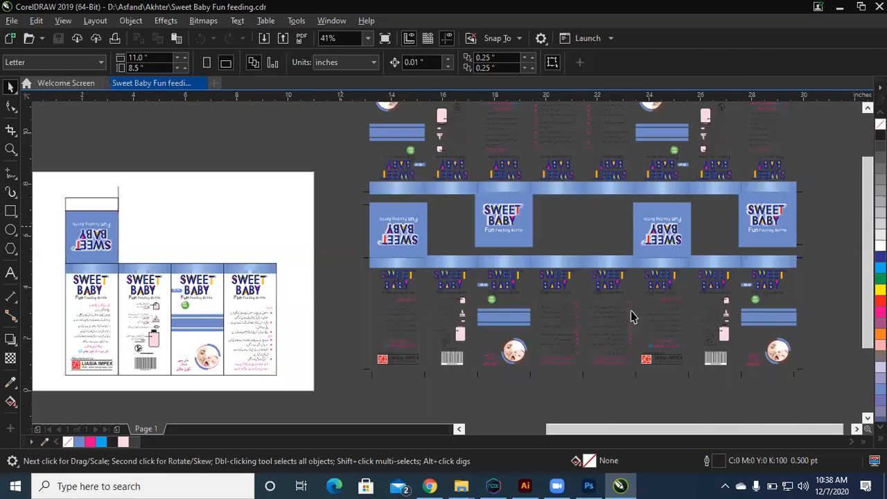
pyautogui.press('F3')
pyautogui.press('F2')
pyautogui.moveTo(365, 145); pyautogui.dragTo(632, 356)
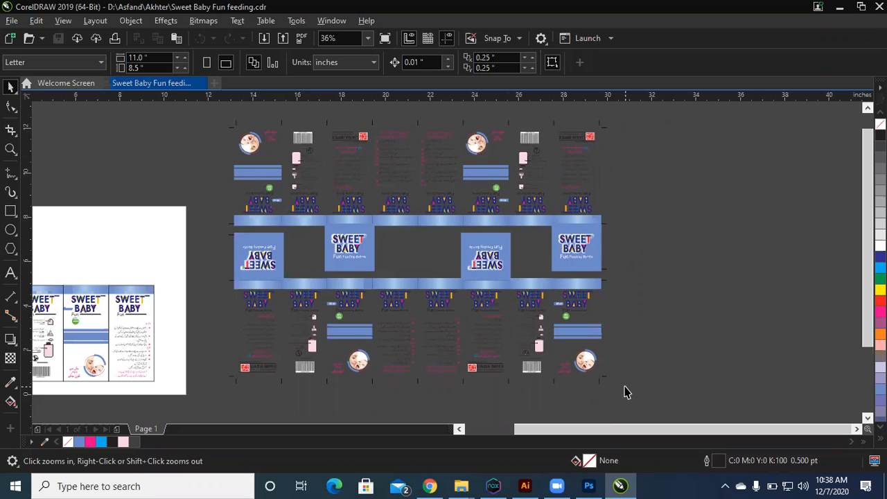
pyautogui.moveTo(204, 233); pyautogui.dragTo(746, 408)
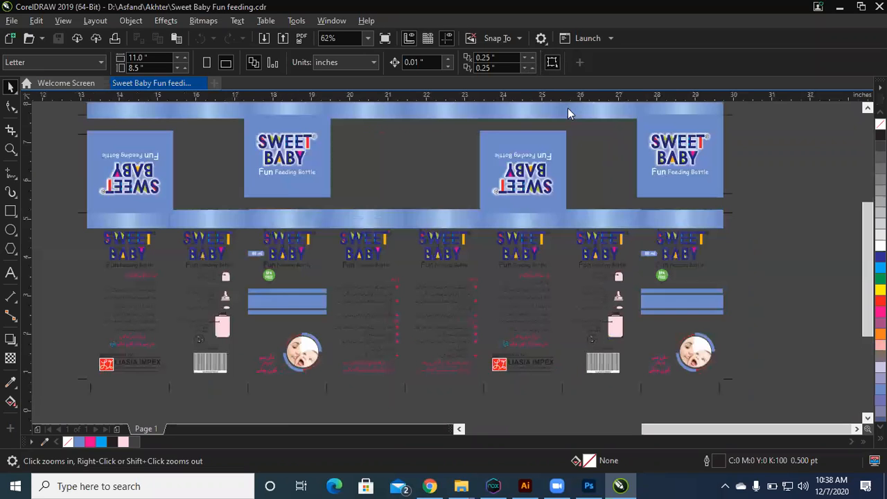
# Step: Set the interface color theme to Light in the Customization options
pyautogui.click(541, 38)
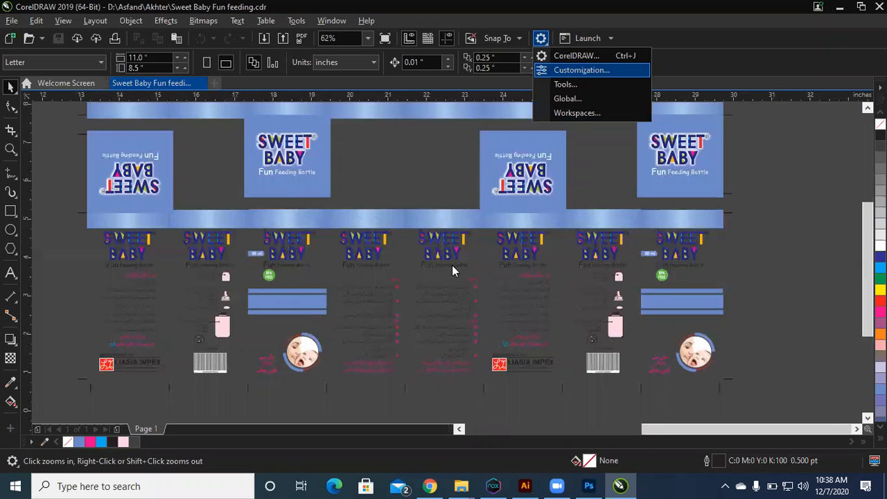
pyautogui.press('Return')
pyautogui.click(461, 226)
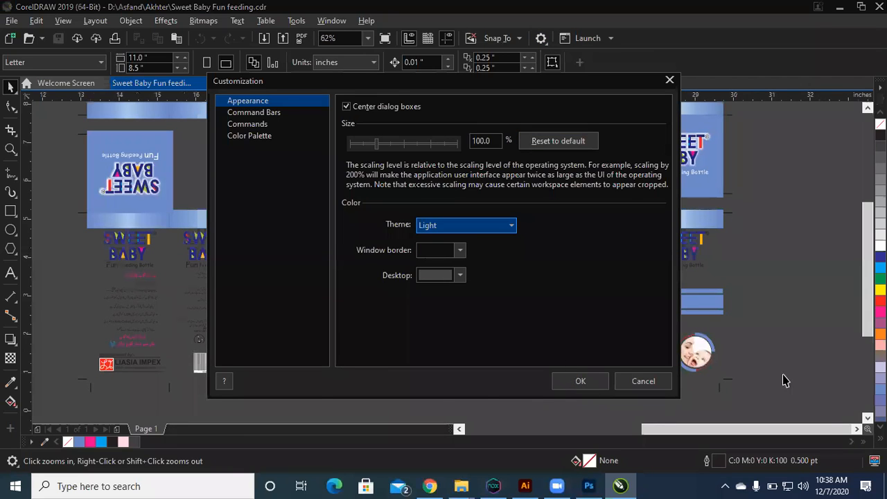
pyautogui.press('Return')
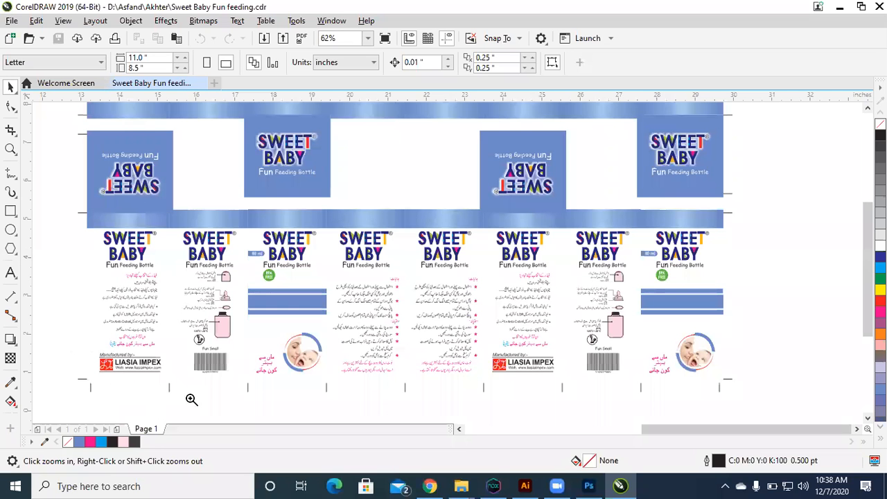
# Step: Inspect the cut marks at two corners of the repeated box sheet, select the sheet group, and view its middle flaps
pyautogui.moveTo(268, 406); pyautogui.dragTo(75, 356)
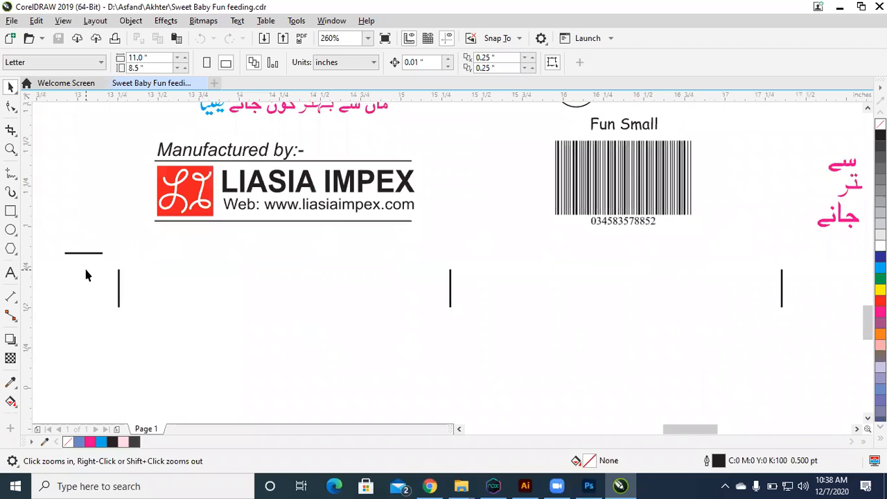
pyautogui.rightClick(86, 270)
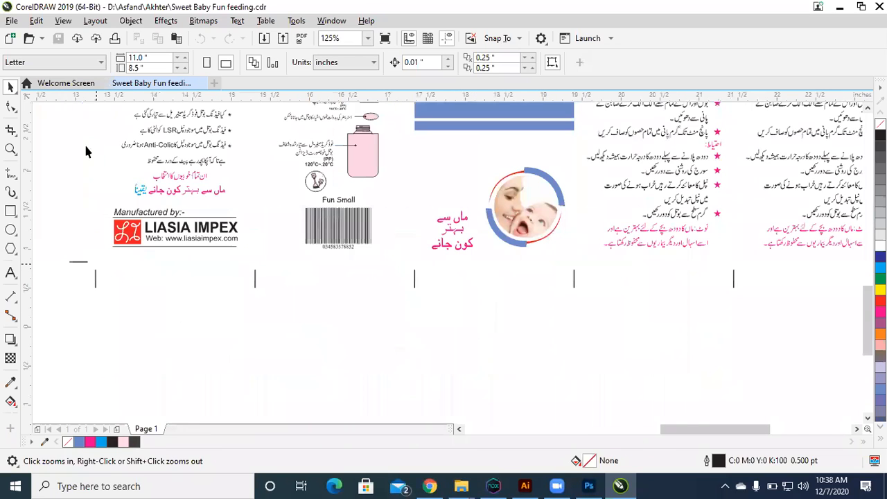
pyautogui.scroll(-2, 147, 164)
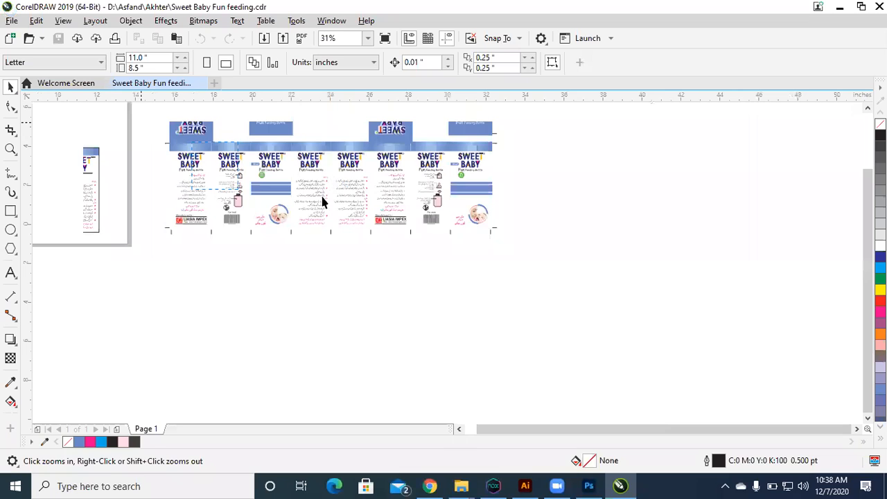
pyautogui.click(524, 115)
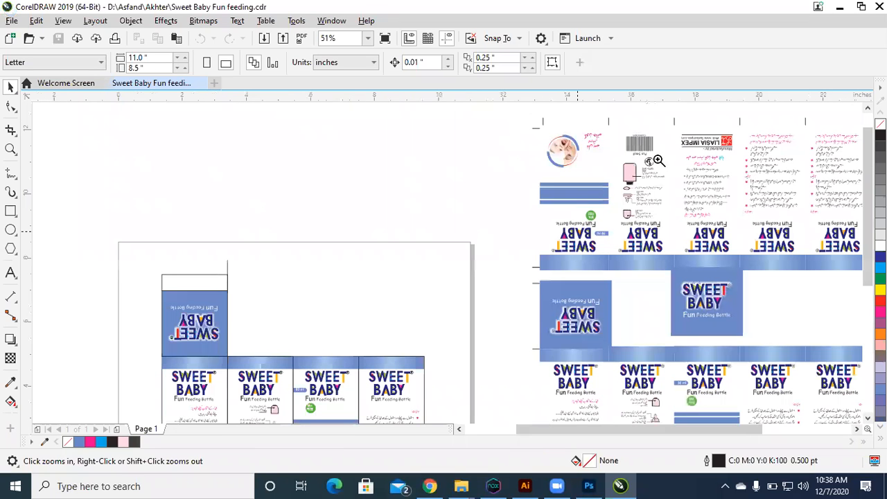
pyautogui.moveTo(657, 160); pyautogui.dragTo(522, 112)
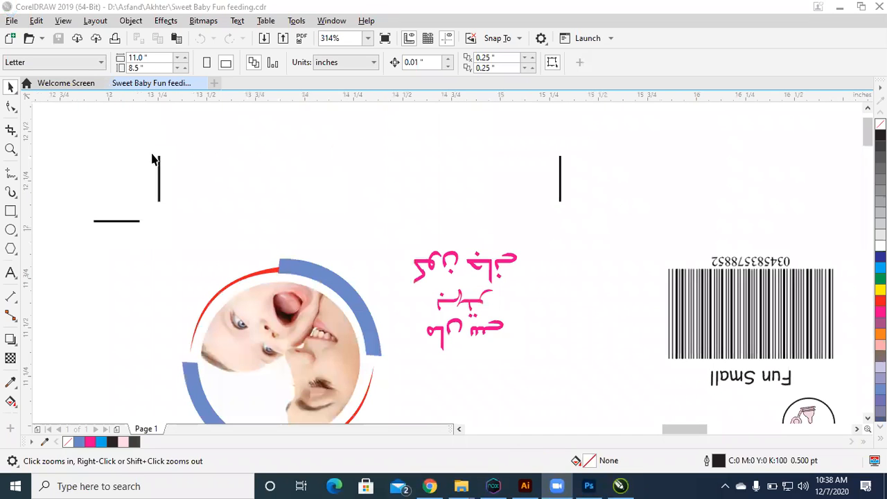
pyautogui.click(305, 312)
pyautogui.scroll(-2, 305, 311)
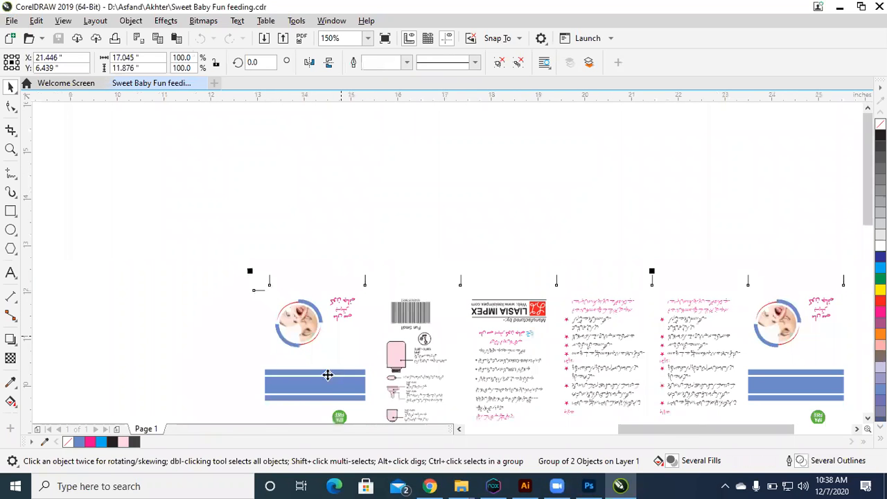
pyautogui.scroll(-1, 356, 325)
pyautogui.scroll(2, 332, 252)
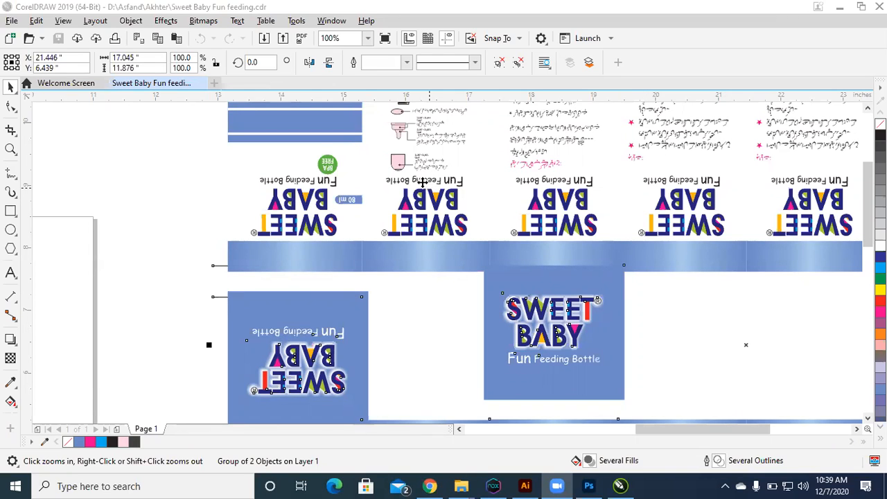
# Step: Examine the Urdu text on the sheet's Liasia Impex panel up close, and select the whole repeated box sheet
pyautogui.click(388, 141)
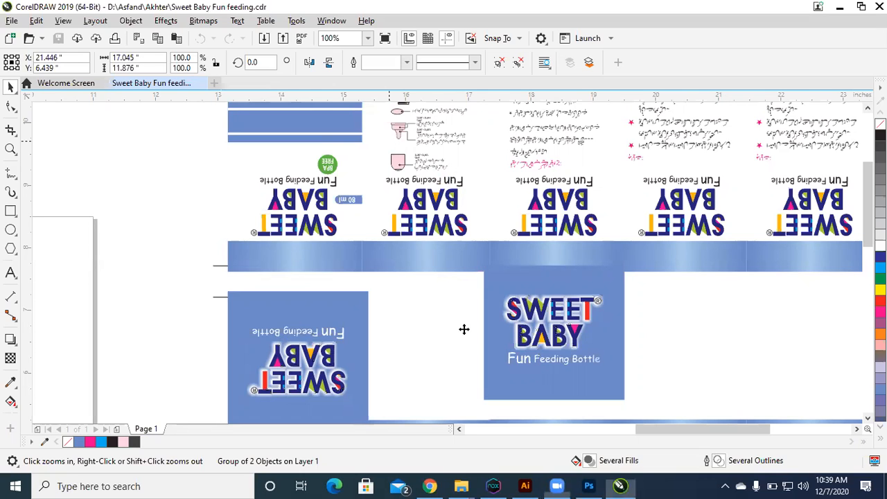
pyautogui.rightClick(397, 383)
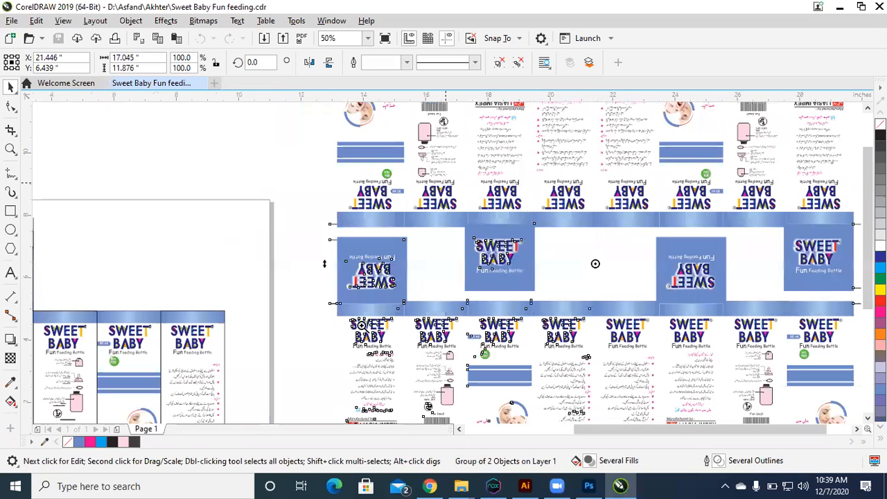
pyautogui.moveTo(509, 386); pyautogui.dragTo(509, 386)
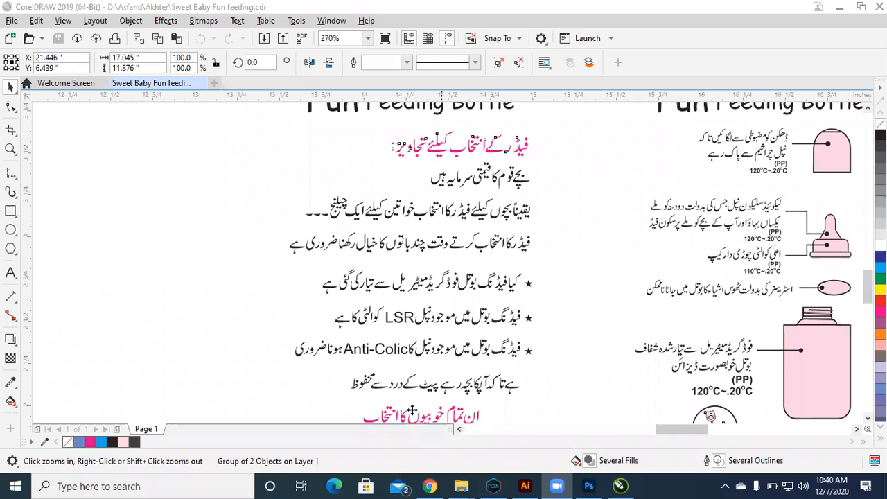
pyautogui.scroll(-2, 232, 261)
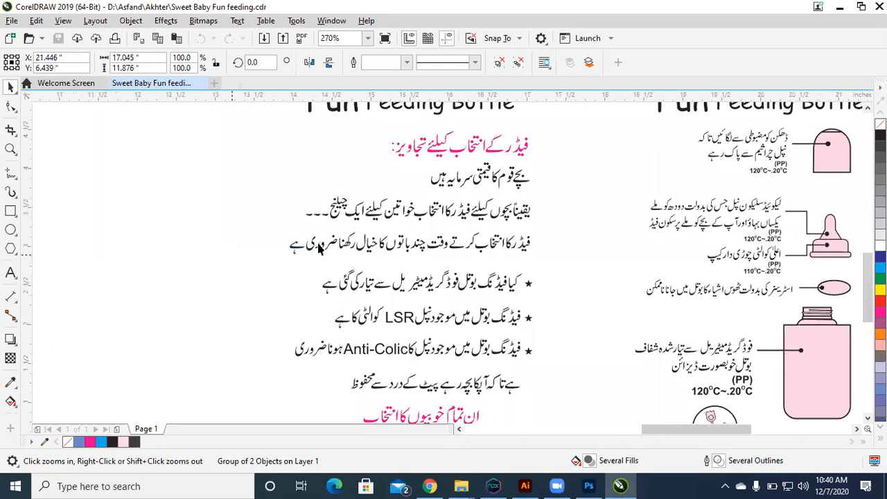
pyautogui.scroll(-3, 319, 248)
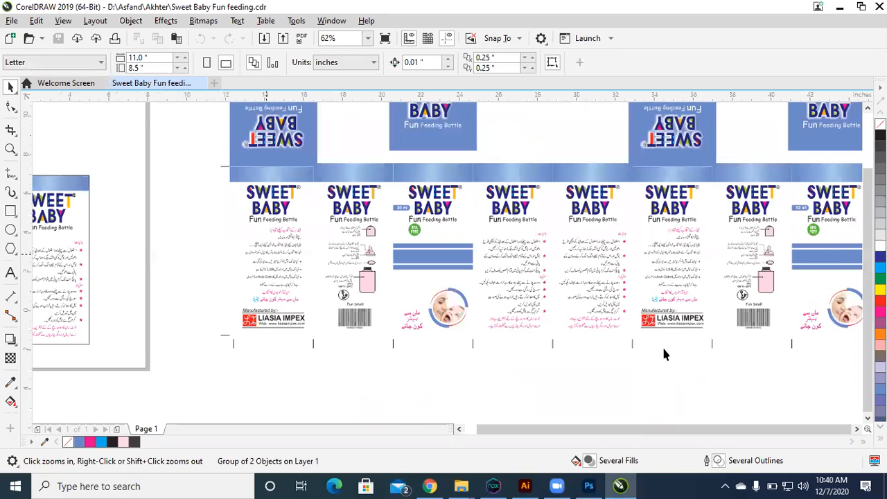
pyautogui.scroll(-1, 266, 254)
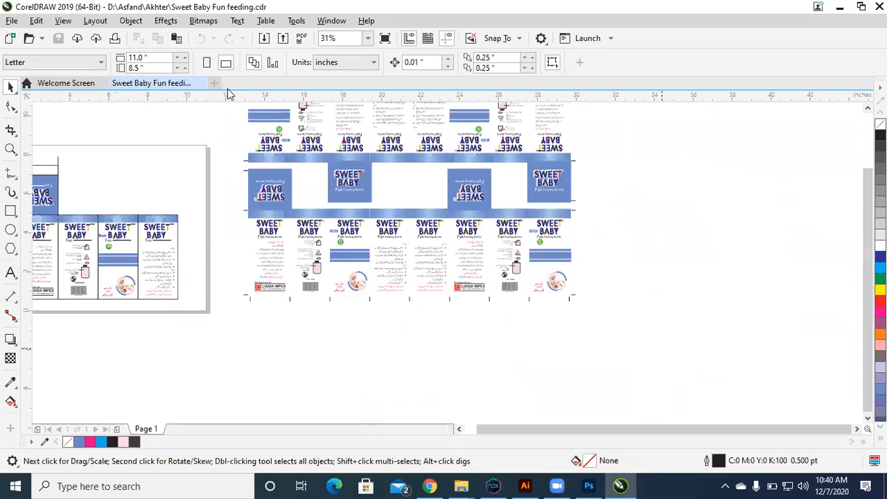
pyautogui.scroll(2, 311, 161)
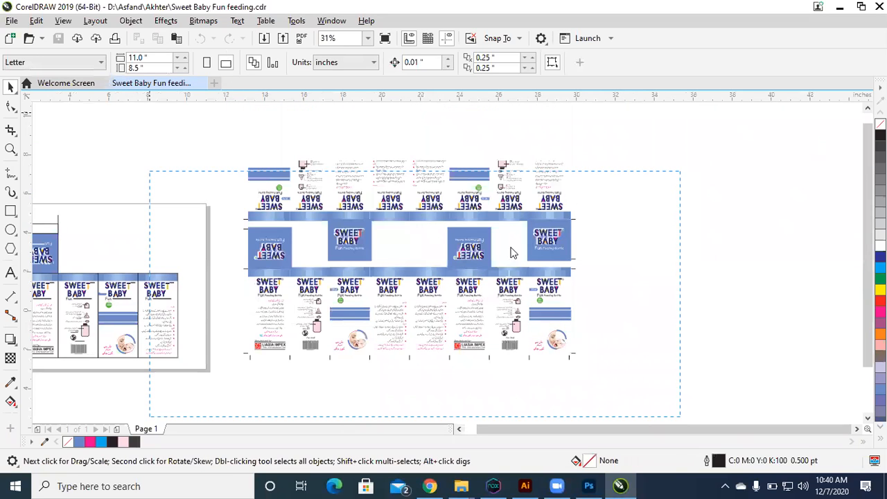
pyautogui.click(497, 284)
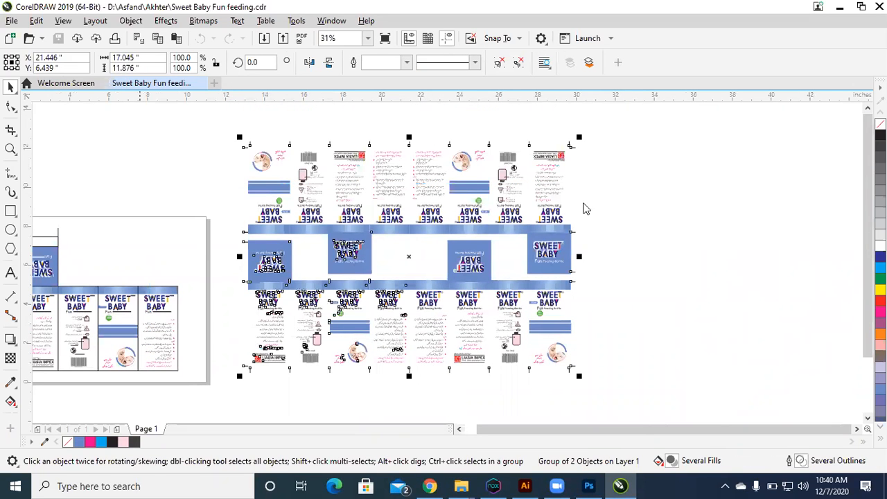
# Step: Browse the Sweet Baby file's folder for another drawing to open, previewing the Potato Mother Love 150ml, Potato U Happy Dabi and Sweet Baby Fun feeding backups
pyautogui.hotkey('ctrl', 'o')
pyautogui.hotkey('alt', 'Up')
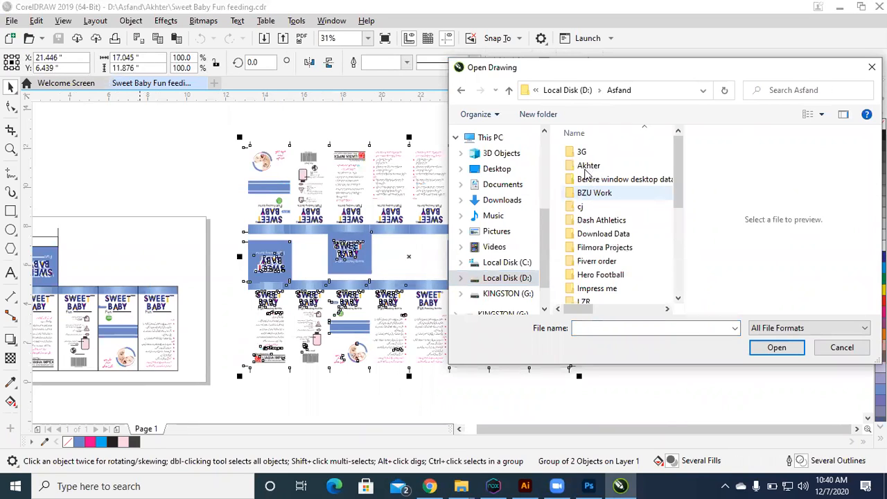
pyautogui.doubleClick(587, 166)
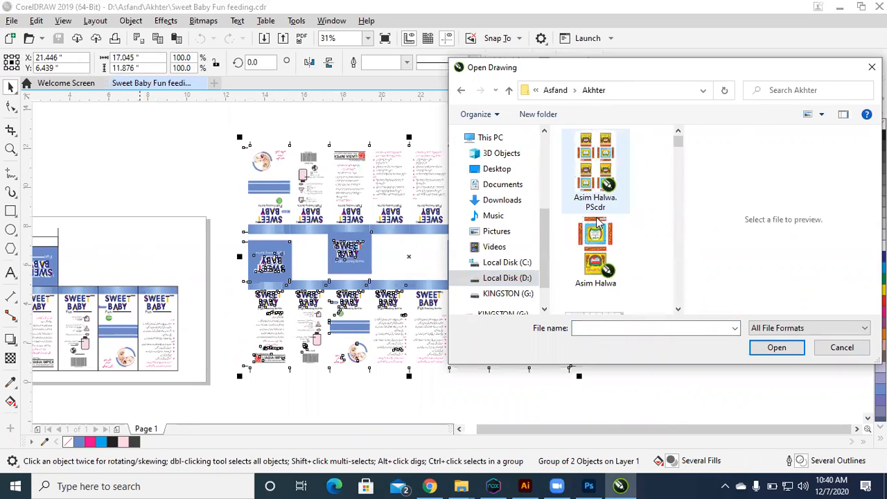
pyautogui.scroll(-2, 597, 222)
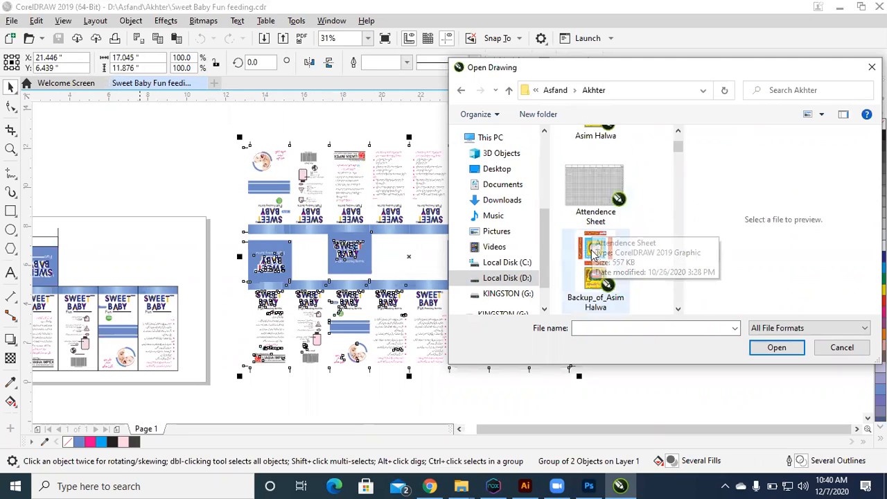
pyautogui.scroll(-2, 592, 253)
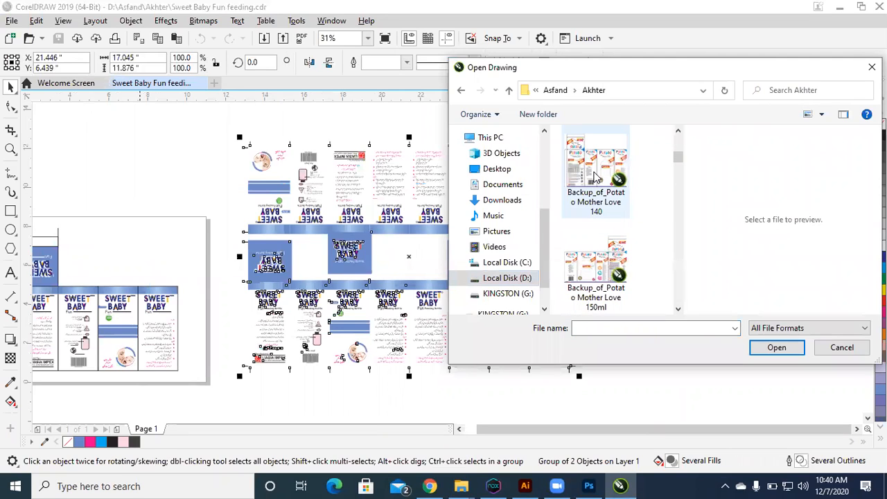
pyautogui.click(596, 274)
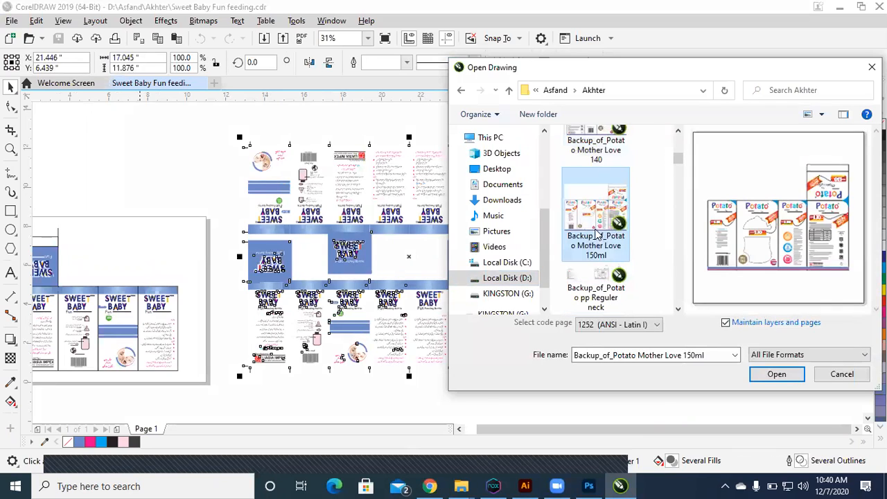
pyautogui.click(592, 278)
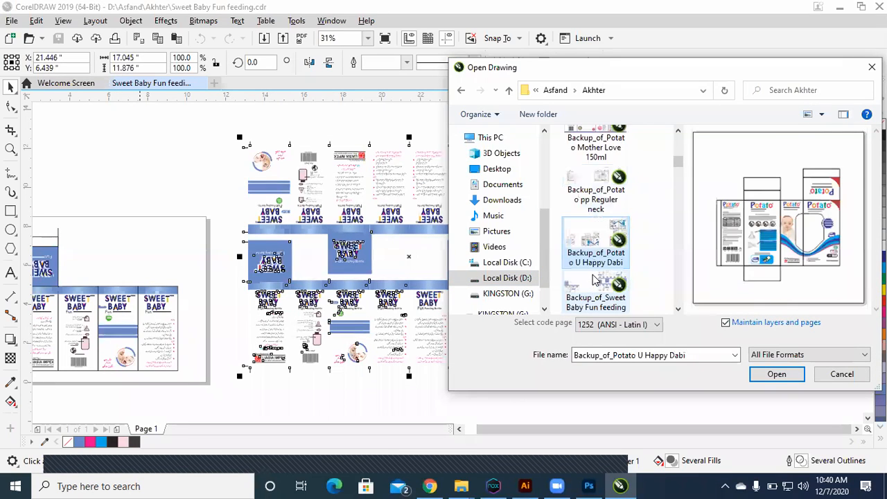
pyautogui.click(592, 278)
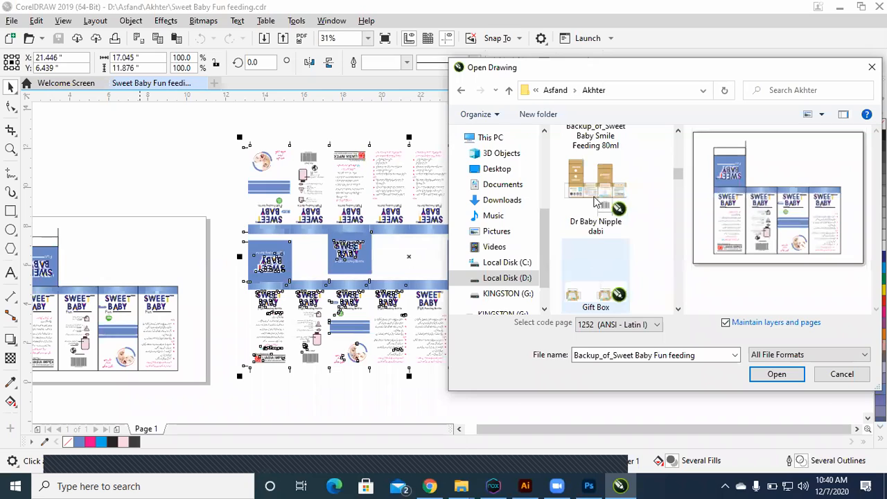
# Step: Open the Gift Box drawing from the same folder as the Sweet Baby file
pyautogui.click(594, 232)
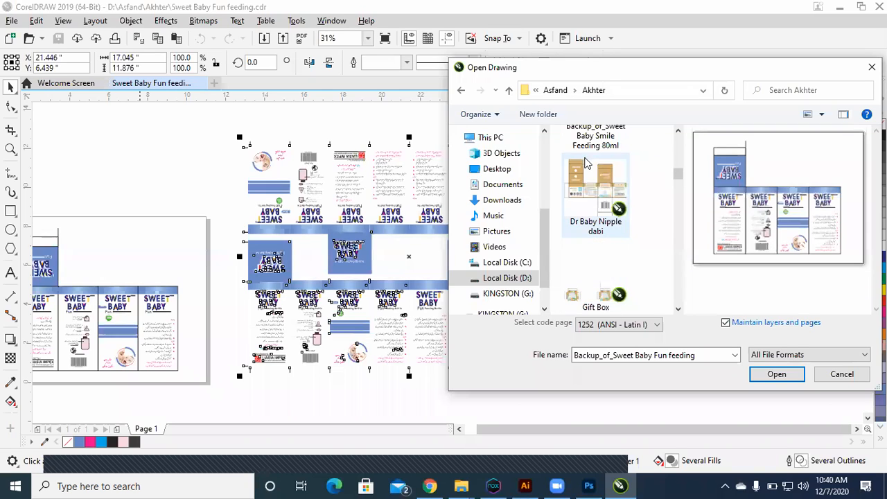
pyautogui.press('Down')
pyautogui.click(765, 375)
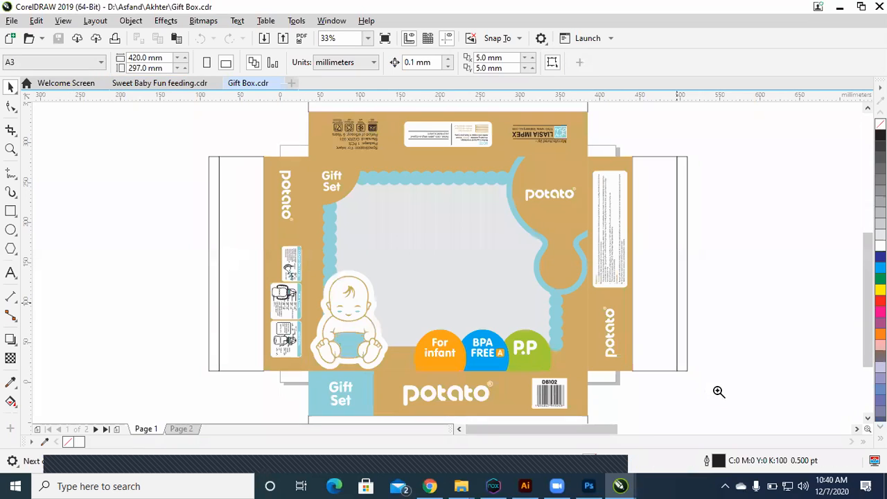
# Step: View all the gift box artwork, and examine the second Potato gift box layout beside the page up close
pyautogui.press('F4')
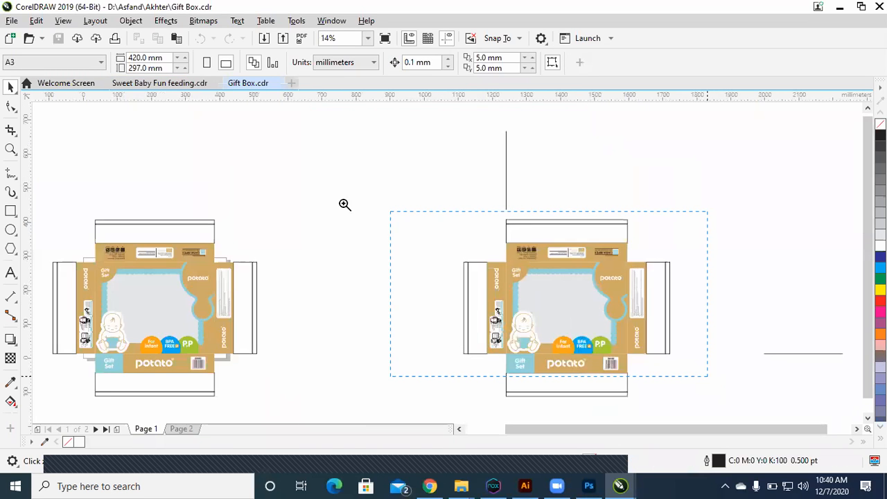
pyautogui.moveTo(390, 212); pyautogui.dragTo(713, 385)
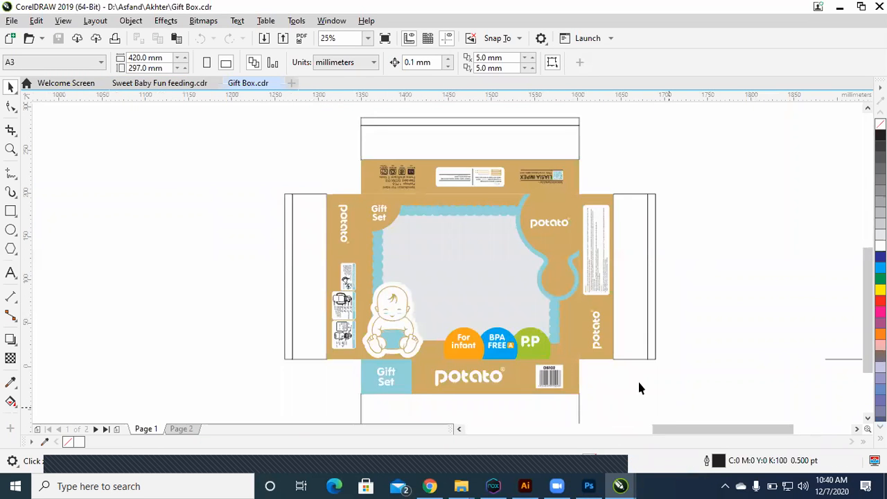
pyautogui.scroll(1, 639, 389)
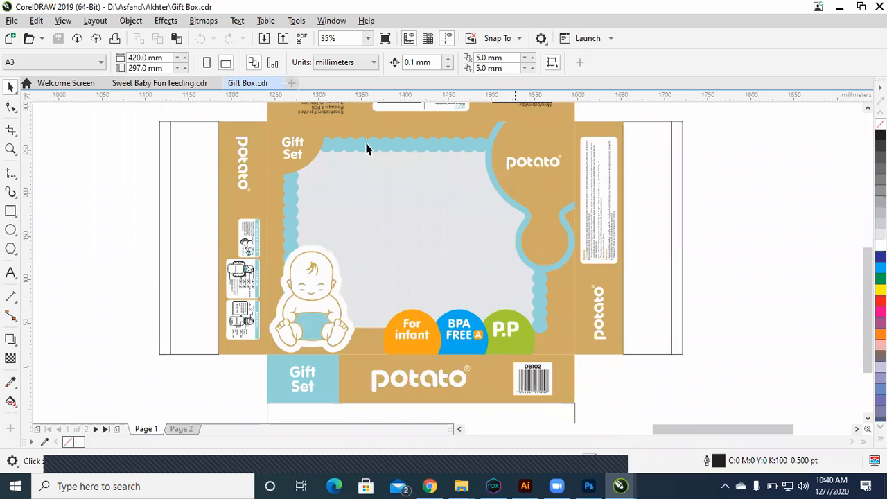
pyautogui.moveTo(178, 126); pyautogui.dragTo(541, 319)
pyautogui.moveTo(684, 367); pyautogui.dragTo(685, 366)
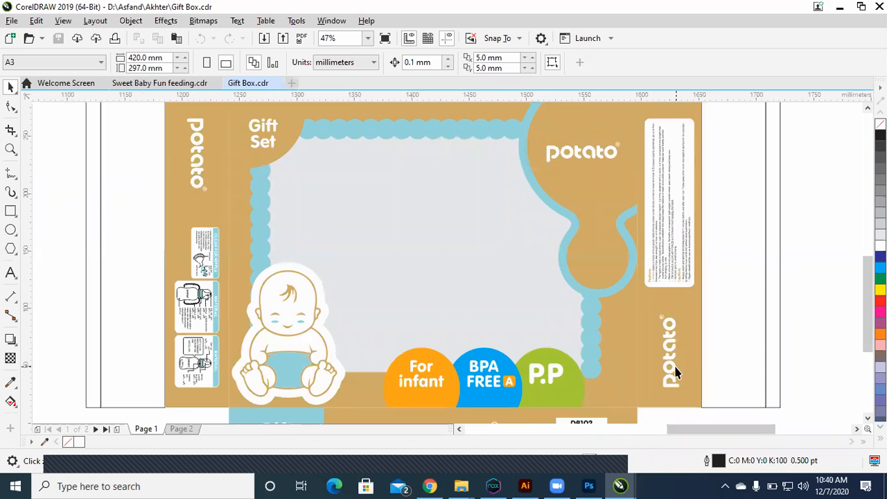
# Step: Start opening another drawing and browse through Local Disk (D:) and its Asfand folder to the projects folder
pyautogui.hotkey('ctrl', 'o')
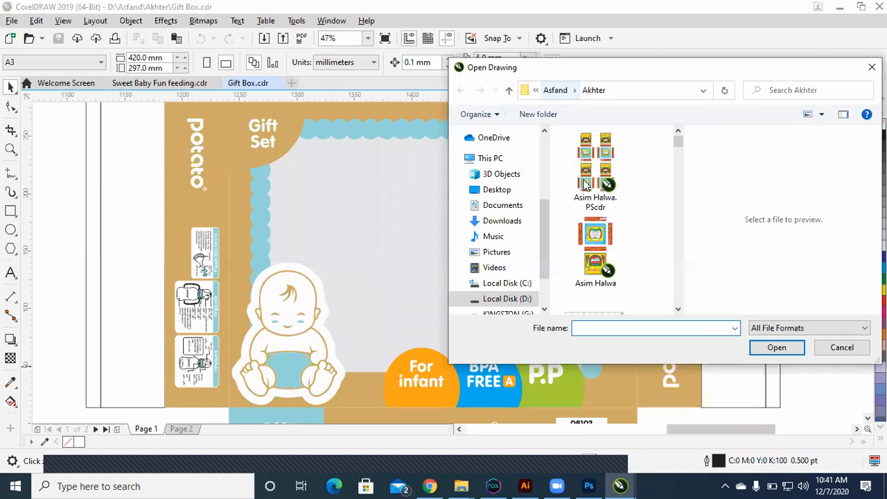
pyautogui.click(583, 93)
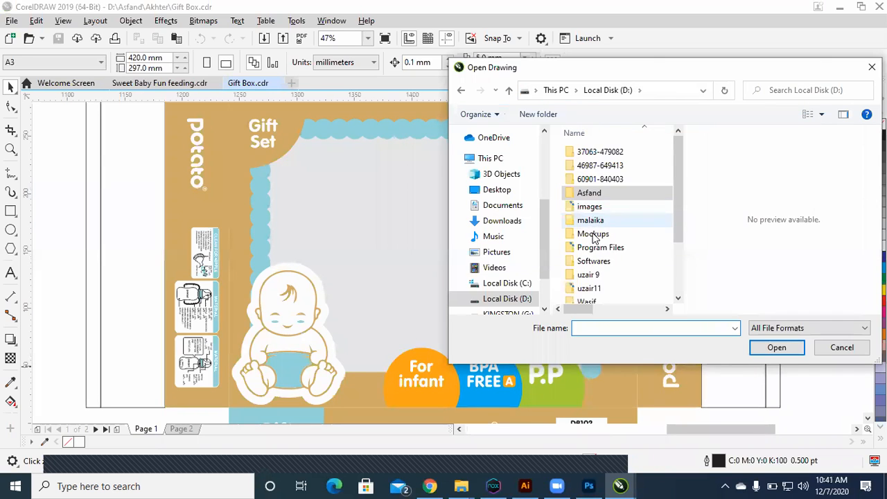
pyautogui.scroll(-2, 594, 237)
pyautogui.scroll(2, 595, 222)
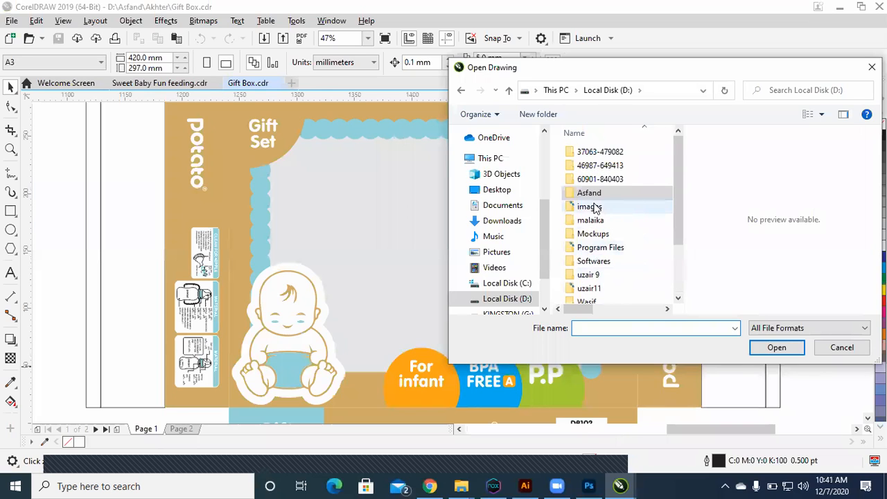
pyautogui.scroll(-2, 594, 212)
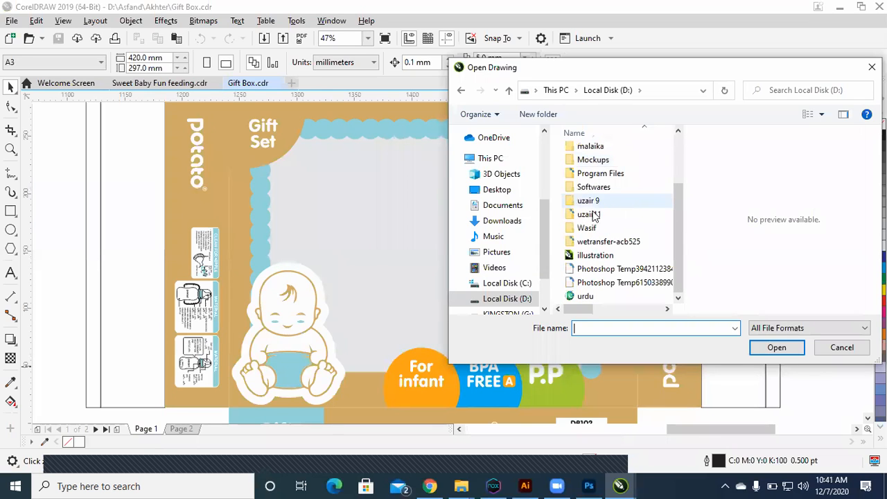
pyautogui.scroll(2, 596, 201)
pyautogui.click(596, 194)
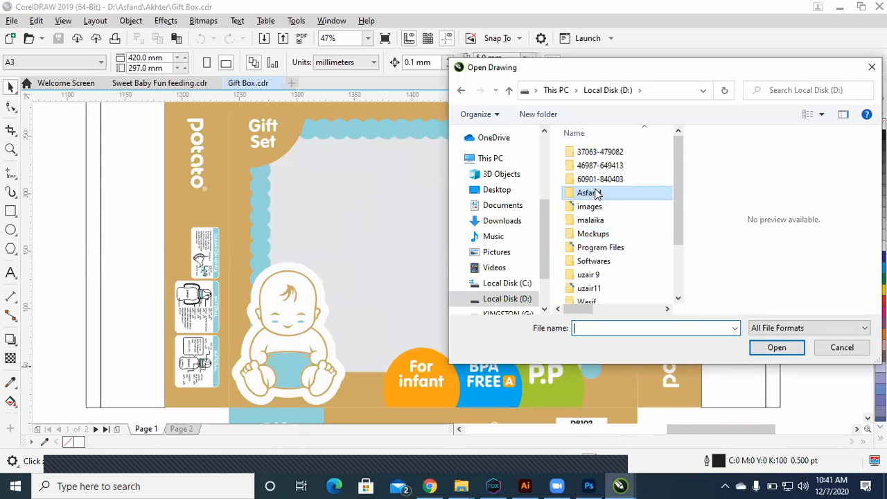
pyautogui.doubleClick(596, 194)
pyautogui.scroll(-5, 594, 193)
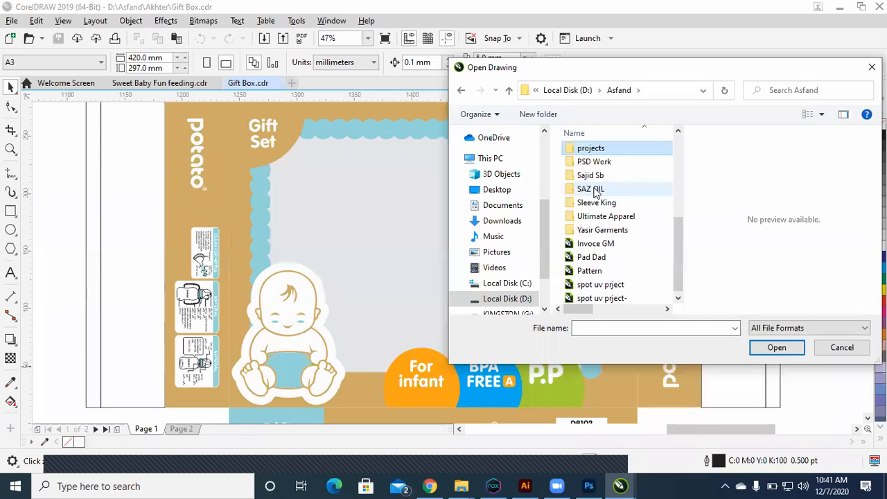
pyautogui.press('Return')
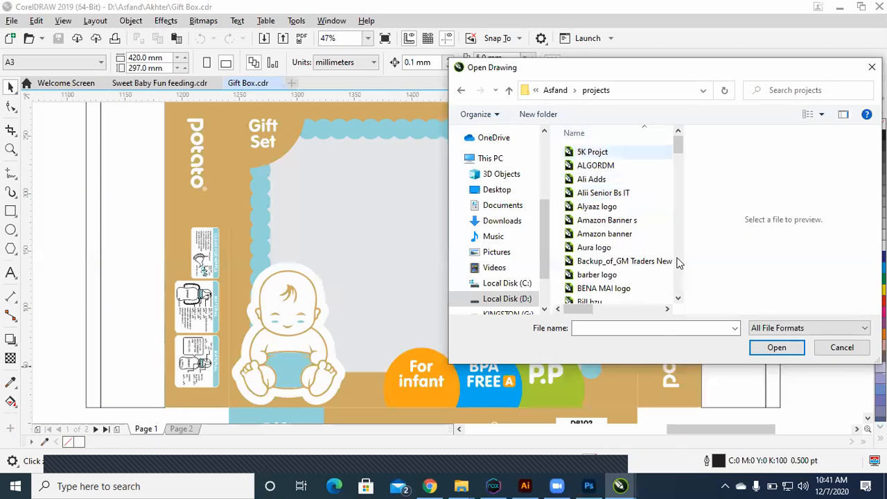
# Step: Preview the project drawings from 5K Projct to bray media logo, and open the Box drawing
pyautogui.press('Down')
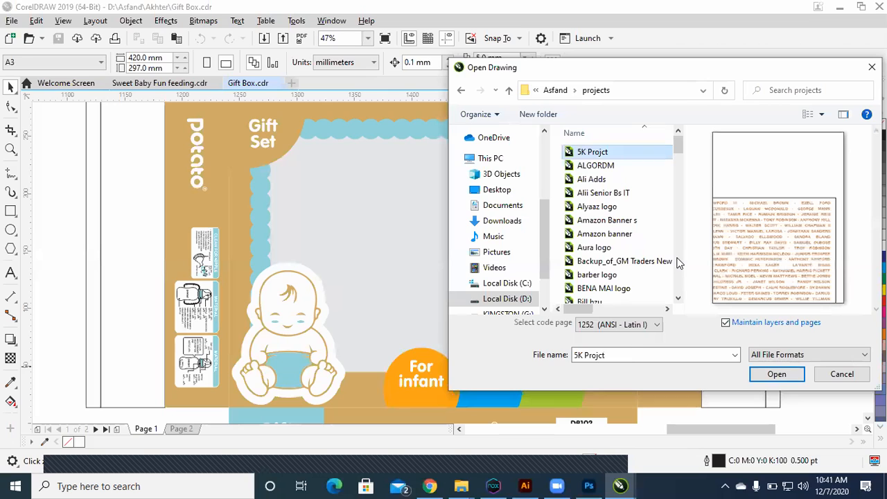
pyautogui.press('Down')
pyautogui.press('Down')
pyautogui.press('Down')
pyautogui.press('Down')
pyautogui.press('Down')
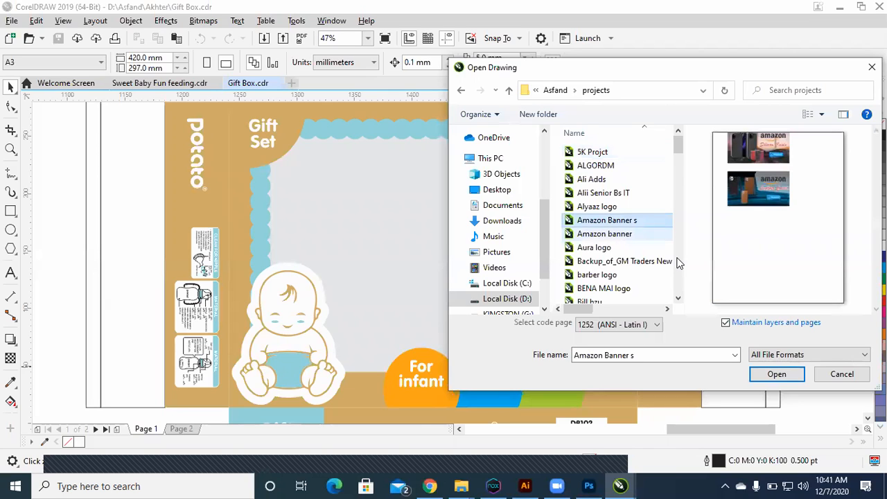
pyautogui.press('Down')
pyautogui.press('Down')
pyautogui.press('Down')
pyautogui.press('Down')
pyautogui.press('Down')
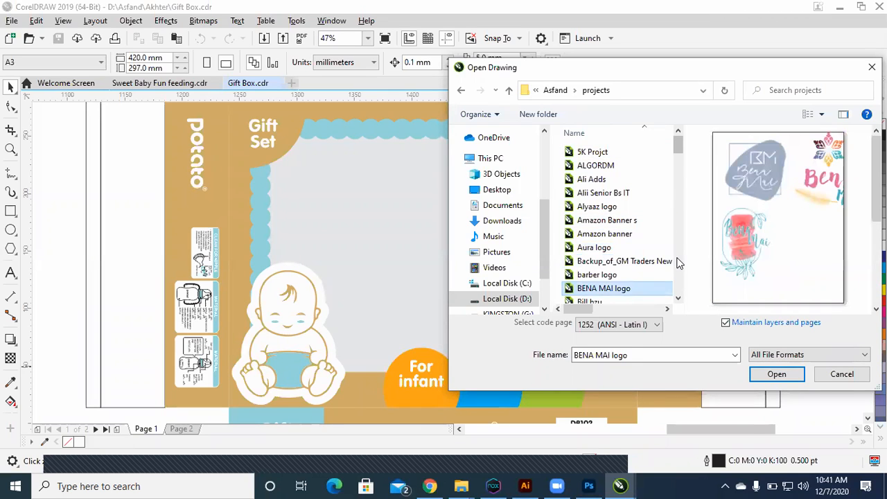
pyautogui.press('Down')
pyautogui.press('Down')
pyautogui.press('Down')
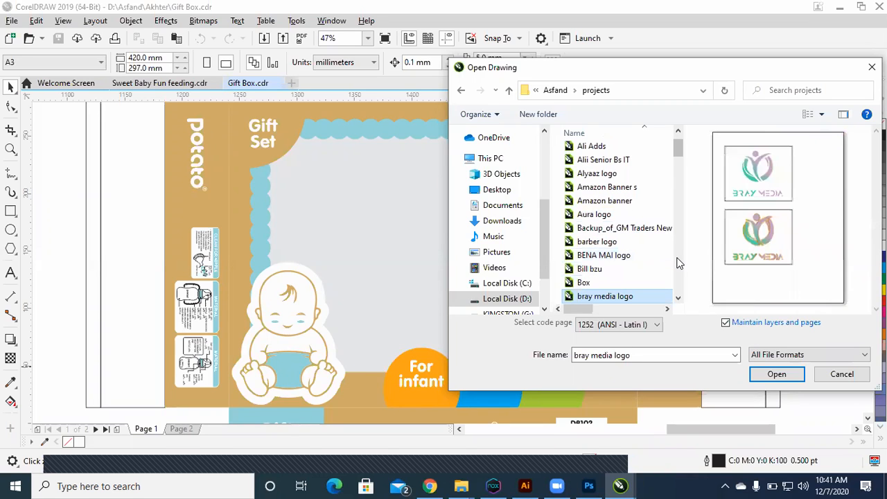
pyautogui.press('Return')
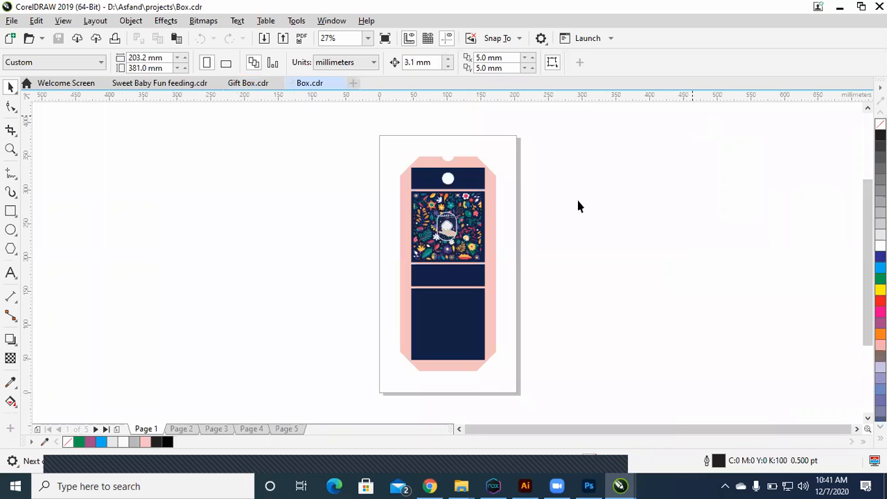
# Step: Examine the floral D.MAKE-UP panel on Page 1 up close, and view the whole box layouts on Pages 2 and 3
pyautogui.press('F4')
pyautogui.moveTo(379, 150); pyautogui.dragTo(520, 257)
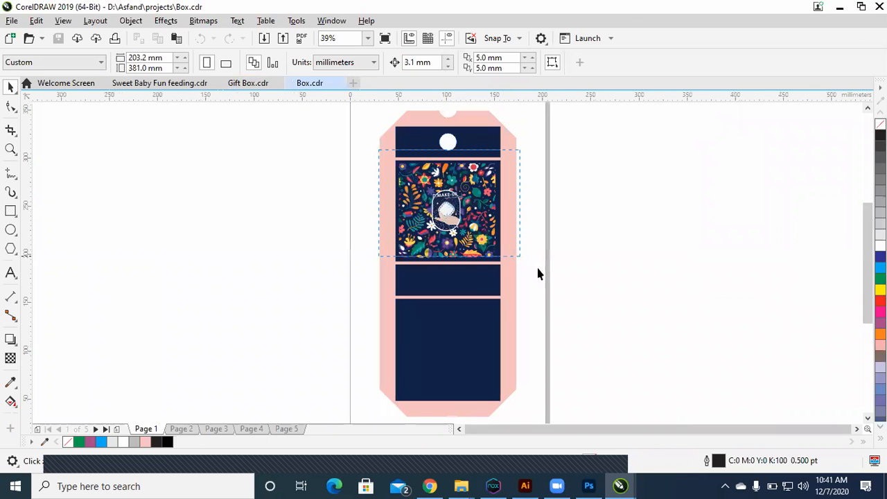
pyautogui.press('F2')
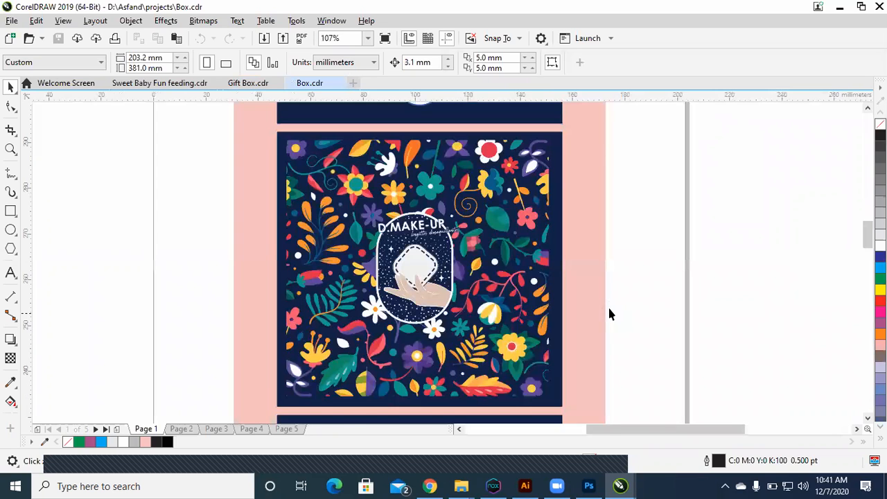
pyautogui.scroll(2, 609, 313)
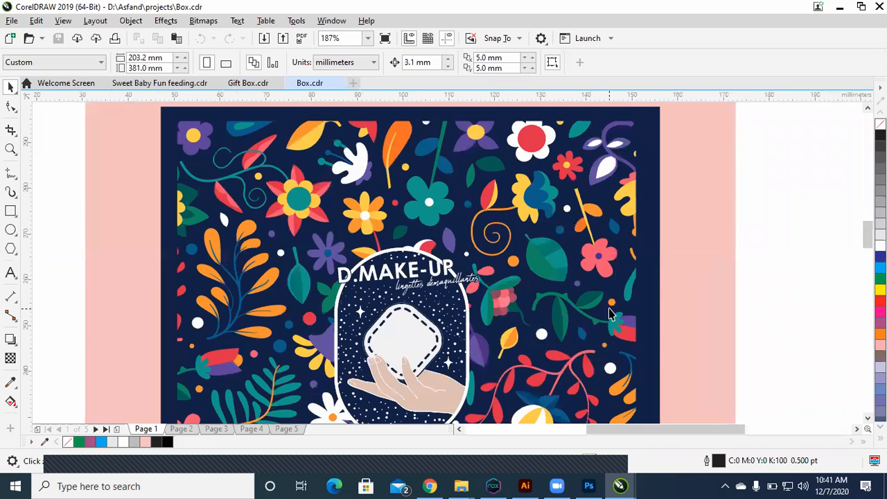
pyautogui.press('pagedown')
pyautogui.press('F4')
pyautogui.press('pagedown')
pyautogui.press('F4')
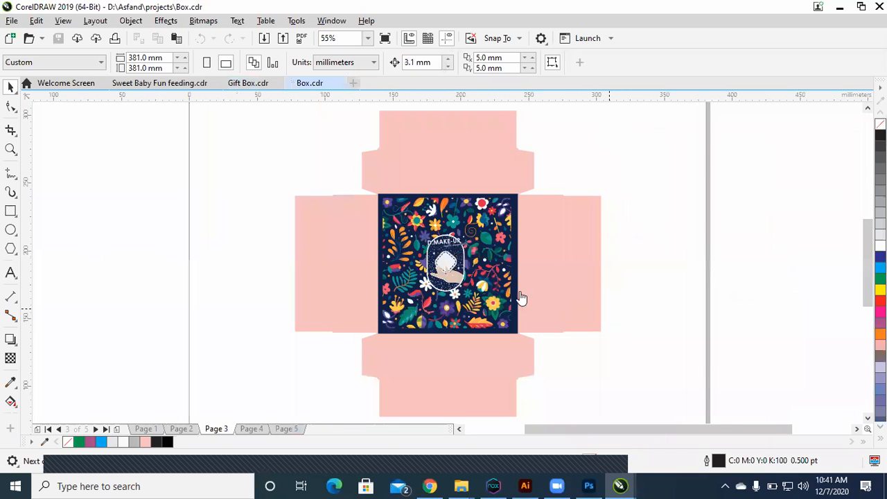
# Step: Start opening another drawing and preview the project drawings from Clound Server Changing to cnc news
pyautogui.hotkey('ctrl', 'o')
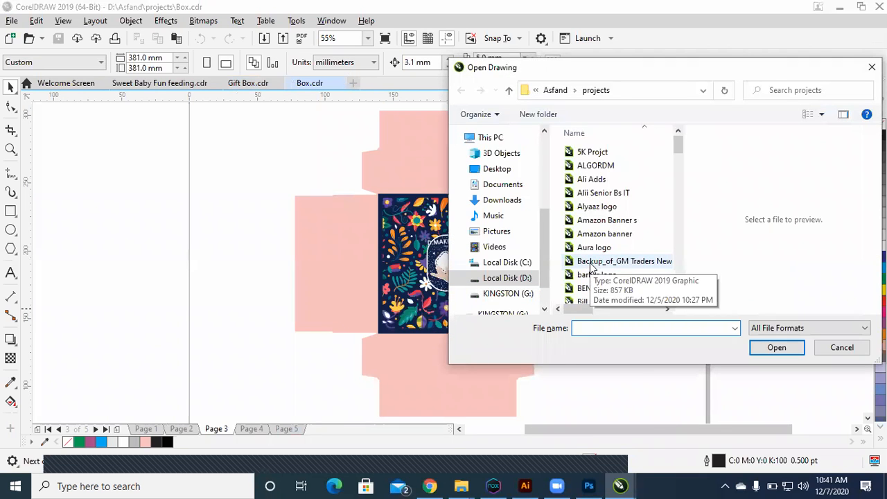
pyautogui.scroll(-3, 590, 266)
pyautogui.click(590, 257)
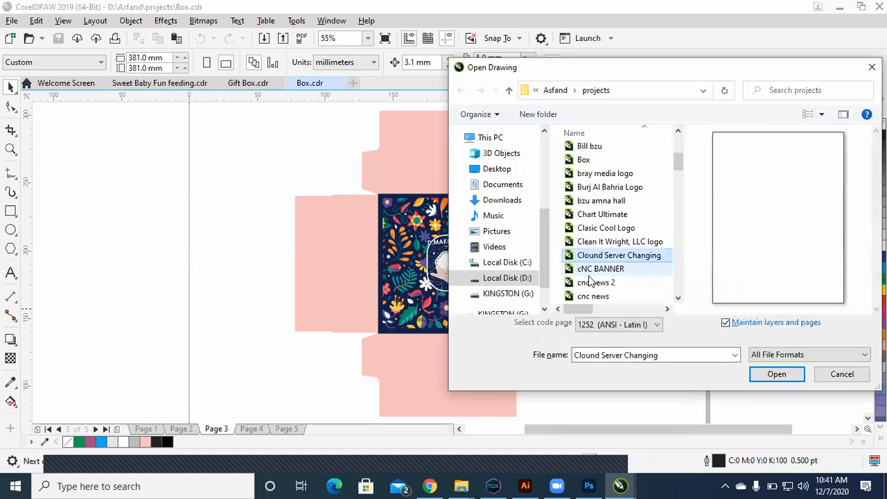
pyautogui.click(590, 273)
pyautogui.click(591, 283)
pyautogui.click(591, 295)
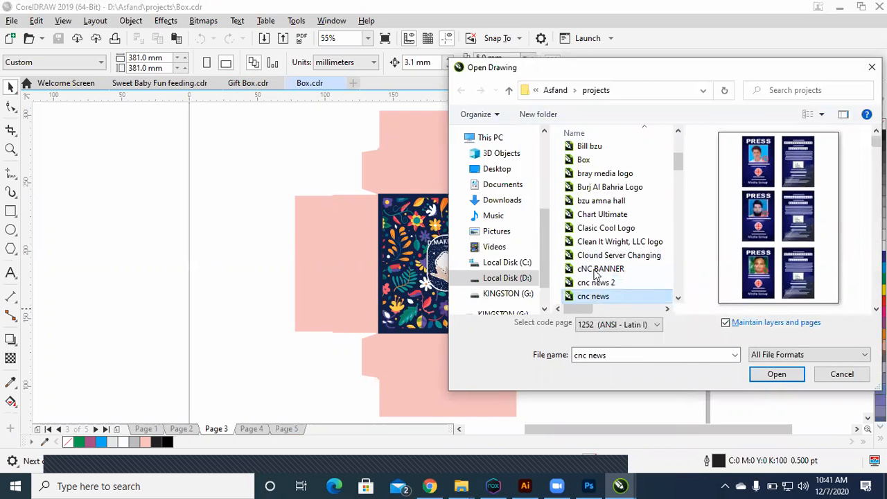
# Step: Preview the project drawings from COD Logo to Dessert logo, and open the Dog fit logo drawing
pyautogui.scroll(-2, 591, 294)
pyautogui.click(595, 228)
pyautogui.click(598, 243)
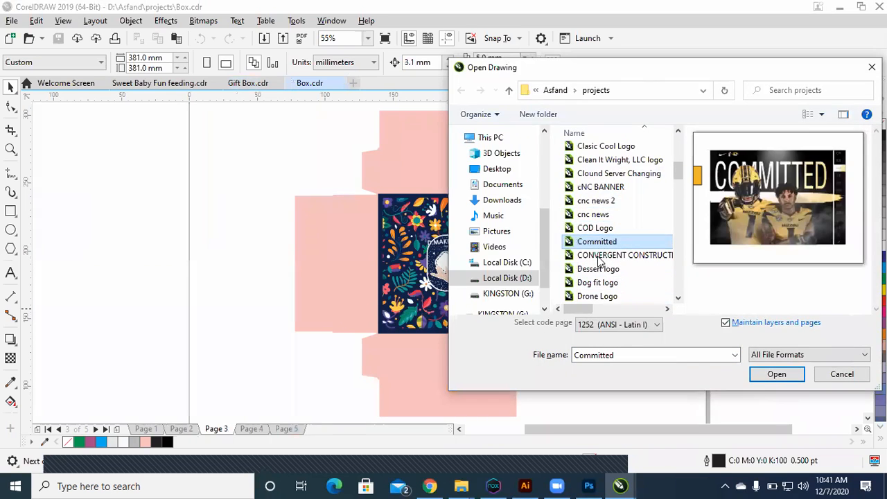
pyautogui.click(600, 256)
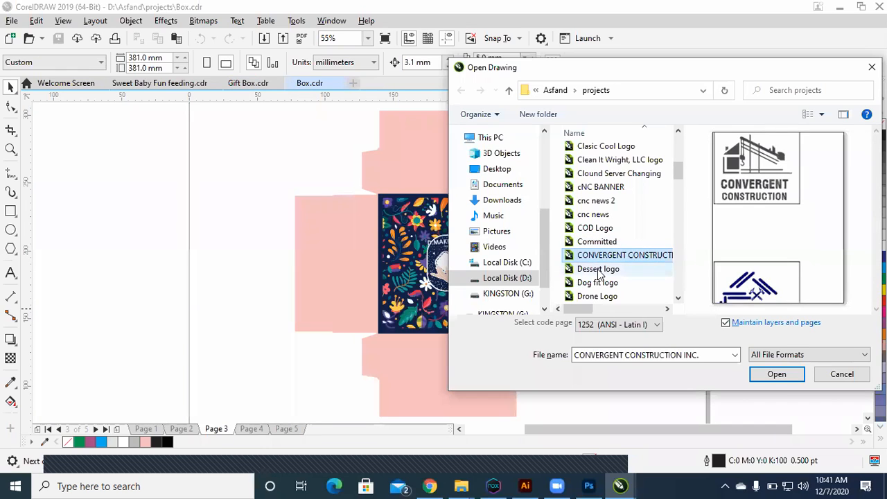
pyautogui.click(598, 272)
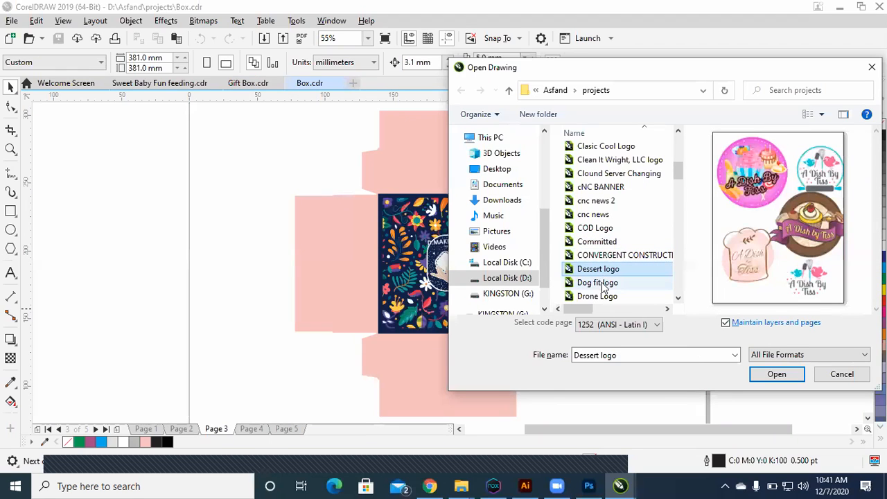
pyautogui.click(600, 282)
pyautogui.click(776, 374)
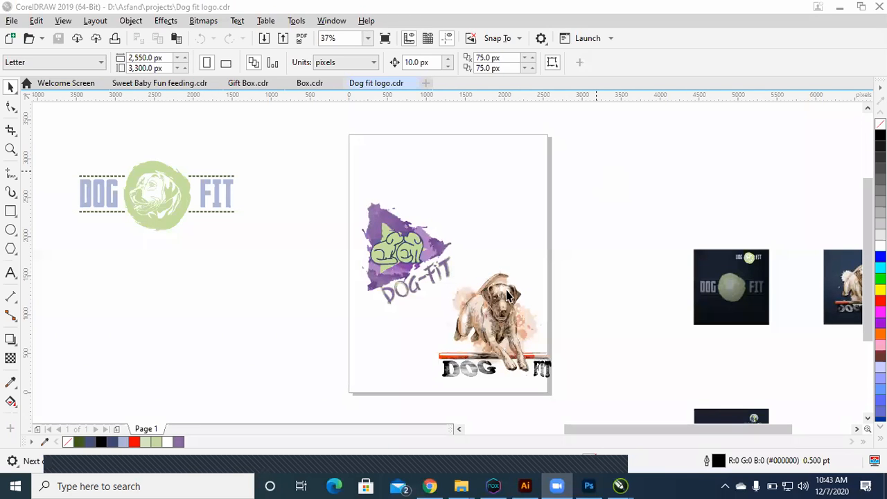
# Step: Ungroup the watercolour dog illustration above the DOG FIT lettering, and view the artwork up close
pyautogui.click(646, 251)
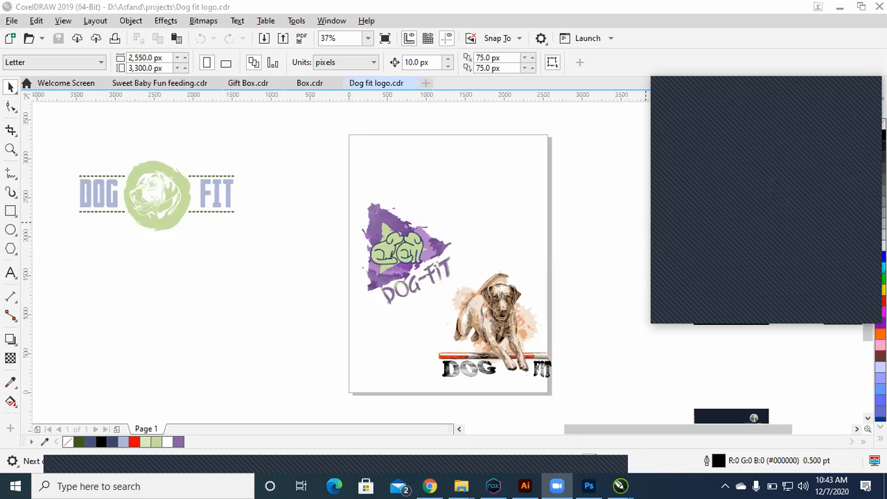
pyautogui.press('F2')
pyautogui.moveTo(420, 264); pyautogui.dragTo(612, 376)
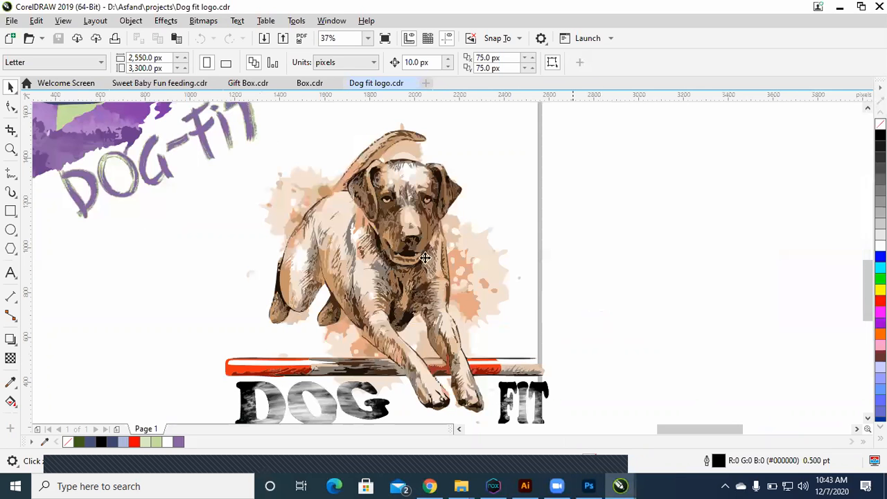
pyautogui.click(406, 216)
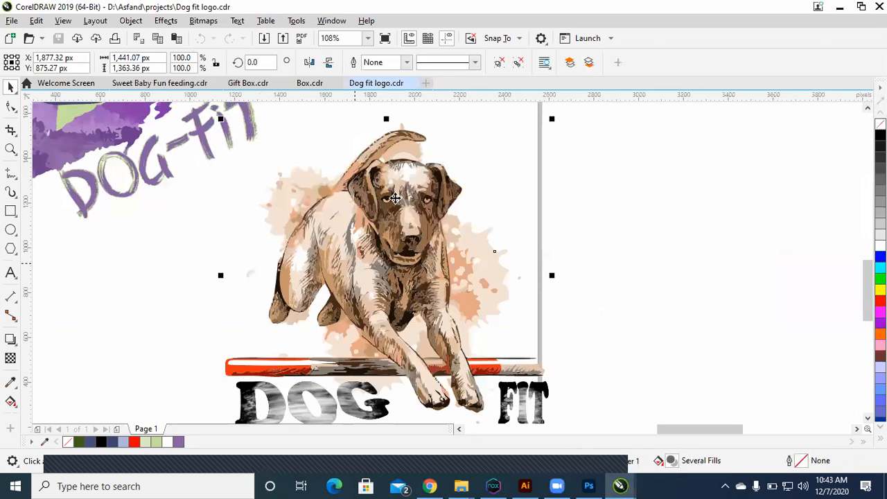
pyautogui.press('F2')
pyautogui.moveTo(258, 149); pyautogui.dragTo(602, 319)
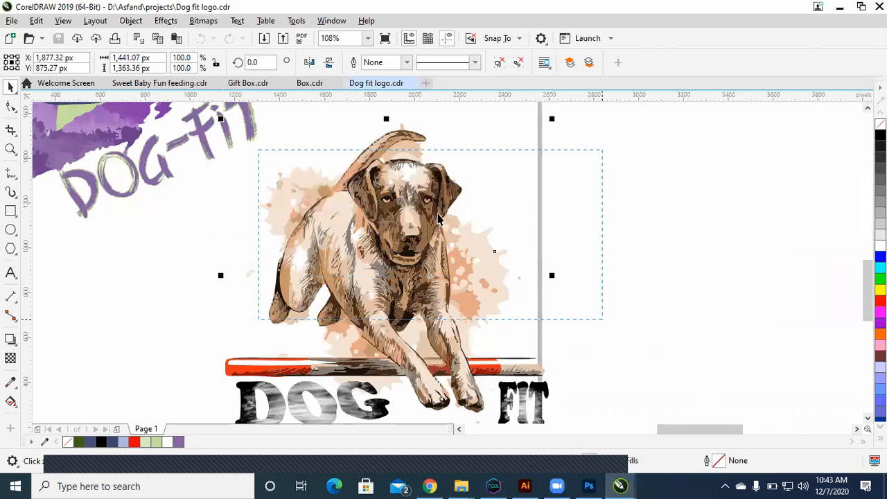
pyautogui.hotkey('ctrl', 'u')
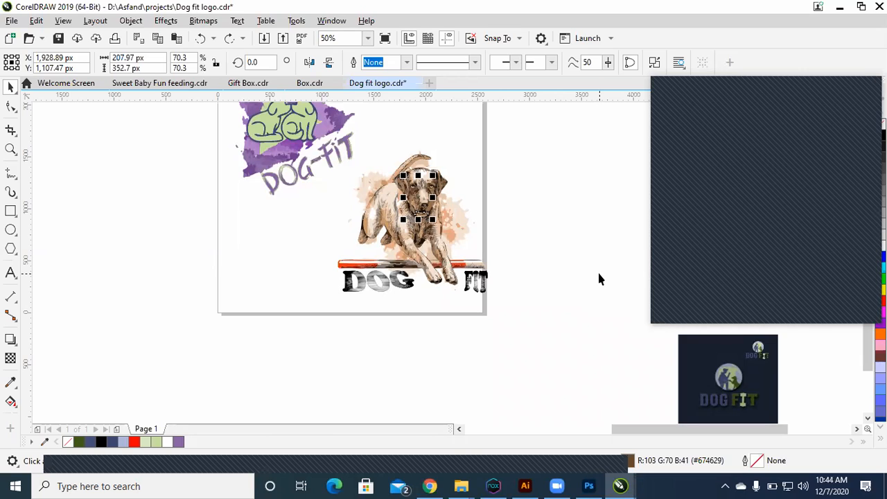
pyautogui.click(487, 243)
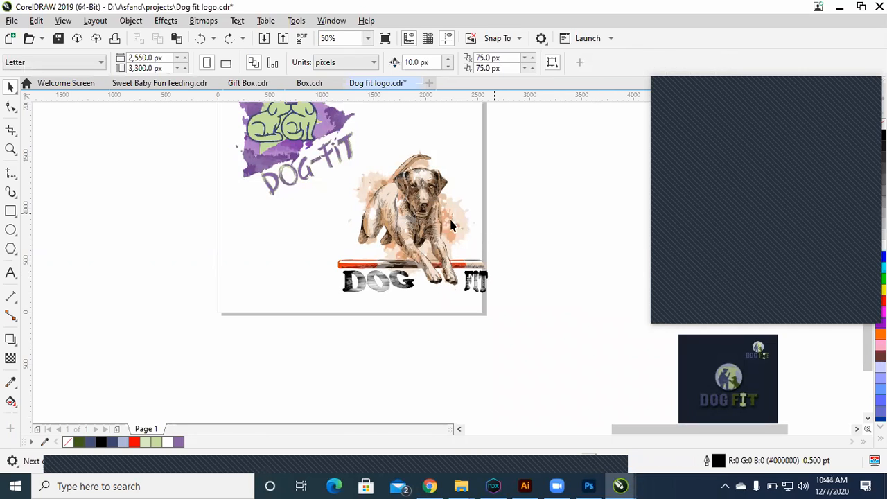
pyautogui.moveTo(363, 153); pyautogui.dragTo(523, 311)
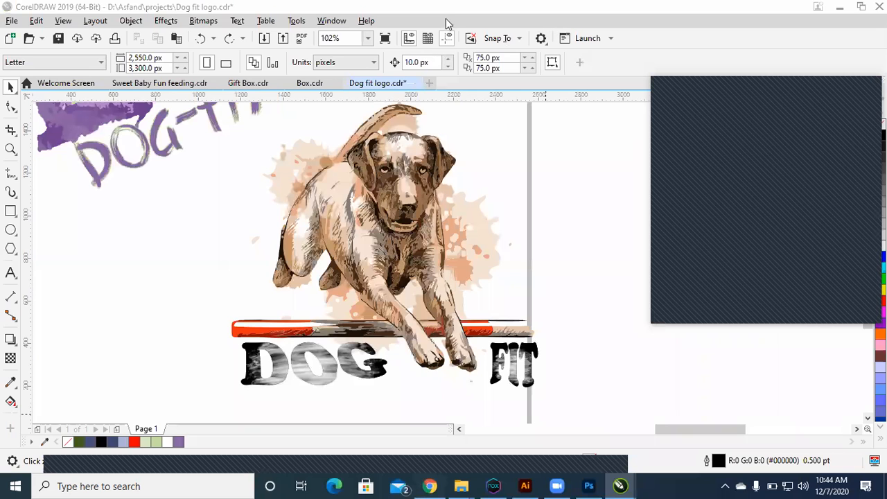
# Step: Switch to Chrome and search Google Images for "dog" in a new browser tab
pyautogui.hotkey('alt', 'Tab')
pyautogui.hotkey('ctrl', 't')
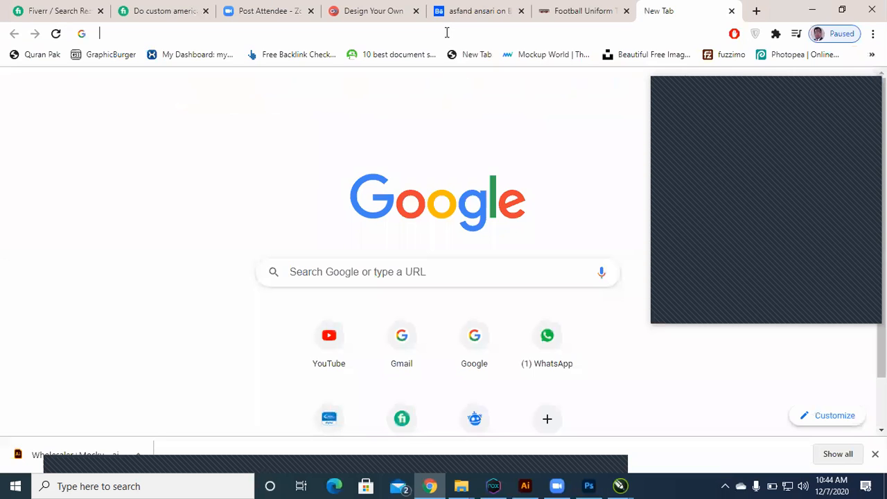
pyautogui.click(447, 32)
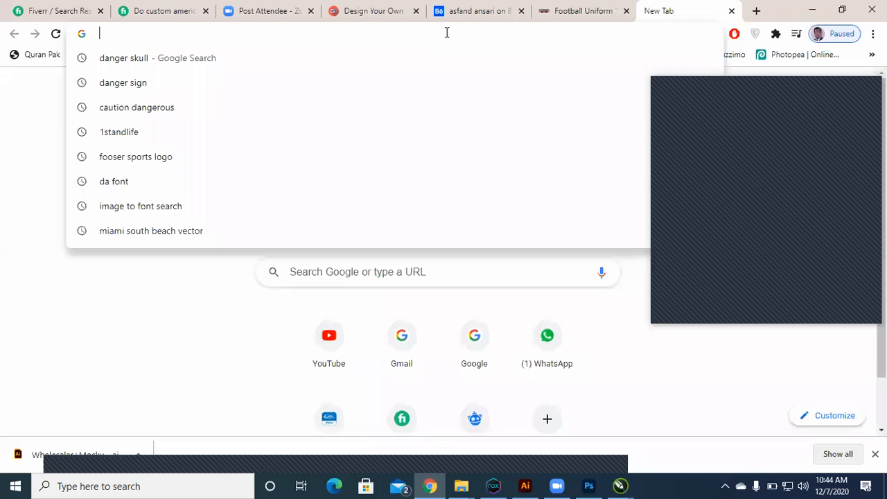
pyautogui.write('dog')
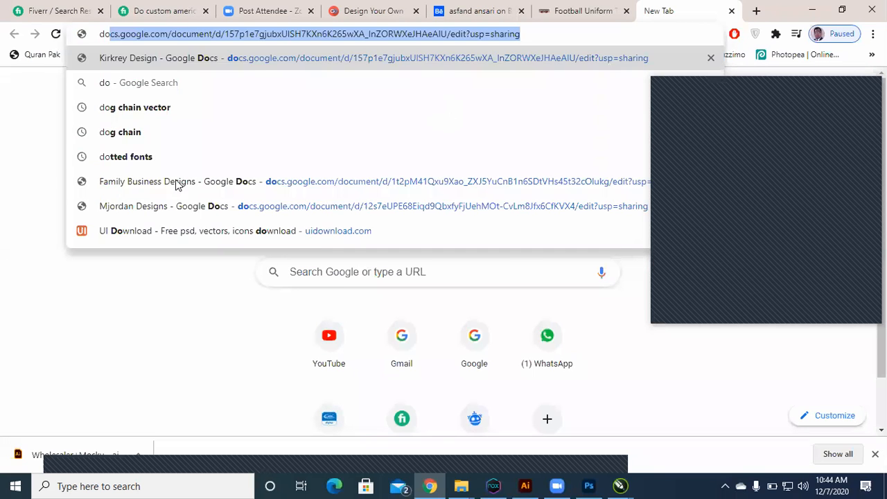
pyautogui.press('Return')
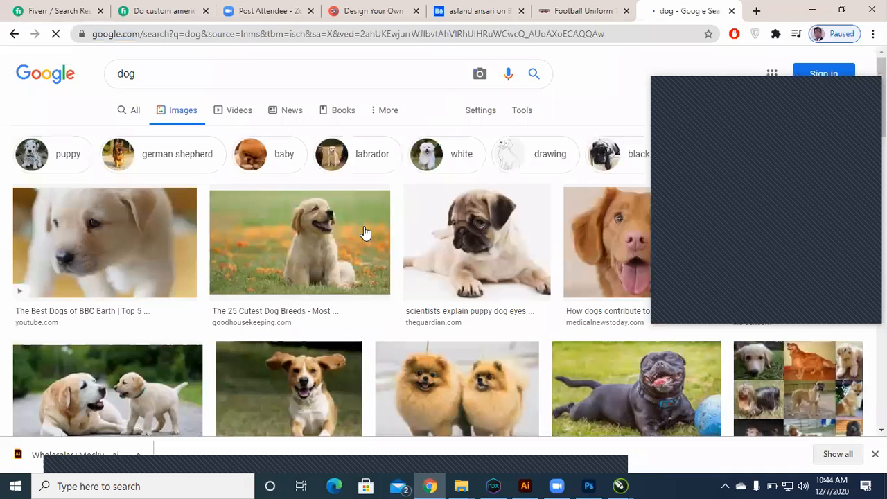
# Step: Open the full-size golden puppy photo from "The 25 Cutest Dog Breeds" result in its own browser tab
pyautogui.click(313, 265)
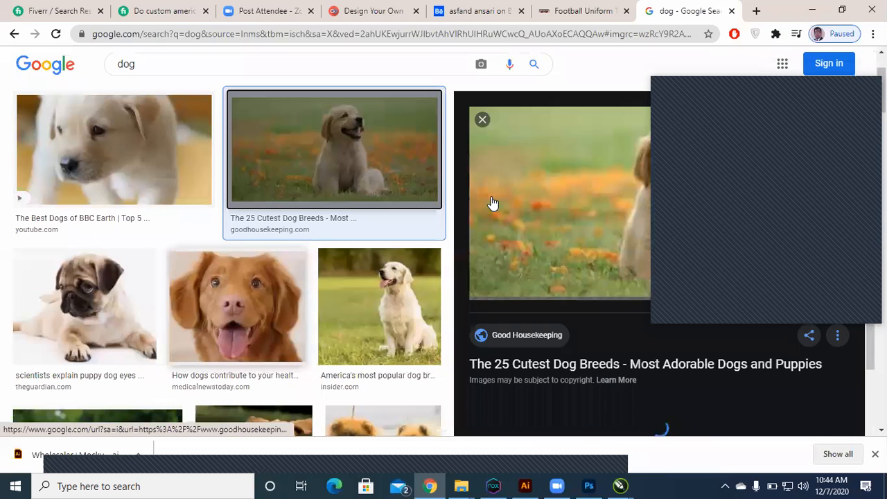
pyautogui.rightClick(491, 201)
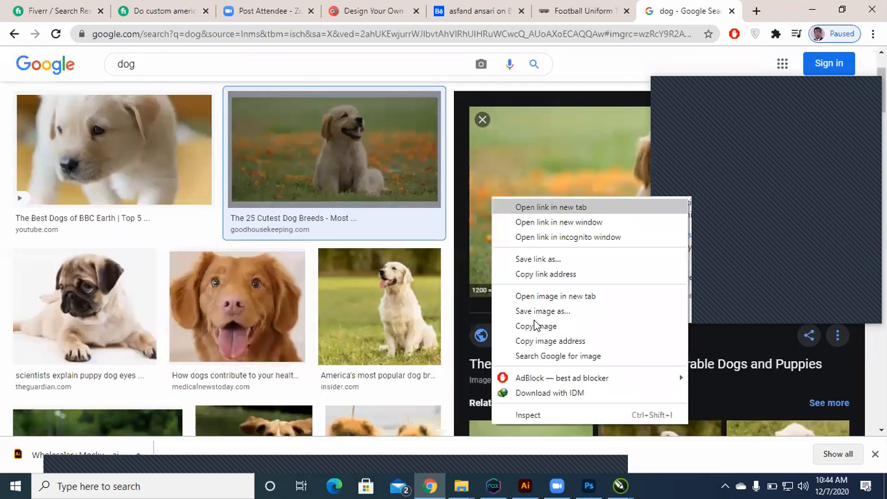
pyautogui.click(542, 296)
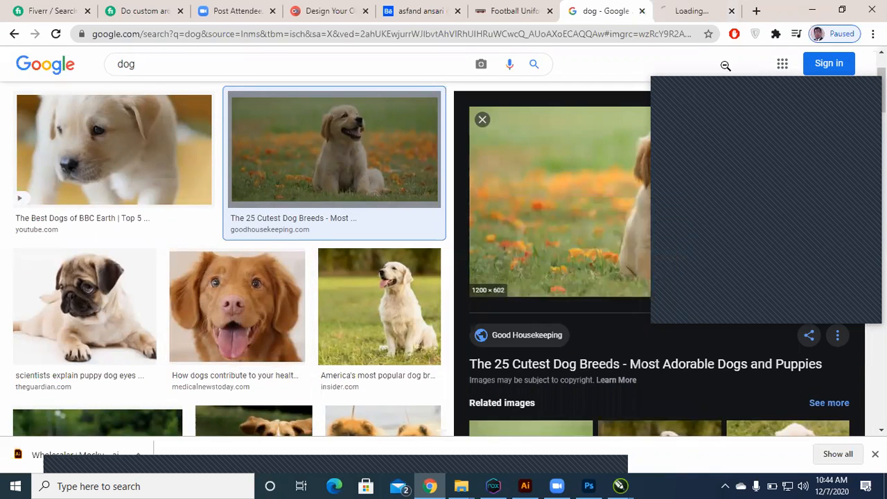
pyautogui.hotkey('ctrl', 'Tab')
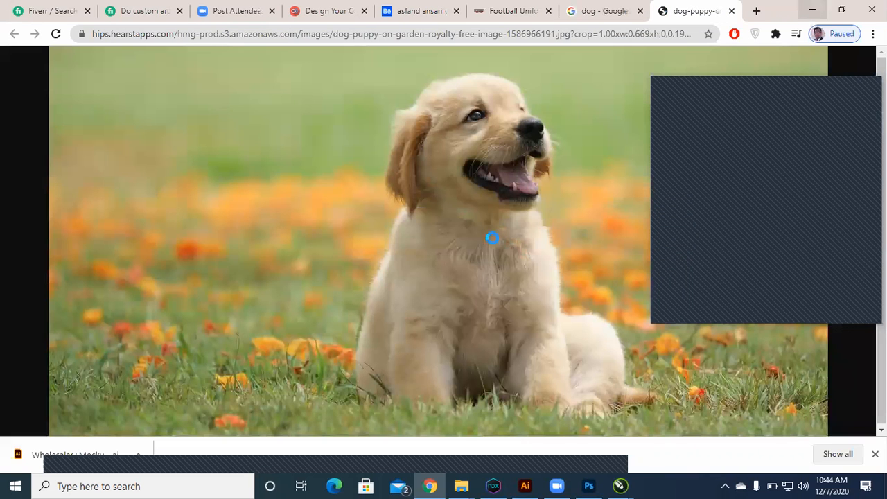
# Step: Switch back to CorelDRAW, paste the copied puppy photo into the Dog fit logo drawing and place it below the page
pyautogui.hotkey('alt', 'Tab')
pyautogui.hotkey('ctrl', 'v')
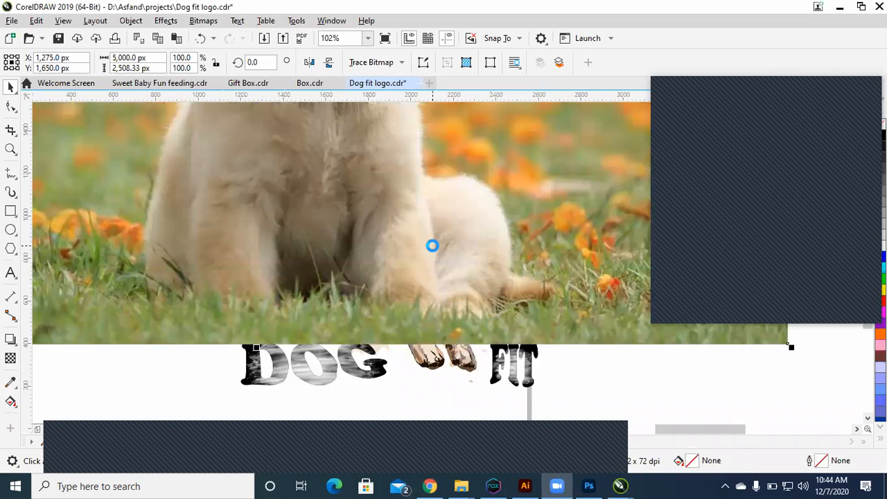
pyautogui.scroll(-5, 431, 242)
pyautogui.click(443, 235)
pyautogui.scroll(-1, 439, 234)
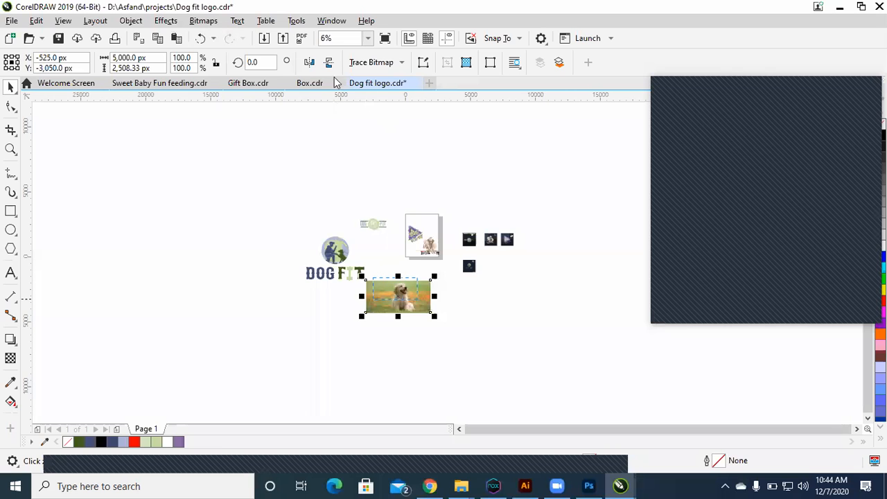
# Step: Convert the pasted puppy photo's bitmap mode to grayscale
pyautogui.hotkey('shift', 'F2')
pyautogui.click(203, 20)
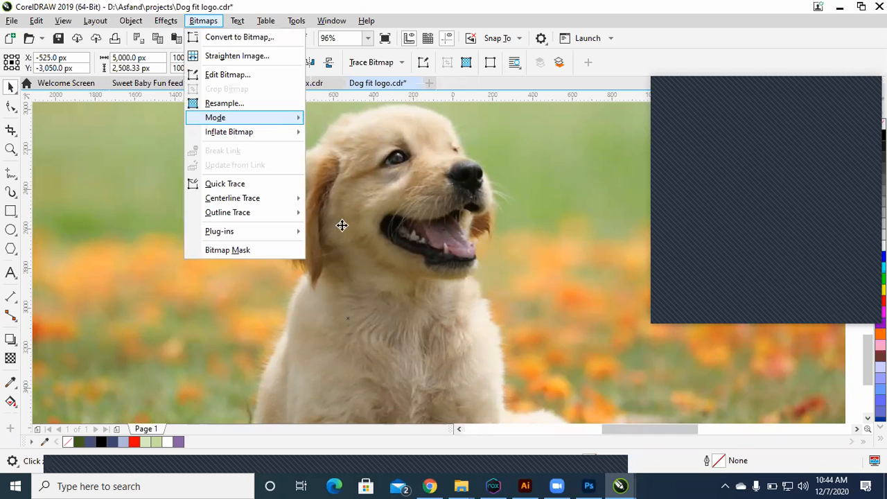
pyautogui.moveTo(277, 118)
pyautogui.click(357, 135)
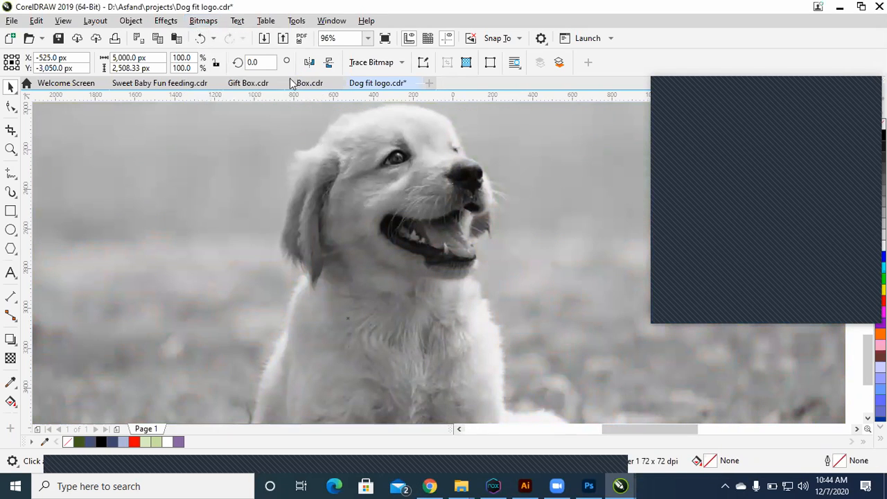
# Step: Apply a Tone Curve adjustment to the puppy photo, shaping an S-curve with points at X 153, Y 170 and X 76, Y 69
pyautogui.click(131, 22)
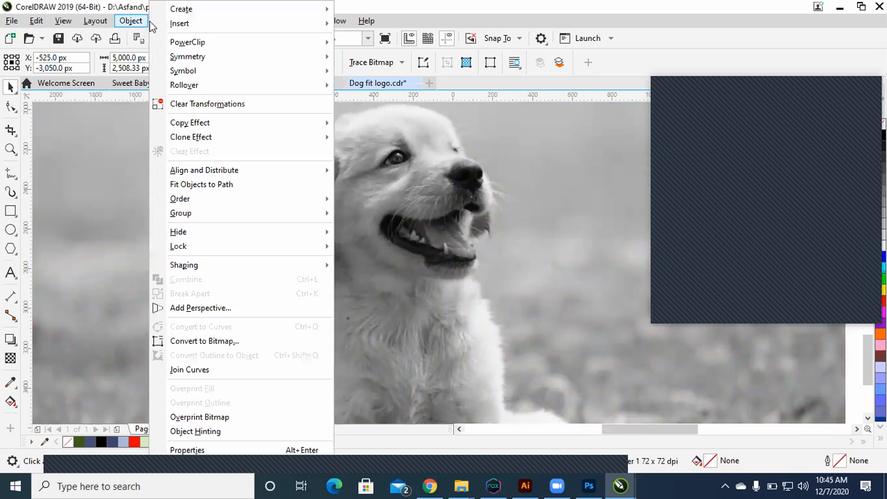
pyautogui.click(151, 25)
pyautogui.click(170, 24)
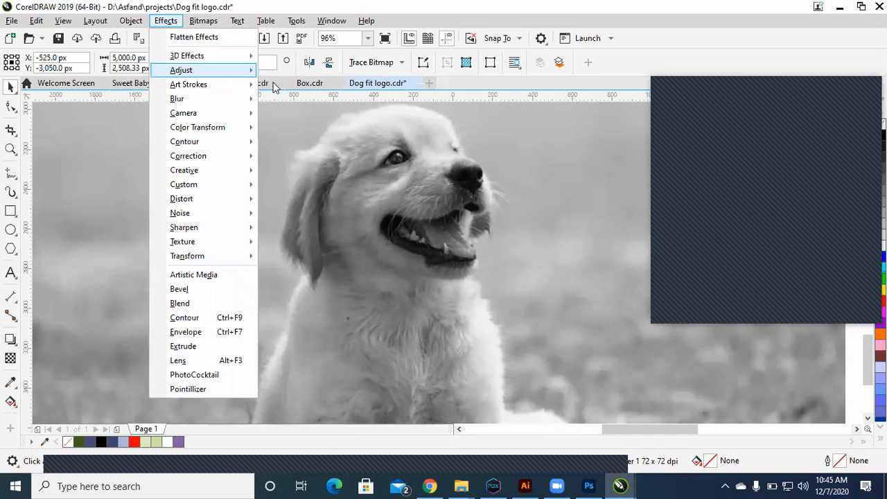
pyautogui.moveTo(201, 69)
pyautogui.click(281, 151)
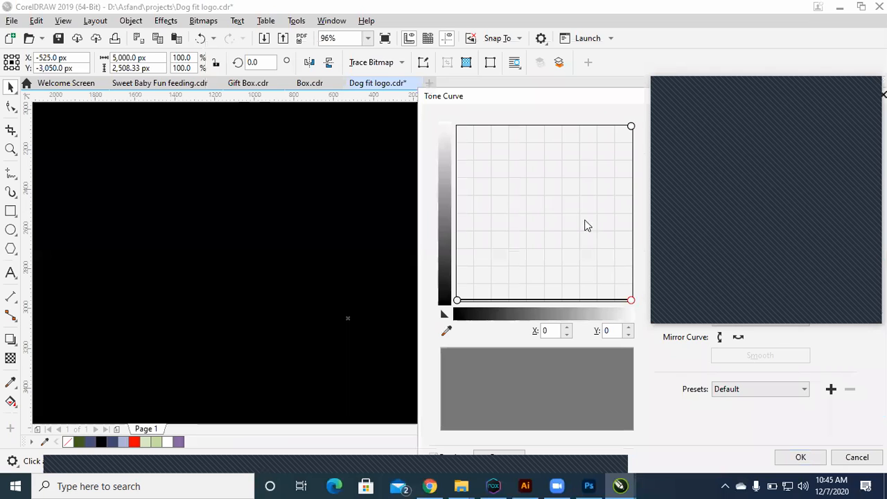
pyautogui.moveTo(567, 196); pyautogui.dragTo(558, 184)
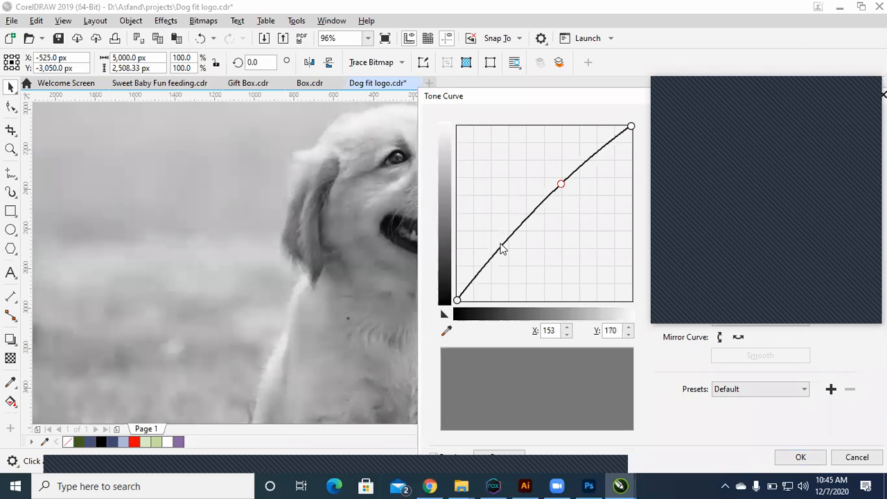
pyautogui.click(502, 248)
pyautogui.moveTo(502, 246); pyautogui.dragTo(509, 254)
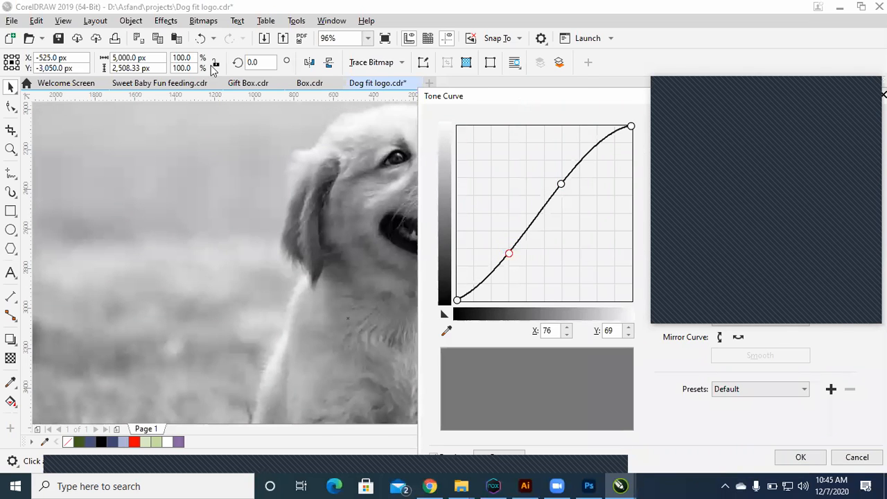
# Step: Try an exaggerated high-contrast Tone Curve on the puppy photo with an added point at X 151, Y 182, and undo it
pyautogui.moveTo(519, 96); pyautogui.dragTo(210, 65)
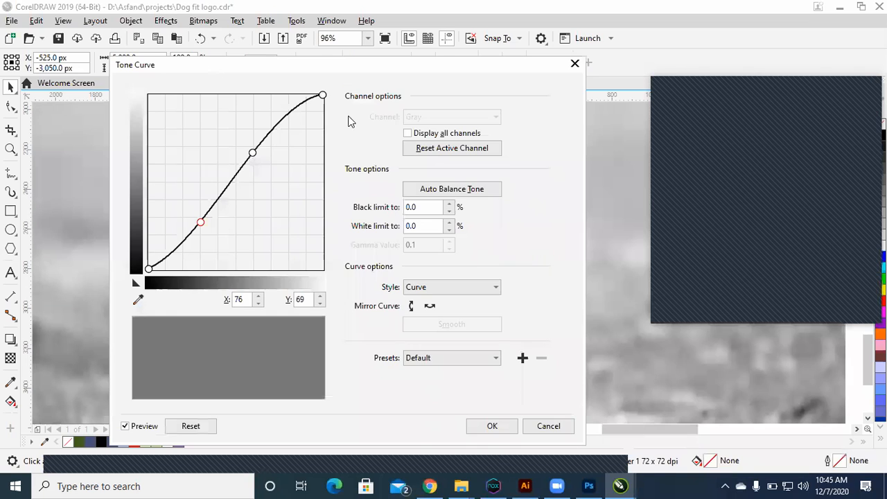
pyautogui.click(252, 144)
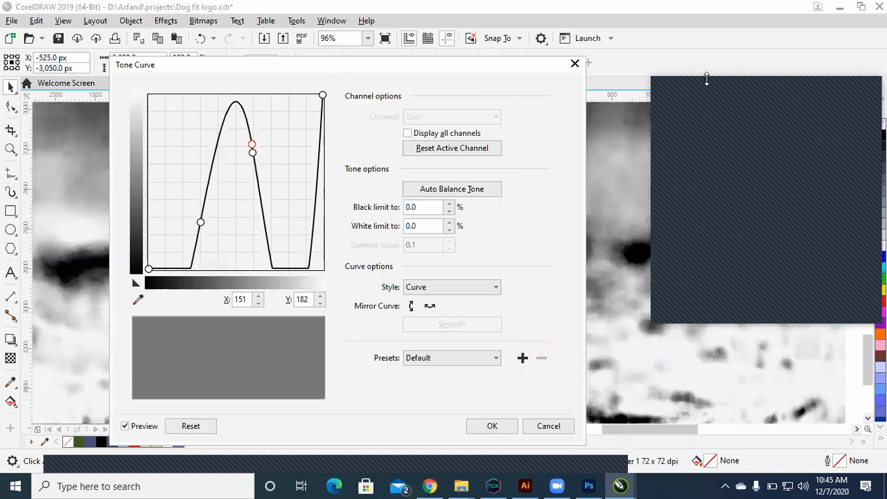
pyautogui.moveTo(208, 64); pyautogui.dragTo(591, 78)
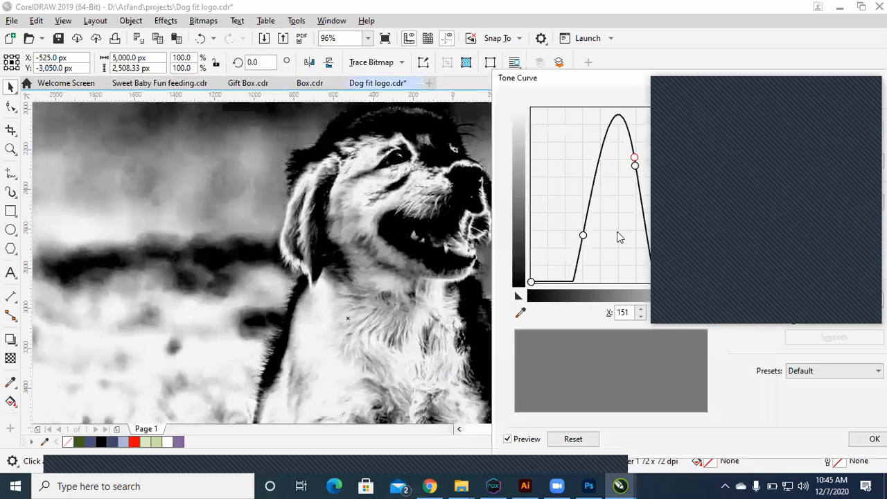
pyautogui.click(595, 184)
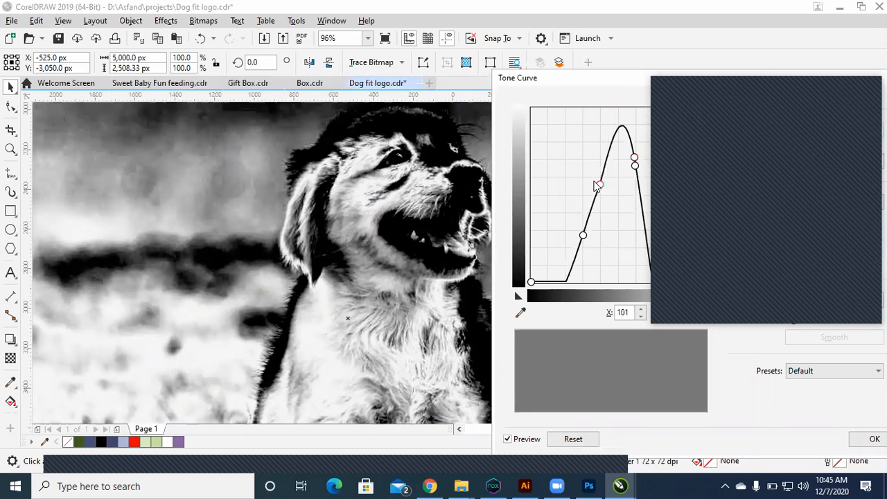
pyautogui.click(575, 268)
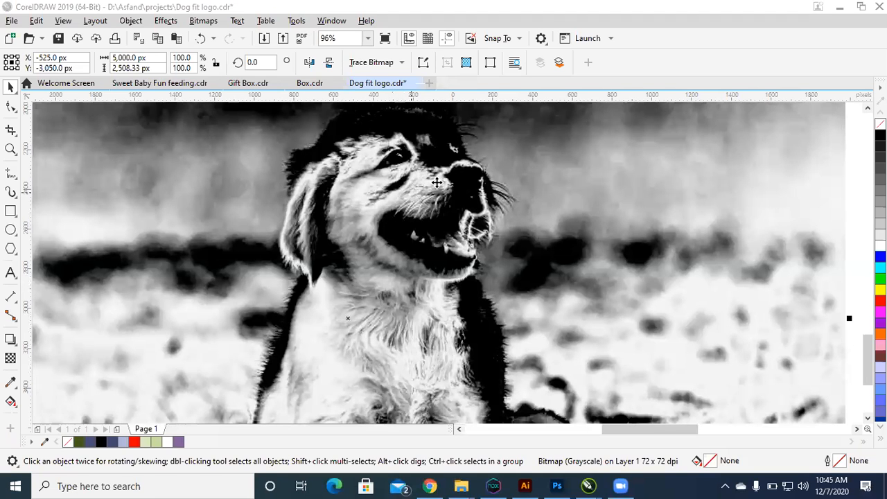
pyautogui.click(544, 193)
pyautogui.hotkey('ctrl', 'z')
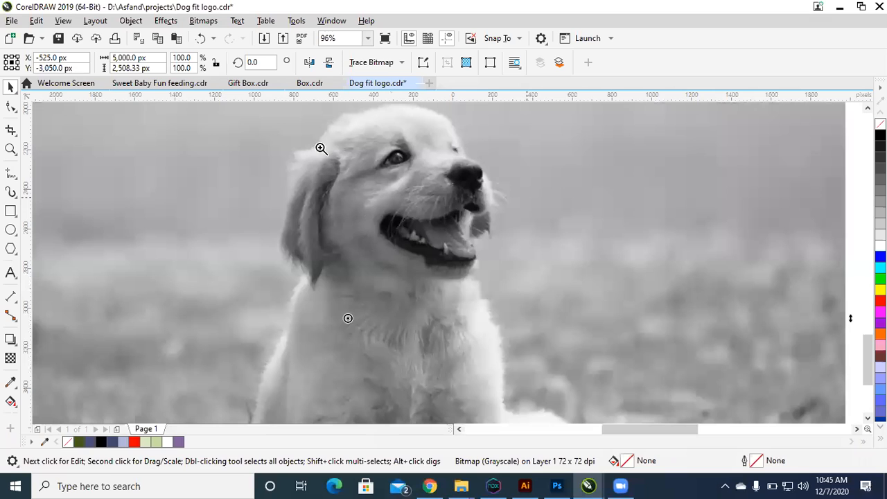
# Step: Start a straight-segment Bézier outline on the puppy's back, tracing the body edge upward
pyautogui.hotkey('shift', 'F2')
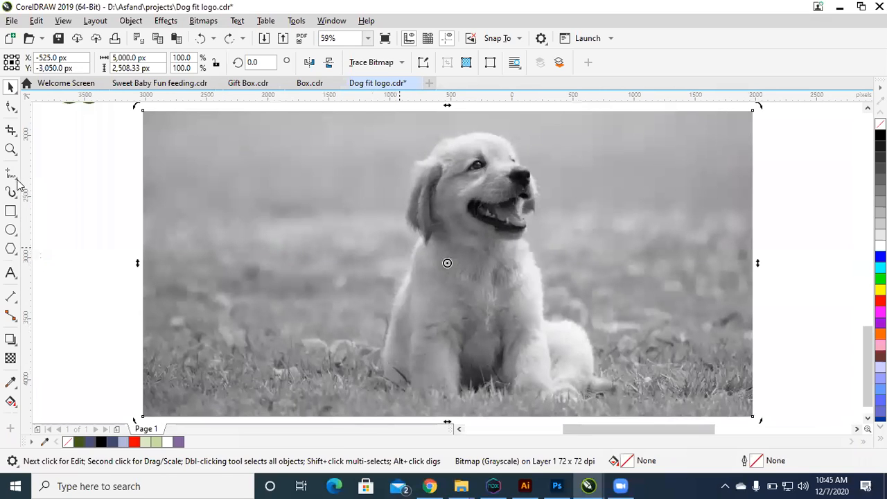
pyautogui.scroll(1, 479, 220)
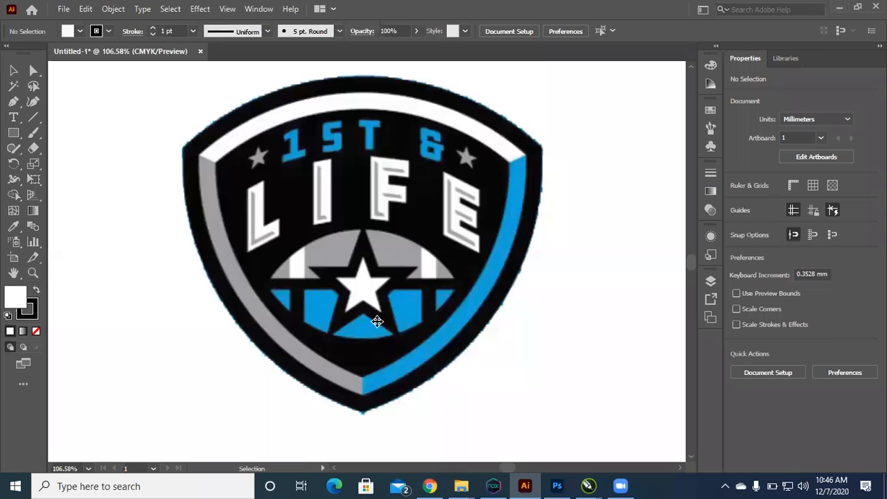
pyautogui.click(376, 321)
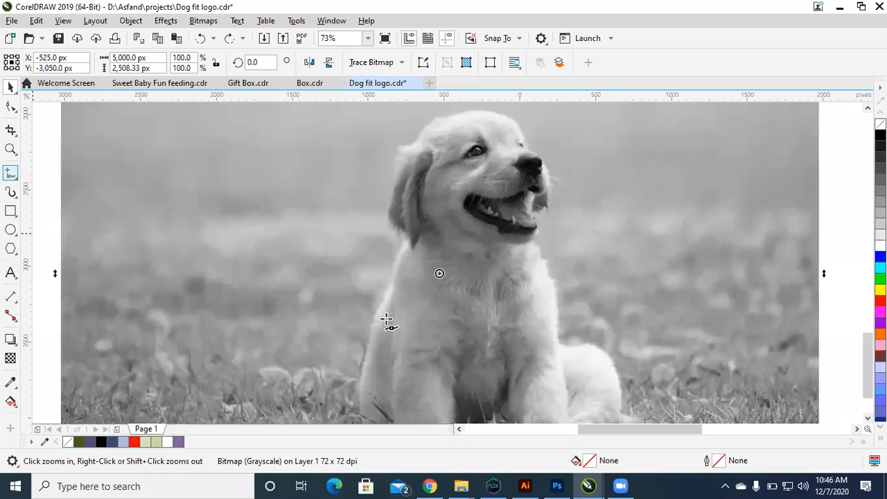
pyautogui.press('F5')
pyautogui.press('space')
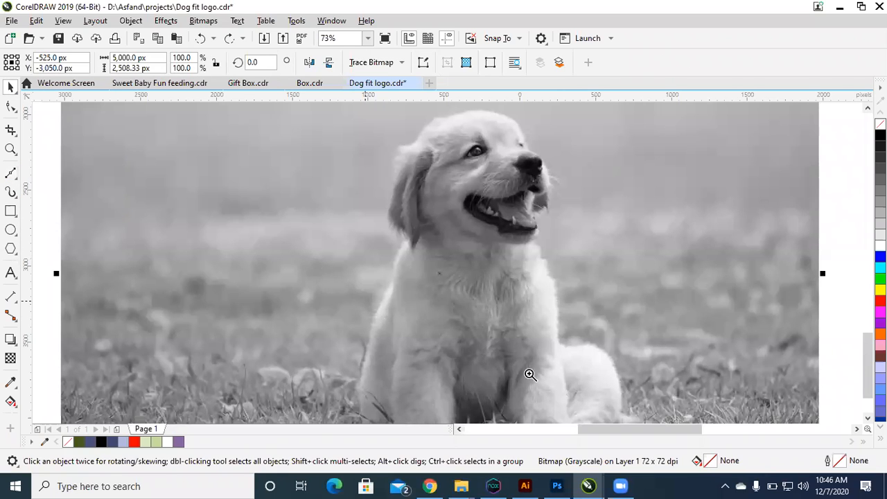
pyautogui.press('space')
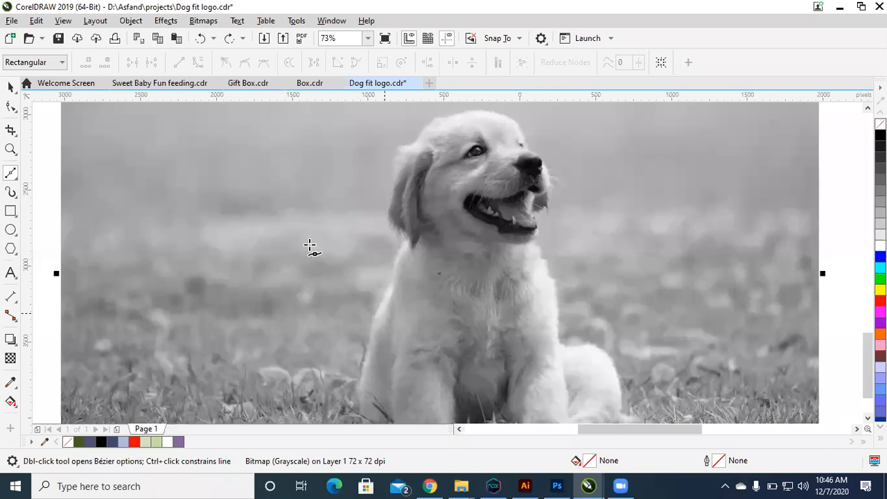
pyautogui.scroll(3, 307, 247)
pyautogui.click(313, 232)
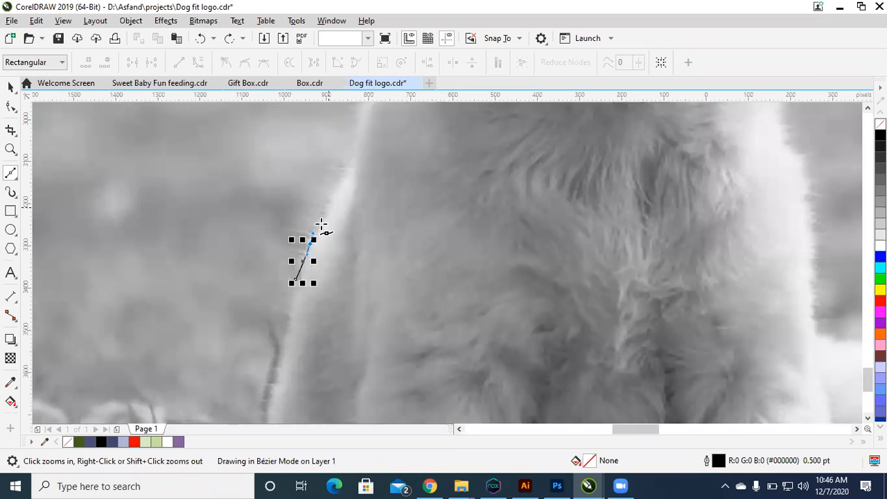
pyautogui.hotkey('ctrl', 'z')
pyautogui.click(307, 245)
pyautogui.click(337, 182)
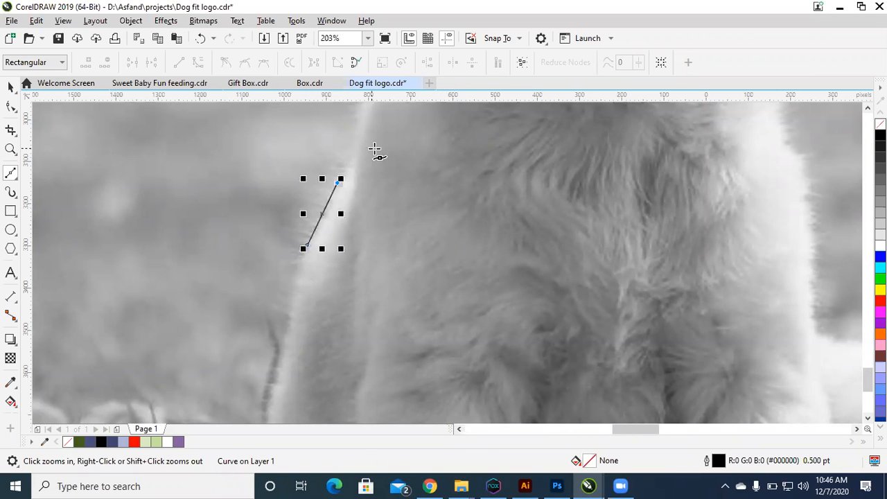
pyautogui.click(356, 134)
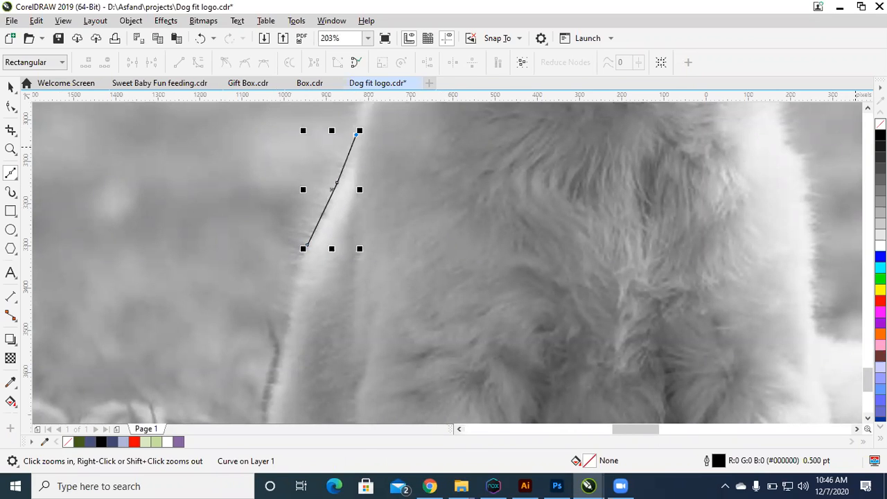
# Step: Continue the Bézier outline up the back of the neck and around the lower tip of the puppy's ear
pyautogui.scroll(1, 447, 262)
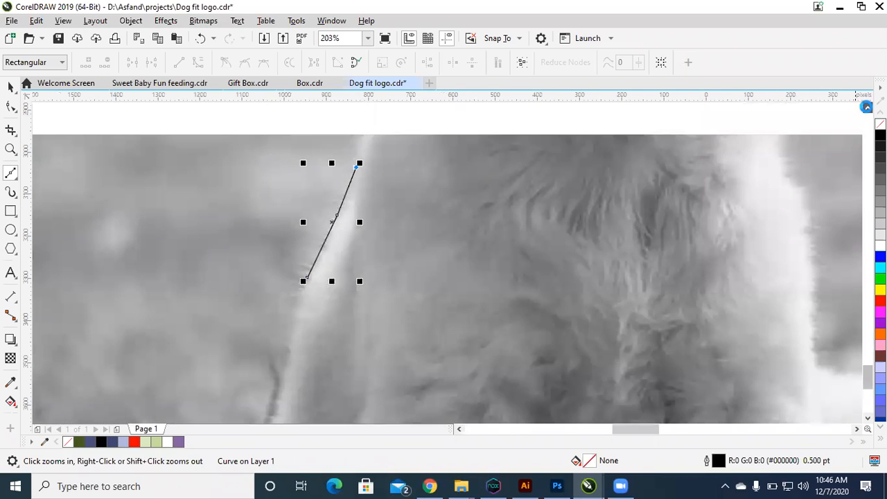
pyautogui.scroll(7, 287, 386)
pyautogui.click(364, 357)
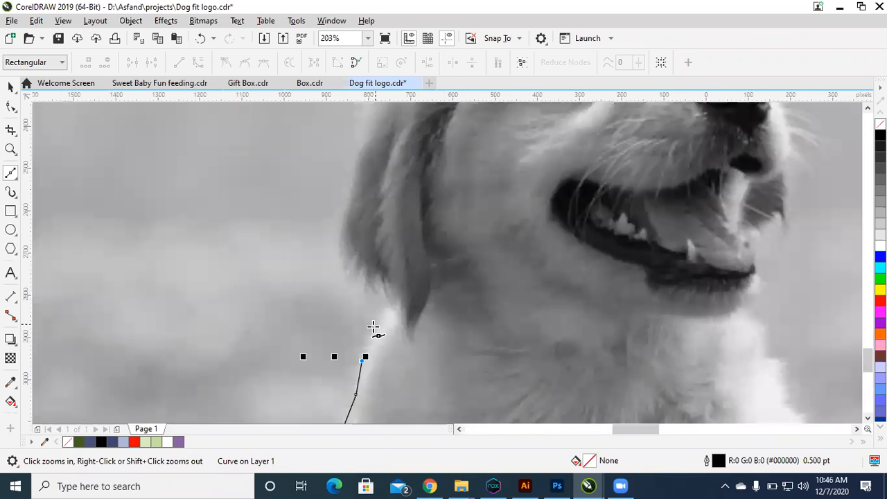
pyautogui.click(381, 315)
pyautogui.click(383, 286)
pyautogui.click(346, 263)
pyautogui.click(346, 210)
# Step: Extend the outline up the outer edge of the ear and over its top to where it meets the head
pyautogui.scroll(2, 341, 355)
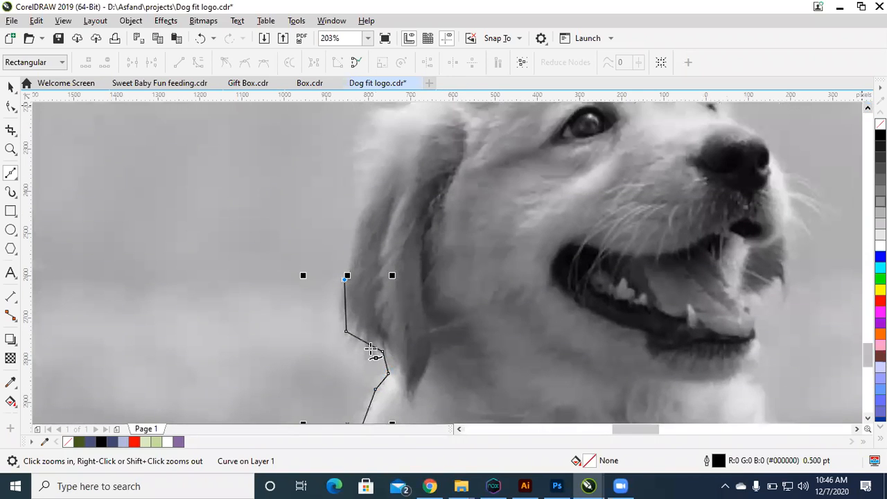
pyautogui.scroll(3, 347, 354)
pyautogui.click(349, 349)
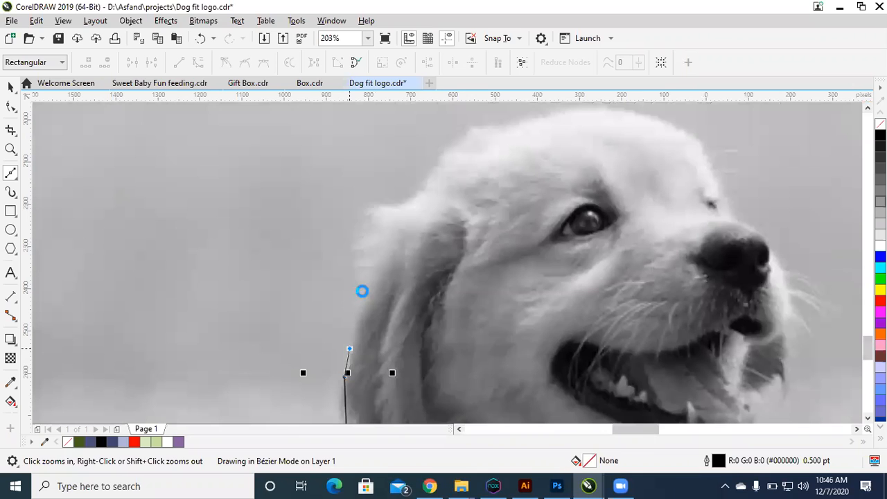
pyautogui.click(361, 291)
pyautogui.click(359, 237)
pyautogui.click(367, 211)
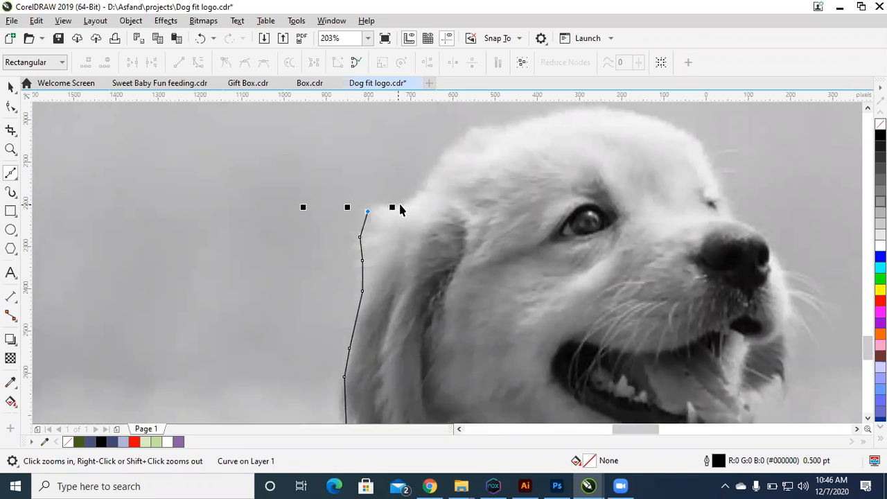
pyautogui.click(399, 205)
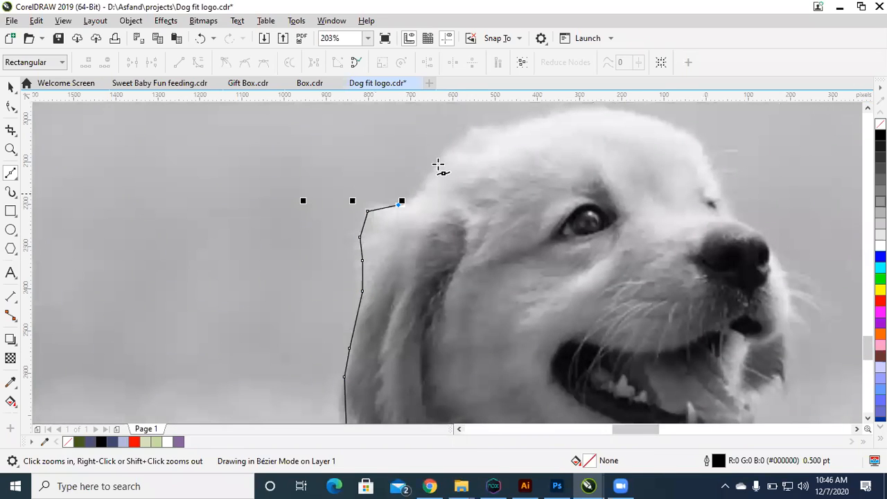
pyautogui.click(422, 191)
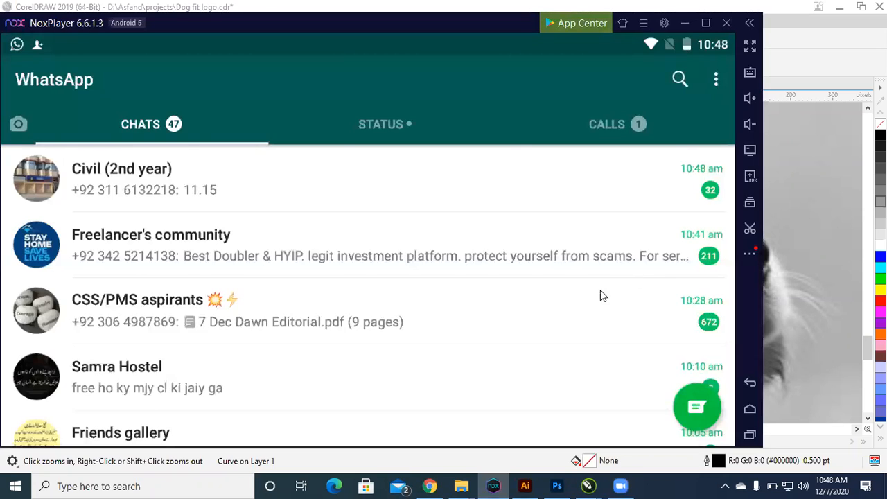
pyautogui.moveTo(497, 283); pyautogui.dragTo(234, 284)
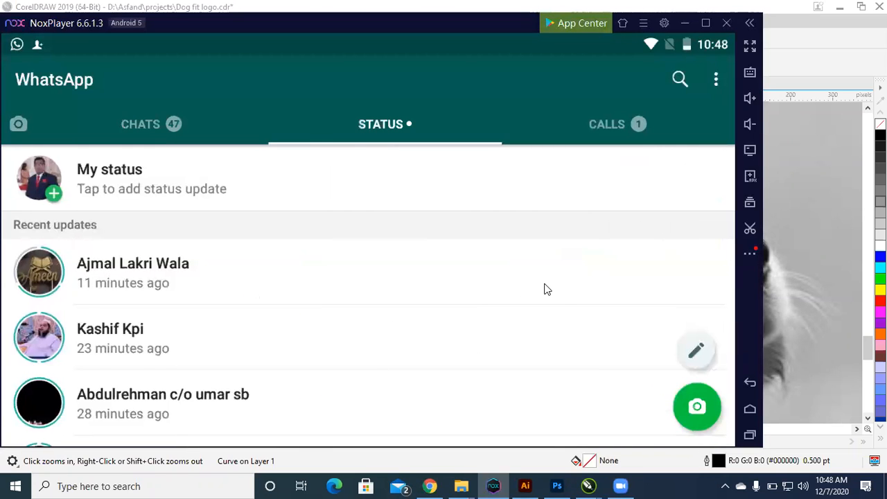
pyautogui.moveTo(544, 289); pyautogui.dragTo(312, 289)
pyautogui.moveTo(312, 289); pyautogui.dragTo(546, 289)
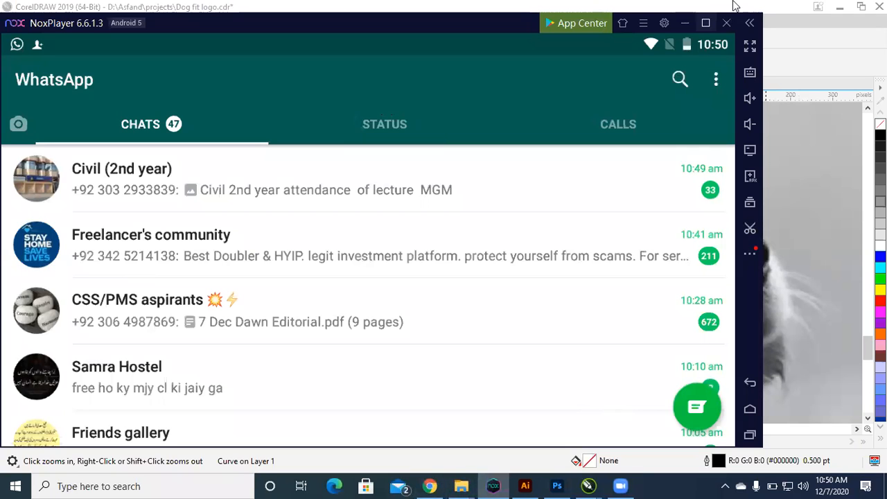
pyautogui.click(685, 22)
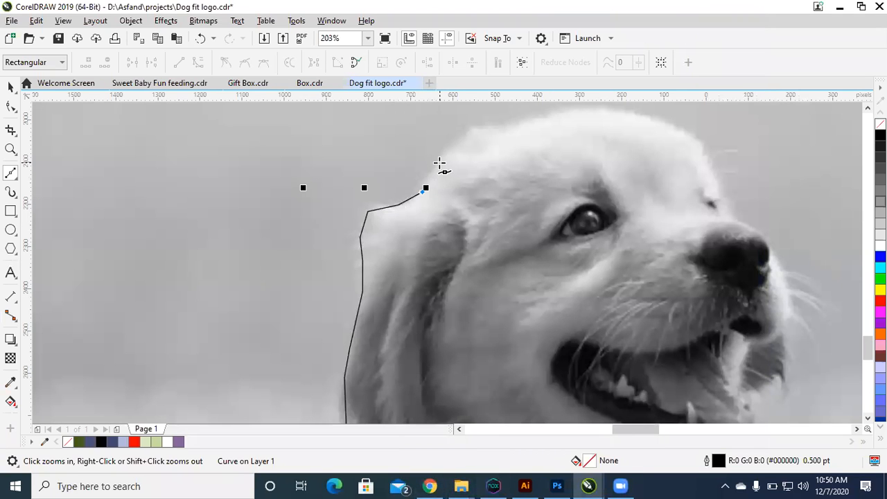
# Step: Trace the Bézier outline over the back and crown of the puppy's head to the forehead
pyautogui.click(439, 163)
pyautogui.click(472, 122)
pyautogui.click(500, 128)
pyautogui.click(558, 110)
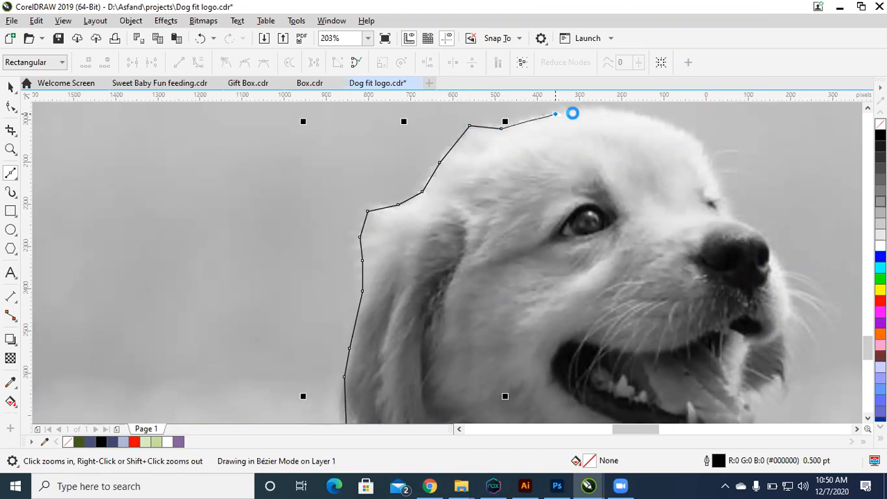
pyautogui.click(679, 124)
# Step: Trace down the forehead and over the nose to the front of the muzzle, undoing the misplaced last point
pyautogui.click(722, 184)
pyautogui.click(732, 219)
pyautogui.click(762, 234)
pyautogui.click(784, 281)
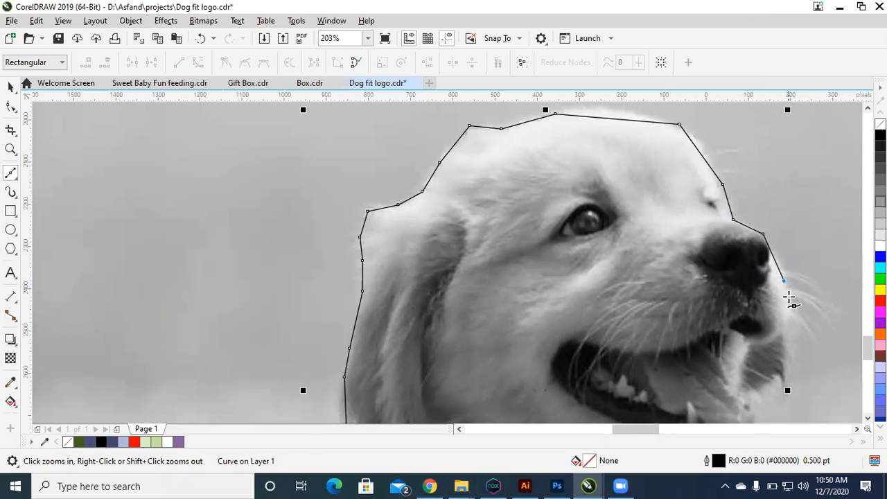
pyautogui.click(787, 298)
pyautogui.hotkey('ctrl', 'z')
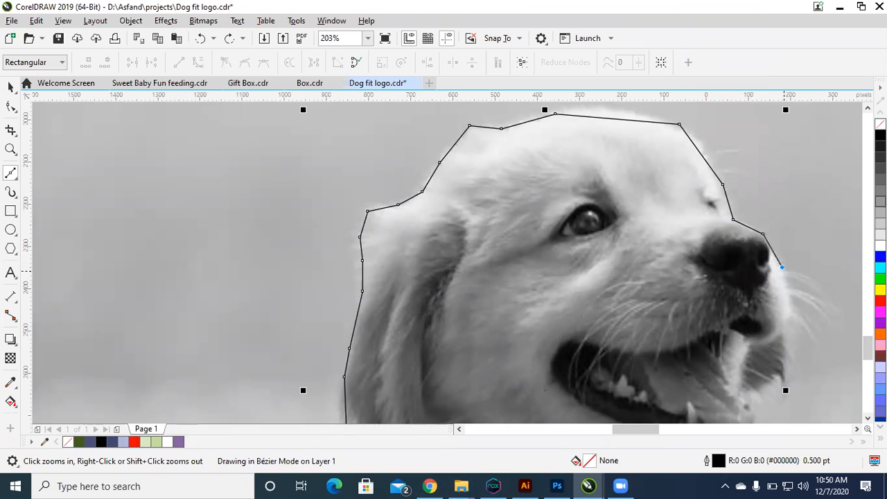
# Step: Trace the upper whiskers beside the muzzle as narrow zigzag spikes in the Bézier outline
pyautogui.press('Escape')
pyautogui.moveTo(698, 205); pyautogui.dragTo(874, 340)
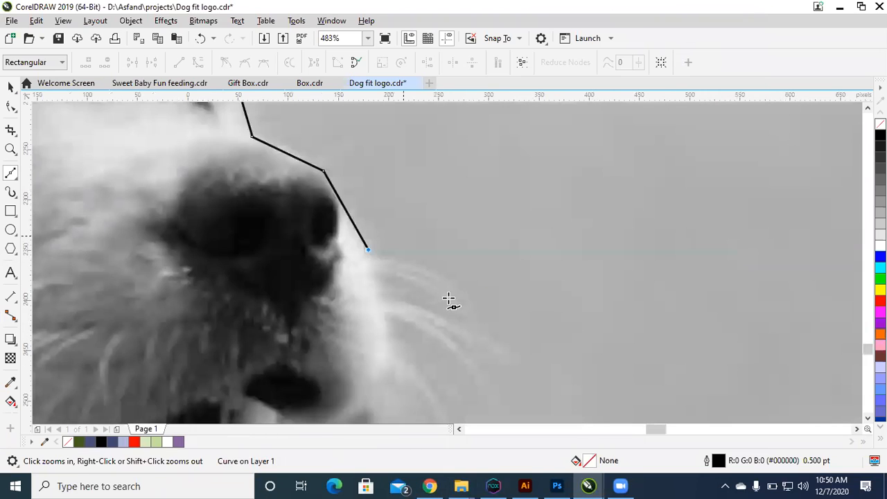
pyautogui.click(380, 259)
pyautogui.click(417, 267)
pyautogui.click(471, 295)
pyautogui.moveTo(386, 267); pyautogui.dragTo(465, 307)
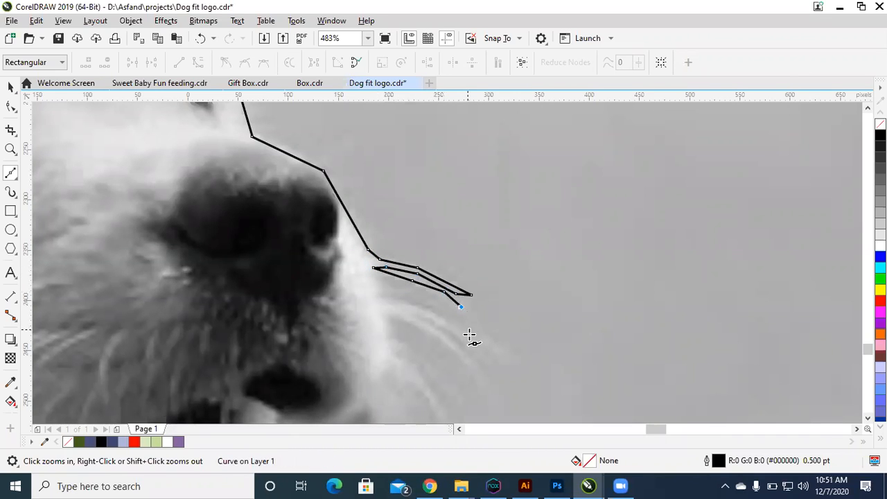
pyautogui.click(469, 333)
pyautogui.click(430, 320)
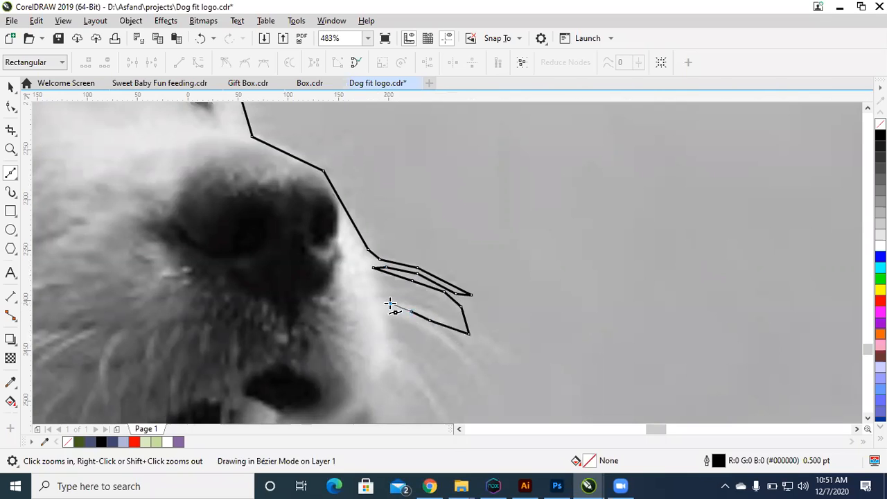
pyautogui.click(390, 303)
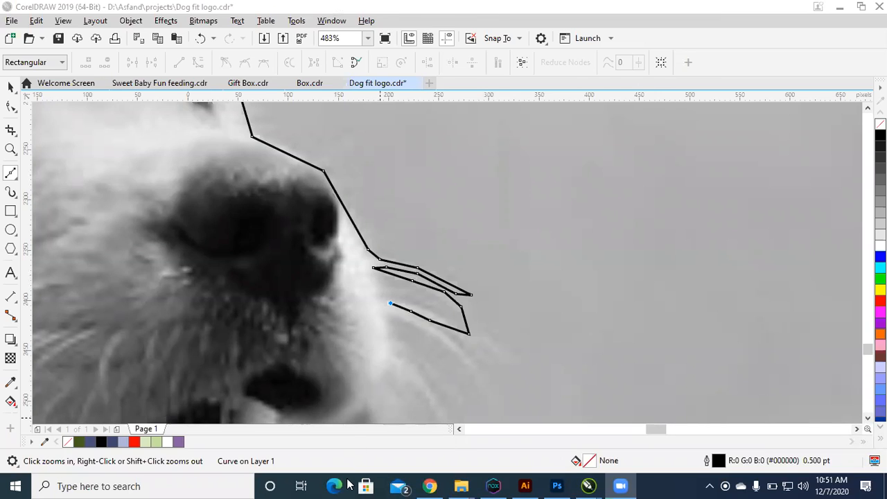
pyautogui.click(503, 485)
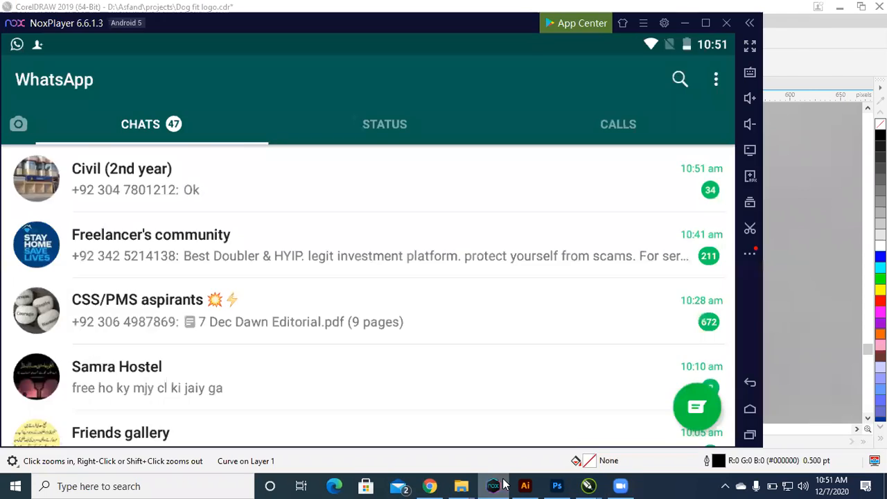
pyautogui.click(504, 485)
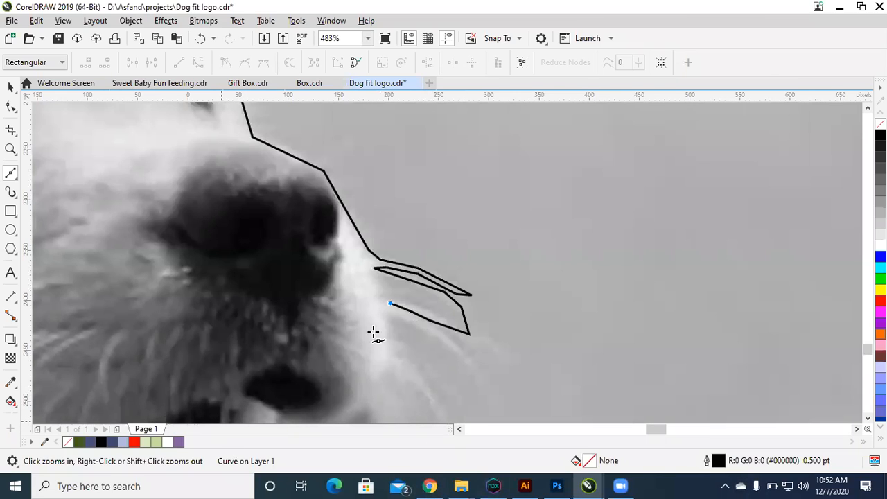
# Step: Trace the lower whiskers beside the muzzle as zigzag spikes, continuing the Bézier outline
pyautogui.click(399, 315)
pyautogui.click(464, 359)
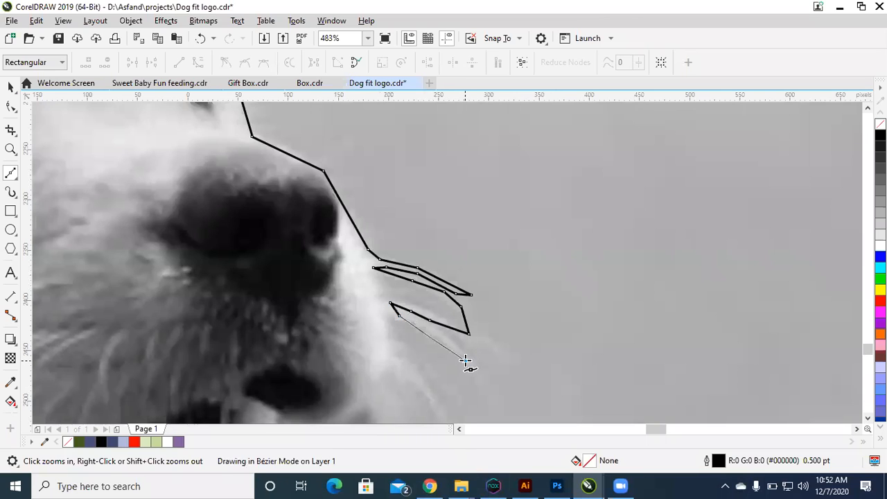
pyautogui.click(389, 326)
pyautogui.click(417, 377)
pyautogui.scroll(-1, 439, 395)
pyautogui.press('F2')
pyautogui.moveTo(296, 288); pyautogui.dragTo(601, 487)
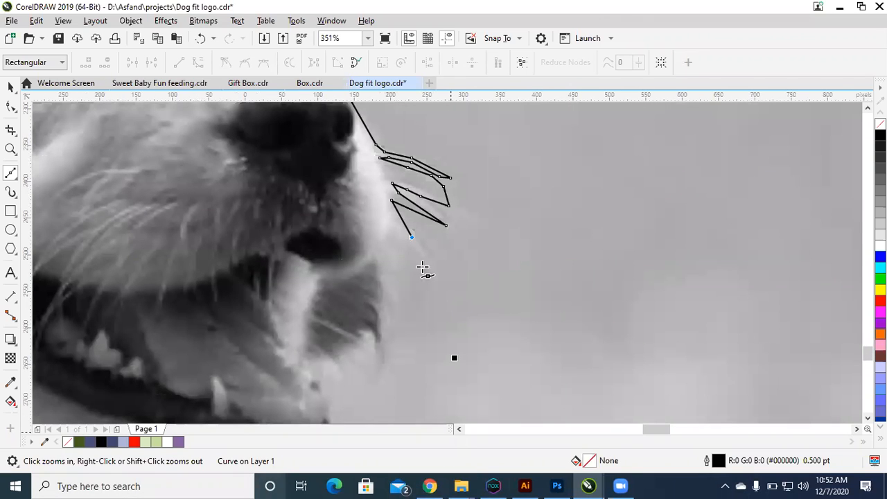
pyautogui.click(427, 264)
pyautogui.click(391, 235)
# Step: Continue the outline down the front of the muzzle, past the open mouth and chin to the throat, undoing the misplaced point
pyautogui.click(389, 285)
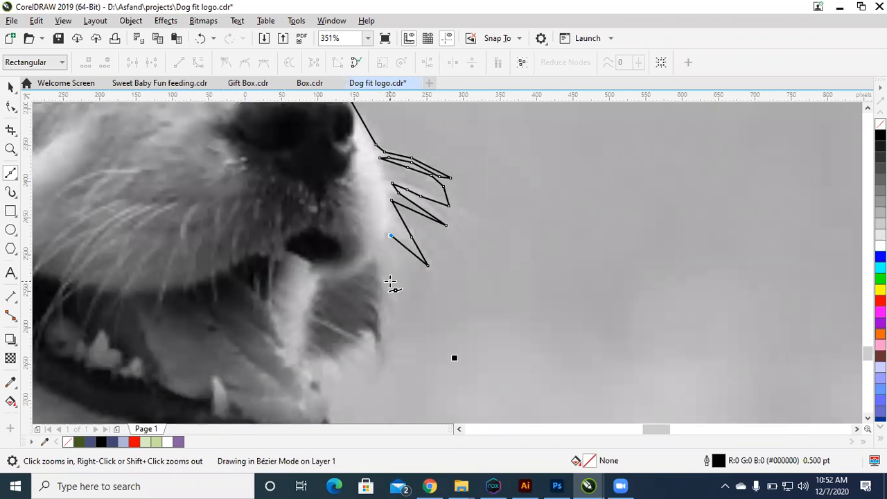
pyautogui.click(394, 342)
pyautogui.scroll(-2, 394, 342)
pyautogui.scroll(-1, 395, 343)
pyautogui.press('F2')
pyautogui.moveTo(216, 269); pyautogui.dragTo(478, 435)
pyautogui.hotkey('ctrl', 'z')
pyautogui.moveTo(511, 218)
pyautogui.mouseDown()
pyautogui.moveTo(491, 240)
pyautogui.moveTo(497, 286)
pyautogui.mouseUp()
pyautogui.click(491, 240)
pyautogui.click(492, 275)
pyautogui.click(486, 284)
# Step: Trace the outline from the throat down the neck and chest to where the body meets the haunch
pyautogui.click(495, 314)
pyautogui.click(505, 338)
pyautogui.click(519, 367)
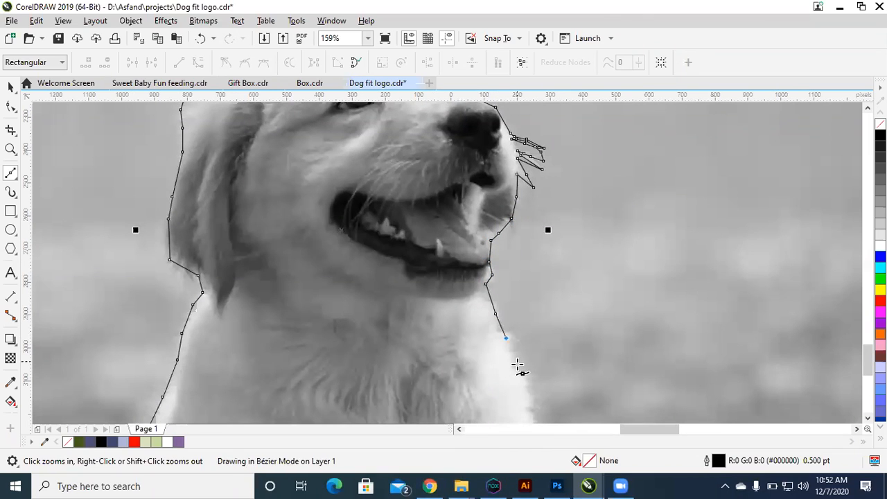
pyautogui.scroll(-5, 531, 391)
pyautogui.press('F2')
pyautogui.moveTo(332, 303); pyautogui.dragTo(679, 487)
pyautogui.press('F2')
pyautogui.moveTo(303, 165); pyautogui.dragTo(603, 357)
pyautogui.click(497, 261)
pyautogui.click(502, 306)
pyautogui.click(504, 339)
# Step: Trace over the puppy's haunch and down its outer edge to the tip of the hind foot
pyautogui.click(525, 342)
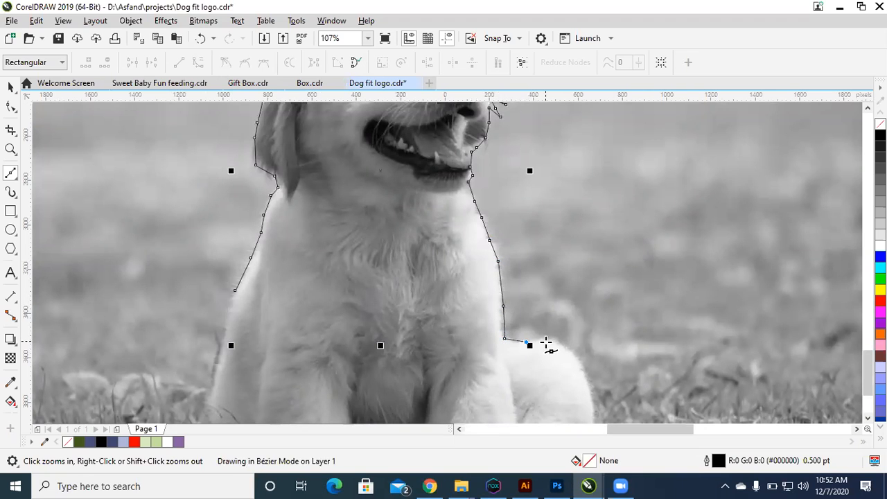
pyautogui.click(567, 349)
pyautogui.click(589, 390)
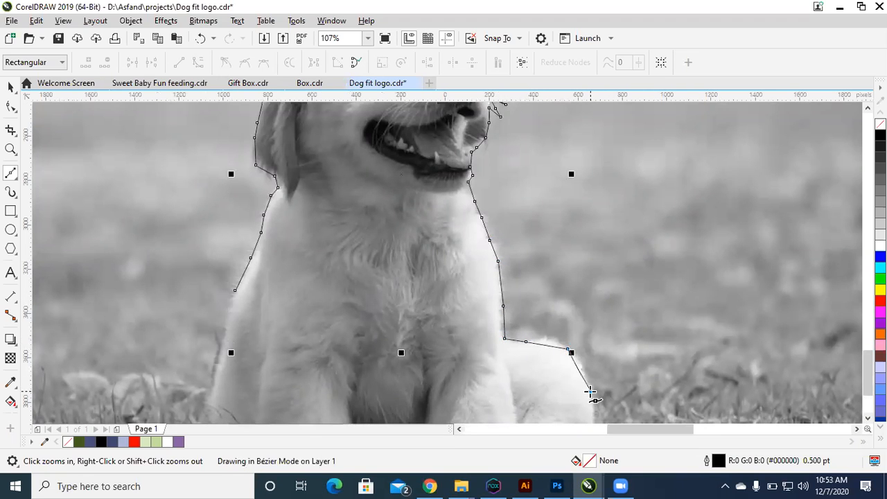
pyautogui.scroll(-2, 590, 391)
pyautogui.moveTo(491, 383); pyautogui.dragTo(627, 456)
pyautogui.click(621, 269)
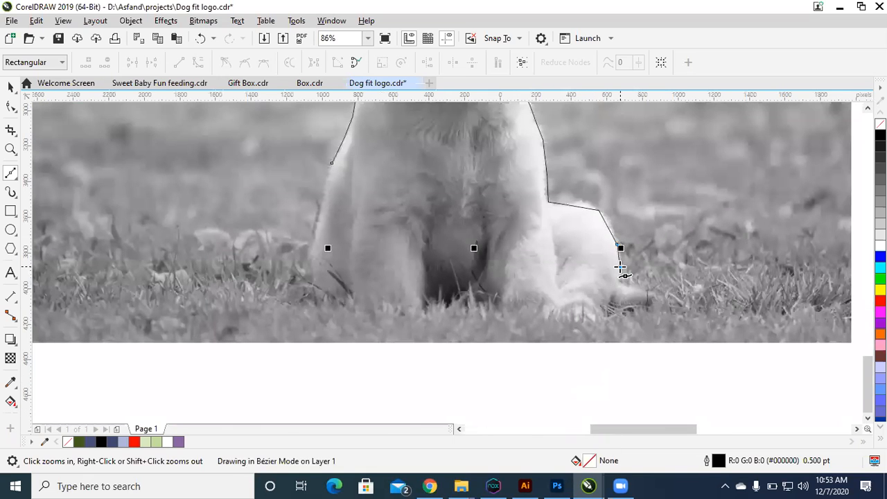
pyautogui.click(622, 284)
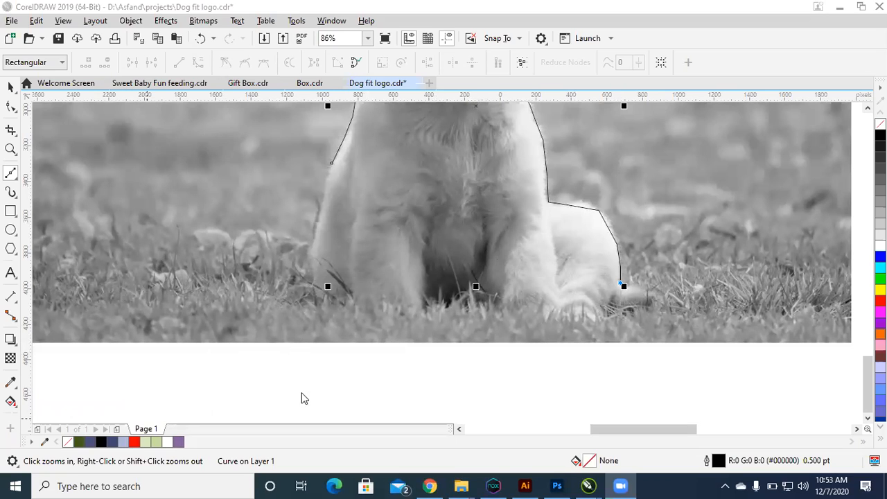
pyautogui.click(645, 305)
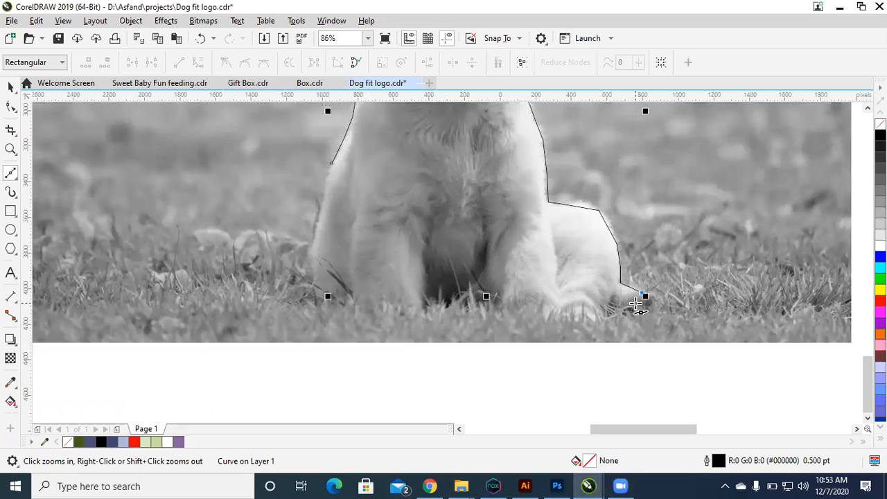
# Step: Trace the outline back beneath the hind foot and nearest front paw into the gap between the front legs
pyautogui.click(590, 322)
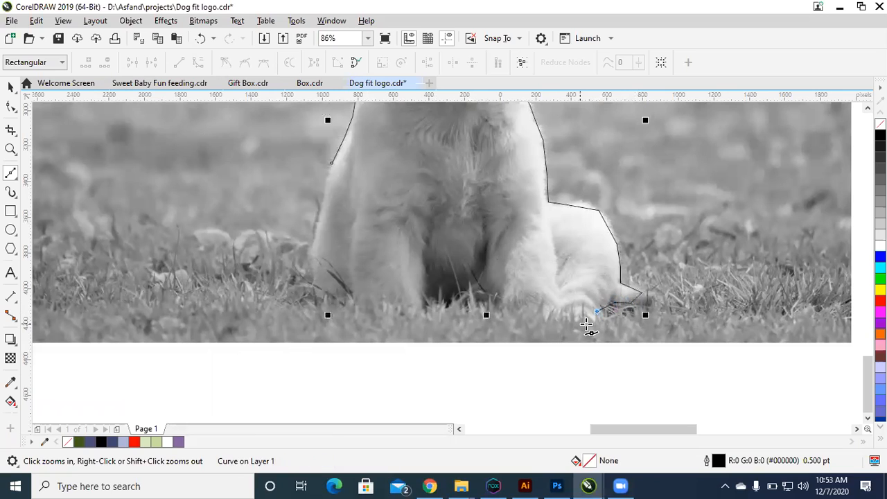
pyautogui.click(547, 322)
pyautogui.click(498, 317)
pyautogui.click(492, 298)
pyautogui.click(432, 305)
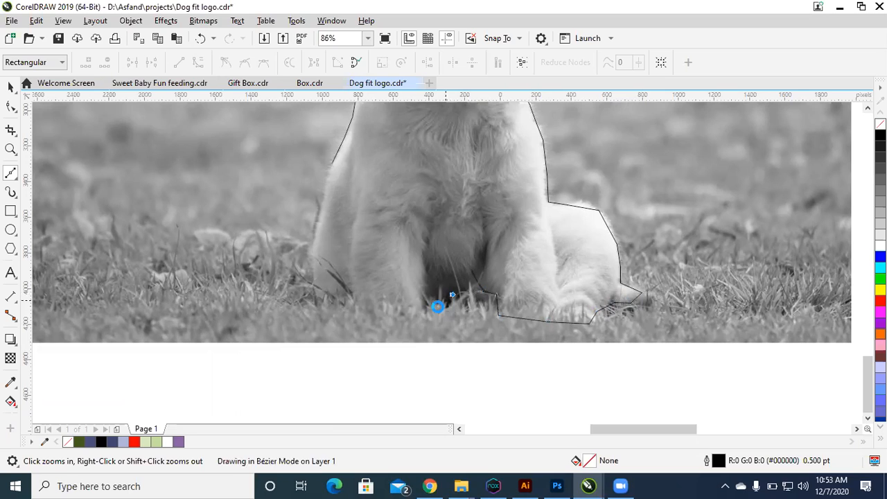
# Step: Trace the outline beneath the other front paw to the outer base of the body
pyautogui.click(418, 314)
pyautogui.click(382, 311)
pyautogui.click(352, 306)
pyautogui.click(326, 304)
pyautogui.click(315, 296)
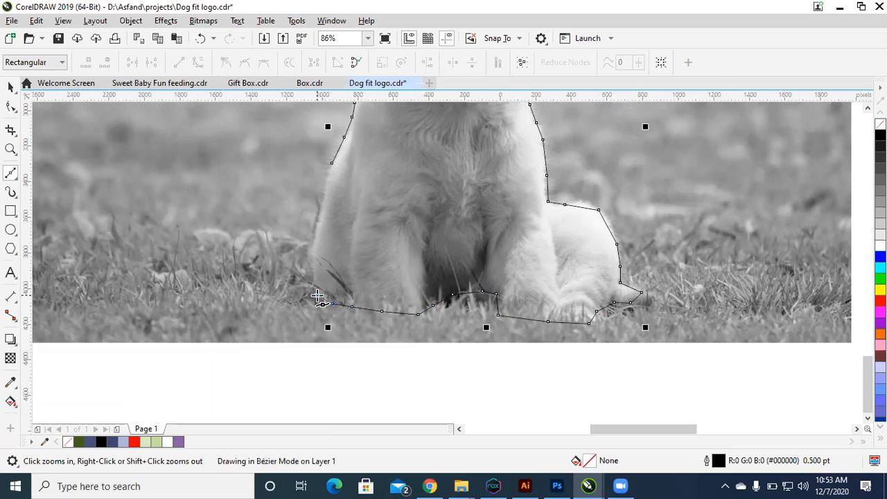
# Step: Run the outline up the puppy's back to its starting node to close the shape, and leave the Bézier tool
pyautogui.click(316, 254)
pyautogui.click(318, 205)
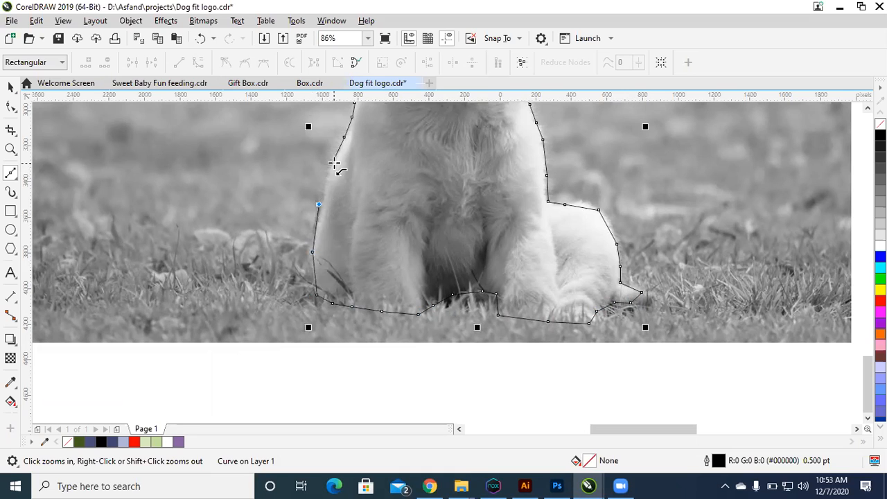
pyautogui.click(333, 164)
pyautogui.press('space')
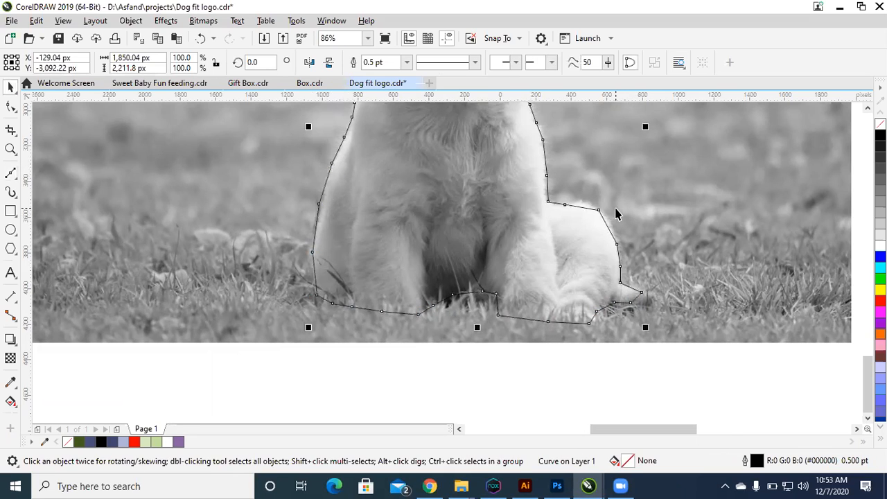
# Step: Try locking the puppy photo, and undo both the lock and a trial move
pyautogui.scroll(-4, 618, 211)
pyautogui.press('F2')
pyautogui.moveTo(643, 257); pyautogui.dragTo(412, 131)
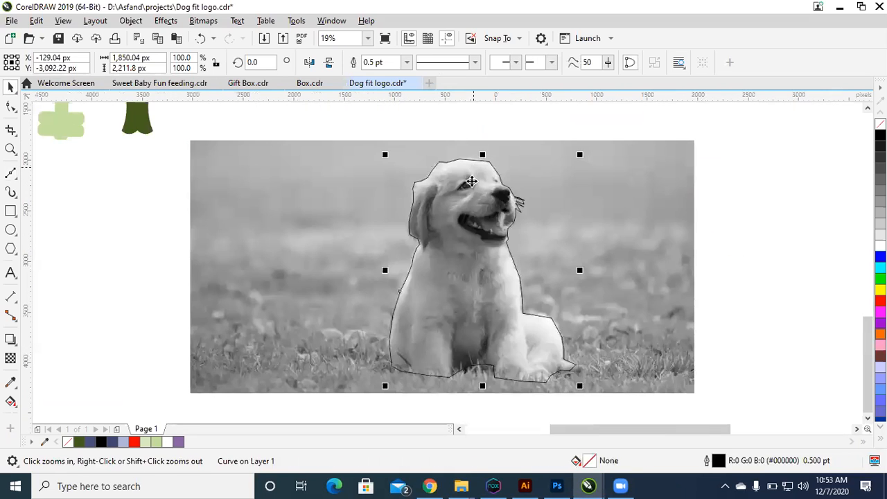
pyautogui.click(637, 221)
pyautogui.rightClick(638, 221)
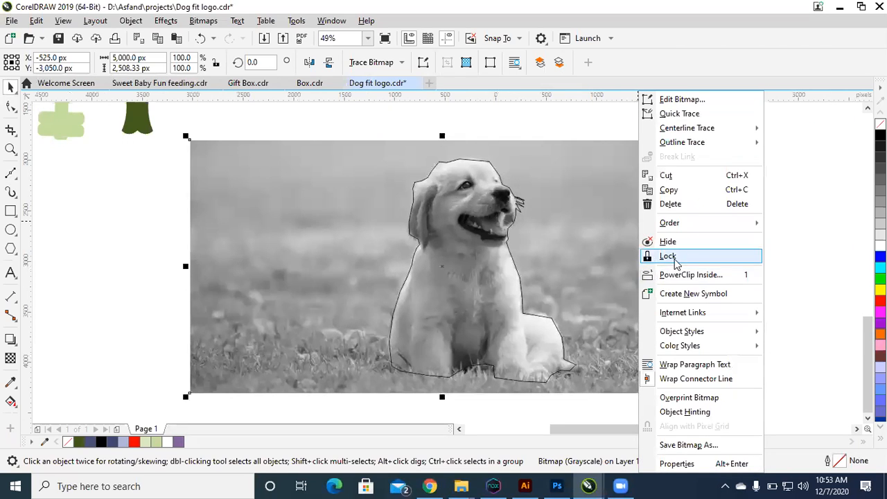
pyautogui.click(668, 256)
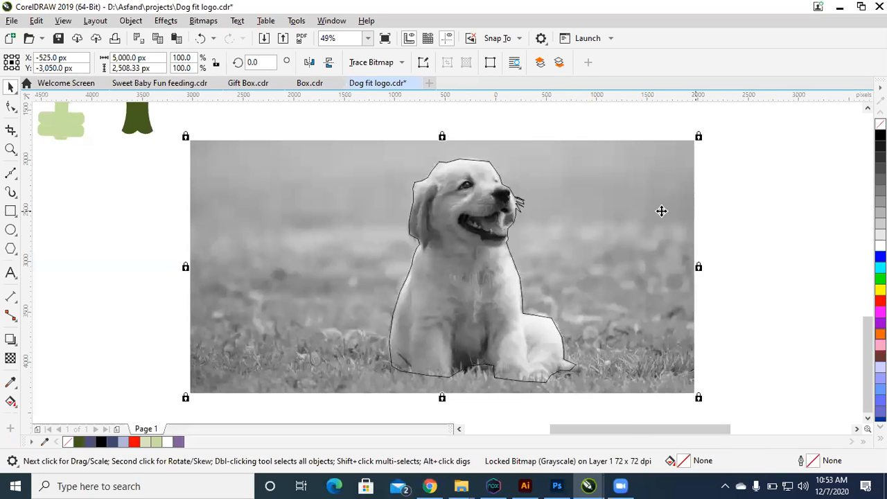
pyautogui.hotkey('ctrl', 'z')
pyautogui.hotkey('ctrl', 'z')
pyautogui.hotkey('ctrl', 'z')
pyautogui.moveTo(580, 203); pyautogui.dragTo(438, 213)
pyautogui.hotkey('ctrl', 'z')
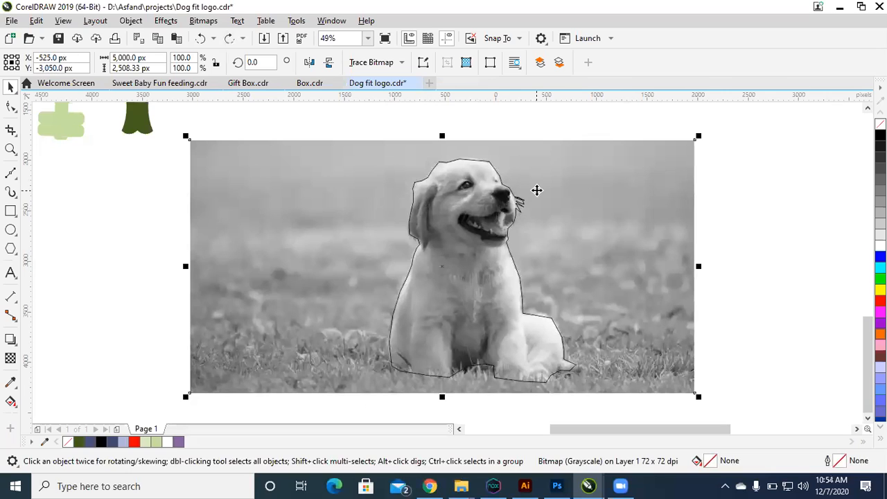
# Step: Lock the grayscale puppy photo and test that it stays fixed behind the traced outline
pyautogui.rightClick(541, 188)
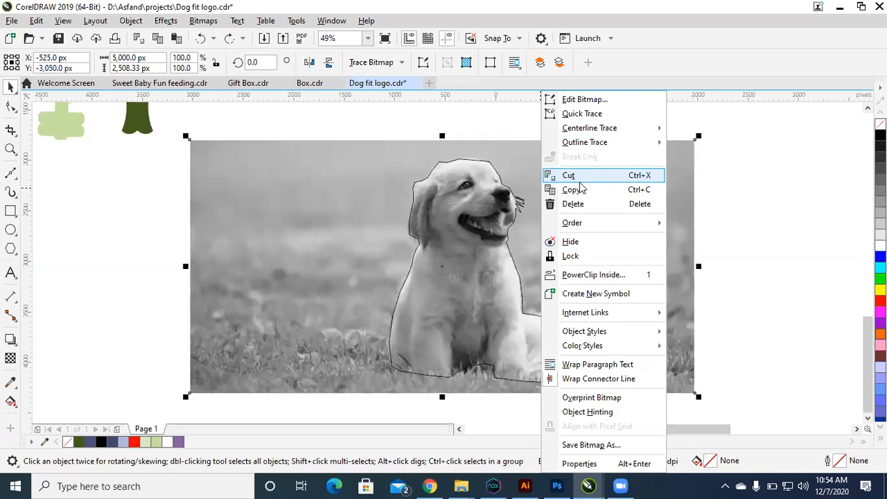
pyautogui.click(584, 256)
pyautogui.moveTo(639, 218); pyautogui.dragTo(532, 248)
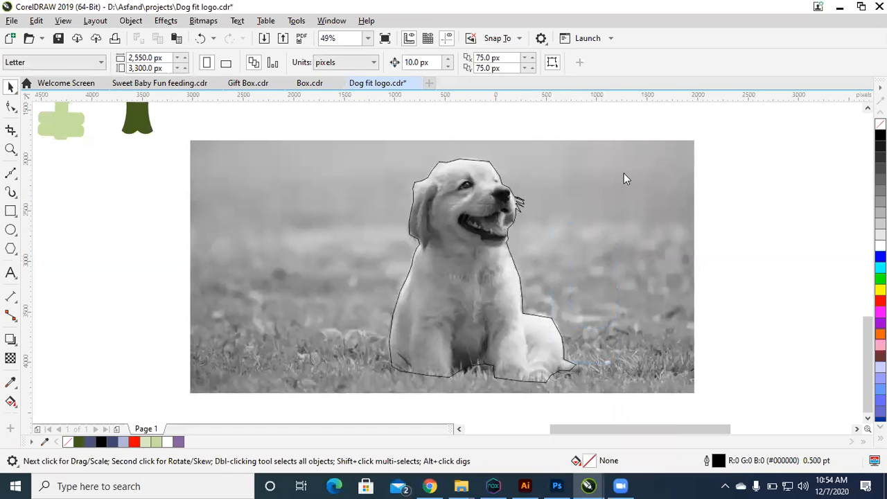
pyautogui.moveTo(596, 243); pyautogui.dragTo(279, 113)
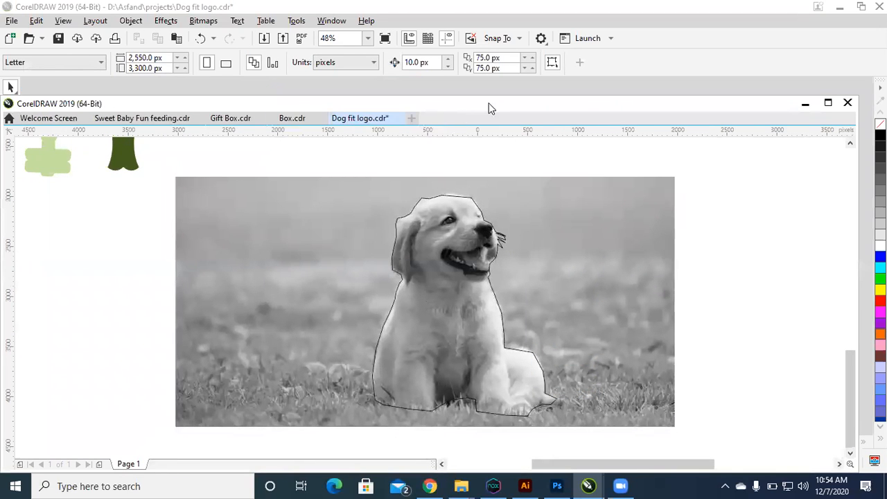
pyautogui.moveTo(488, 104)
pyautogui.mouseDown()
pyautogui.moveTo(493, 73)
pyautogui.moveTo(490, 94)
pyautogui.mouseUp()
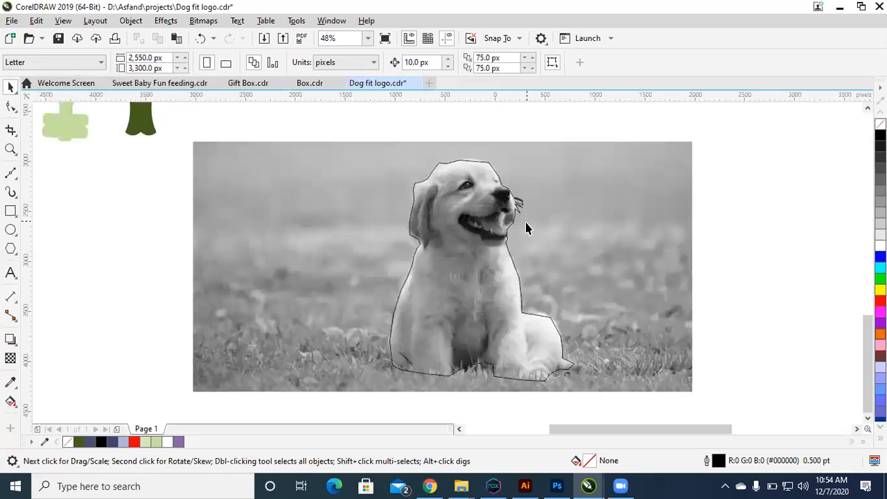
# Step: Select all nodes of the traced puppy outline with the Shape tool and convert its lines to curves
pyautogui.moveTo(483, 211)
pyautogui.mouseDown()
pyautogui.moveTo(463, 214)
pyautogui.moveTo(477, 206)
pyautogui.mouseUp()
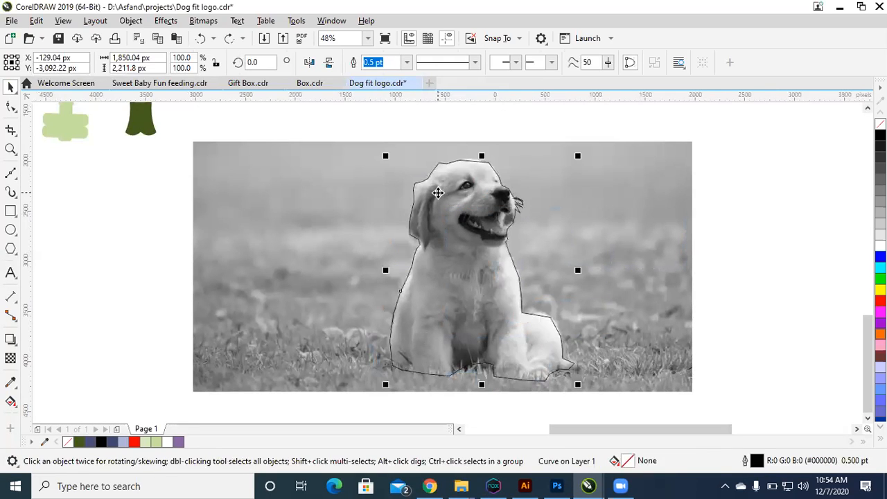
pyautogui.press('z')
pyautogui.moveTo(374, 147); pyautogui.dragTo(643, 303)
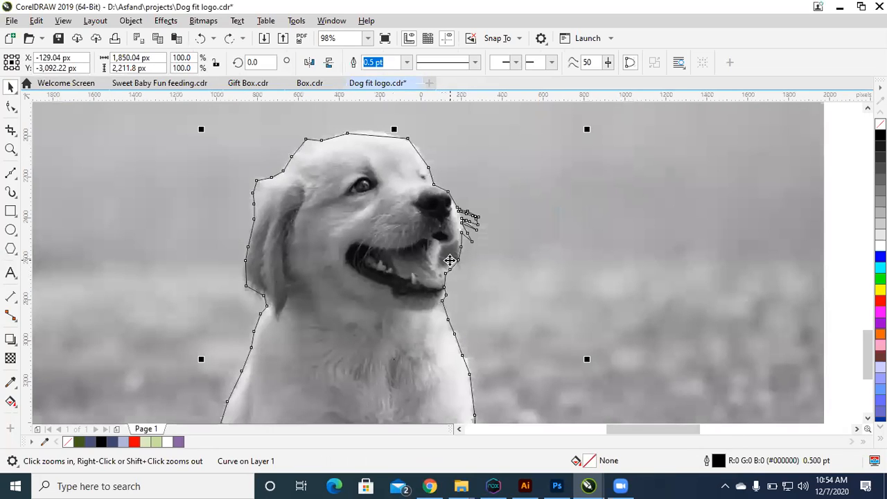
pyautogui.press('F10')
pyautogui.hotkey('ctrl', 'a')
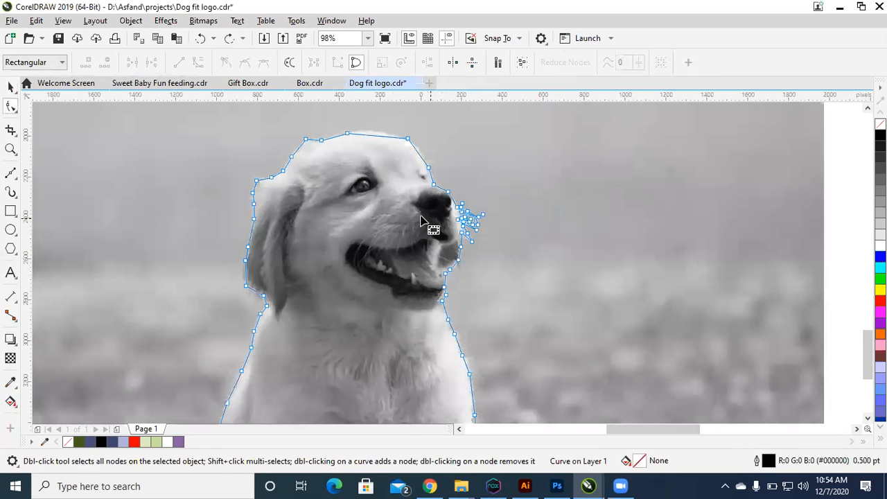
pyautogui.click(198, 62)
# Step: Bend the outline segments over the crown of the head so they follow its rounded edge
pyautogui.press('z')
pyautogui.moveTo(214, 122); pyautogui.dragTo(510, 216)
pyautogui.click(477, 167)
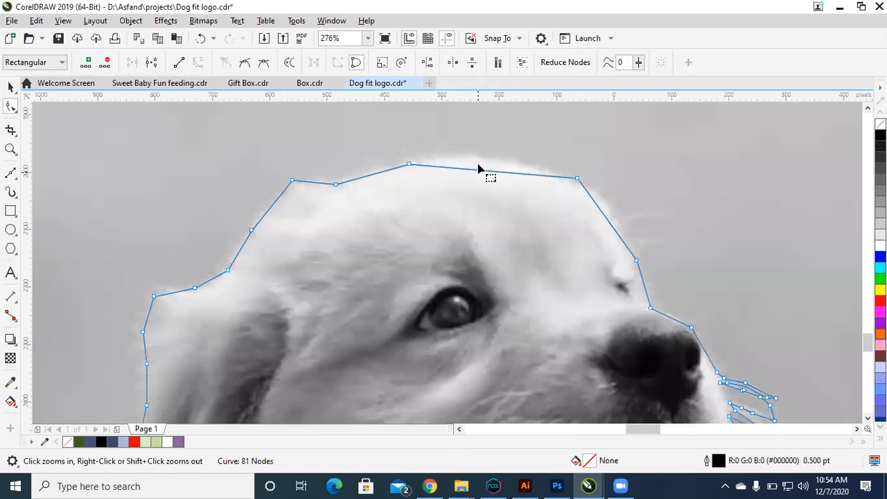
pyautogui.moveTo(475, 171); pyautogui.dragTo(477, 163)
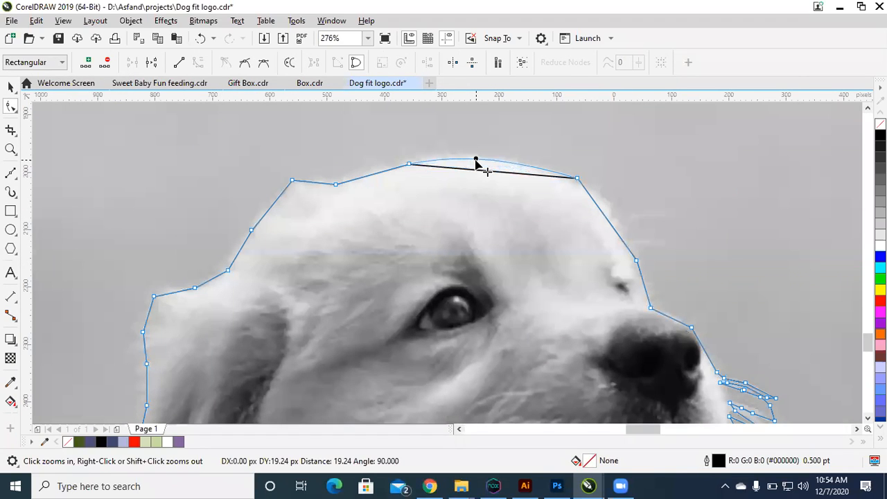
pyautogui.moveTo(380, 178); pyautogui.dragTo(378, 176)
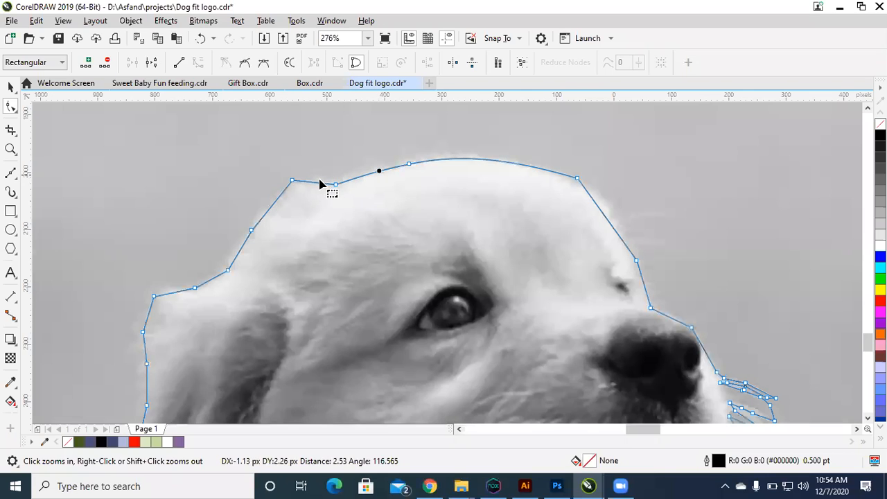
# Step: Curve the outline segments down the back of the head and over the top of the ear
pyautogui.click(316, 182)
pyautogui.moveTo(283, 193); pyautogui.dragTo(270, 215)
pyautogui.click(240, 251)
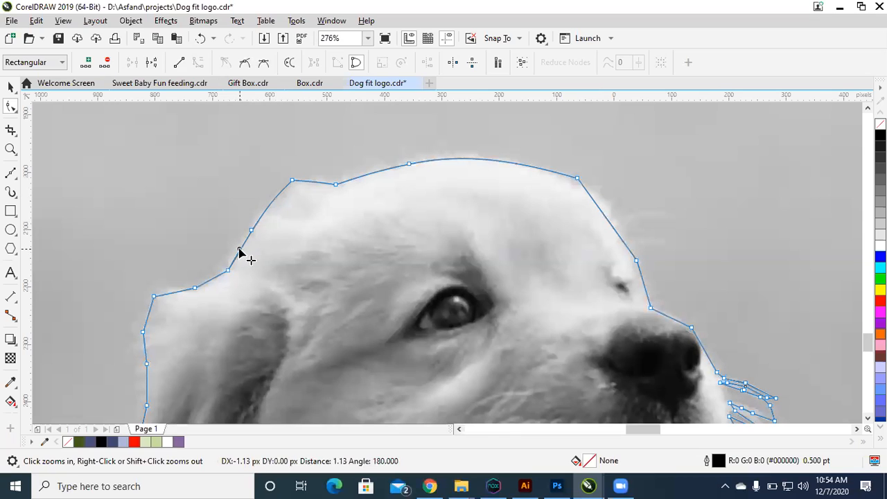
pyautogui.click(210, 282)
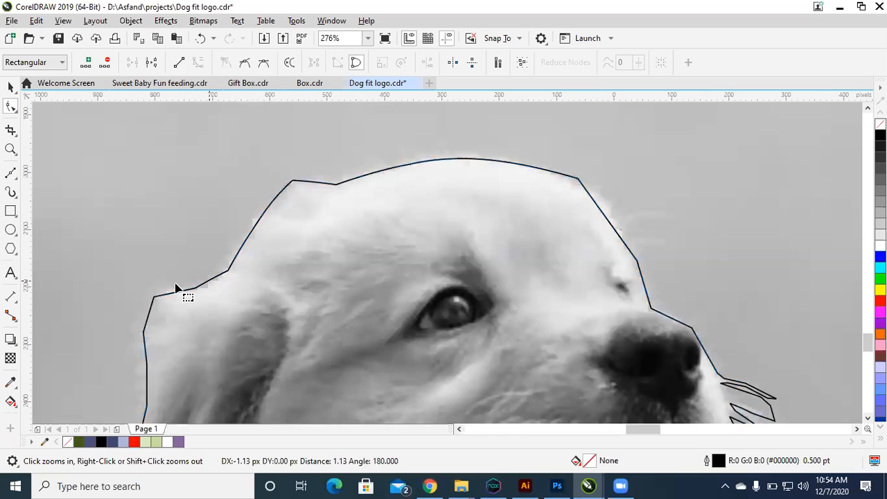
pyautogui.moveTo(174, 293); pyautogui.dragTo(173, 288)
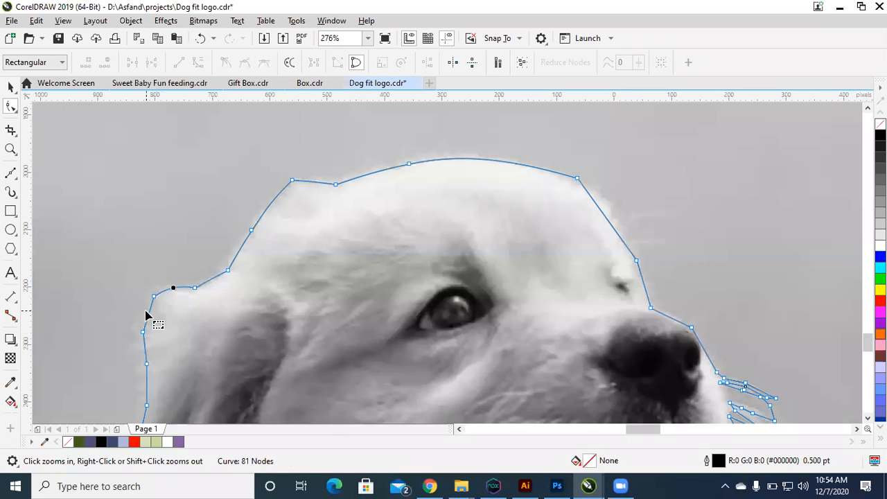
# Step: Curve the outline segments along the upper outer edge of the ear to match the fur
pyautogui.scroll(-2, 148, 314)
pyautogui.moveTo(83, 277); pyautogui.dragTo(368, 408)
pyautogui.click(254, 250)
pyautogui.moveTo(254, 249); pyautogui.dragTo(250, 247)
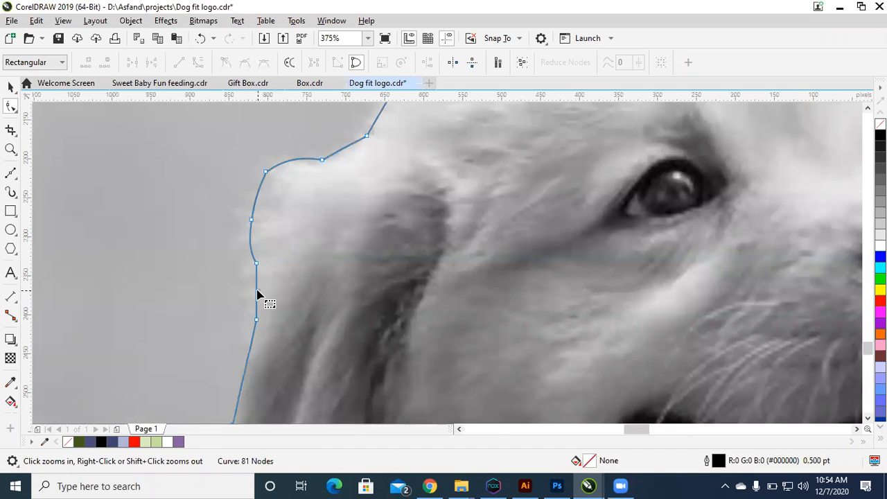
pyautogui.moveTo(257, 291); pyautogui.dragTo(253, 292)
# Step: Curve the outline segments down the outer edge of the ear and around its lower corner
pyautogui.scroll(-2, 222, 285)
pyautogui.press('F2')
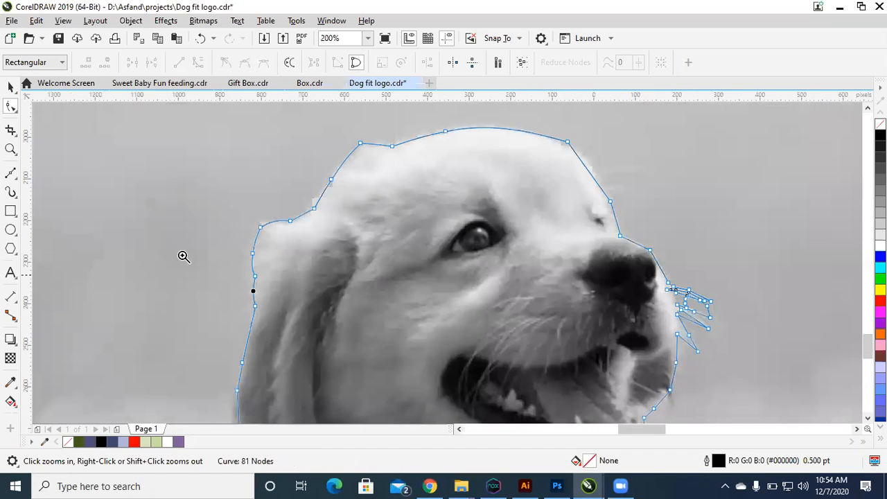
pyautogui.moveTo(183, 256); pyautogui.dragTo(376, 422)
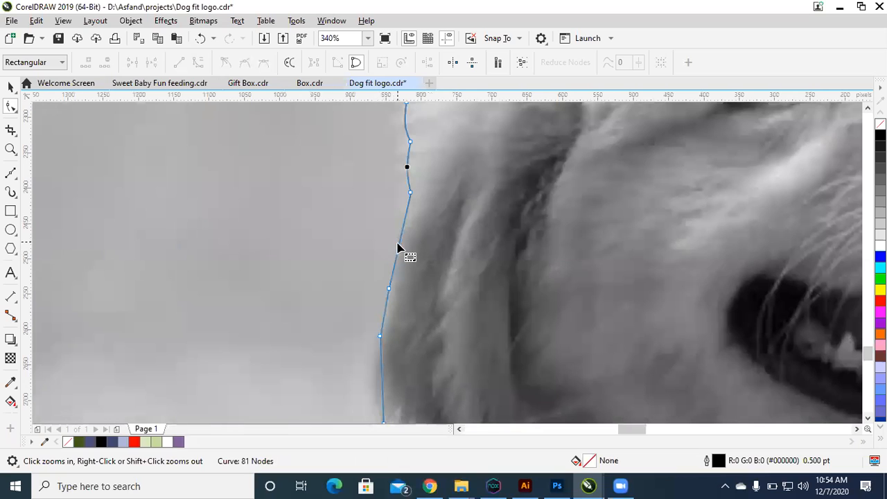
pyautogui.moveTo(398, 248); pyautogui.dragTo(439, 401)
pyautogui.press('F2')
pyautogui.moveTo(437, 253); pyautogui.dragTo(434, 253)
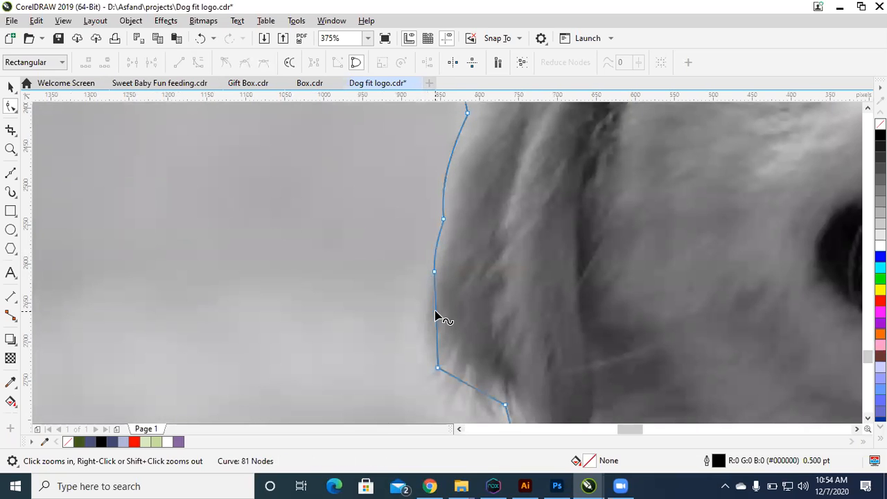
pyautogui.moveTo(434, 316); pyautogui.dragTo(427, 317)
pyautogui.moveTo(466, 384); pyautogui.dragTo(462, 394)
# Step: Bend the outline segments in the notch between the bottom of the ear and the neck
pyautogui.scroll(-1, 461, 394)
pyautogui.press('F2')
pyautogui.moveTo(368, 261); pyautogui.dragTo(682, 489)
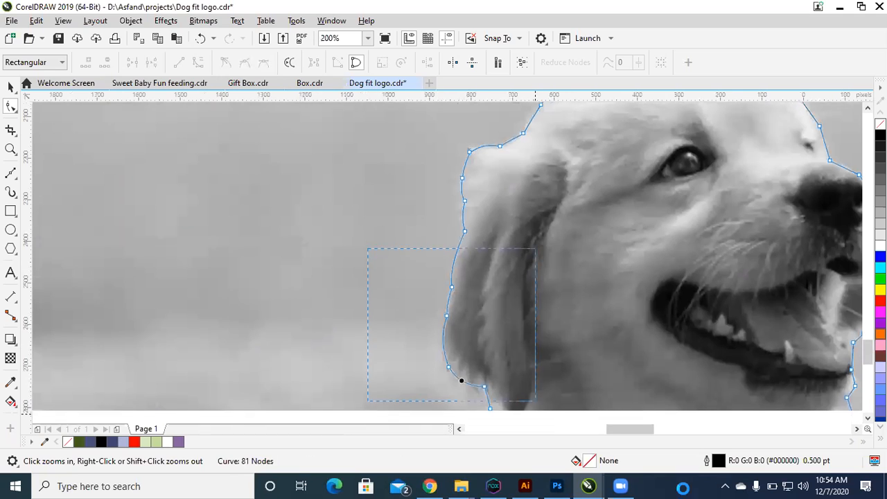
pyautogui.moveTo(535, 400); pyautogui.dragTo(534, 401)
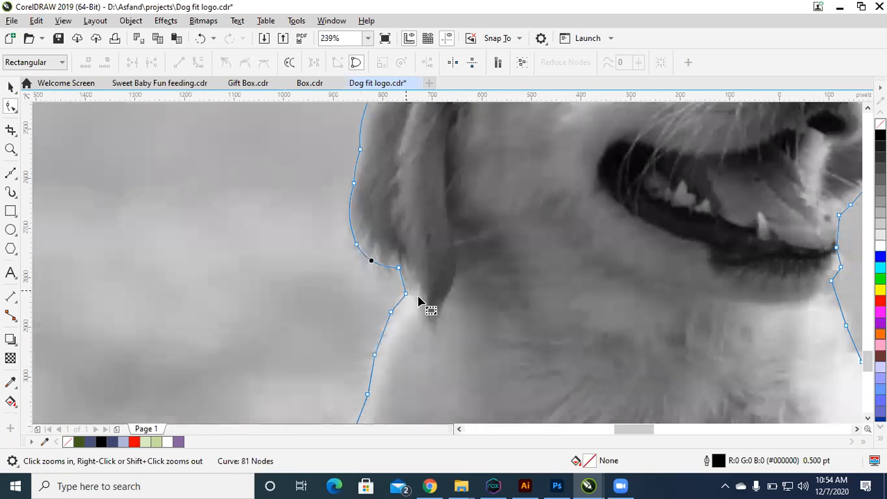
pyautogui.click(402, 281)
pyautogui.moveTo(402, 280); pyautogui.dragTo(394, 306)
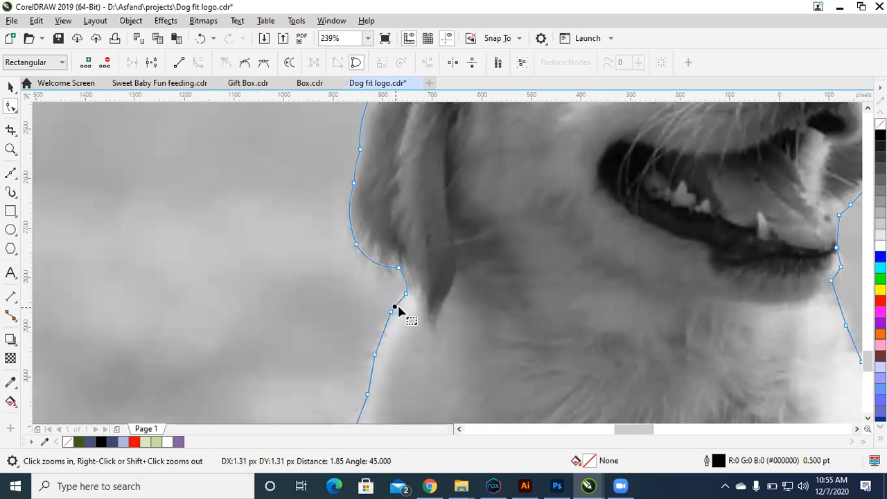
# Step: Curve the outline segments along the back of the neck just below the ear
pyautogui.press('F2')
pyautogui.moveTo(292, 262); pyautogui.dragTo(458, 422)
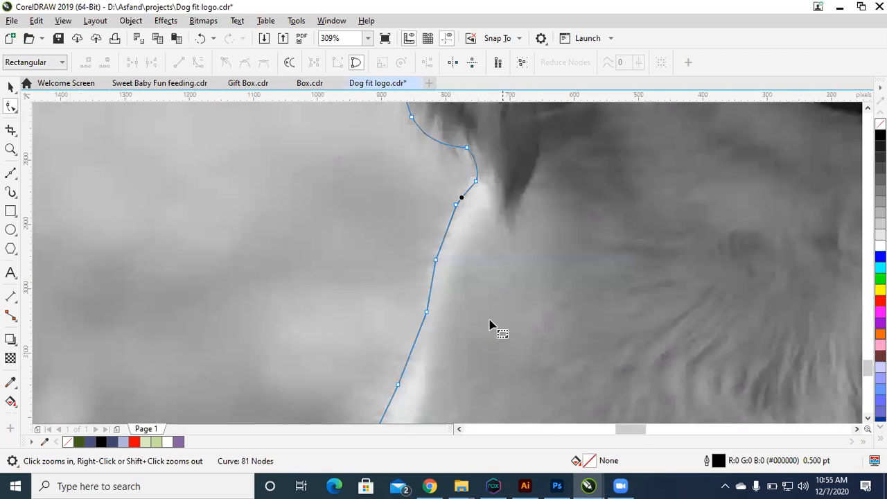
pyautogui.moveTo(444, 243); pyautogui.dragTo(443, 241)
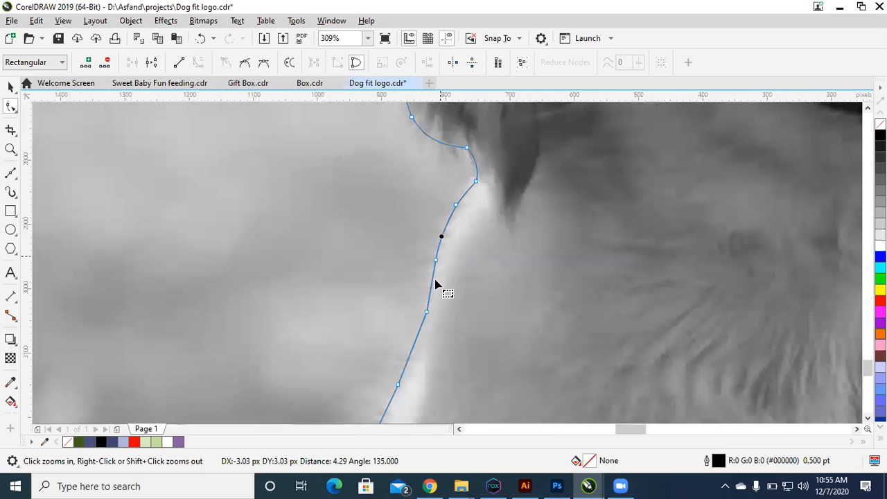
pyautogui.moveTo(432, 284); pyautogui.dragTo(428, 279)
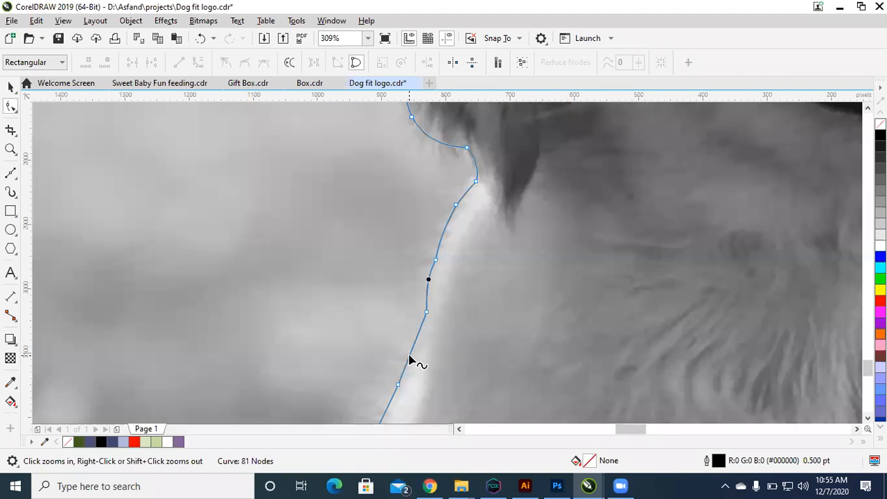
# Step: Bend the outline segments along the middle of the puppy's back to match the fur edge
pyautogui.scroll(-2, 409, 356)
pyautogui.press('F2')
pyautogui.moveTo(211, 234); pyautogui.dragTo(605, 444)
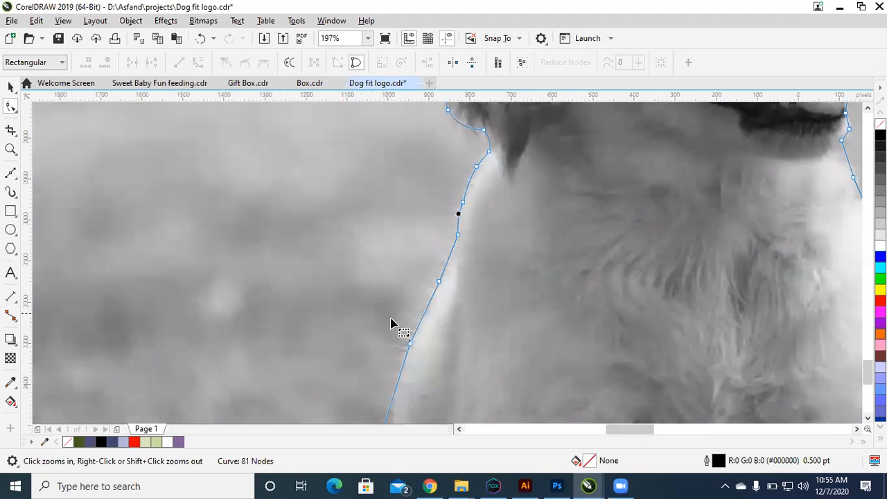
pyautogui.click(421, 316)
pyautogui.moveTo(277, 272); pyautogui.dragTo(576, 431)
pyautogui.moveTo(406, 256); pyautogui.dragTo(402, 253)
# Step: Curve the outline segments on the lower back down to the grass
pyautogui.scroll(-4, 375, 379)
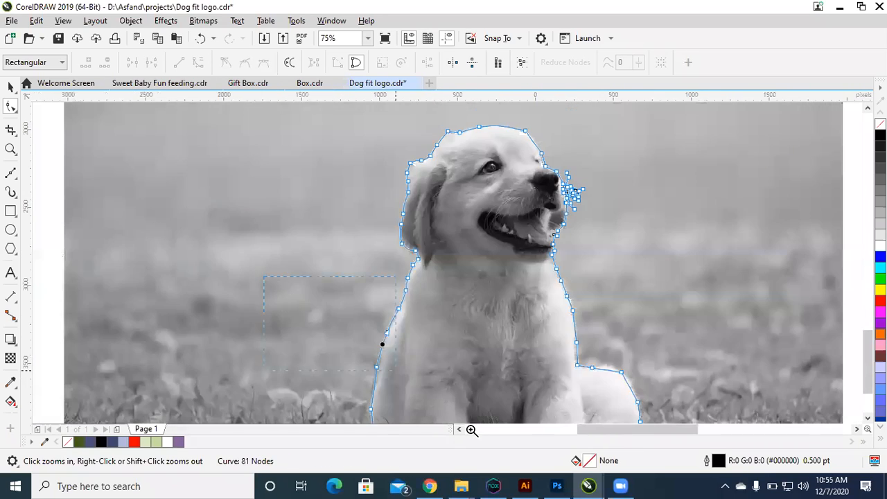
pyautogui.scroll(2, 485, 360)
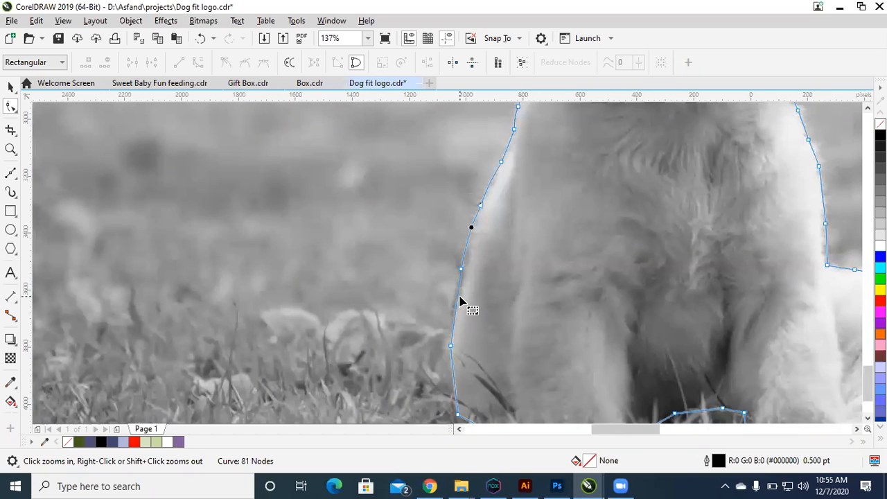
pyautogui.moveTo(457, 298); pyautogui.dragTo(455, 300)
pyautogui.moveTo(453, 377); pyautogui.dragTo(453, 378)
# Step: Smooth the outline's base from the lower back under the first front paw and over the gap between the legs
pyautogui.scroll(-2, 451, 380)
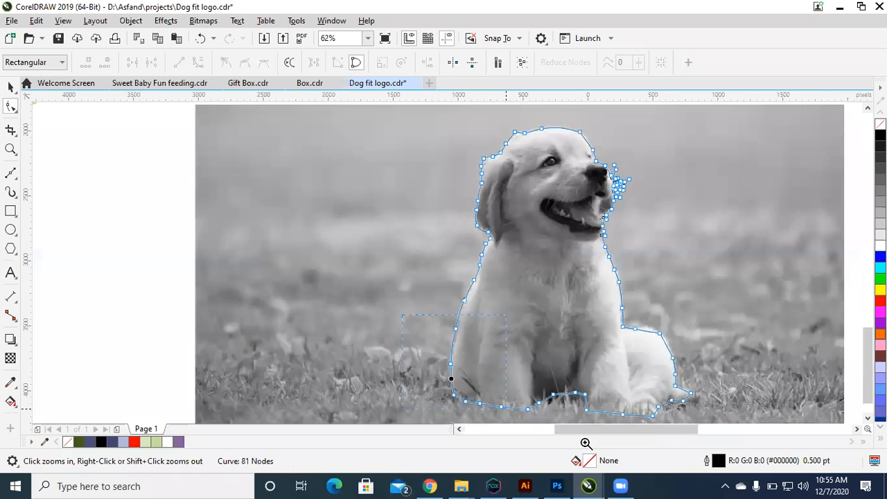
pyautogui.scroll(2, 458, 374)
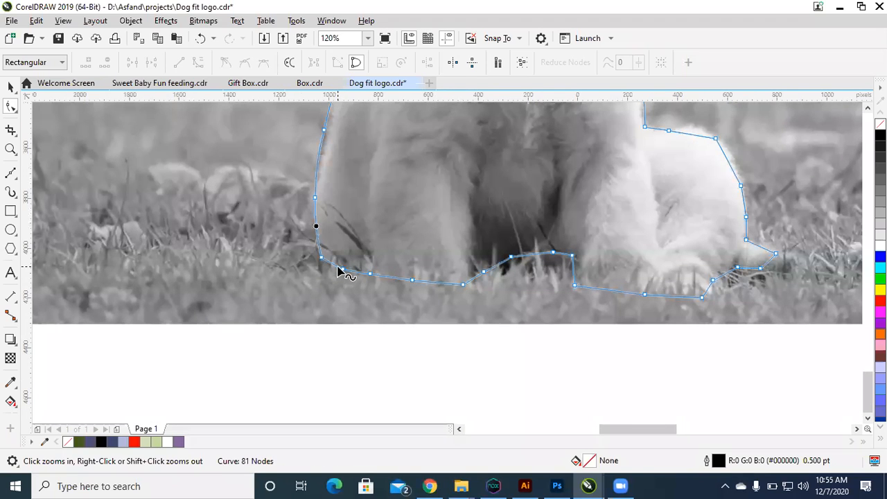
pyautogui.click(337, 271)
pyautogui.moveTo(338, 266)
pyautogui.mouseDown()
pyautogui.moveTo(428, 285)
pyautogui.moveTo(478, 280)
pyautogui.moveTo(502, 259)
pyautogui.moveTo(540, 252)
pyautogui.moveTo(590, 291)
pyautogui.moveTo(609, 292)
pyautogui.mouseUp()
pyautogui.click(479, 284)
pyautogui.click(523, 257)
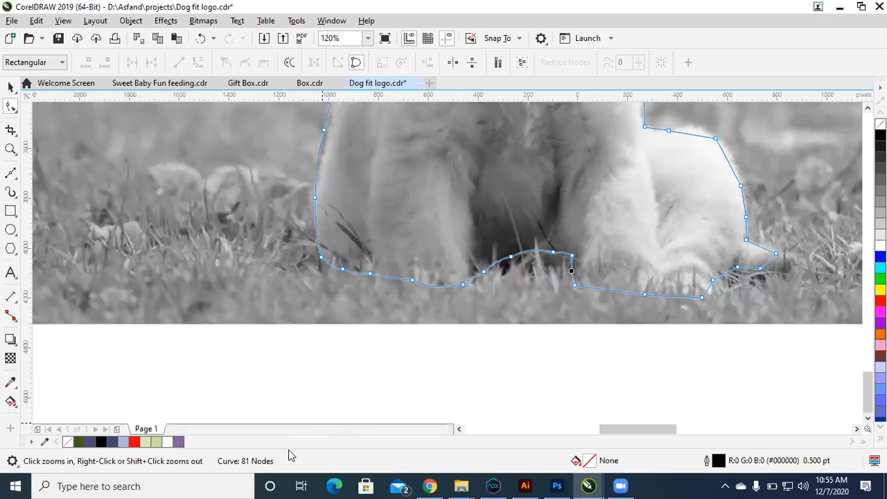
# Step: Round the outline segments beneath the second front paw and up around the adjoining hind toes
pyautogui.click(615, 295)
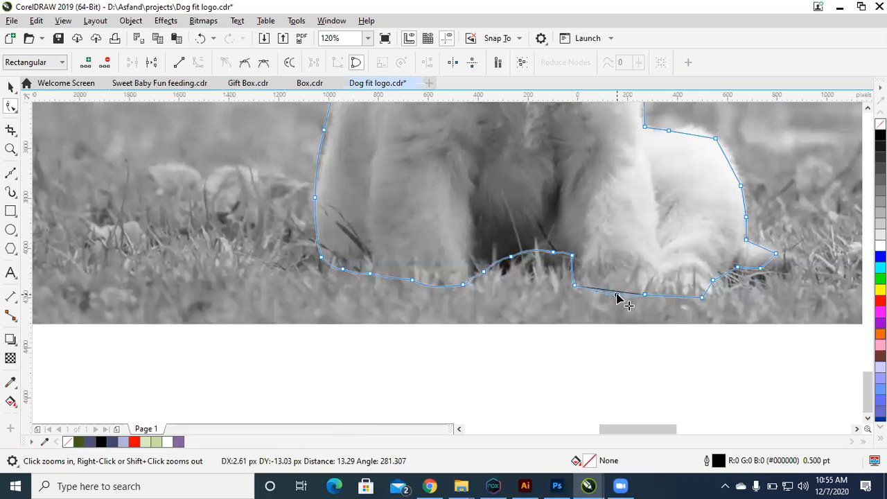
pyautogui.click(678, 299)
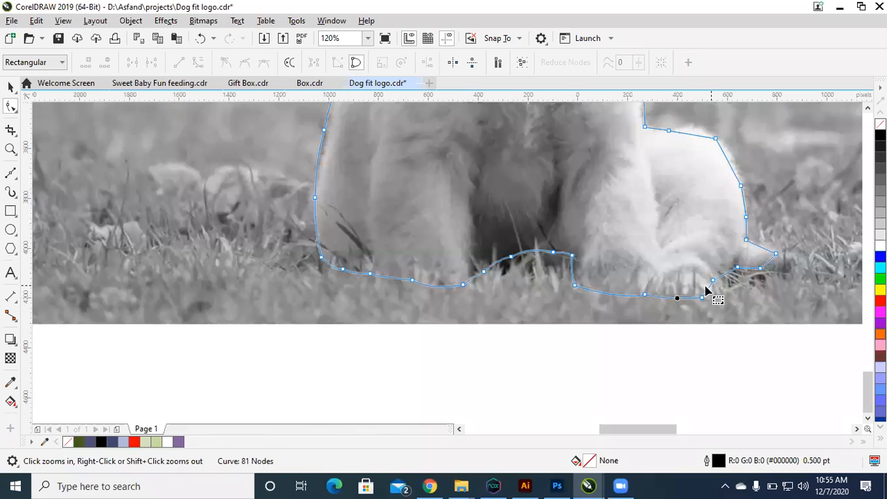
pyautogui.click(709, 294)
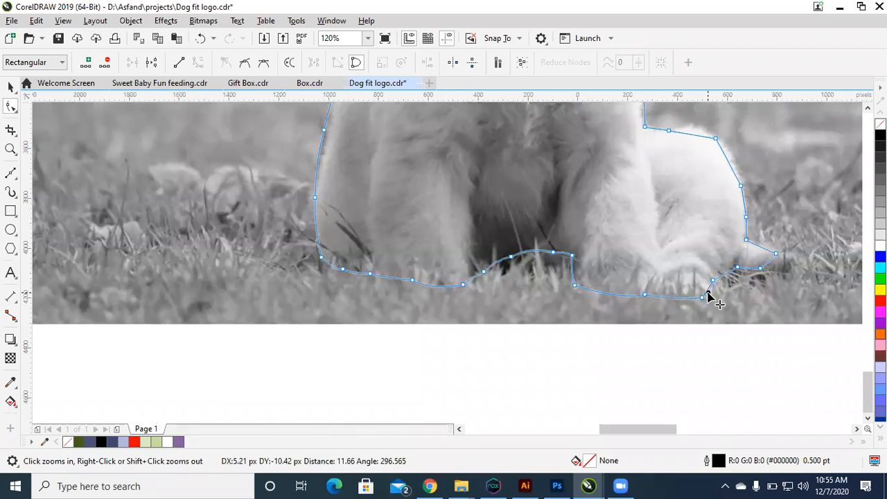
pyautogui.click(722, 280)
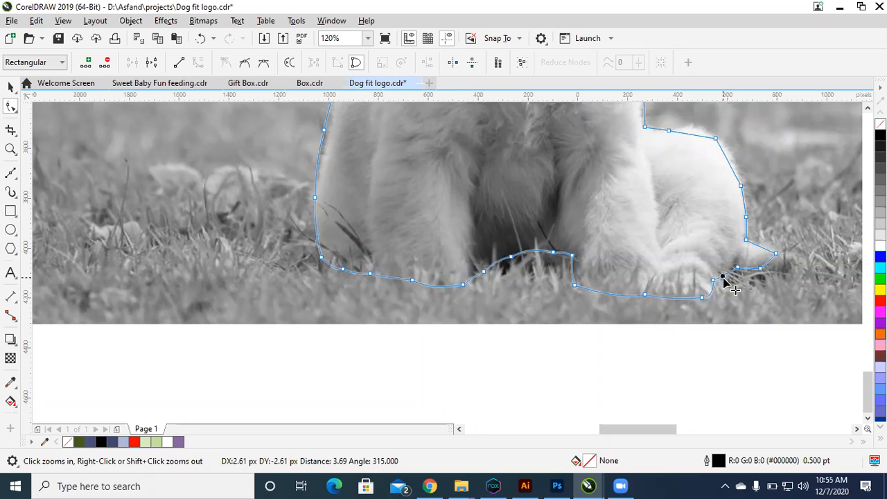
# Step: Curve the outline segments around the tail tip and over the rounded haunch
pyautogui.click(748, 270)
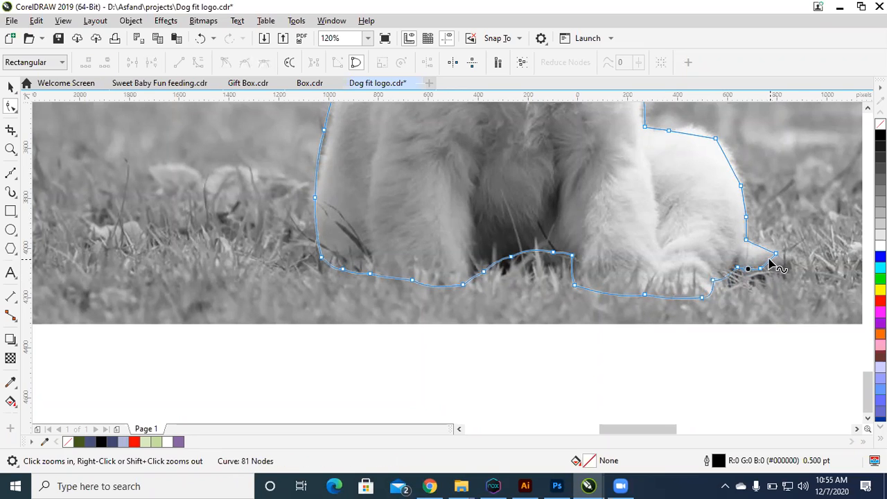
pyautogui.click(765, 250)
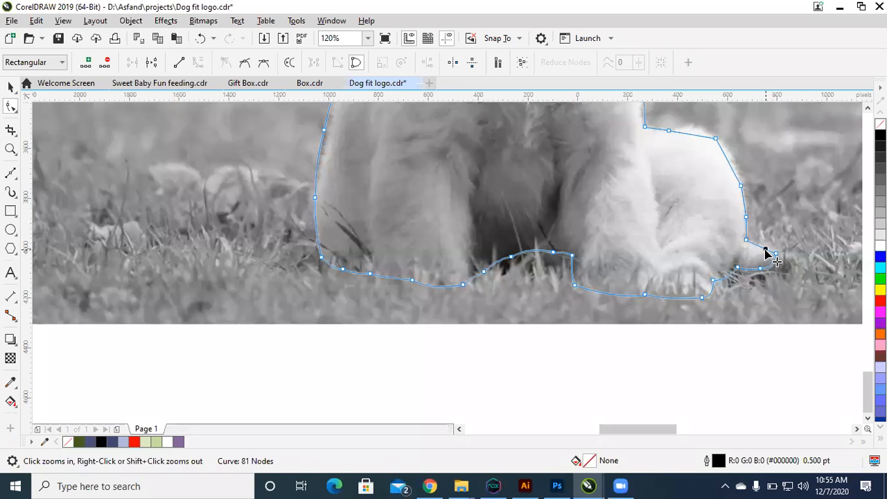
pyautogui.moveTo(744, 233); pyautogui.dragTo(739, 206)
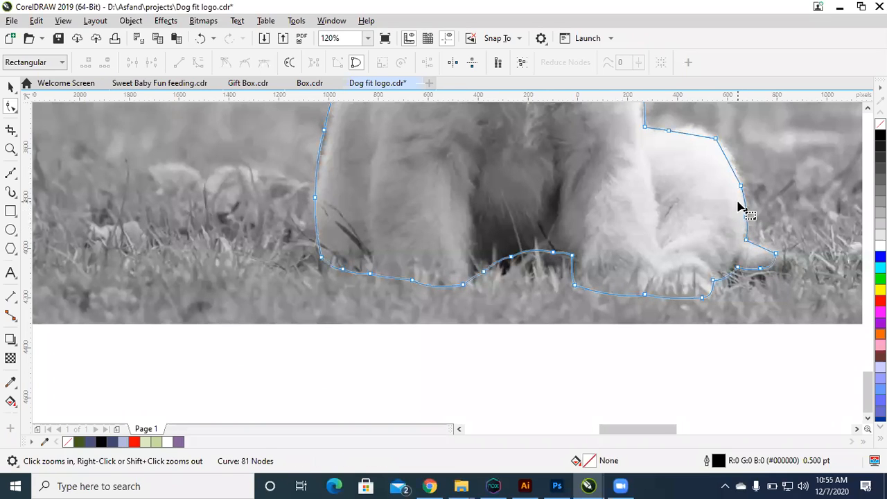
pyautogui.moveTo(727, 167); pyautogui.dragTo(548, 46)
# Step: Bend the outline segments up the front edge of the chest above the haunch
pyautogui.press('F2')
pyautogui.moveTo(475, 242); pyautogui.dragTo(478, 243)
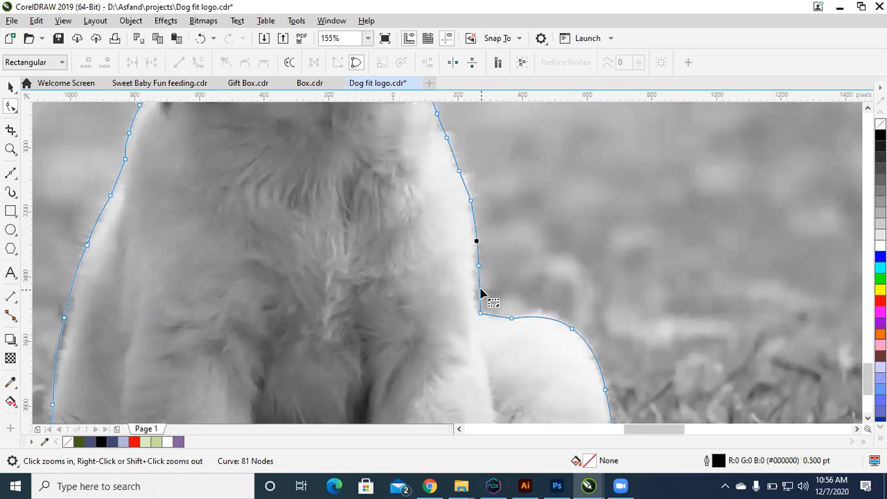
pyautogui.press('F2')
pyautogui.moveTo(520, 247); pyautogui.dragTo(370, 124)
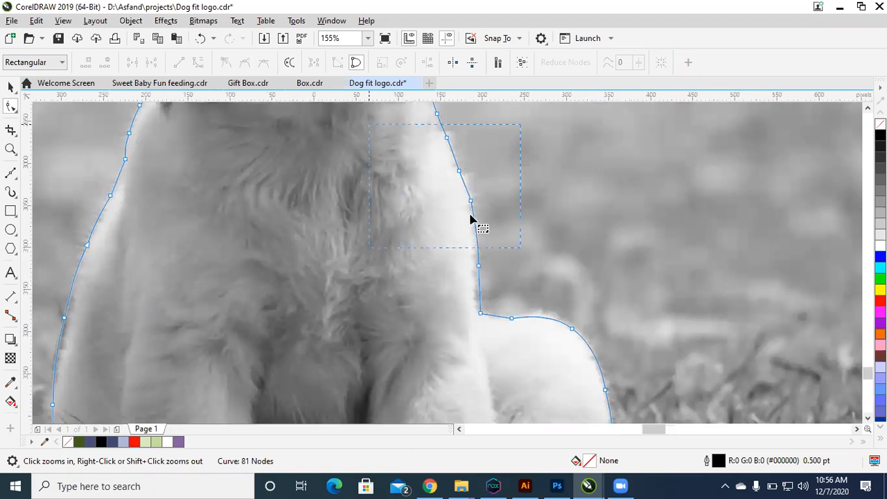
pyautogui.moveTo(503, 269); pyautogui.dragTo(505, 261)
pyautogui.moveTo(475, 197); pyautogui.dragTo(478, 195)
# Step: Curve the outline segments along the upper chest and throat toward the chin
pyautogui.scroll(-2, 478, 194)
pyautogui.press('F2')
pyautogui.moveTo(535, 250); pyautogui.dragTo(408, 112)
pyautogui.click(440, 239)
pyautogui.moveTo(438, 236); pyautogui.dragTo(428, 210)
# Step: Bend the outline segments around the chin and lower lip
pyautogui.press('F2')
pyautogui.moveTo(482, 217); pyautogui.dragTo(350, 71)
pyautogui.moveTo(464, 326); pyautogui.dragTo(470, 296)
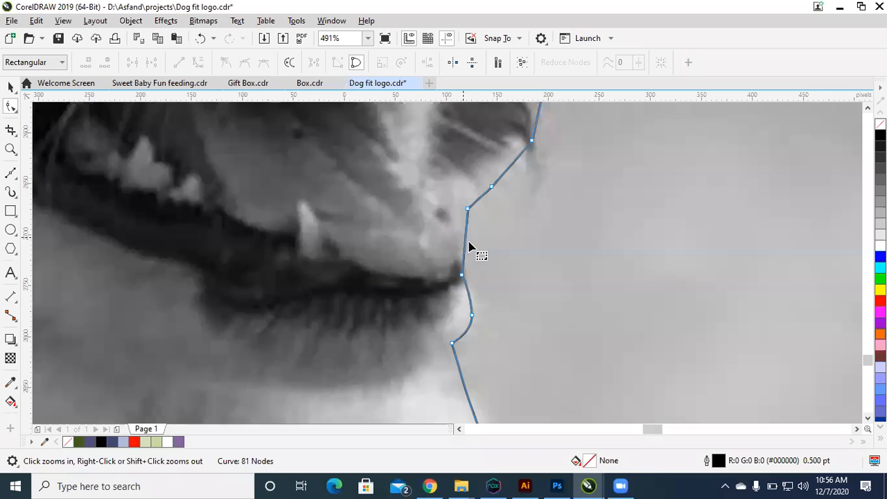
pyautogui.moveTo(466, 243)
pyautogui.mouseDown()
pyautogui.moveTo(476, 251)
pyautogui.moveTo(470, 242)
pyautogui.mouseUp()
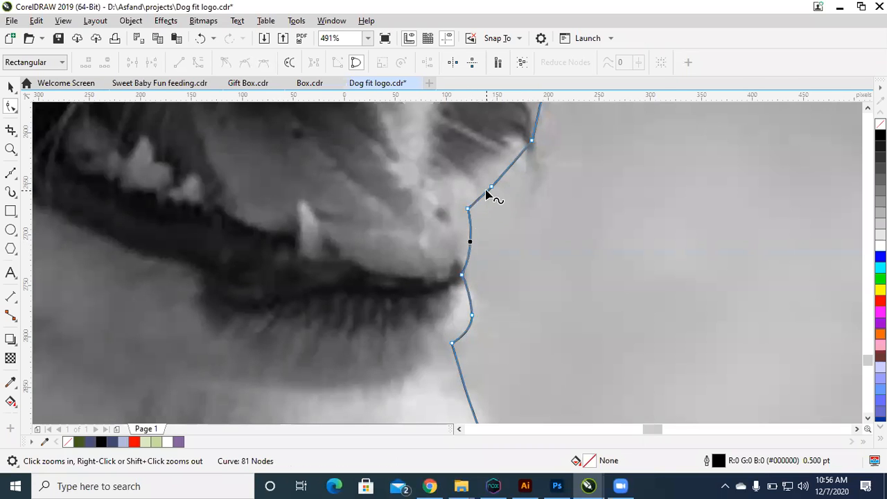
# Step: Curve the outline segments from the open mouth up along the front of the muzzle
pyautogui.scroll(-2, 487, 196)
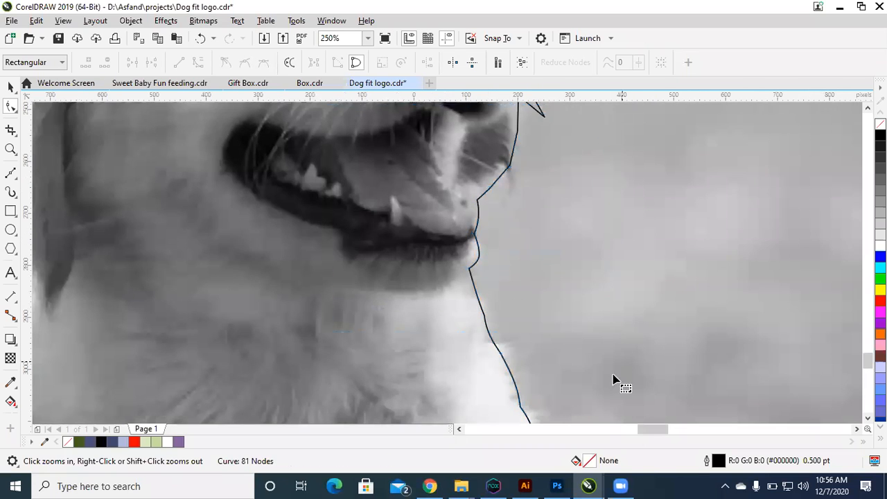
pyautogui.scroll(1, 607, 413)
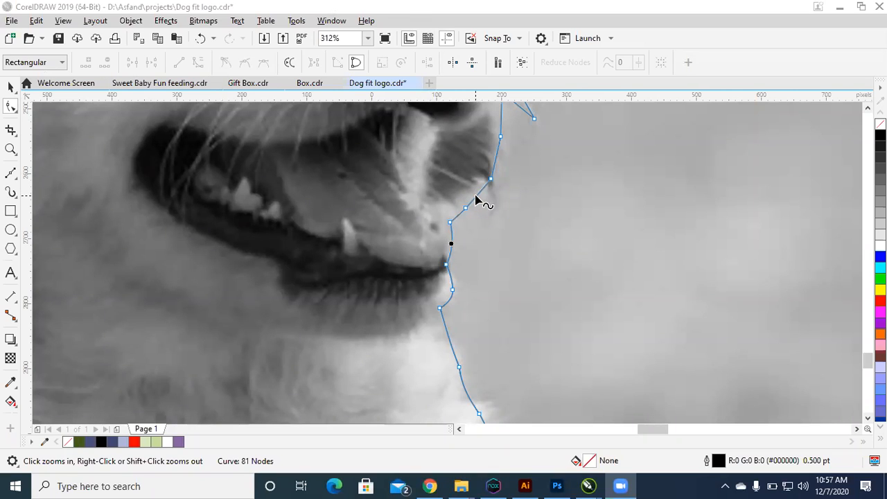
pyautogui.moveTo(478, 200); pyautogui.dragTo(498, 161)
pyautogui.scroll(-1, 541, 192)
# Step: Delete the surplus intermediate nodes along the lower and middle whisker spikes of the outline
pyautogui.moveTo(562, 220); pyautogui.dragTo(425, 80)
pyautogui.press('F2')
pyautogui.moveTo(397, 170); pyautogui.dragTo(667, 410)
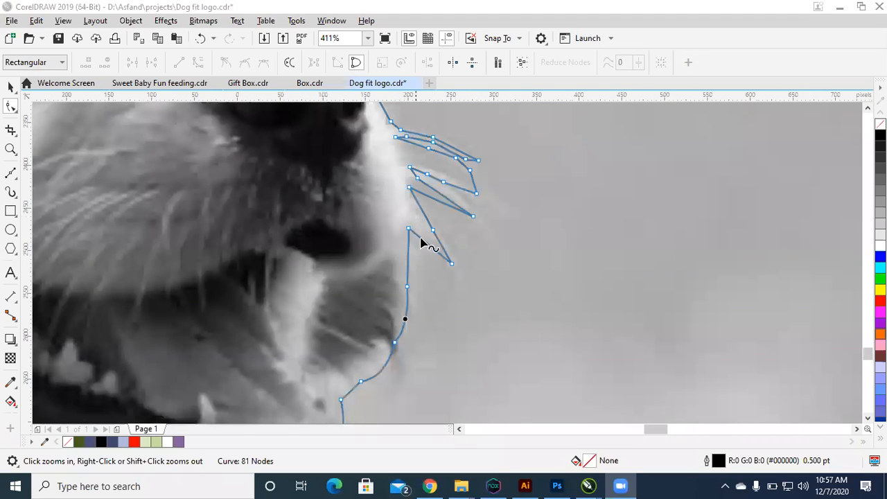
pyautogui.moveTo(431, 246); pyautogui.dragTo(409, 239)
pyautogui.press('Delete')
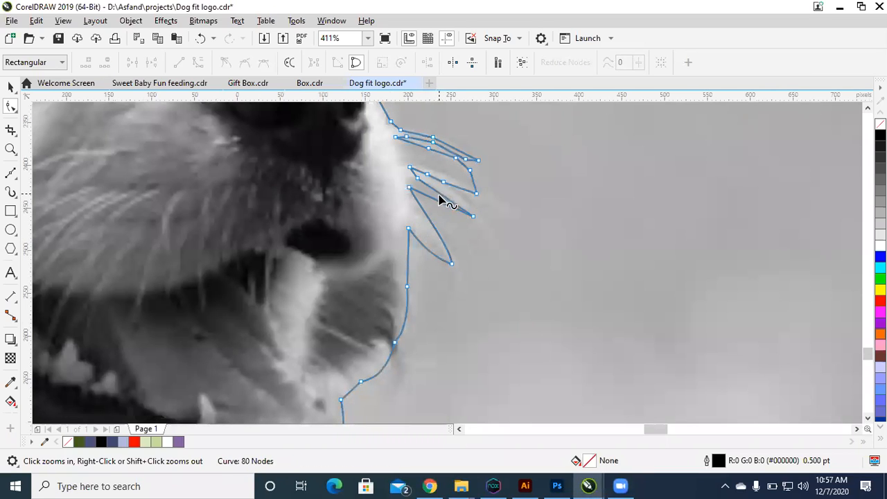
pyautogui.moveTo(437, 199); pyautogui.dragTo(473, 181)
pyautogui.press('Delete')
pyautogui.moveTo(457, 152); pyautogui.dragTo(414, 164)
pyautogui.press('Delete')
pyautogui.hotkey('ctrl', 'z')
# Step: Delete the intermediate nodes on the curve running from the root of the top whisker to the tip of the next one
pyautogui.press('F2')
pyautogui.moveTo(356, 109); pyautogui.dragTo(356, 109)
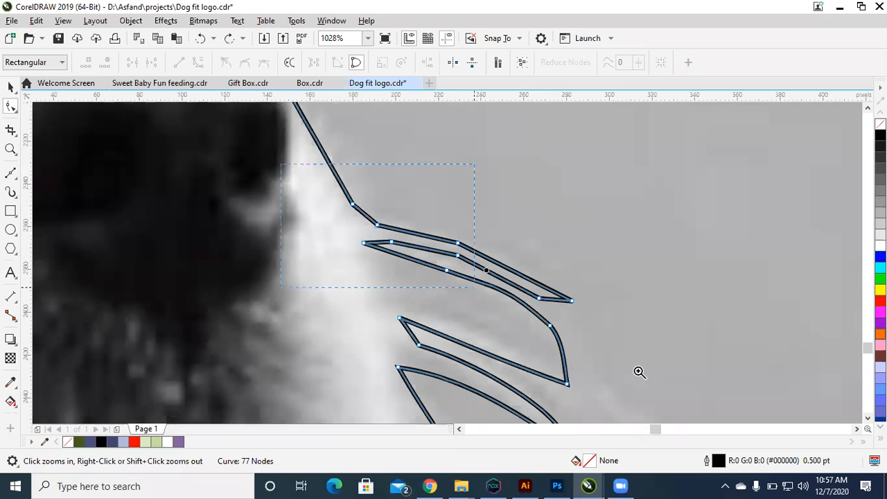
pyautogui.moveTo(587, 299); pyautogui.dragTo(517, 334)
pyautogui.press('Delete')
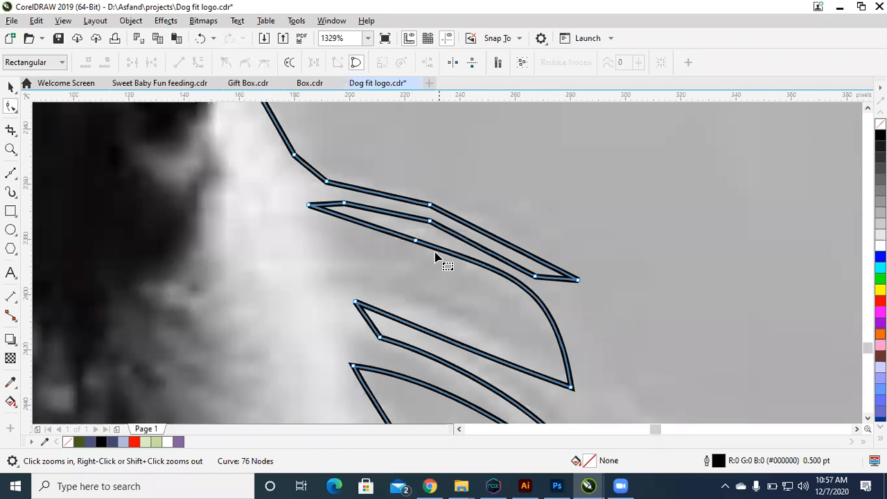
pyautogui.moveTo(427, 235); pyautogui.dragTo(387, 263)
pyautogui.press('Delete')
# Step: Delete the mid-length nodes on the upper and lower edges of the top whisker
pyautogui.moveTo(440, 216); pyautogui.dragTo(408, 232)
pyautogui.press('Delete')
pyautogui.moveTo(449, 191); pyautogui.dragTo(406, 232)
pyautogui.press('Delete')
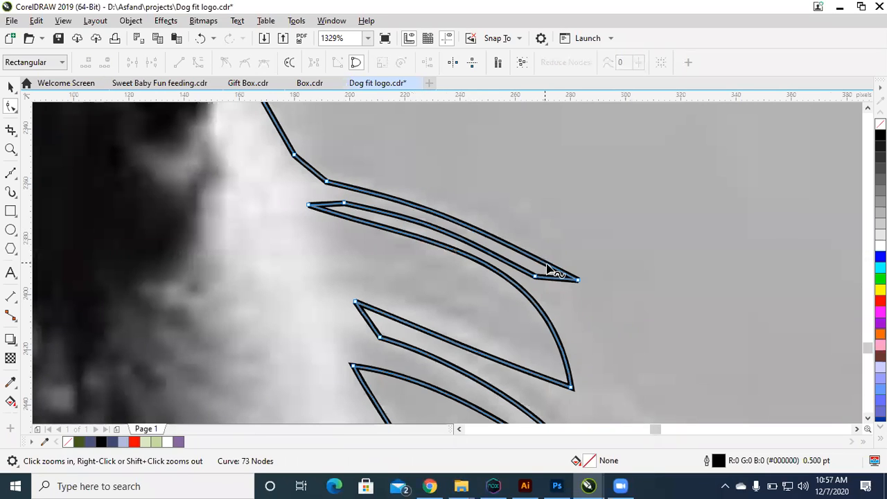
pyautogui.moveTo(587, 272); pyautogui.dragTo(558, 297)
pyautogui.press('Delete')
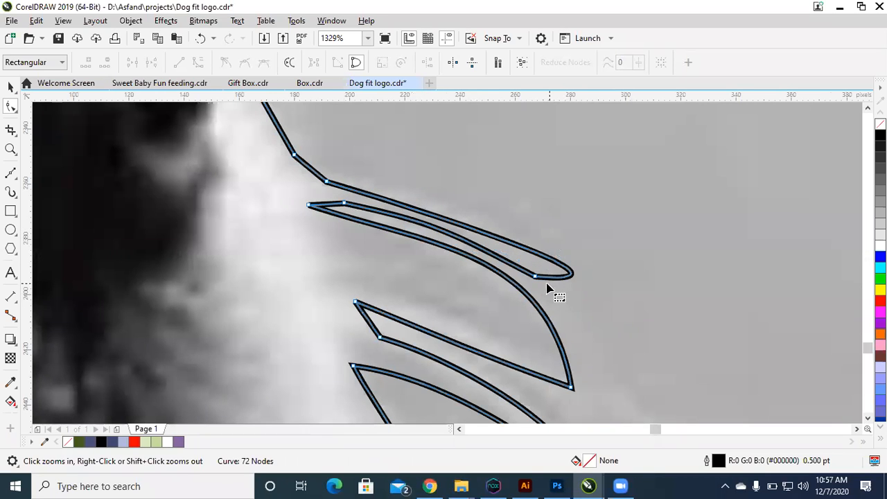
pyautogui.hotkey('ctrl', 'z')
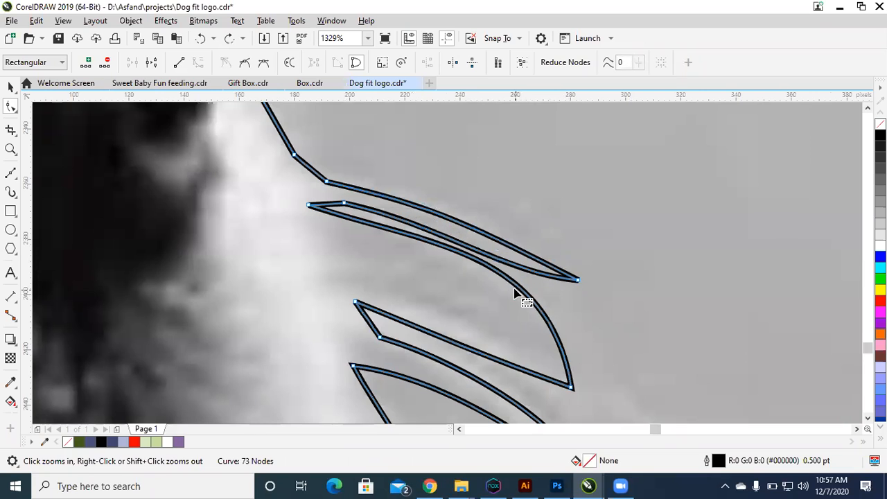
pyautogui.click(512, 289)
pyautogui.moveTo(358, 191); pyautogui.dragTo(333, 221)
pyautogui.hotkey('ctrl', 'z')
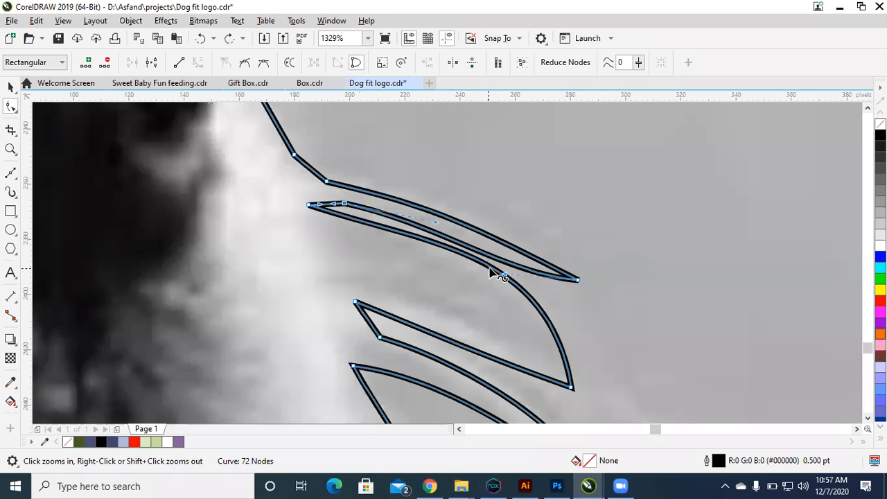
pyautogui.moveTo(506, 282); pyautogui.dragTo(544, 266)
pyautogui.hotkey('ctrl', 'z')
# Step: Round the short outline segment that leads from the muzzle into the root of the top whisker
pyautogui.moveTo(615, 259); pyautogui.dragTo(558, 303)
pyautogui.moveTo(507, 277); pyautogui.dragTo(476, 247)
pyautogui.moveTo(314, 172); pyautogui.dragTo(306, 172)
pyautogui.press('space')
pyautogui.scroll(-2, 302, 172)
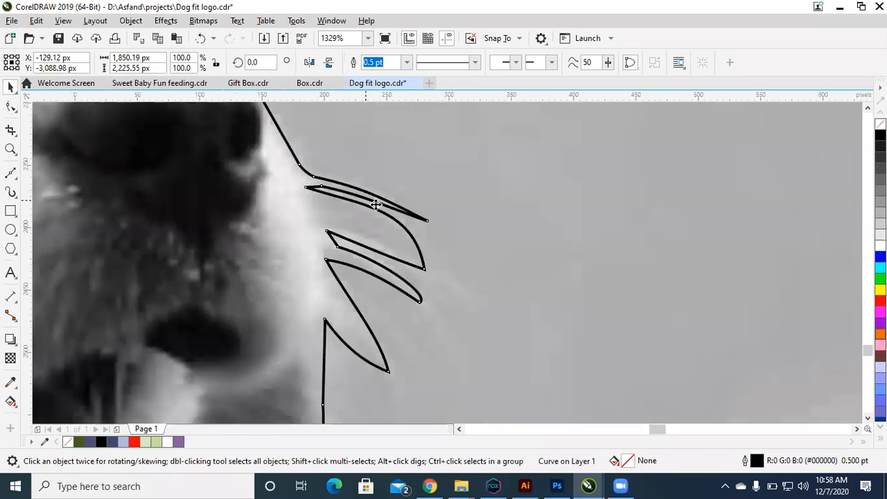
# Step: Curve the outline segments down the front of the nose, over its top and up along its bridge
pyautogui.press('F2')
pyautogui.moveTo(445, 256); pyautogui.dragTo(155, 57)
pyautogui.press('space')
pyautogui.moveTo(489, 305); pyautogui.dragTo(477, 288)
pyautogui.moveTo(450, 256); pyautogui.dragTo(447, 254)
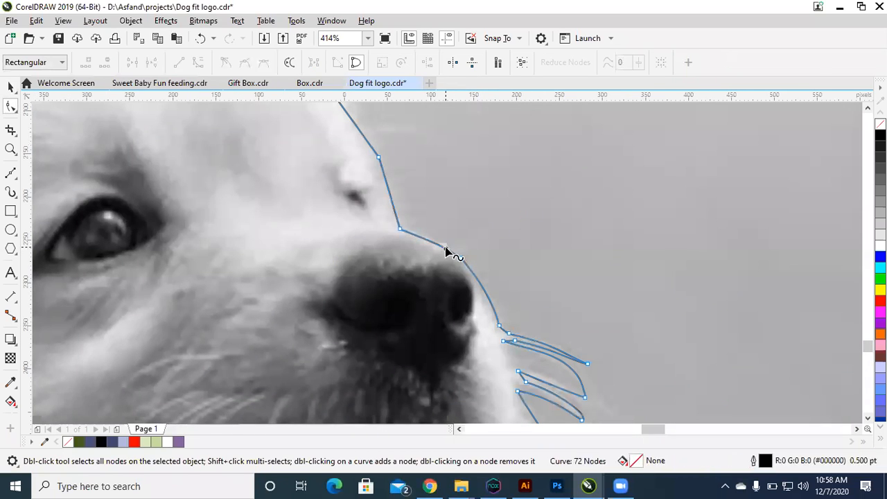
pyautogui.moveTo(388, 188); pyautogui.dragTo(389, 187)
# Step: Bow the straight forehead segment of the outline outward to follow the edge of the fur
pyautogui.scroll(-3, 397, 192)
pyautogui.press('F2')
pyautogui.moveTo(479, 262); pyautogui.dragTo(252, 75)
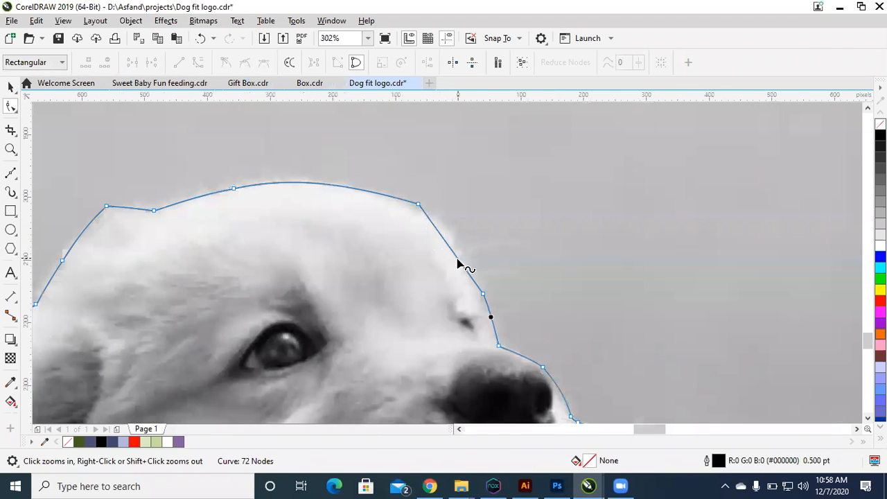
pyautogui.moveTo(456, 257); pyautogui.dragTo(462, 247)
pyautogui.press('F2')
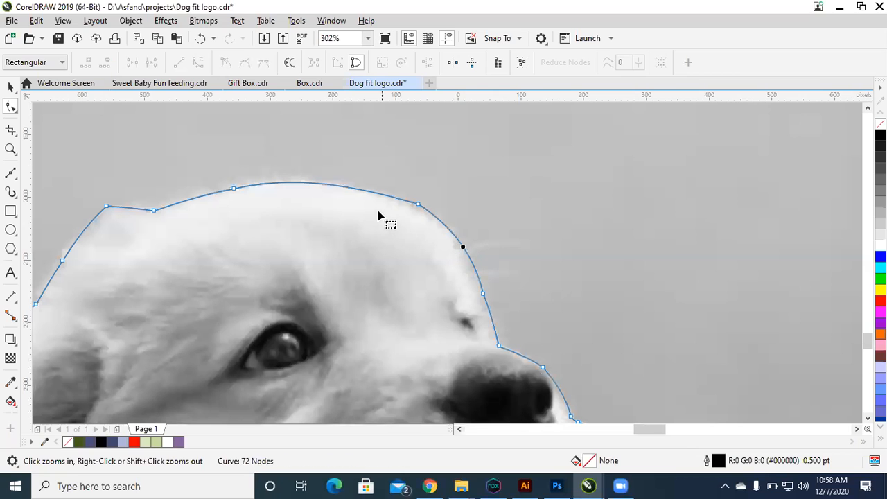
# Step: Delete the surplus outline nodes at the forehead, the top of the head and the back of the head
pyautogui.moveTo(469, 185); pyautogui.dragTo(376, 251)
pyautogui.press('Delete')
pyautogui.press('Delete')
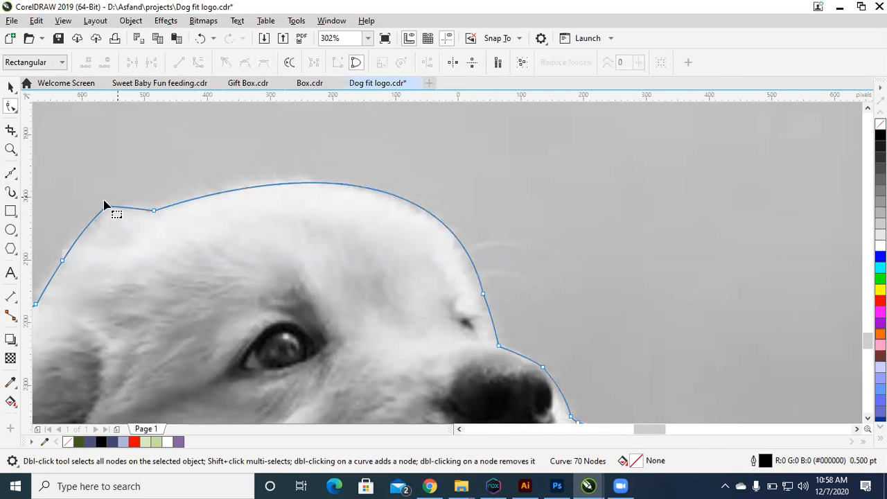
pyautogui.moveTo(54, 252); pyautogui.dragTo(112, 297)
pyautogui.press('Delete')
pyautogui.press('space')
pyautogui.scroll(-2, 115, 287)
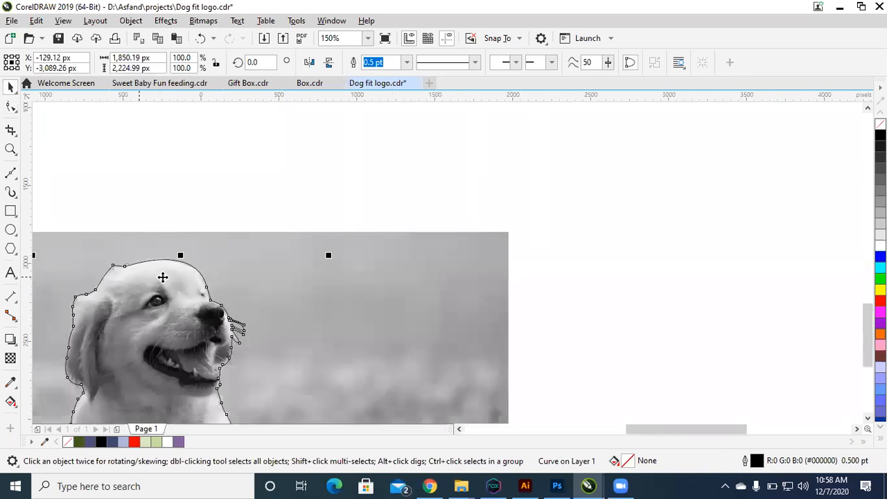
# Step: Trace a closed four-node shape around the dog's eye with the Bézier tool
pyautogui.press('F2')
pyautogui.moveTo(356, 227); pyautogui.dragTo(11, 484)
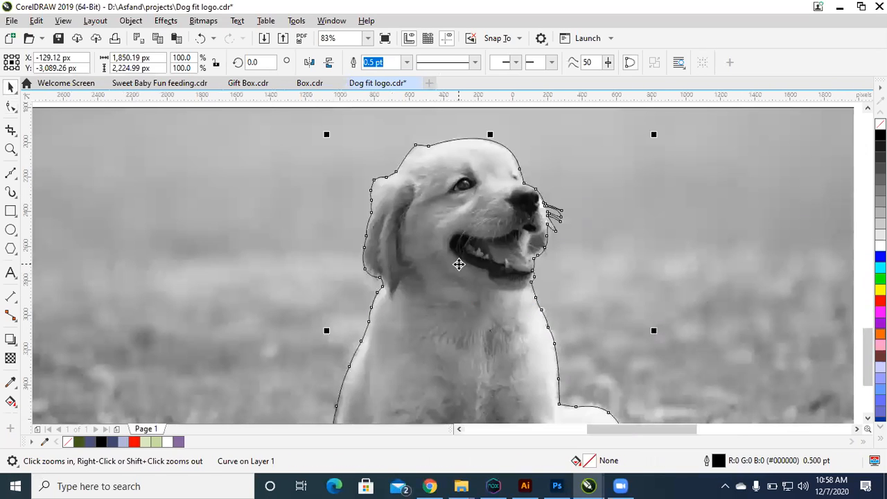
pyautogui.scroll(-3, 459, 264)
pyautogui.scroll(2, 551, 330)
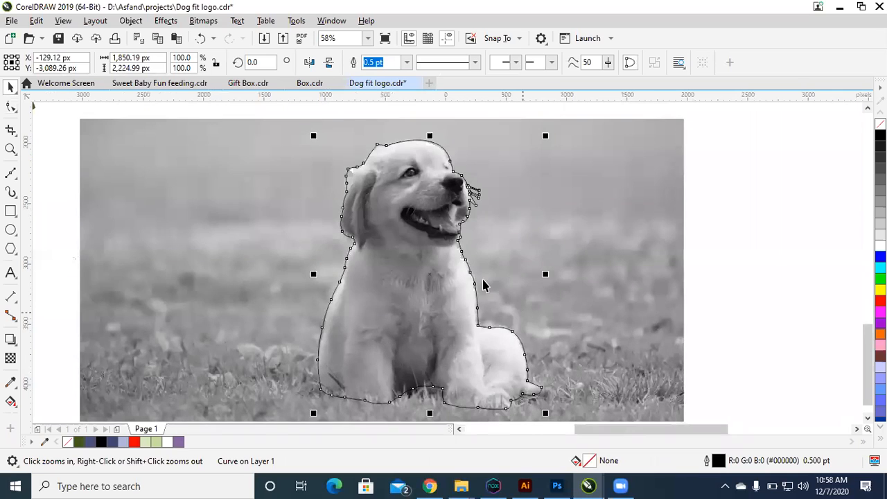
pyautogui.moveTo(578, 271); pyautogui.dragTo(578, 272)
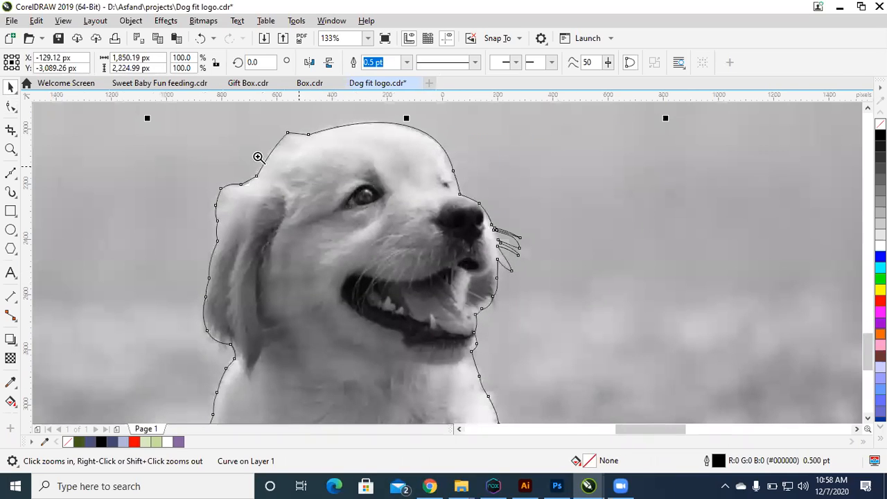
pyautogui.moveTo(556, 240); pyautogui.dragTo(305, 198)
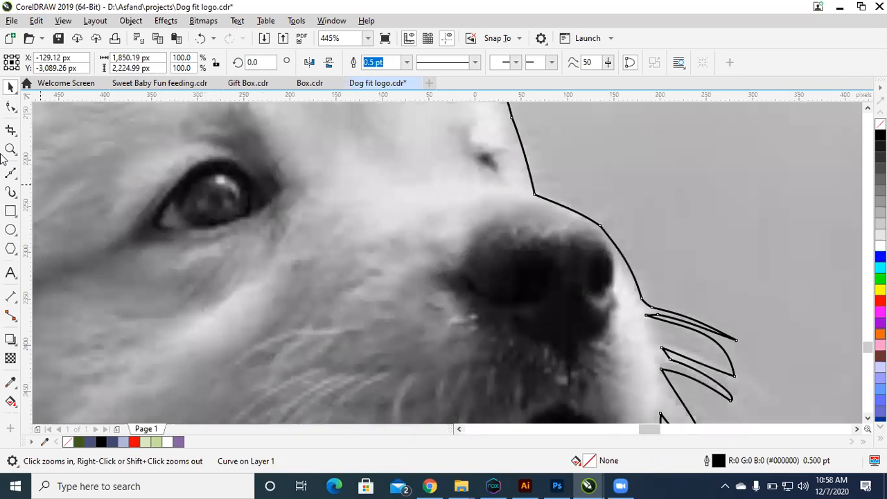
pyautogui.click(10, 175)
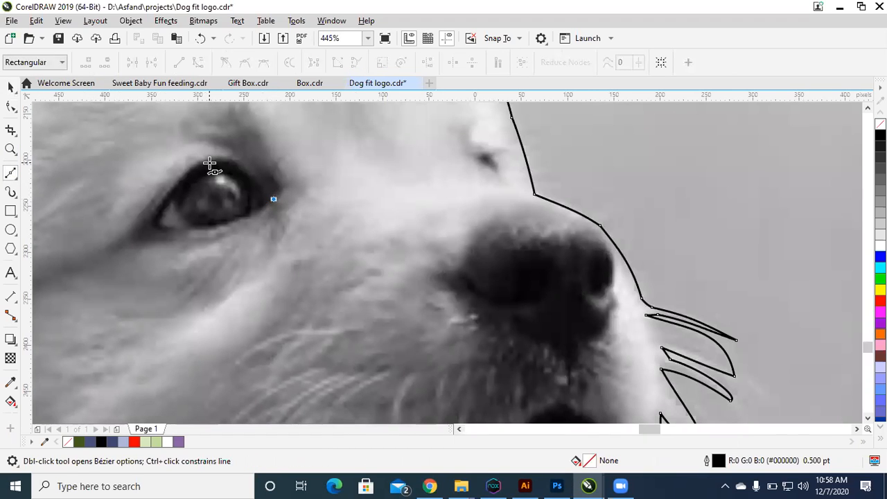
pyautogui.click(145, 223)
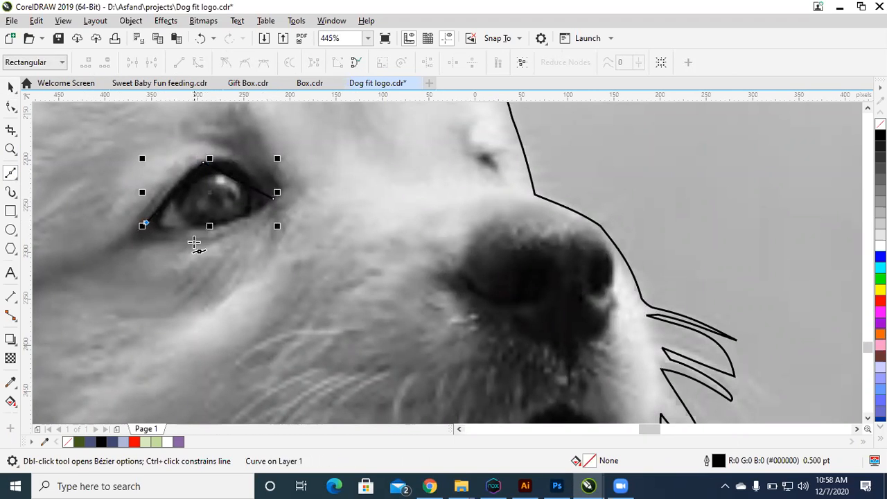
pyautogui.click(236, 223)
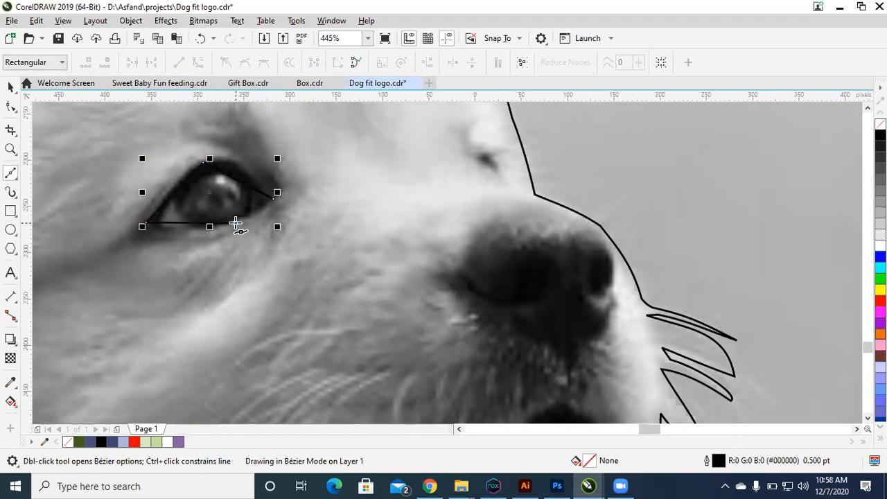
pyautogui.click(272, 197)
# Step: Bend the edges of the eye shape to follow the eyelids and delete the surplus node on its lower edge
pyautogui.press('F10')
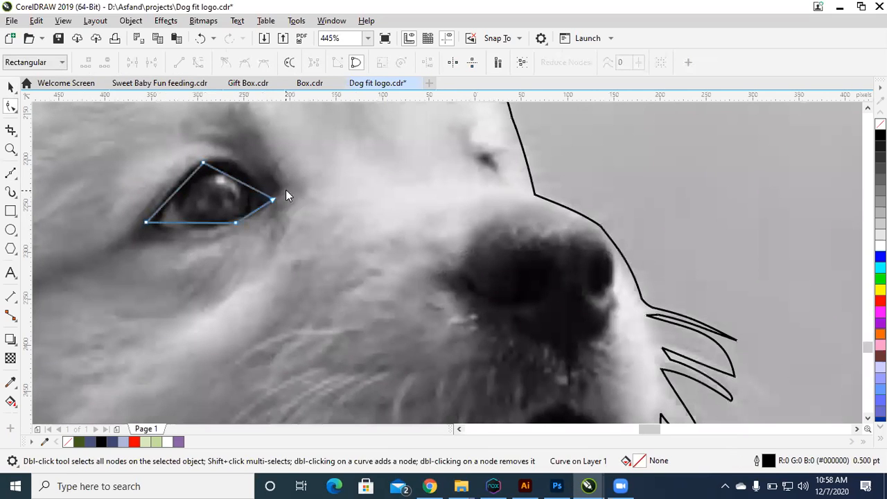
pyautogui.click(203, 63)
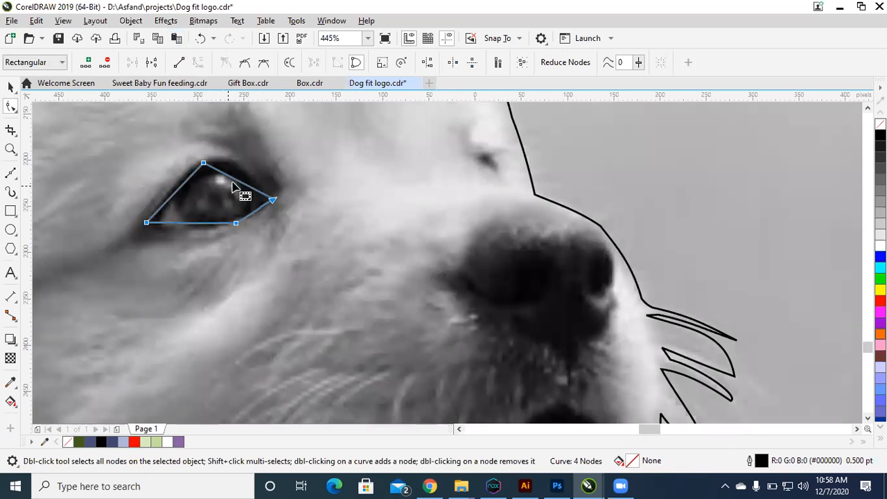
pyautogui.moveTo(238, 183); pyautogui.dragTo(178, 182)
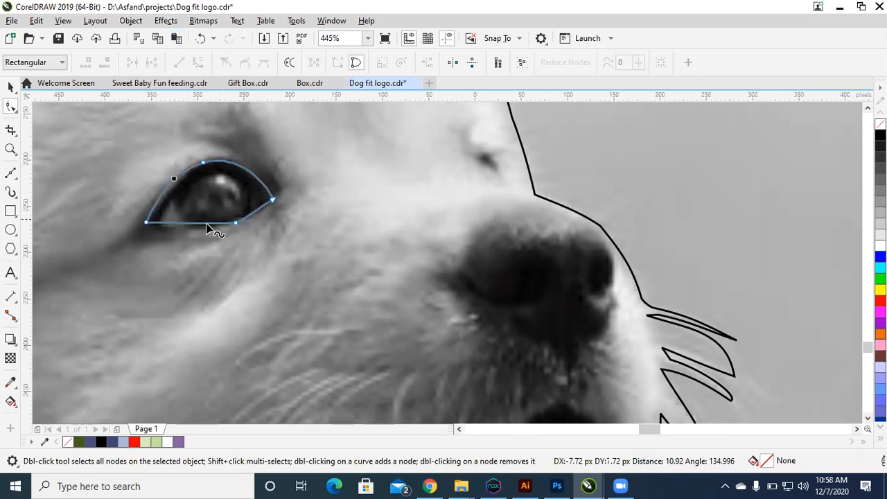
pyautogui.moveTo(192, 223); pyautogui.dragTo(241, 222)
pyautogui.press('Delete')
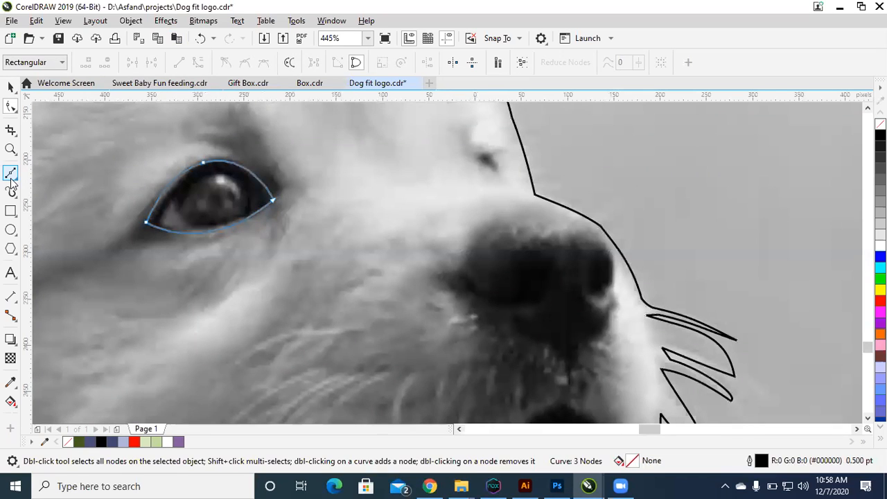
# Step: Draw an ellipse over the iris and widen it to about 71 by 58 px
pyautogui.click(10, 230)
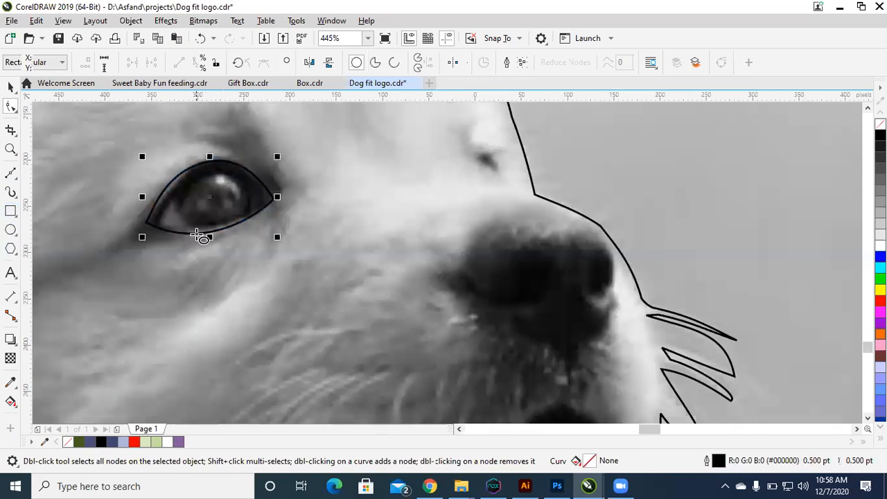
pyautogui.moveTo(188, 180); pyautogui.dragTo(244, 231)
pyautogui.press('space')
pyautogui.moveTo(241, 201); pyautogui.dragTo(253, 201)
pyautogui.moveTo(182, 201); pyautogui.dragTo(180, 201)
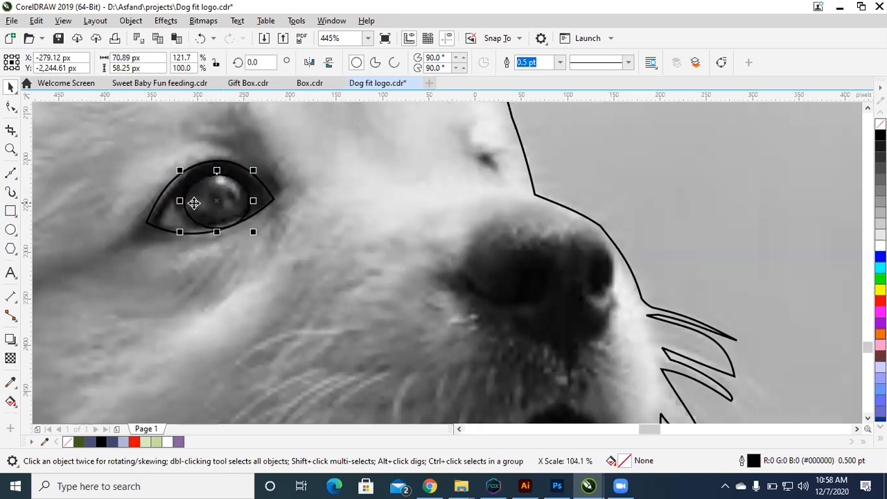
# Step: Rotate the iris ellipse by about 9.4 degrees and move it slightly up and toward the back of the eye
pyautogui.click(228, 208)
pyautogui.click(258, 237)
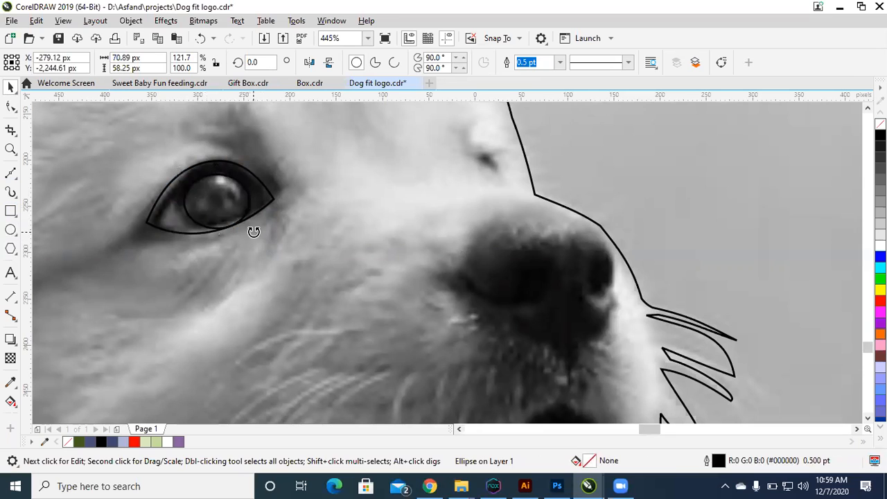
pyautogui.click(217, 203)
pyautogui.click(217, 202)
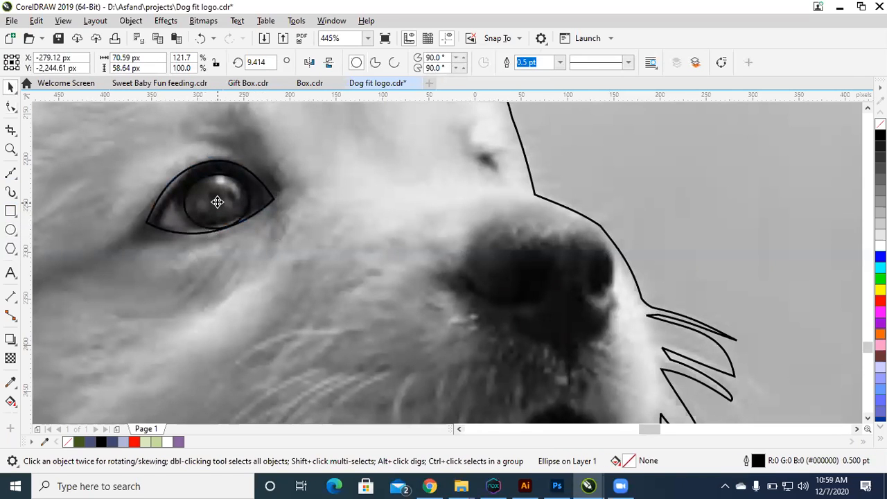
pyautogui.moveTo(217, 202); pyautogui.dragTo(215, 197)
pyautogui.click(226, 394)
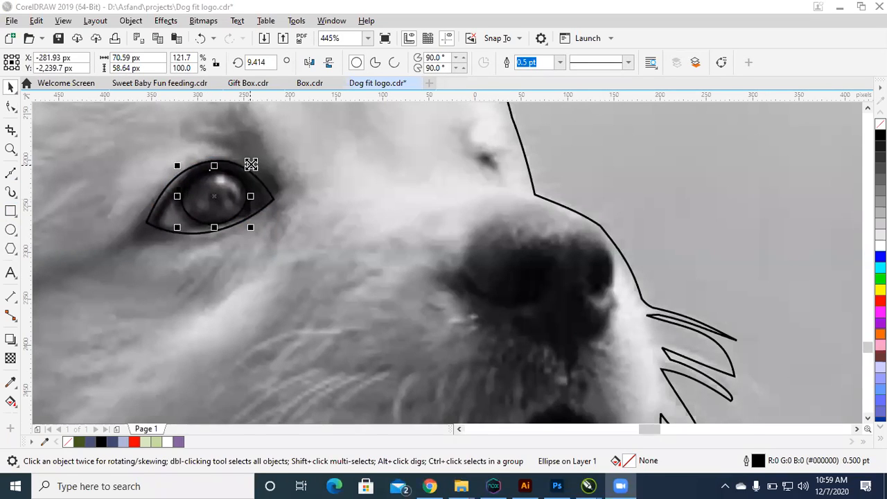
# Step: Make a smaller concentric copy of the iris ellipse, about 50 by 41 px, for the pupil
pyautogui.moveTo(249, 167); pyautogui.dragTo(241, 173)
pyautogui.press('z')
pyautogui.moveTo(143, 139); pyautogui.dragTo(402, 271)
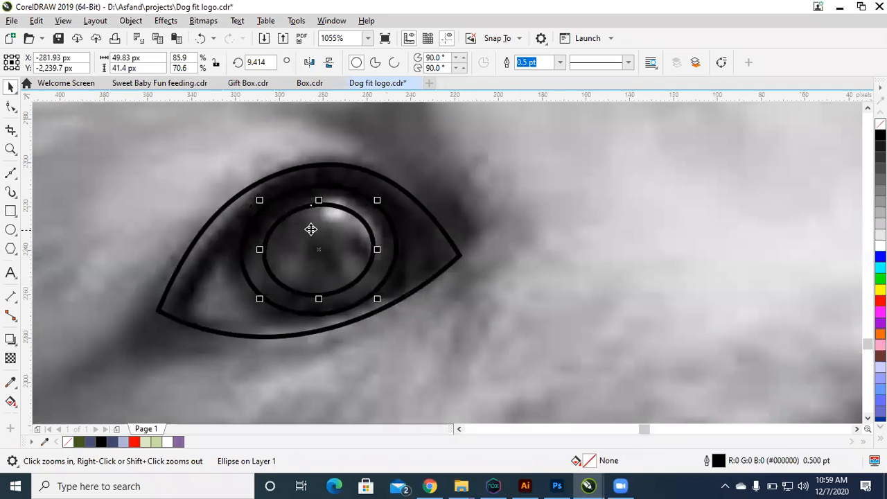
pyautogui.press('space')
pyautogui.moveTo(328, 240); pyautogui.dragTo(335, 234)
pyautogui.hotkey('ctrl', 'z')
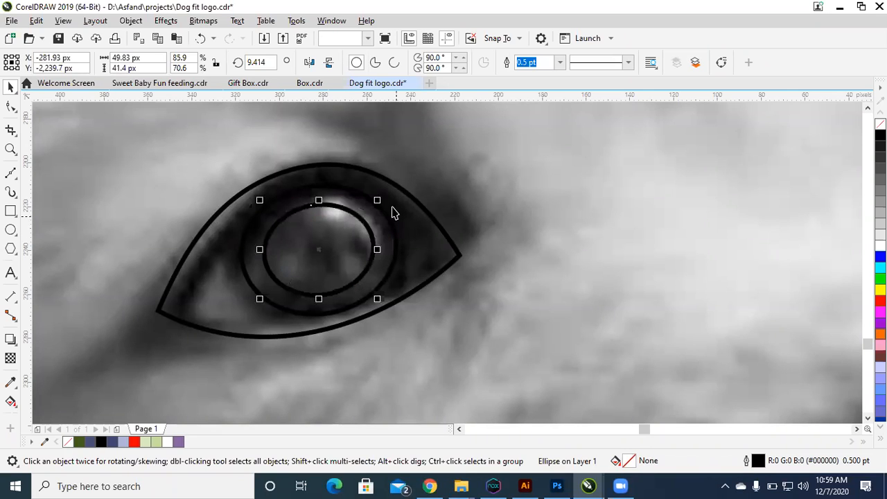
# Step: Fill the outer eye shape with black and remove its outline
pyautogui.click(426, 238)
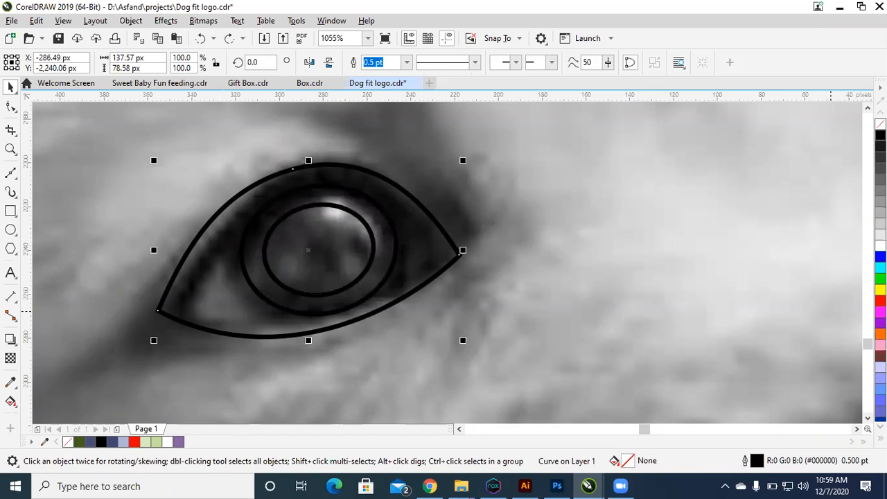
pyautogui.click(880, 135)
pyautogui.rightClick(879, 124)
# Step: Fill both ellipses inside the eye with white, and recolor the inner pupil ellipse black
pyautogui.moveTo(581, 134); pyautogui.dragTo(186, 370)
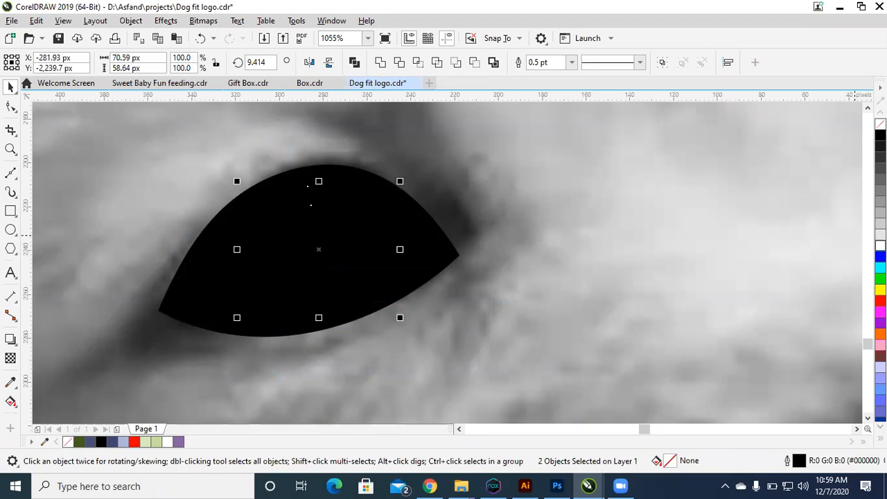
pyautogui.click(880, 246)
pyautogui.press('Escape')
pyautogui.click(355, 238)
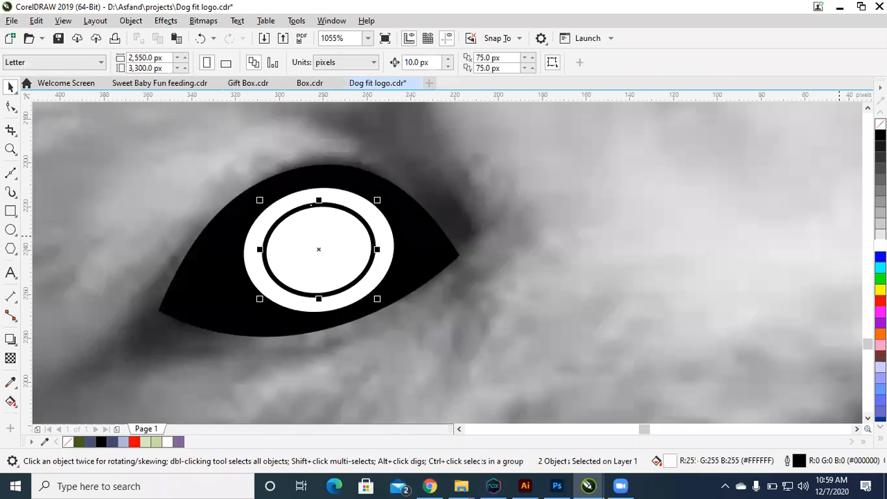
pyautogui.click(880, 135)
pyautogui.scroll(-2, 554, 239)
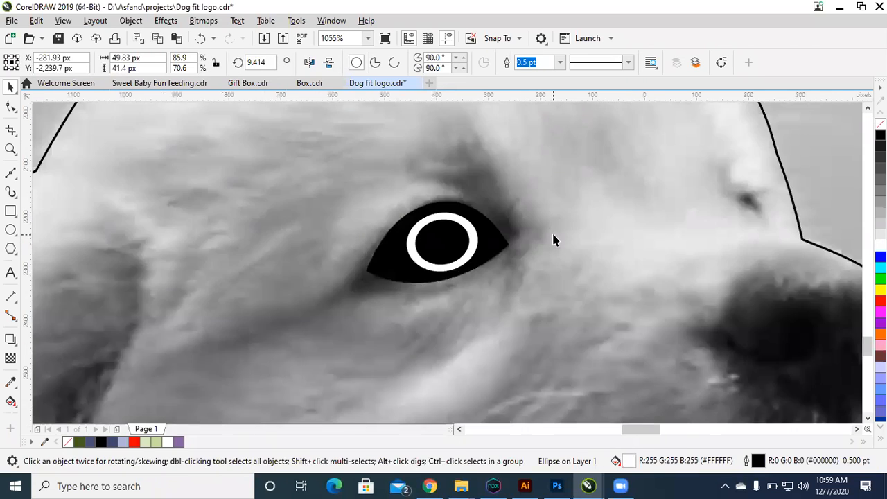
pyautogui.press('Escape')
# Step: Start a Bézier shape with a slanted line between the brow and the inner corner of the dog's eye
pyautogui.scroll(-1, 528, 233)
pyautogui.press('F2')
pyautogui.moveTo(307, 138); pyautogui.dragTo(730, 412)
pyautogui.scroll(1, 715, 347)
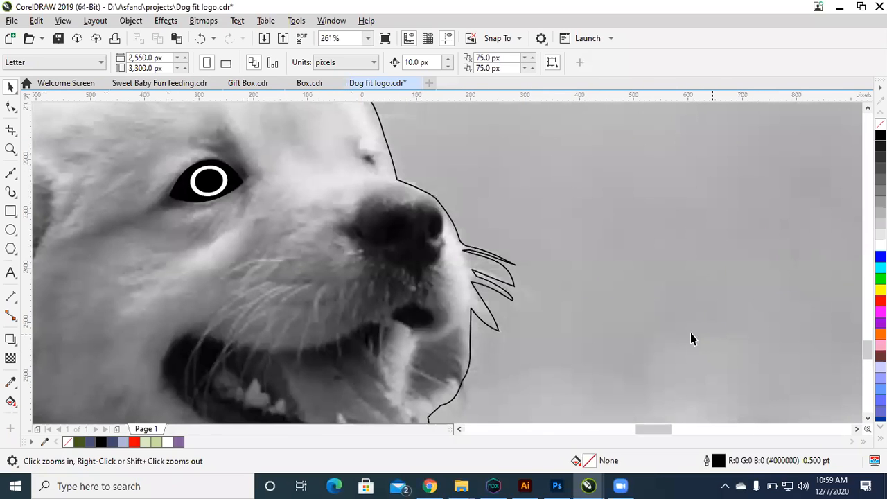
pyautogui.click(354, 229)
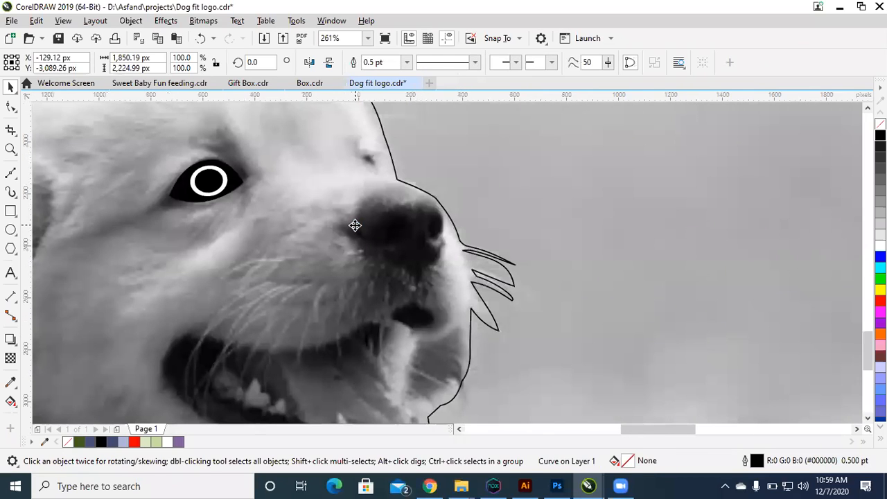
pyautogui.scroll(-1, 354, 226)
pyautogui.moveTo(200, 127); pyautogui.dragTo(553, 354)
pyautogui.click(9, 175)
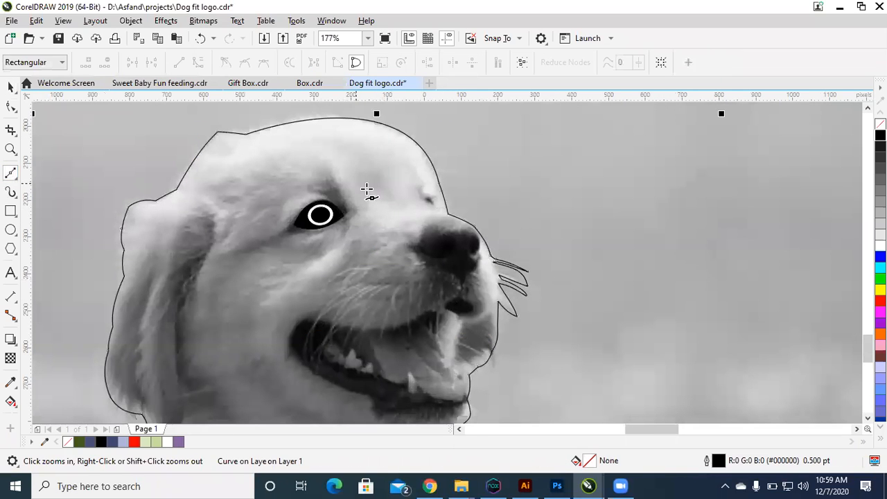
pyautogui.click(359, 220)
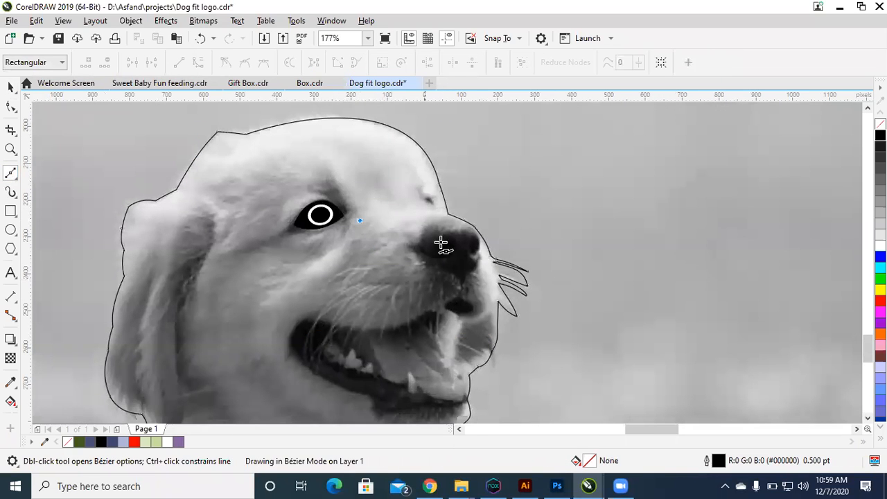
pyautogui.click(335, 173)
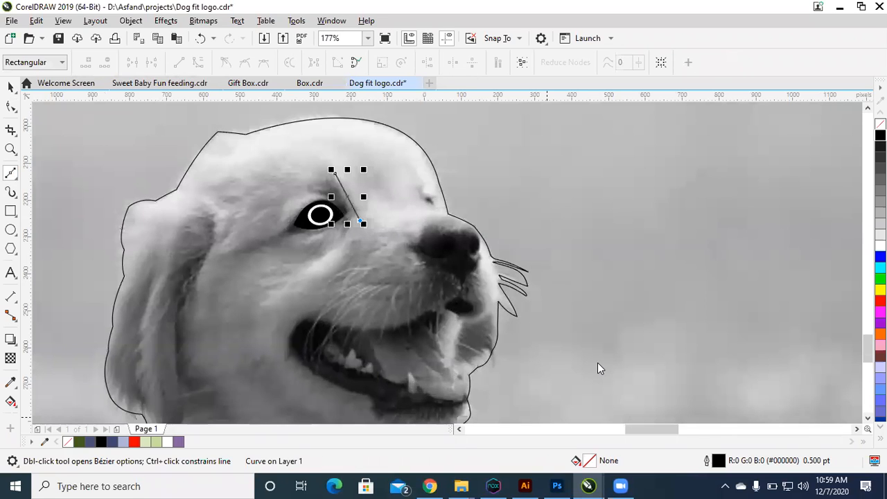
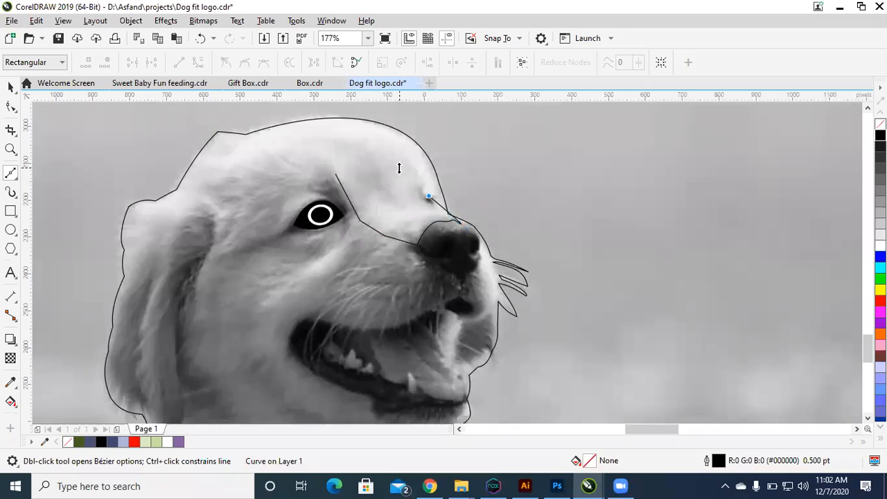
# Step: Undo the last Bézier segments around the nose bridge, back to the short line running from the eye corner to the muzzle
pyautogui.hotkey('ctrl', 'z')
pyautogui.hotkey('ctrl', 'z')
pyautogui.hotkey('ctrl', 'z')
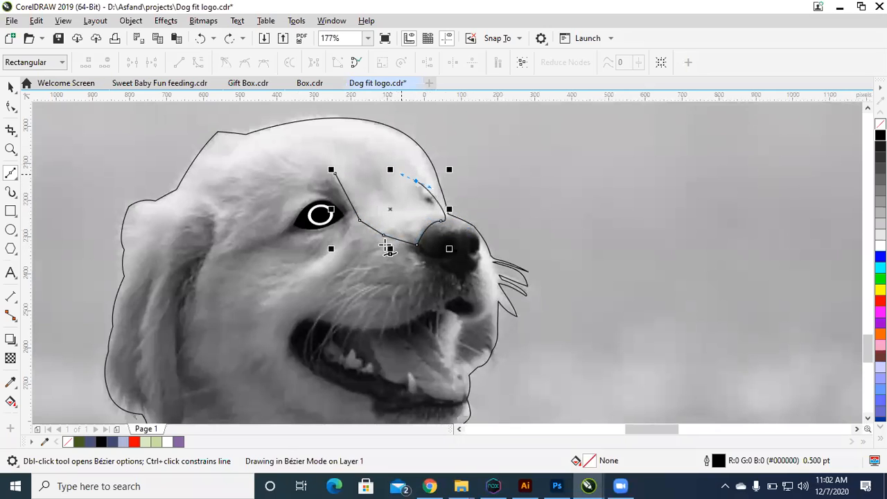
pyautogui.moveTo(381, 163); pyautogui.dragTo(364, 163)
pyautogui.hotkey('ctrl', 'z')
pyautogui.hotkey('ctrl', 'z')
pyautogui.hotkey('ctrl', 'z')
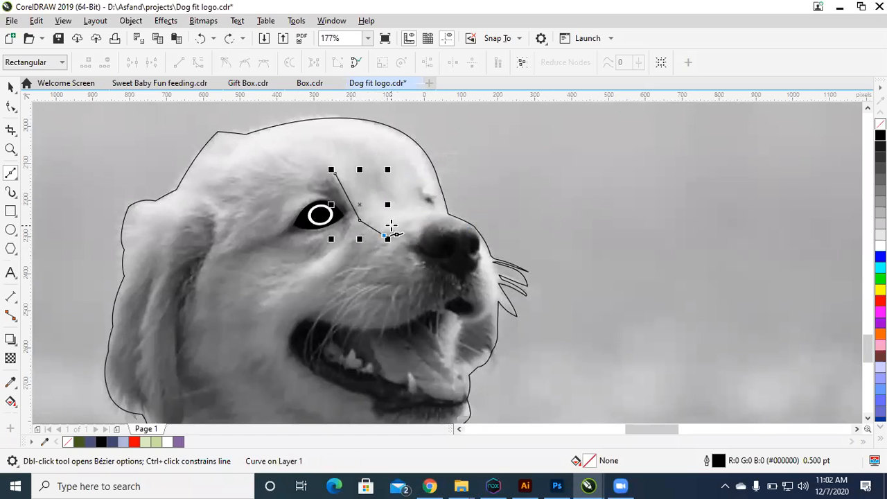
# Step: Try a closed seven-node Bézier shape between the brow and nose bridge, and convert all its segments to curves
pyautogui.moveTo(411, 228); pyautogui.dragTo(402, 170)
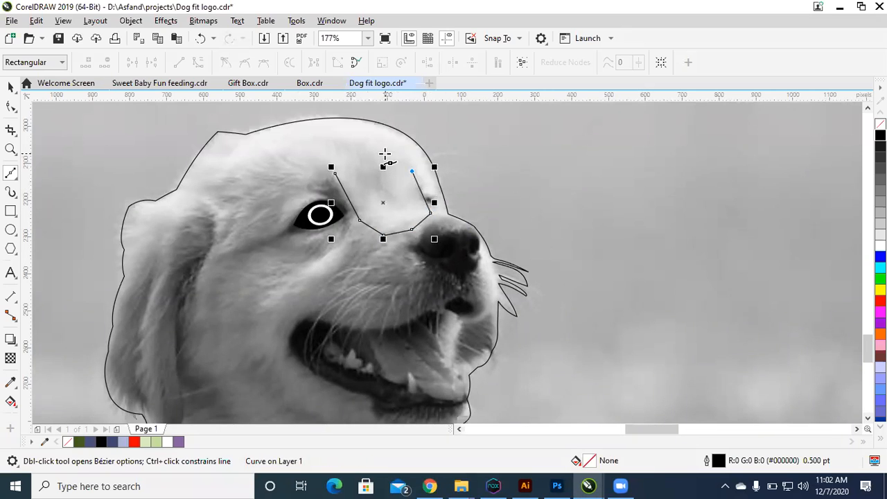
pyautogui.click(395, 150)
pyautogui.click(336, 173)
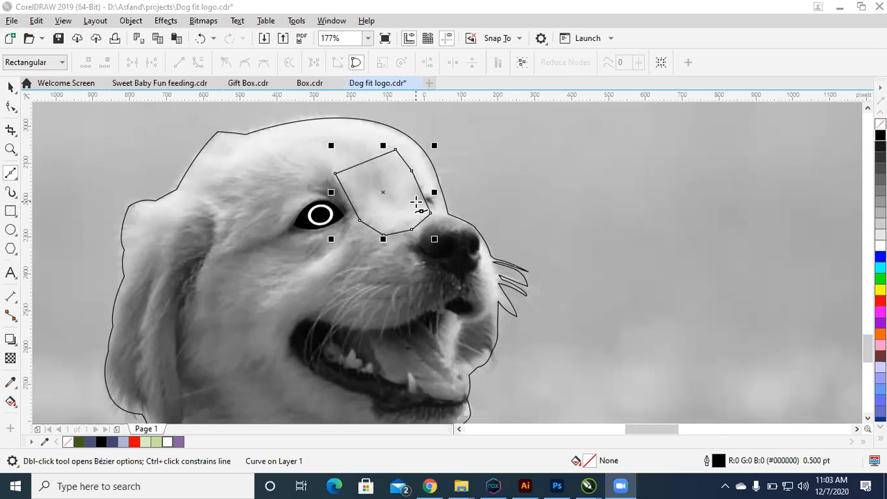
pyautogui.press('space')
pyautogui.press('F10')
pyautogui.hotkey('ctrl', 'a')
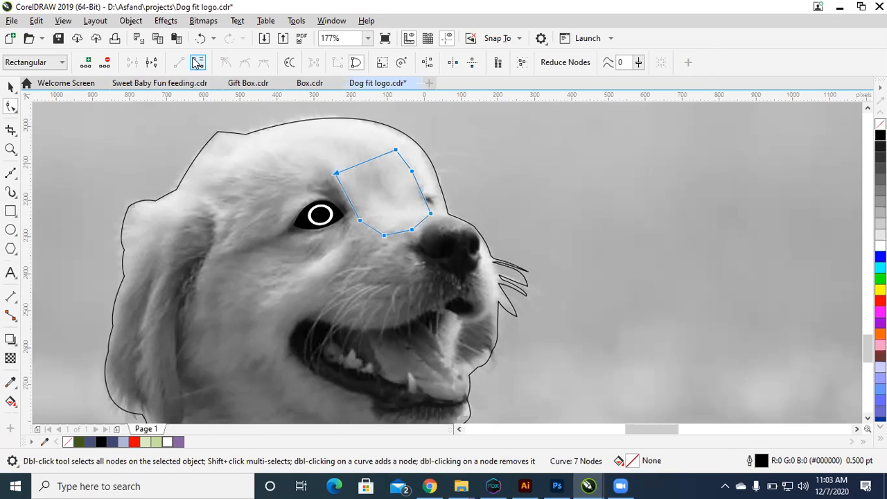
pyautogui.click(195, 63)
pyautogui.press('F2')
pyautogui.moveTo(320, 143); pyautogui.dragTo(516, 283)
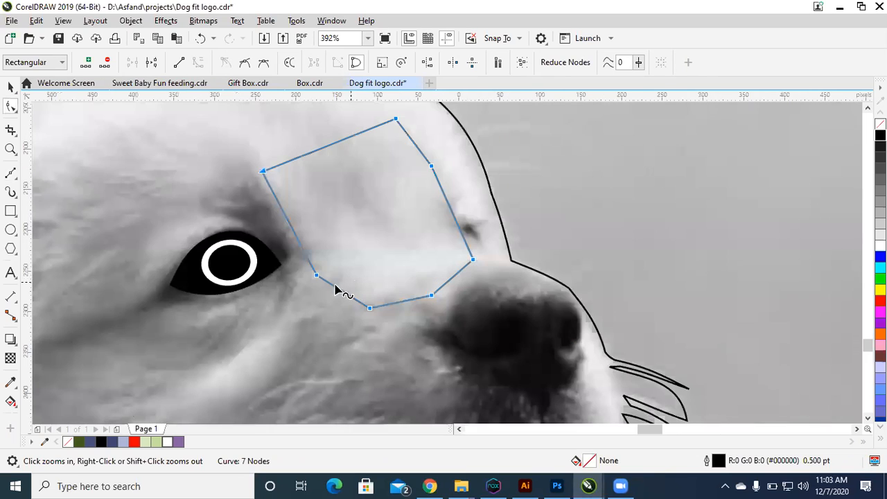
# Step: Undo the closed seven-node shape, including its slanted starting line beside the eye
pyautogui.press('Escape')
pyautogui.moveTo(343, 291); pyautogui.dragTo(348, 287)
pyautogui.hotkey('ctrl', 'z')
pyautogui.hotkey('ctrl', 'z')
pyautogui.hotkey('ctrl', 'z')
pyautogui.hotkey('ctrl', 'z')
pyautogui.hotkey('ctrl', 'z')
pyautogui.hotkey('ctrl', 'z')
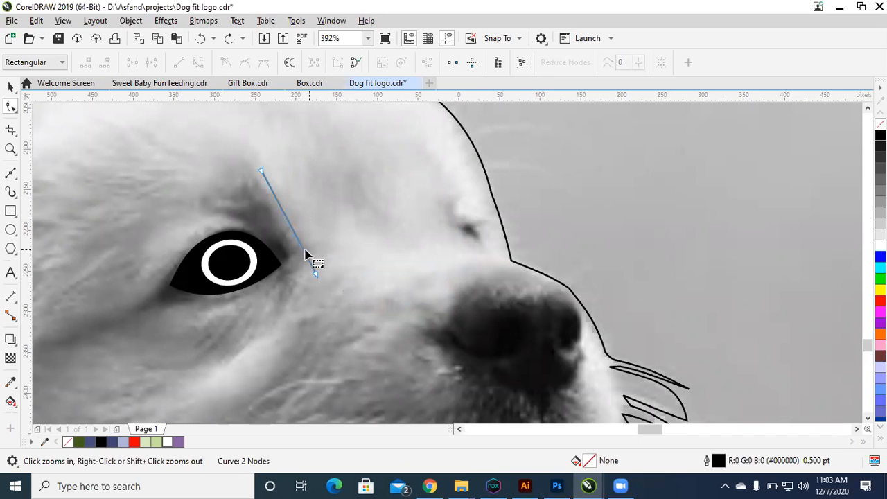
pyautogui.click(11, 174)
pyautogui.hotkey('ctrl', 'z')
# Step: Draw a closed four-sided Bézier shape between the brow and the nose bridge, leaving it unfilled
pyautogui.click(251, 158)
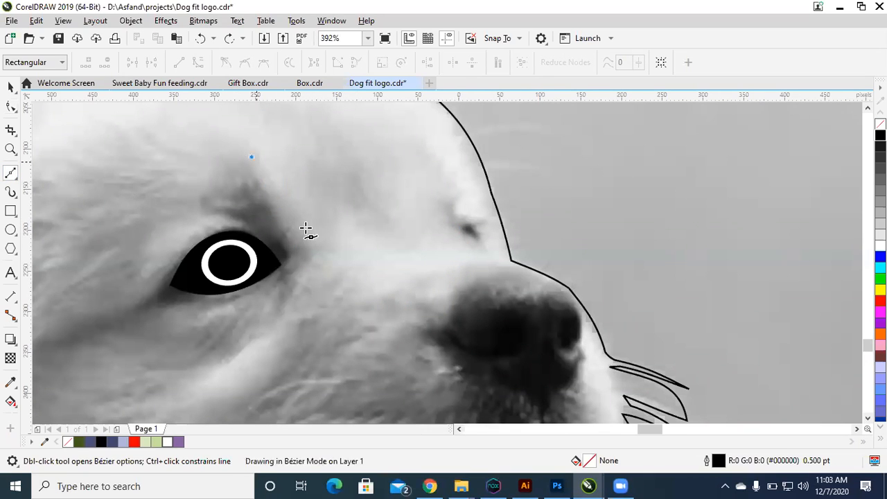
pyautogui.click(315, 240)
pyautogui.click(446, 241)
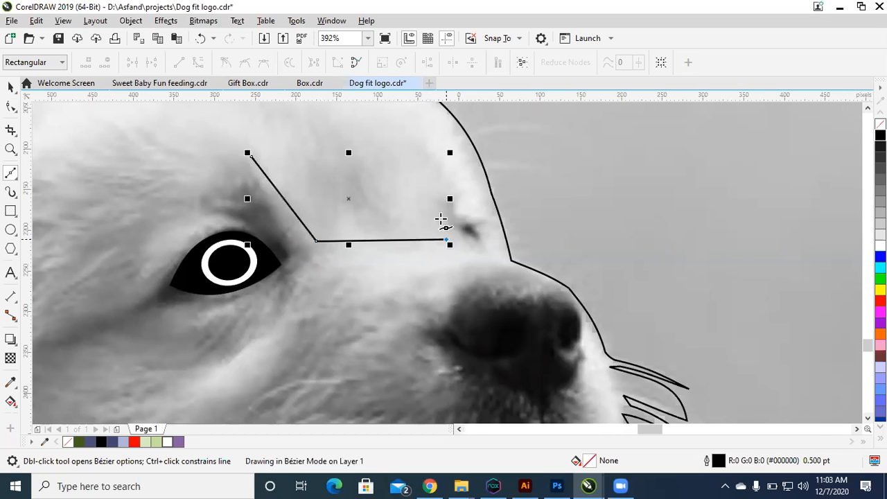
pyautogui.click(402, 131)
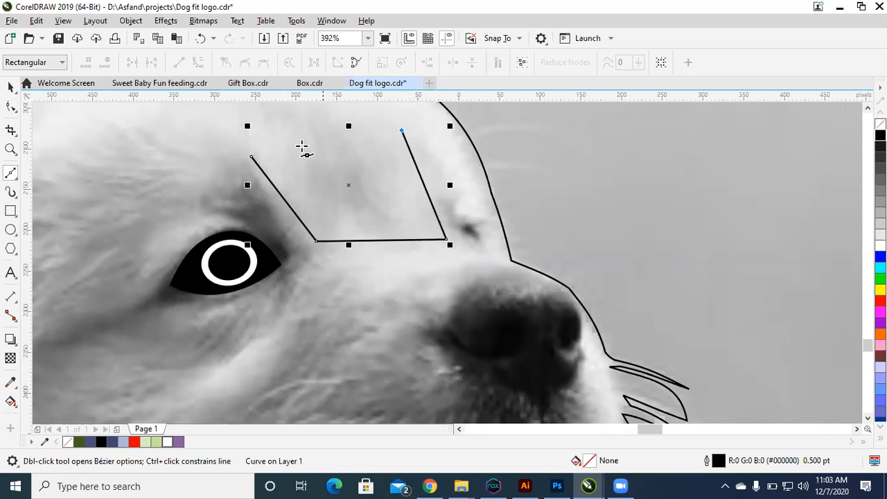
pyautogui.click(251, 158)
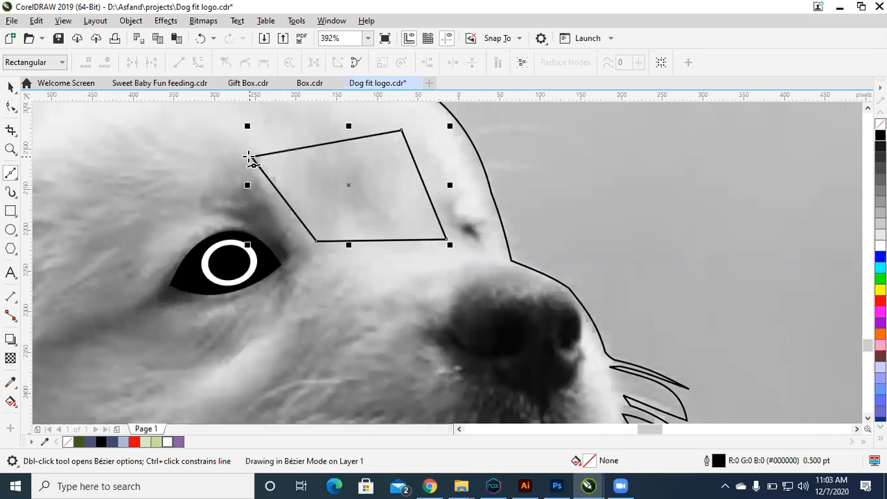
pyautogui.click(880, 300)
pyautogui.hotkey('ctrl', 'z')
# Step: Level the four-sided shape's top edge by moving the corner nearest the forehead outline, and convert all its segments to curves
pyautogui.press('F10')
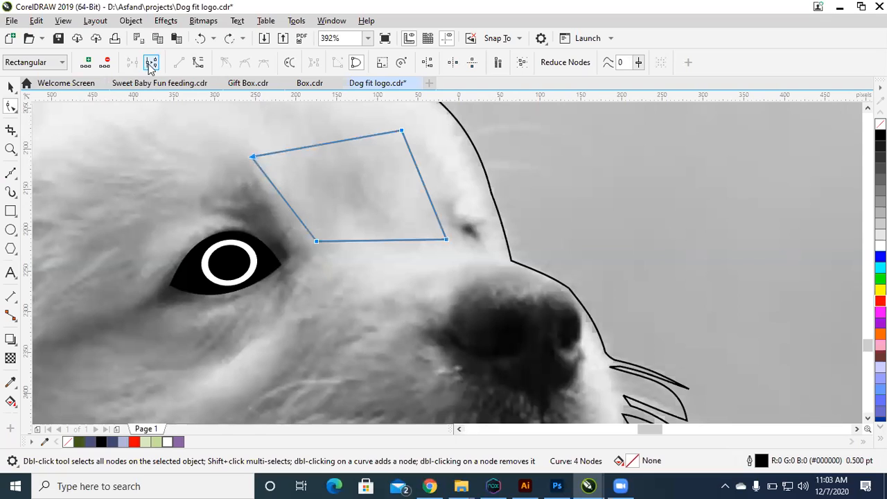
pyautogui.moveTo(401, 130); pyautogui.dragTo(387, 158)
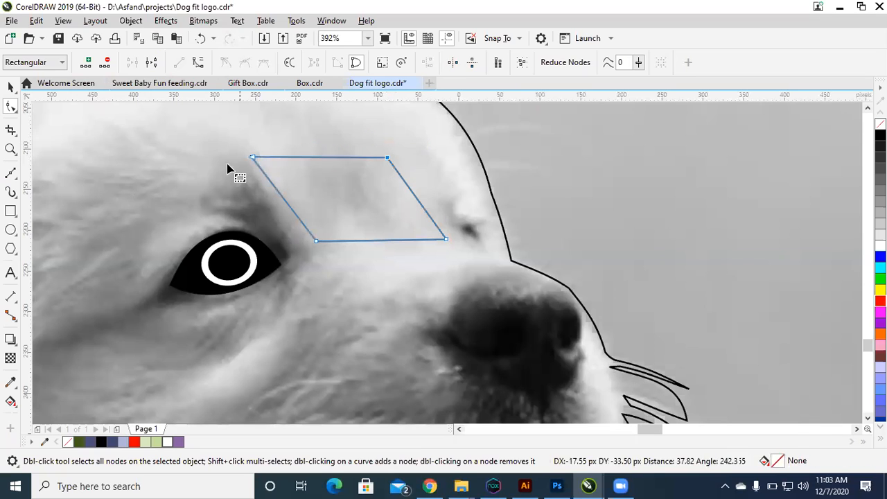
pyautogui.click(198, 64)
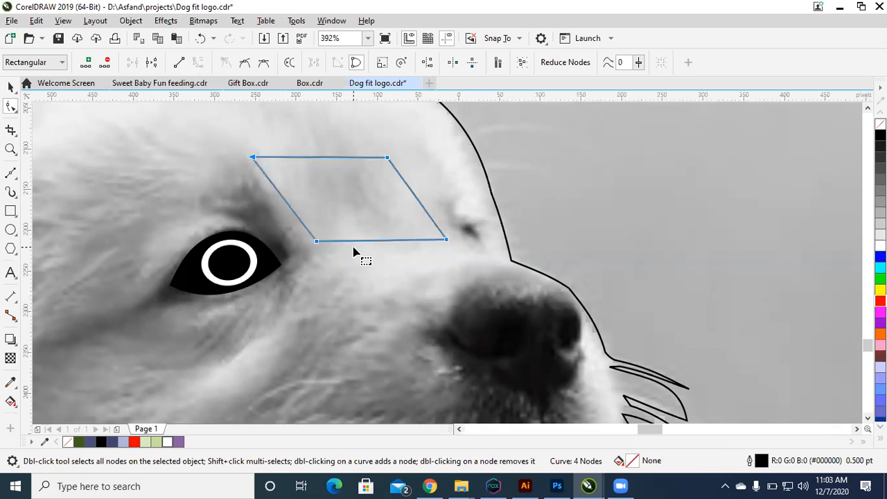
# Step: Bow the shape's lower edge downward and bend both of its slanted sides slightly outward
pyautogui.moveTo(377, 244); pyautogui.dragTo(393, 262)
pyautogui.click(414, 192)
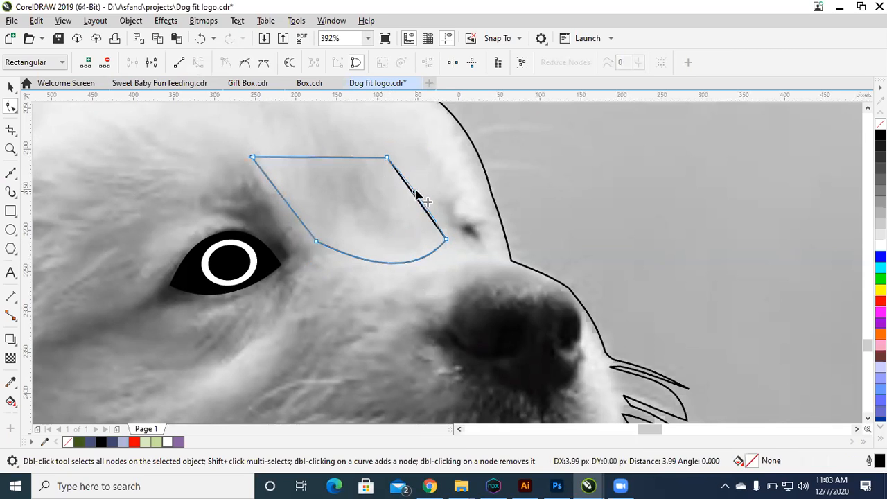
pyautogui.moveTo(288, 205); pyautogui.dragTo(284, 208)
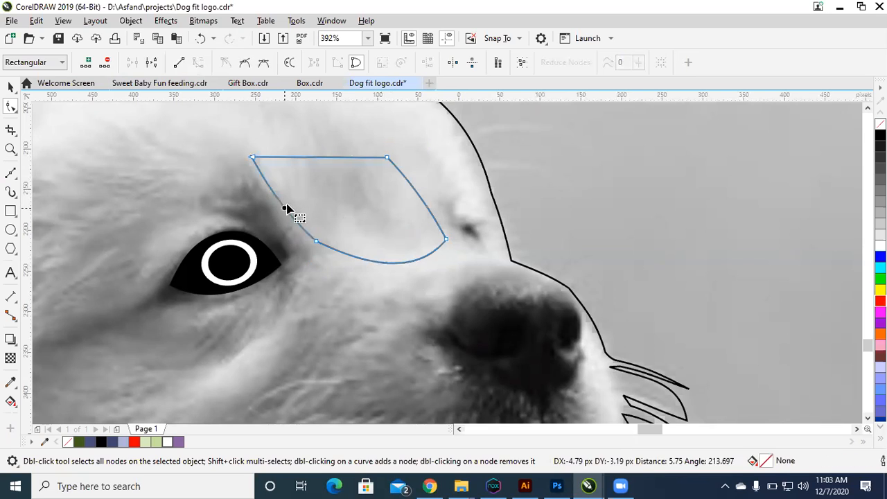
# Step: Add a node on each slanted side and delete both lower corner nodes, rounding the shape to about 230 by 132 px
pyautogui.press('space')
pyautogui.press('space')
pyautogui.doubleClick(295, 220)
pyautogui.moveTo(333, 226); pyautogui.dragTo(309, 269)
pyautogui.press('Delete')
pyautogui.doubleClick(423, 202)
pyautogui.moveTo(462, 228); pyautogui.dragTo(419, 260)
pyautogui.press('Delete')
pyautogui.press('space')
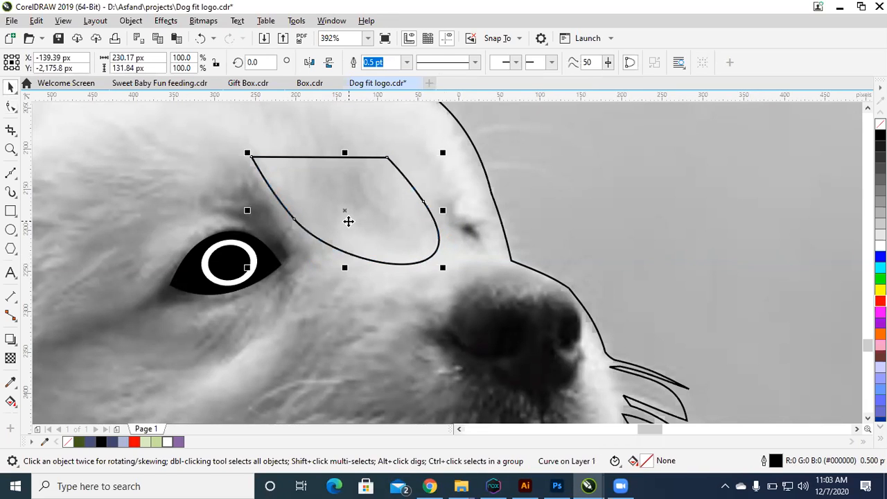
# Step: Start a Bézier outline of the dog's nose from the bridge, around its eye-side edge and into the nearer nostril
pyautogui.scroll(-5, 349, 220)
pyautogui.moveTo(250, 173); pyautogui.dragTo(515, 362)
pyautogui.moveTo(299, 136); pyautogui.dragTo(607, 328)
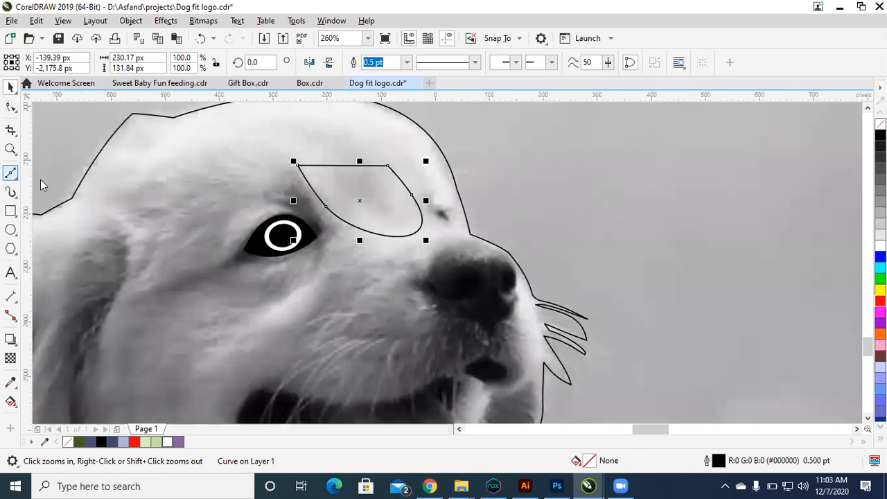
pyautogui.moveTo(319, 179); pyautogui.dragTo(686, 363)
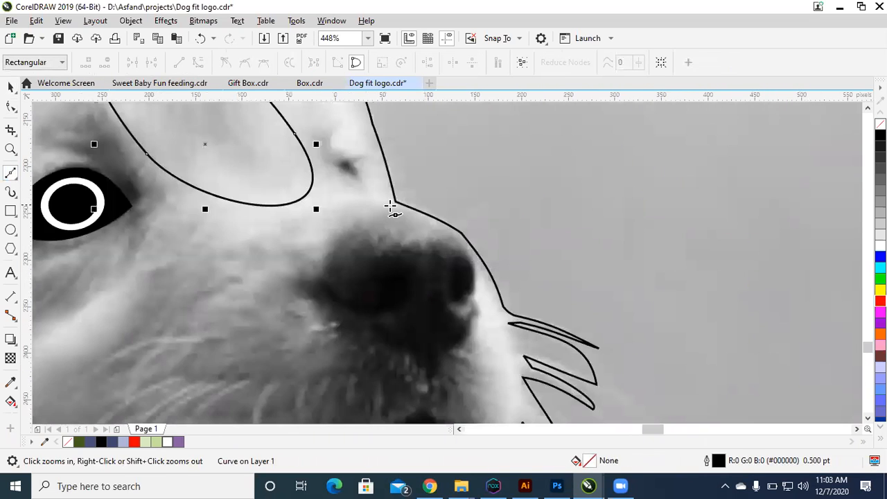
pyautogui.click(390, 206)
pyautogui.moveTo(330, 248); pyautogui.dragTo(386, 303)
pyautogui.moveTo(389, 302); pyautogui.dragTo(380, 258)
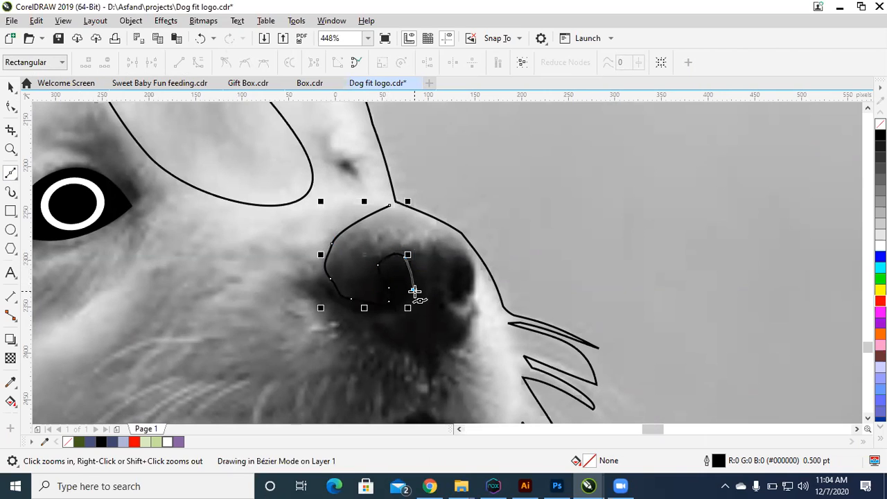
# Step: Trace the nose's lower edge and far nostril, and close the outline at the bridge, about 161 by 173 px overall
pyautogui.moveTo(393, 318); pyautogui.dragTo(467, 293)
pyautogui.moveTo(460, 300)
pyautogui.mouseDown()
pyautogui.moveTo(453, 305)
pyautogui.moveTo(458, 267)
pyautogui.mouseUp()
pyautogui.moveTo(463, 264)
pyautogui.mouseDown()
pyautogui.moveTo(476, 278)
pyautogui.moveTo(469, 258)
pyautogui.moveTo(475, 280)
pyautogui.mouseUp()
pyautogui.press('space')
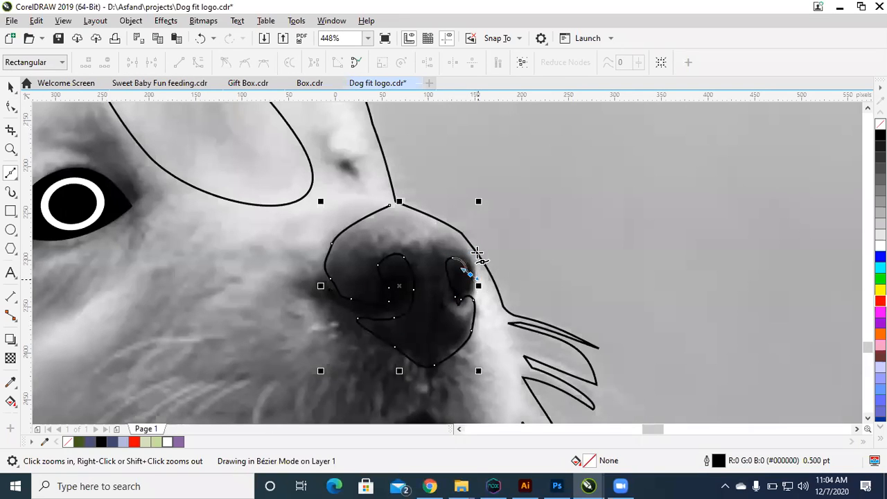
pyautogui.press('space')
pyautogui.moveTo(463, 242); pyautogui.dragTo(400, 208)
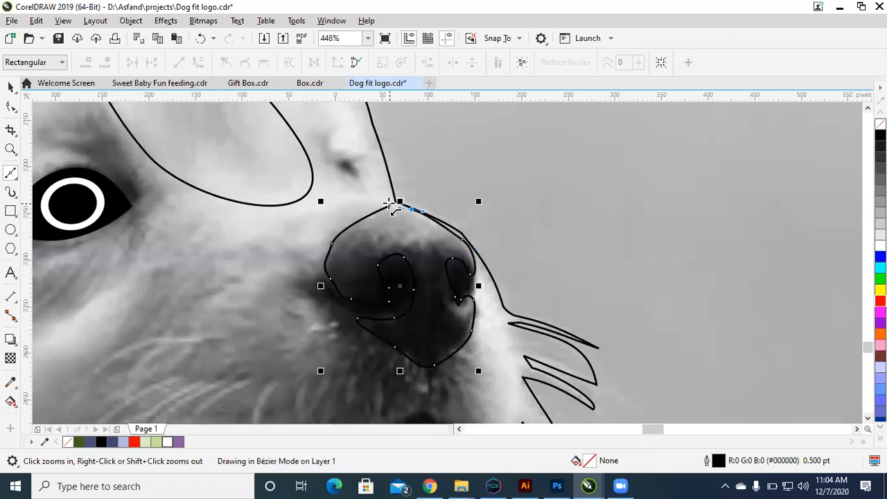
pyautogui.click(389, 203)
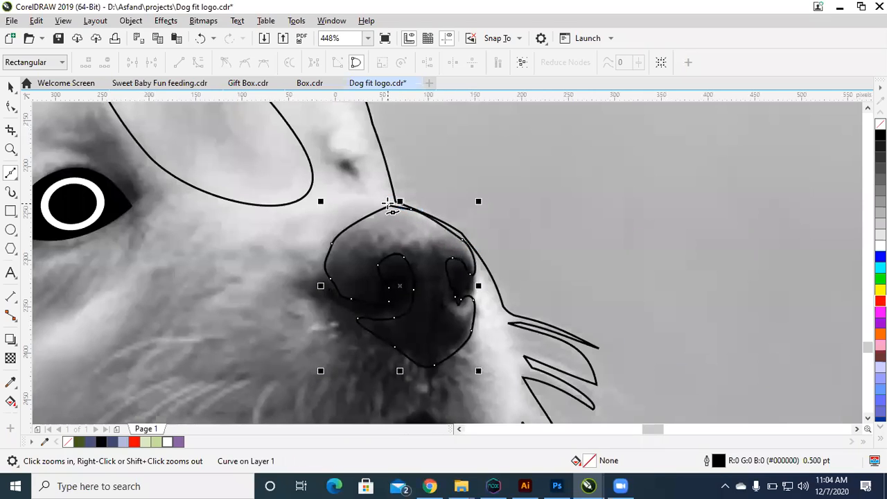
# Step: Fill the nose shape with black and remove its outline
pyautogui.press('space')
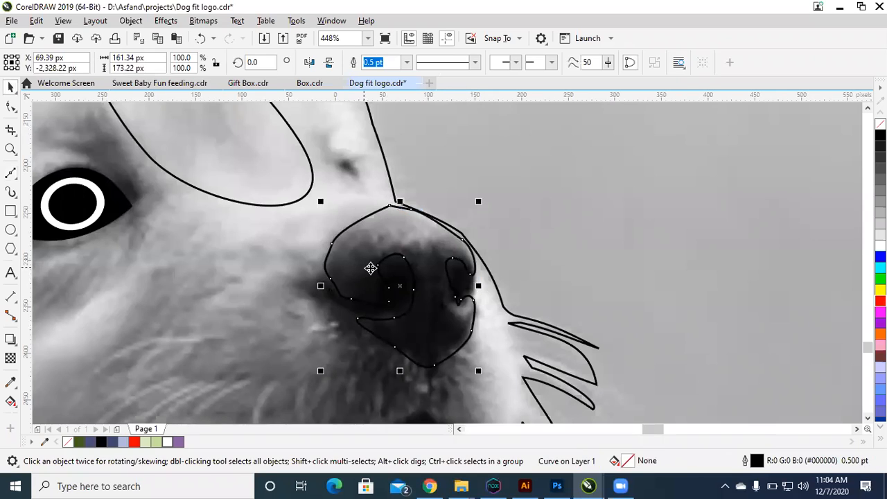
pyautogui.moveTo(427, 267); pyautogui.dragTo(320, 284)
pyautogui.hotkey('ctrl', 'z')
pyautogui.click(879, 135)
pyautogui.rightClick(879, 123)
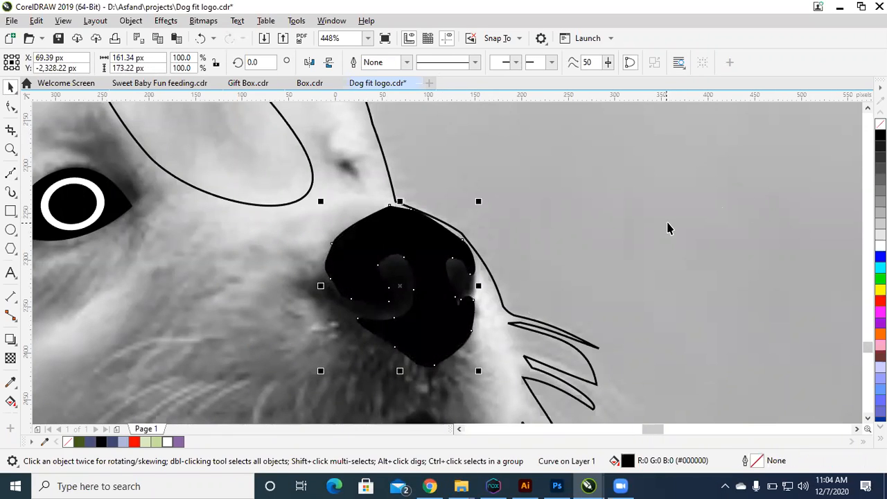
# Step: Smooth the nose's upper and eye-side edges by deleting surplus nodes, keeping the node on the far upper edge
pyautogui.doubleClick(397, 263)
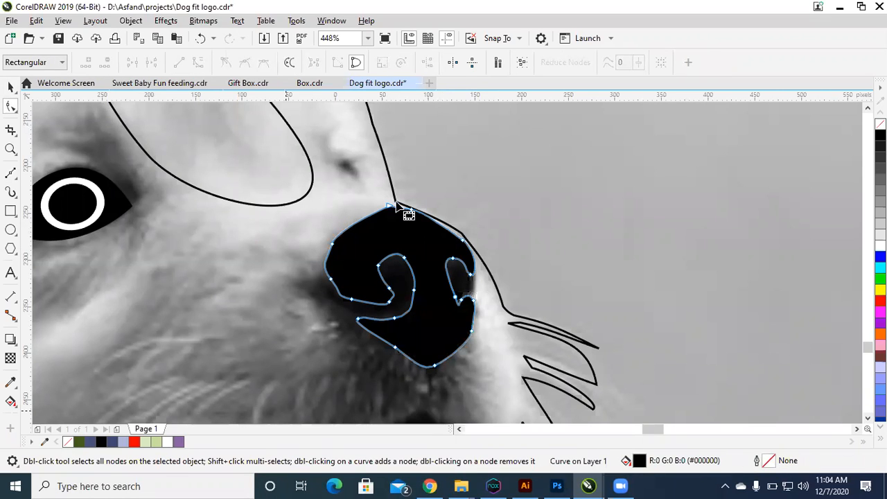
pyautogui.moveTo(334, 192); pyautogui.dragTo(424, 234)
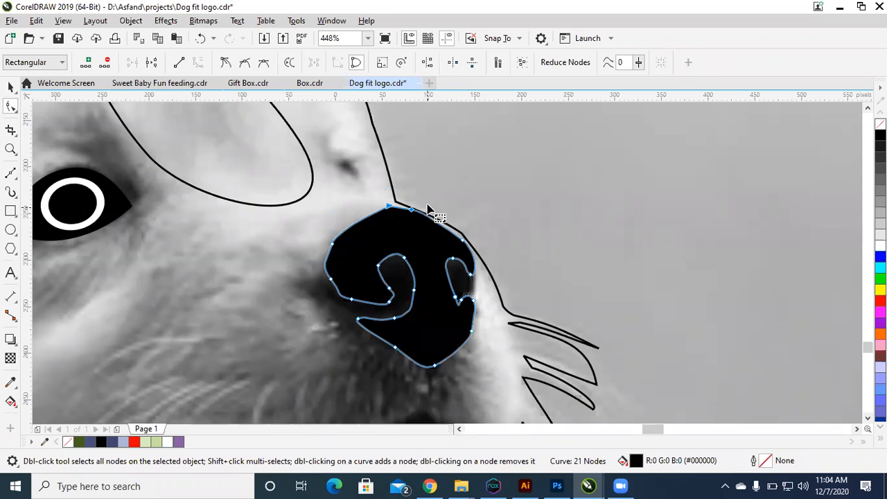
pyautogui.press('Delete')
pyautogui.moveTo(298, 230); pyautogui.dragTo(299, 289)
pyautogui.press('Delete')
pyautogui.press('Delete')
pyautogui.moveTo(483, 236); pyautogui.dragTo(457, 259)
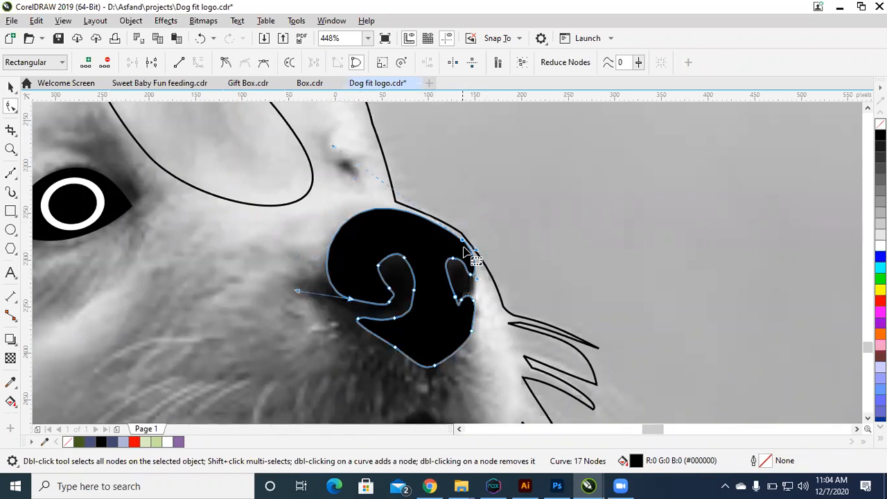
pyautogui.press('Delete')
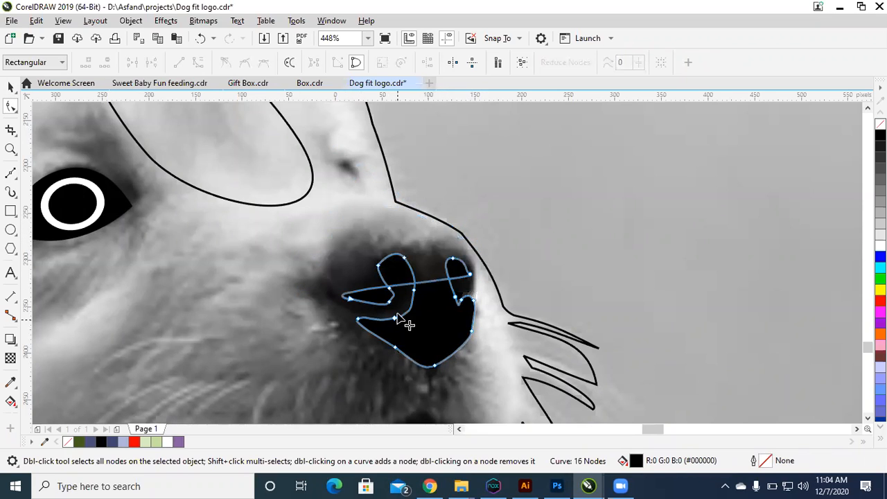
pyautogui.hotkey('ctrl', 'z')
# Step: Delete the surplus nodes along both lower edges of the nose to smooth its tapered bottom
pyautogui.moveTo(419, 332); pyautogui.dragTo(380, 363)
pyautogui.press('Delete')
pyautogui.moveTo(449, 334); pyautogui.dragTo(487, 348)
pyautogui.moveTo(459, 319); pyautogui.dragTo(477, 339)
pyautogui.press('Delete')
pyautogui.press('space')
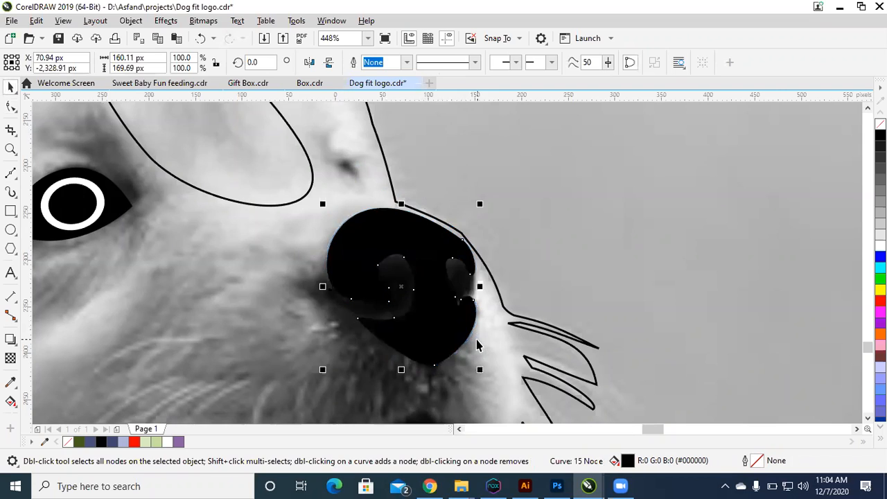
# Step: Trace the mouth's upper lip edge with the Bézier tool, from just below the nose back and around the rear mouth corner
pyautogui.scroll(-2, 477, 340)
pyautogui.scroll(-4, 477, 345)
pyautogui.press('z')
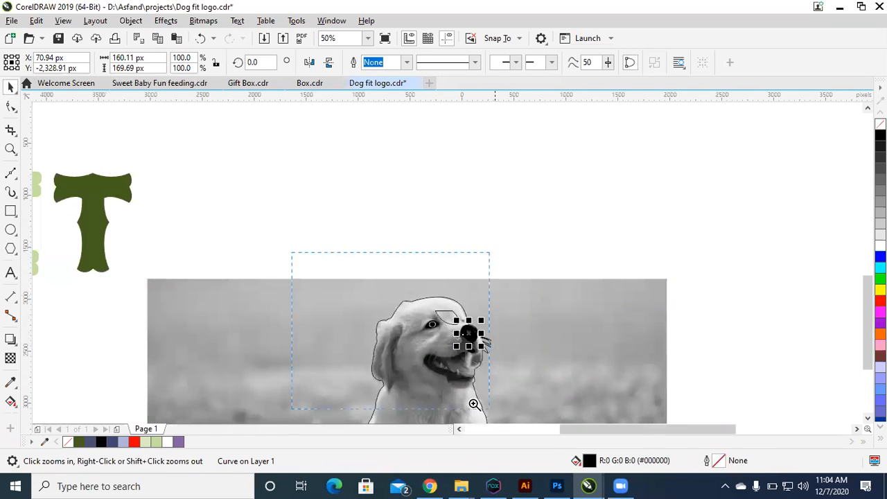
pyautogui.scroll(1, 471, 391)
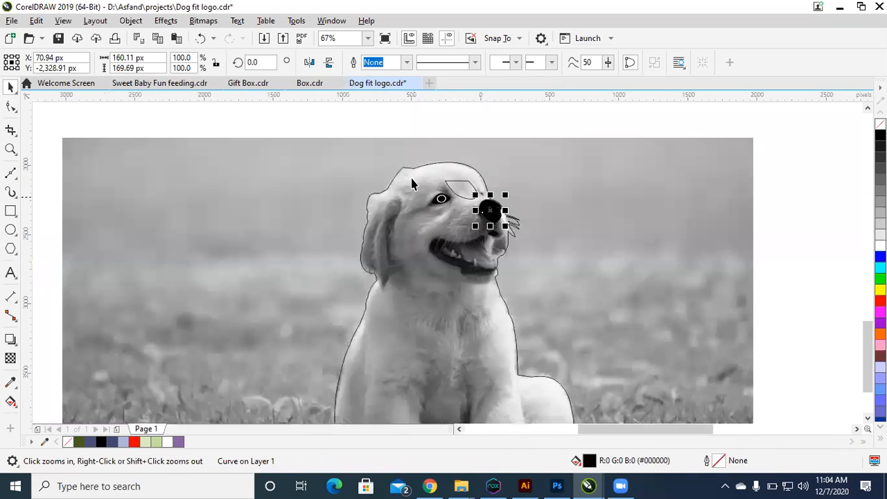
pyautogui.moveTo(582, 313); pyautogui.dragTo(580, 317)
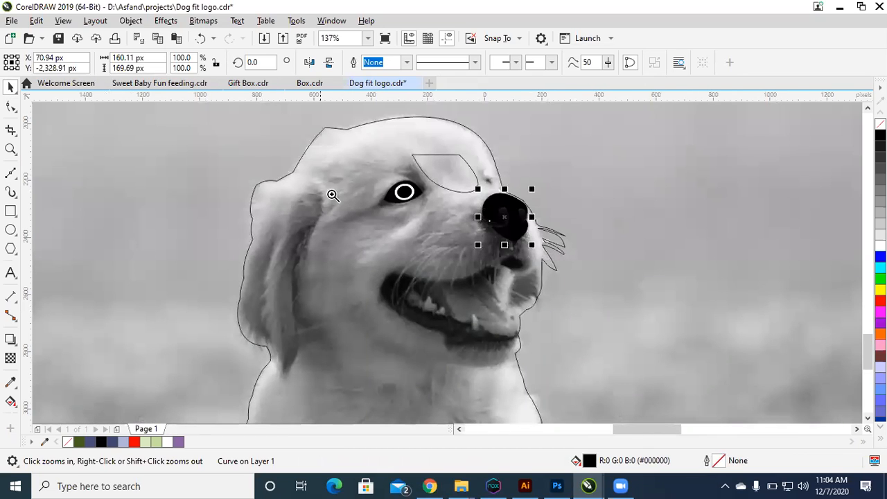
pyautogui.moveTo(454, 249); pyautogui.dragTo(580, 360)
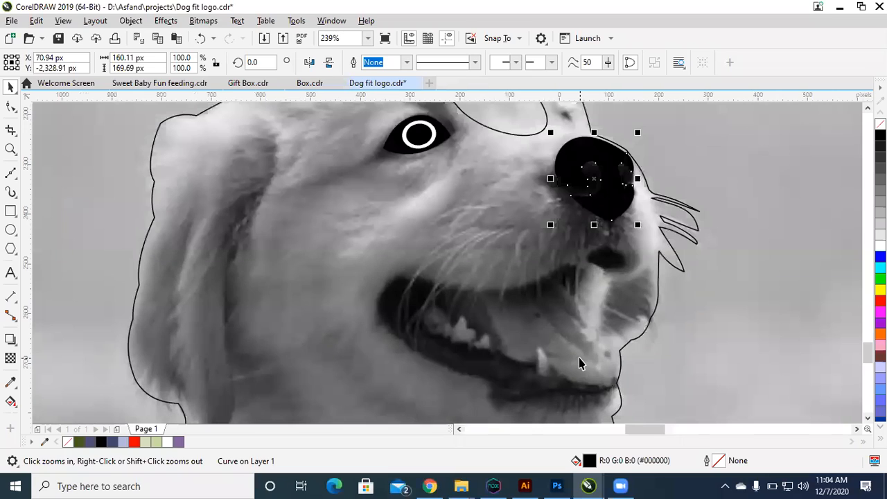
pyautogui.click(11, 174)
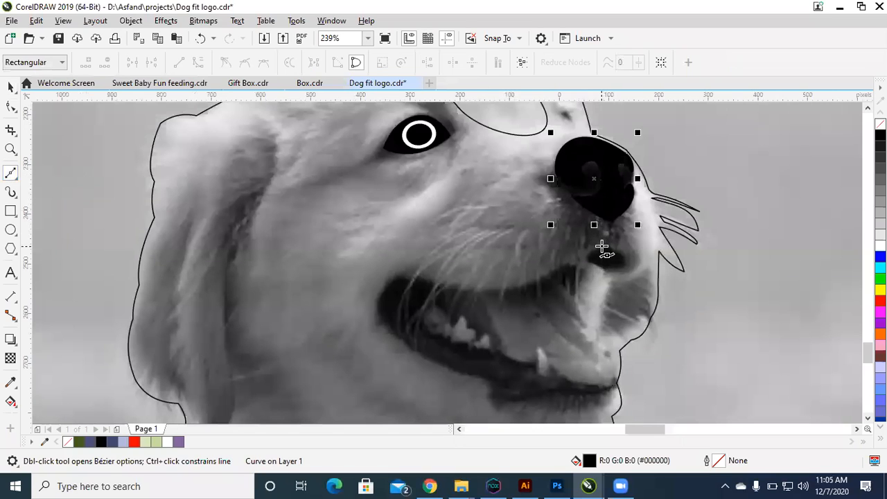
pyautogui.click(602, 246)
pyautogui.moveTo(536, 284); pyautogui.dragTo(512, 286)
pyautogui.moveTo(457, 287); pyautogui.dragTo(390, 278)
pyautogui.click(388, 279)
pyautogui.moveTo(376, 315); pyautogui.dragTo(377, 316)
# Step: Continue the mouth outline along the lower lip edge, from the rear corner to the front of the chin
pyautogui.click(460, 375)
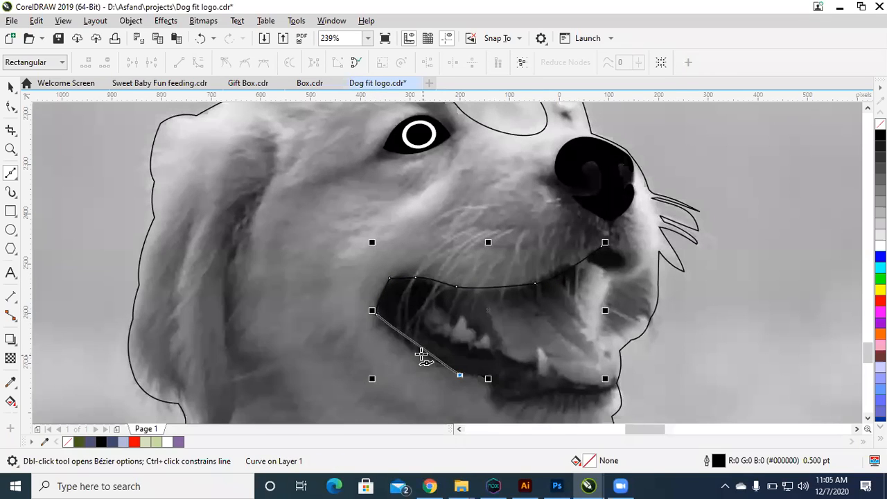
pyautogui.hotkey('ctrl', 'z')
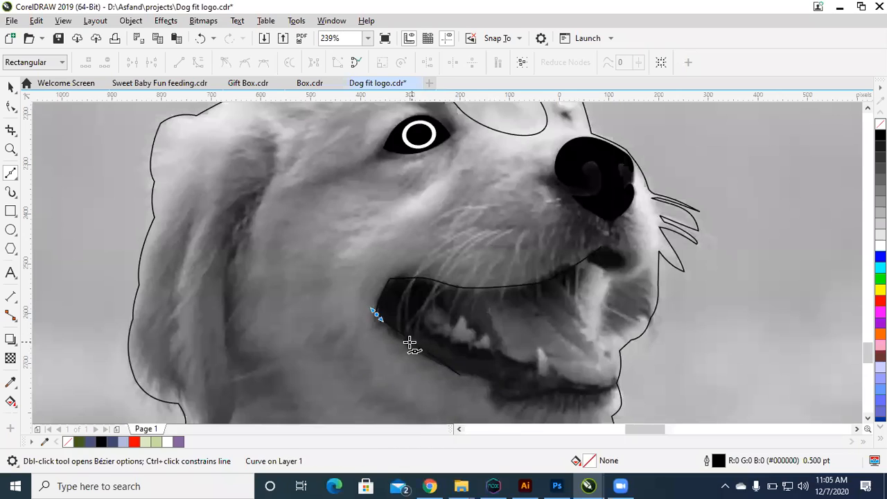
pyautogui.moveTo(407, 345); pyautogui.dragTo(503, 388)
pyautogui.moveTo(558, 400); pyautogui.dragTo(573, 400)
pyautogui.click(614, 394)
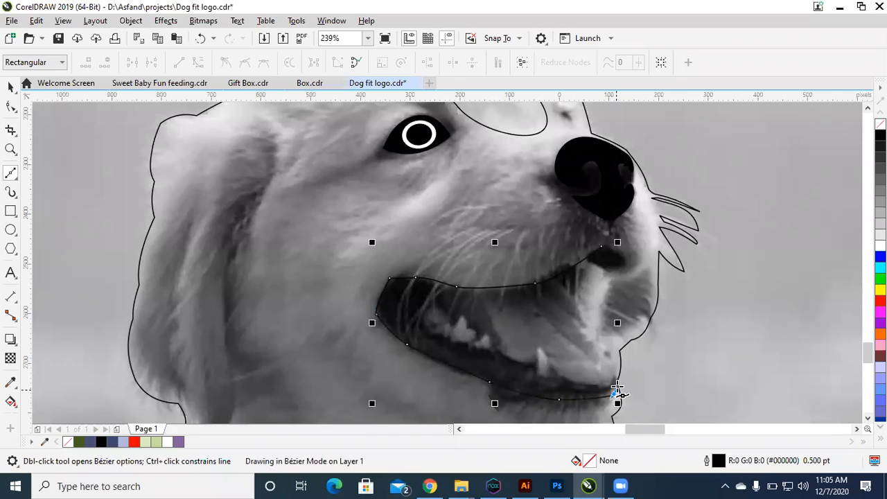
pyautogui.moveTo(651, 347); pyautogui.dragTo(653, 323)
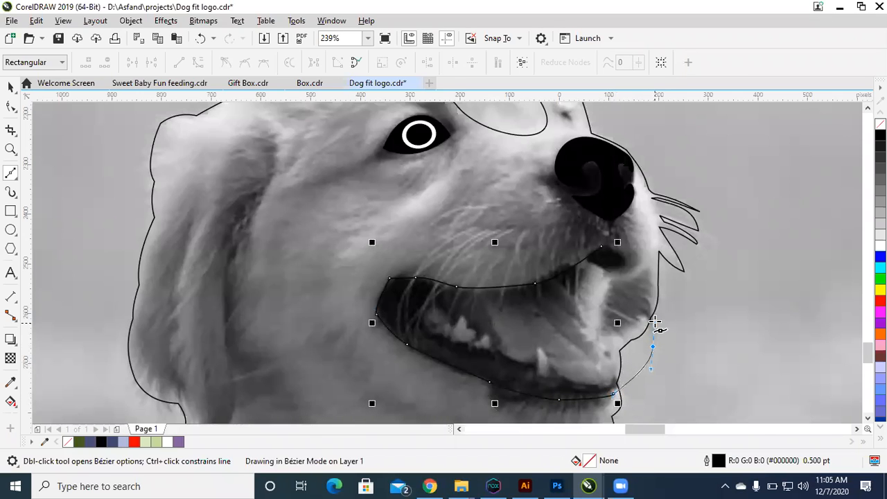
pyautogui.click(656, 323)
pyautogui.hotkey('ctrl', 'z')
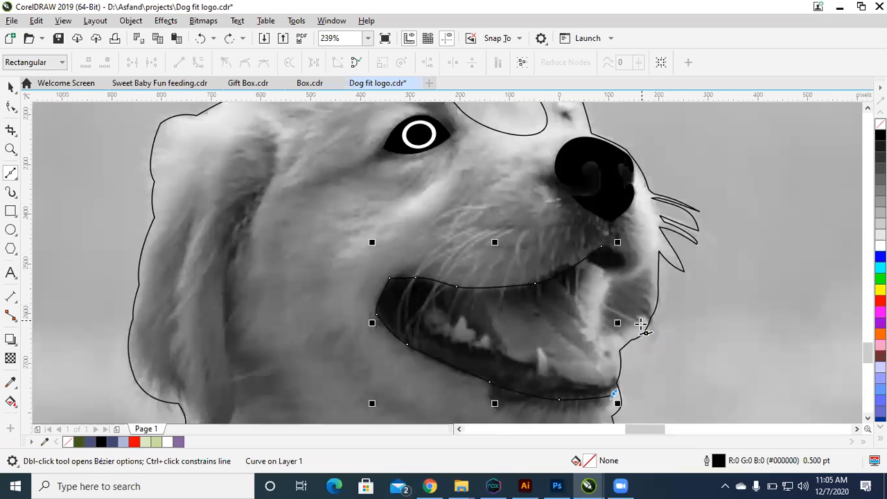
pyautogui.click(642, 323)
pyautogui.hotkey('ctrl', 'z')
# Step: Trace the front of the mouth past the head outline and close the shape below the nose, about 565 px wide
pyautogui.moveTo(653, 338); pyautogui.dragTo(646, 320)
pyautogui.moveTo(647, 282); pyautogui.dragTo(605, 246)
pyautogui.click(601, 246)
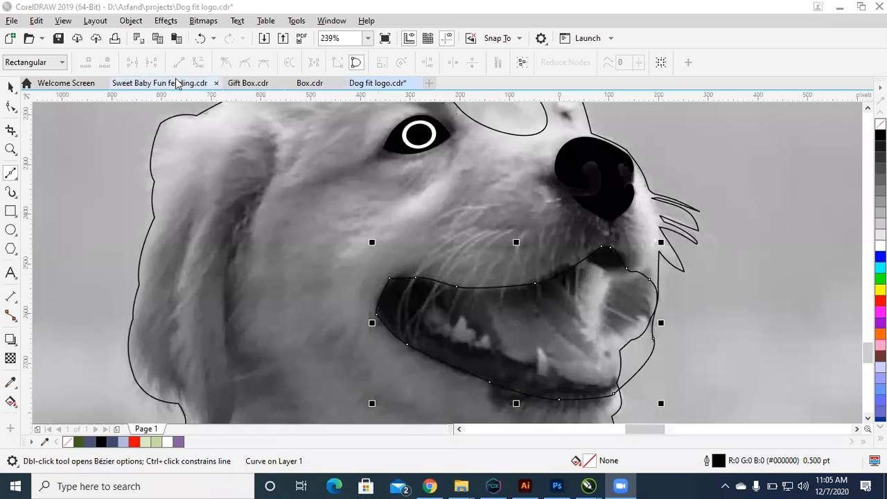
pyautogui.click(536, 276)
pyautogui.press('Escape')
pyautogui.press('space')
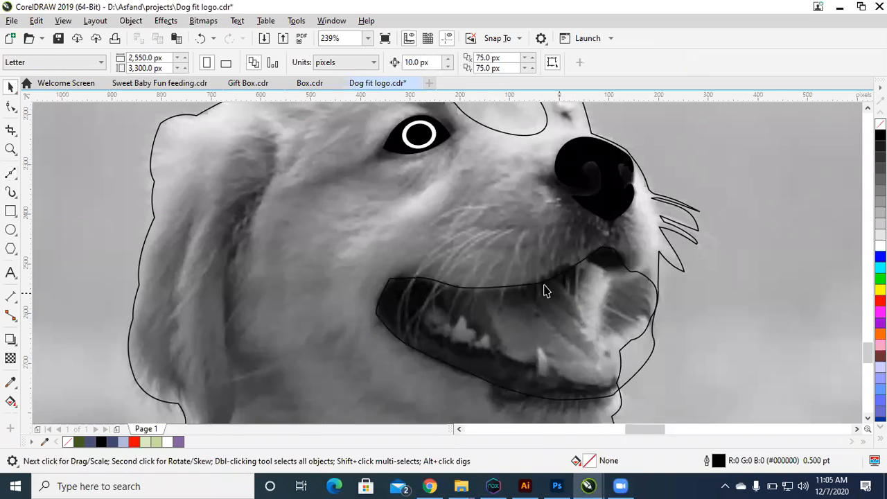
# Step: Bend the mouth outline's upper lip segment slightly downward and round the segment at the rear corner
pyautogui.click(552, 295)
pyautogui.press('F10')
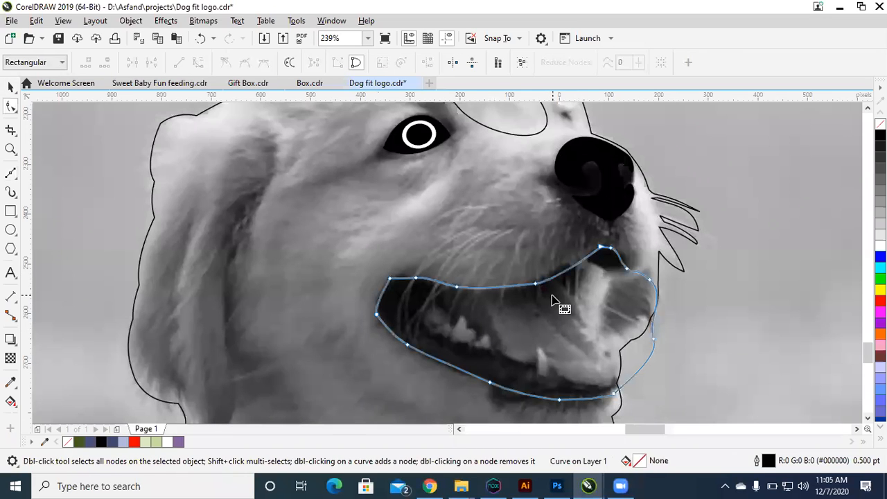
pyautogui.hotkey('ctrl', 'a')
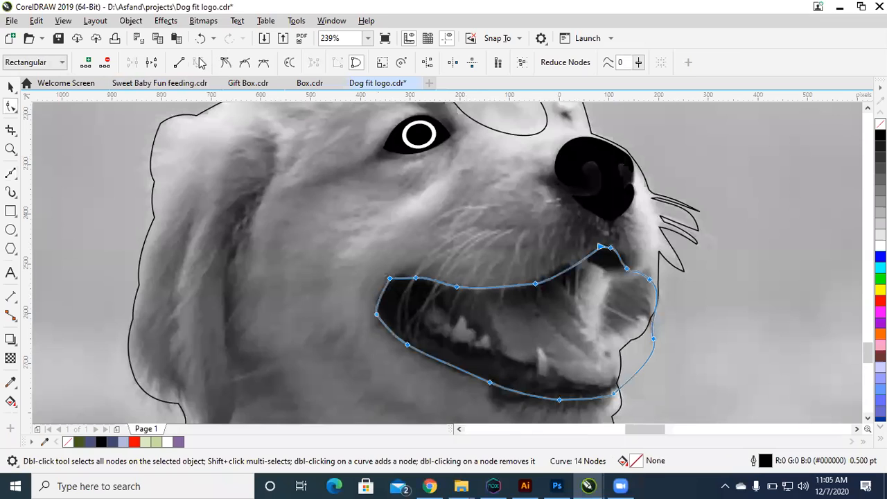
pyautogui.click(487, 288)
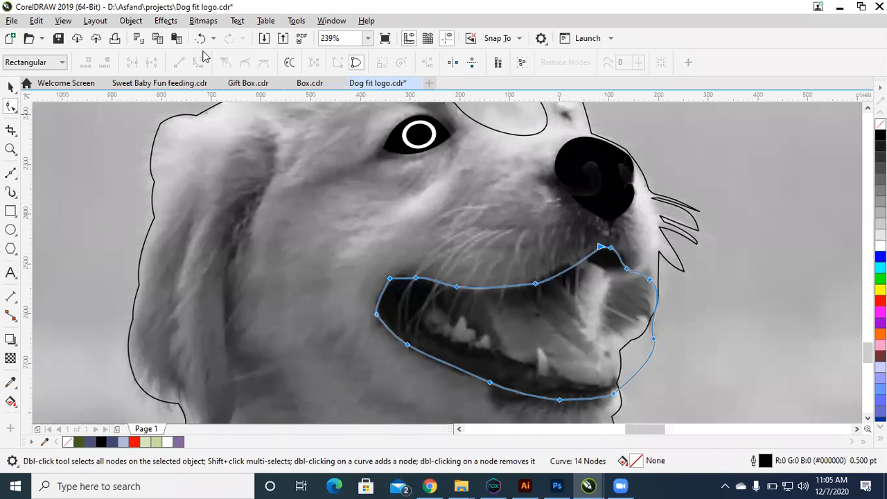
pyautogui.hotkey('ctrl', 'a')
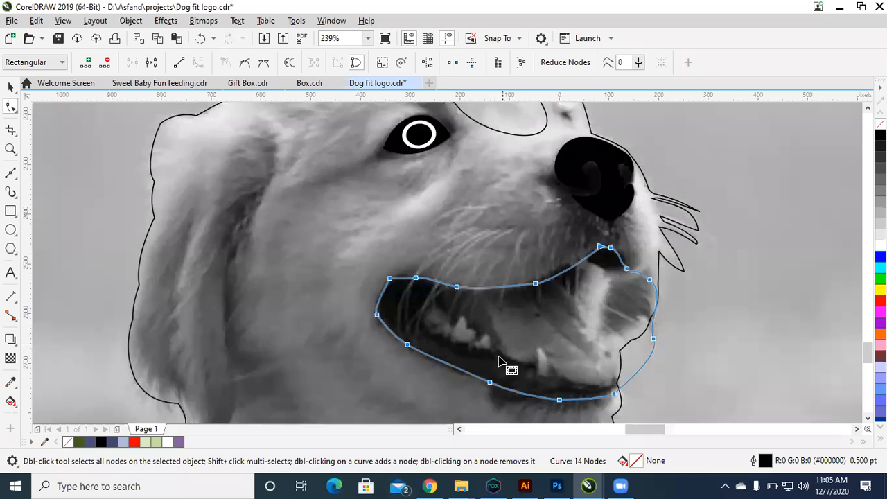
pyautogui.click(490, 294)
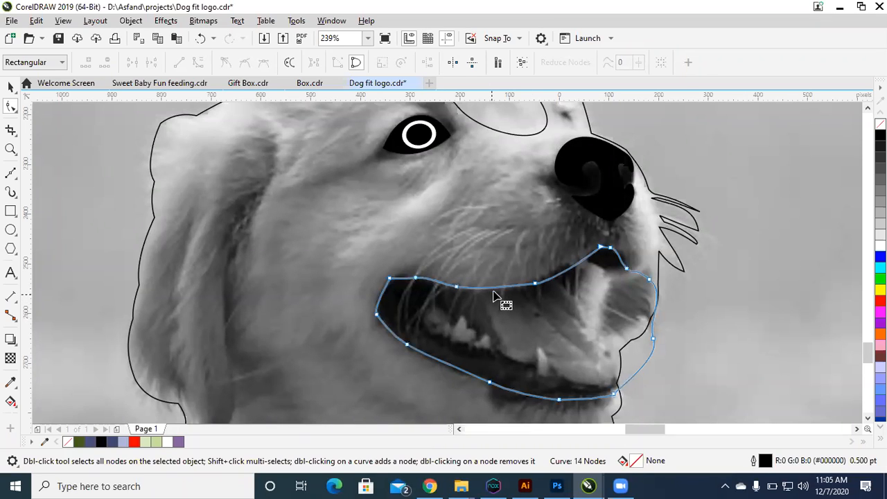
pyautogui.click(493, 288)
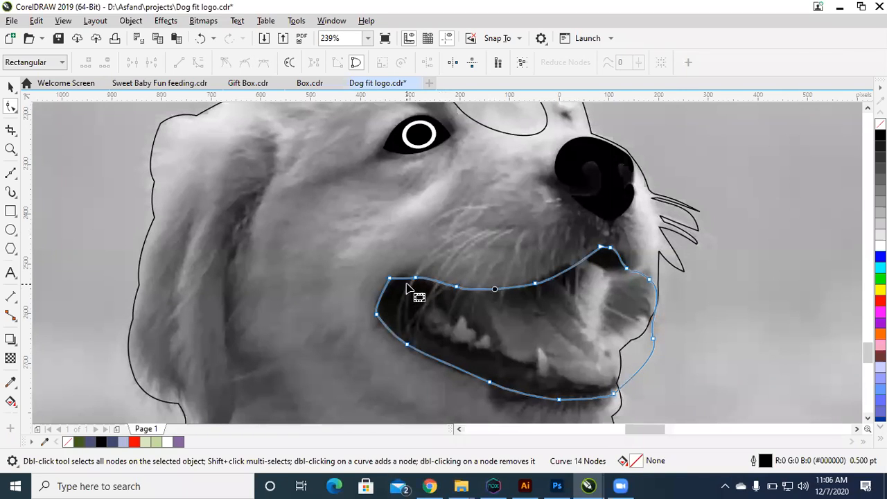
pyautogui.moveTo(407, 277); pyautogui.dragTo(407, 273)
pyautogui.moveTo(407, 273); pyautogui.dragTo(415, 277)
pyautogui.click(379, 294)
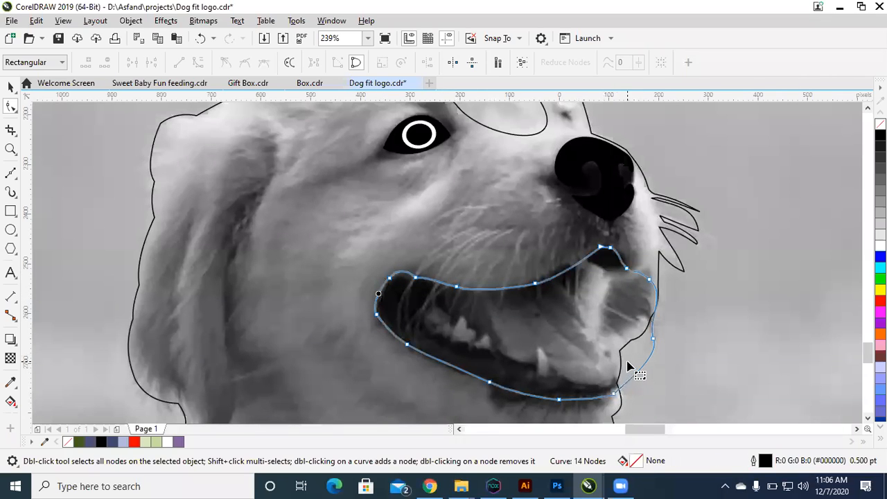
# Step: Delete the surplus nodes along the mouth's lower and upper lip edges to smooth both curves
pyautogui.click(520, 392)
pyautogui.moveTo(517, 369); pyautogui.dragTo(445, 404)
pyautogui.press('Delete')
pyautogui.moveTo(402, 369); pyautogui.dragTo(445, 340)
pyautogui.press('Delete')
pyautogui.moveTo(502, 298); pyautogui.dragTo(428, 266)
pyautogui.press('Delete')
pyautogui.moveTo(510, 253); pyautogui.dragTo(565, 323)
pyautogui.press('Delete')
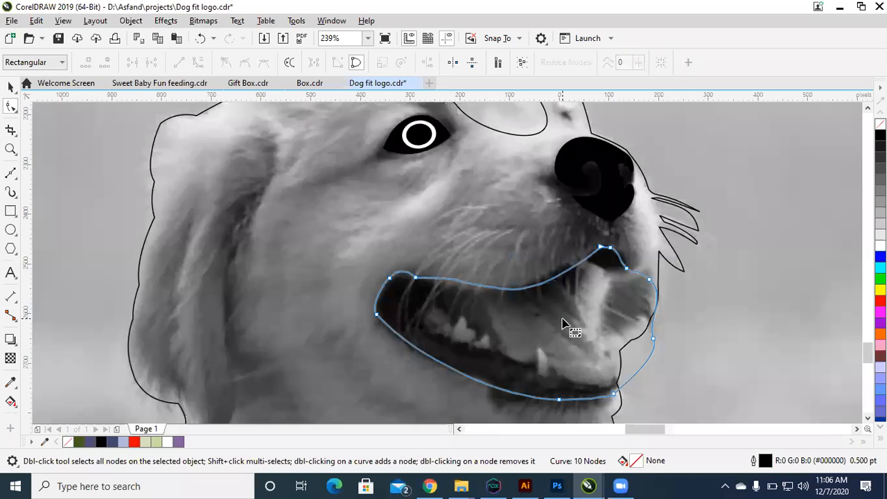
# Step: Smooth the mouth's upper front edge by adding a node at its foremost bulge and deleting the surplus nodes toward the nose
pyautogui.moveTo(618, 253); pyautogui.dragTo(637, 297)
pyautogui.press('Delete')
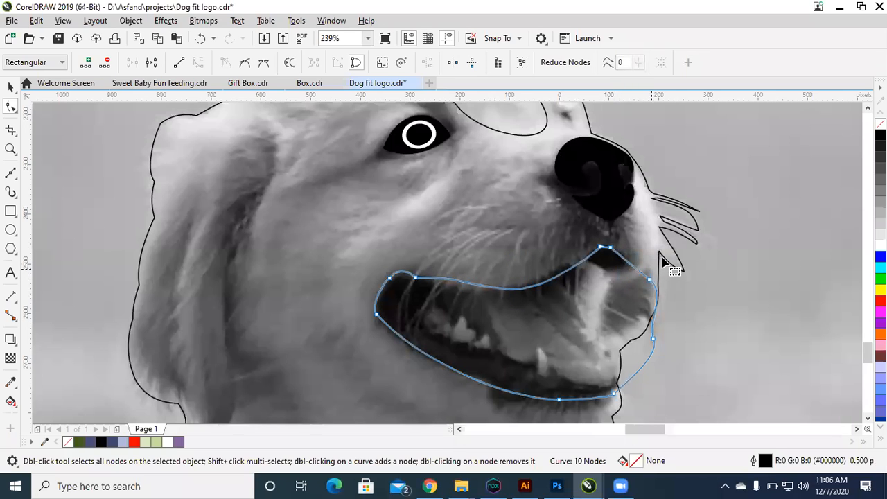
pyautogui.moveTo(662, 261); pyautogui.dragTo(641, 298)
pyautogui.press('Delete')
pyautogui.hotkey('ctrl', 'z')
pyautogui.press('space')
# Step: Smooth the mouth's rear corner by deleting the extra upper-lip node and replacing the rearmost node with one lower on the edge
pyautogui.press('space')
pyautogui.doubleClick(658, 296)
pyautogui.moveTo(659, 276); pyautogui.dragTo(633, 286)
pyautogui.press('Delete')
pyautogui.moveTo(611, 239); pyautogui.dragTo(606, 252)
pyautogui.press('Delete')
pyautogui.press('space')
pyautogui.press('space')
pyautogui.doubleClick(415, 277)
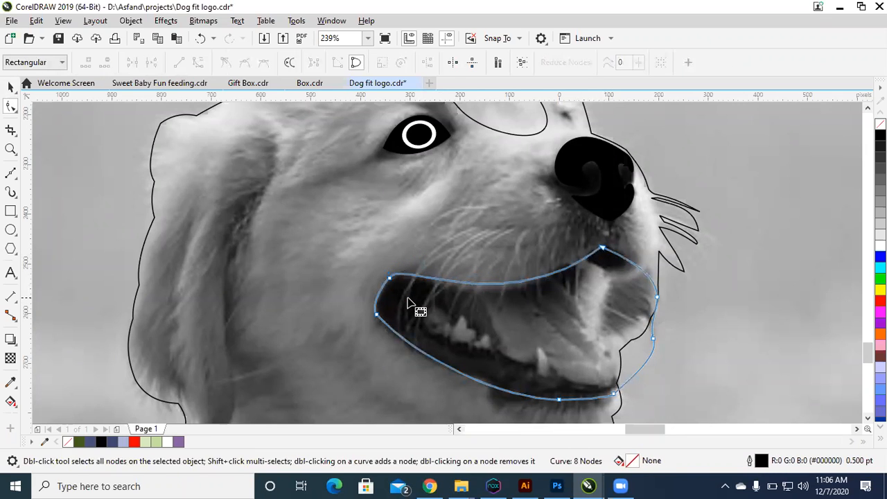
pyautogui.press('space')
pyautogui.press('space')
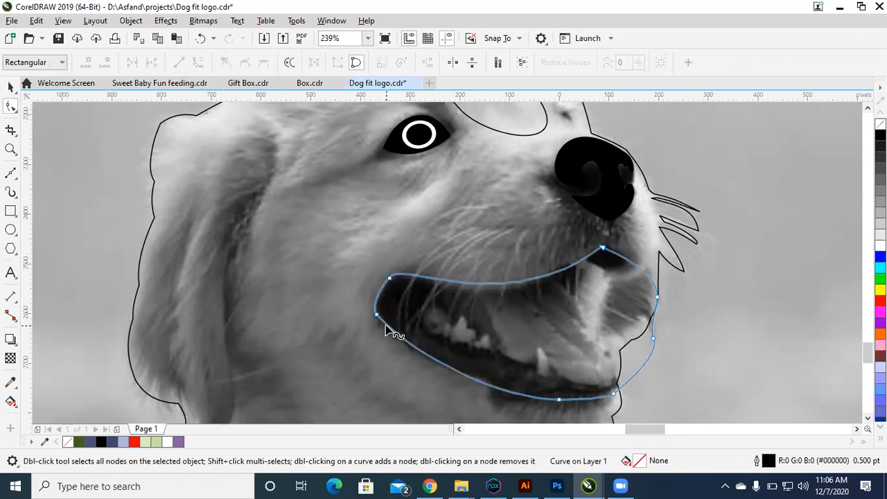
pyautogui.doubleClick(386, 325)
pyautogui.moveTo(347, 324); pyautogui.dragTo(387, 309)
pyautogui.press('Delete')
# Step: Round the mouth's peak below the nose by adding a node farther back on the upper lip and deleting the peak node
pyautogui.press('space')
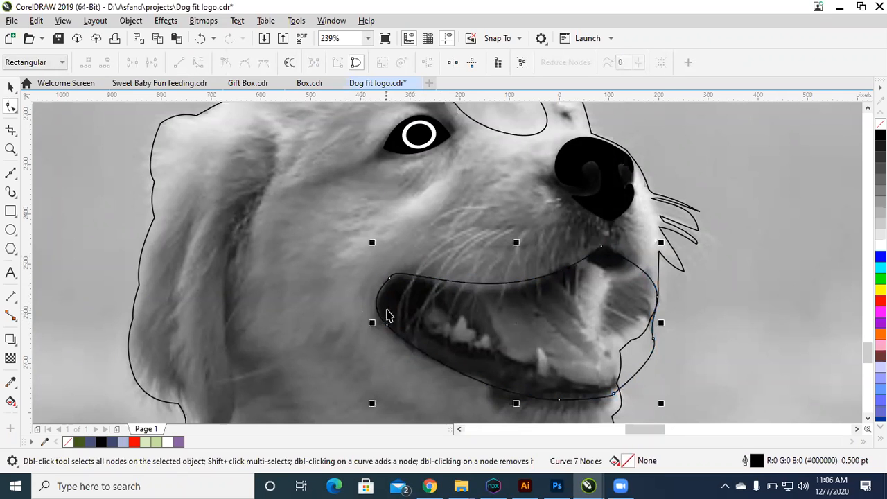
pyautogui.press('space')
pyautogui.doubleClick(592, 256)
pyautogui.moveTo(611, 241); pyautogui.dragTo(600, 255)
pyautogui.press('Delete')
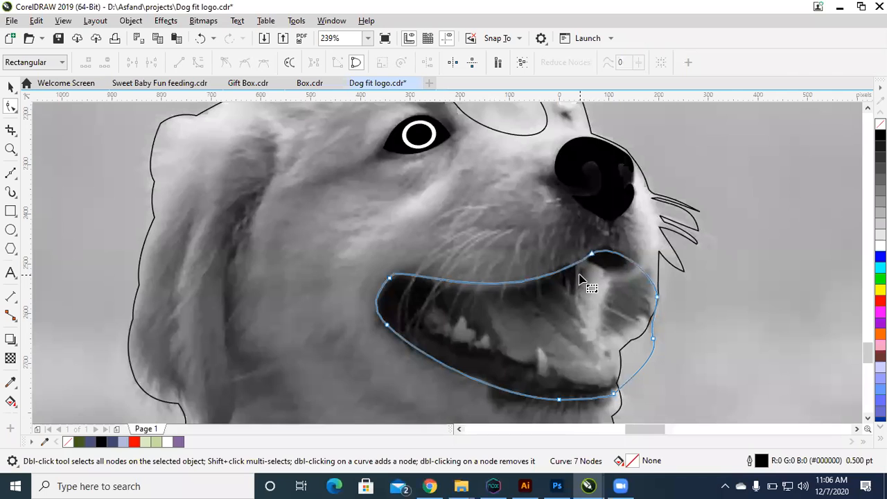
pyautogui.press('space')
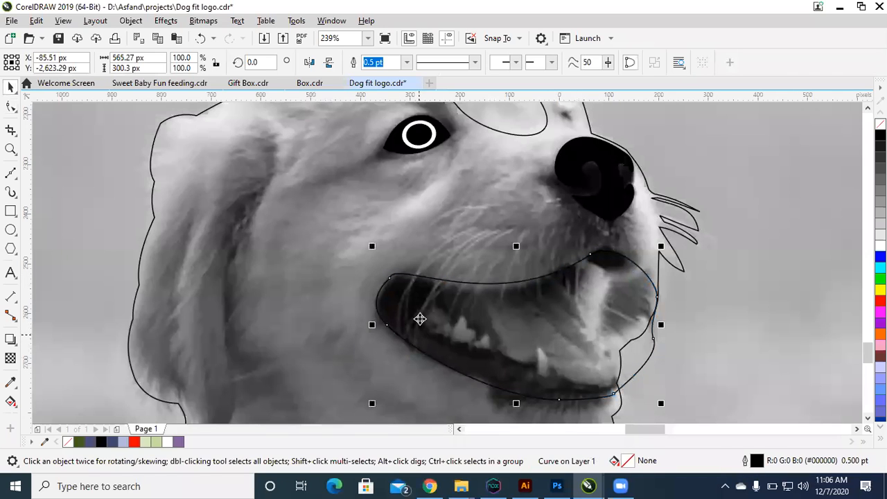
# Step: Outline the rearmost tooth inside the mouth with a straight-sided closed shape about 50 by 48 px
pyautogui.moveTo(774, 434); pyautogui.dragTo(791, 436)
pyautogui.press('F2')
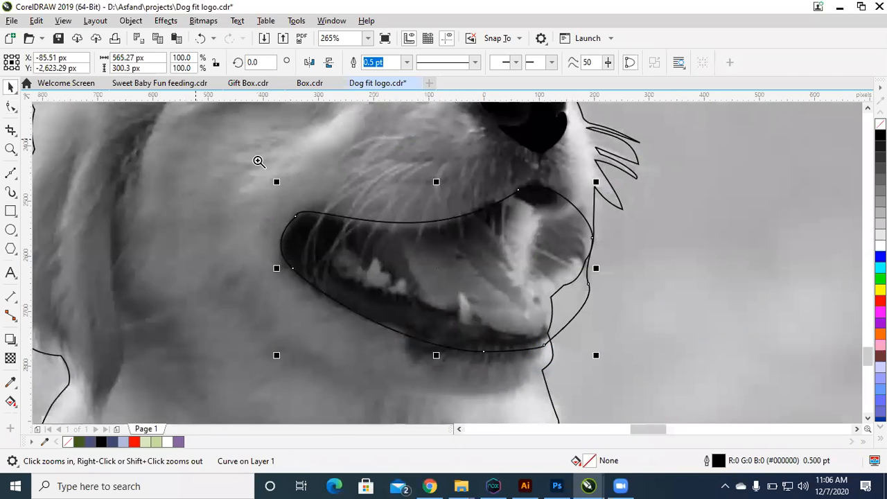
pyautogui.moveTo(256, 139); pyautogui.dragTo(775, 398)
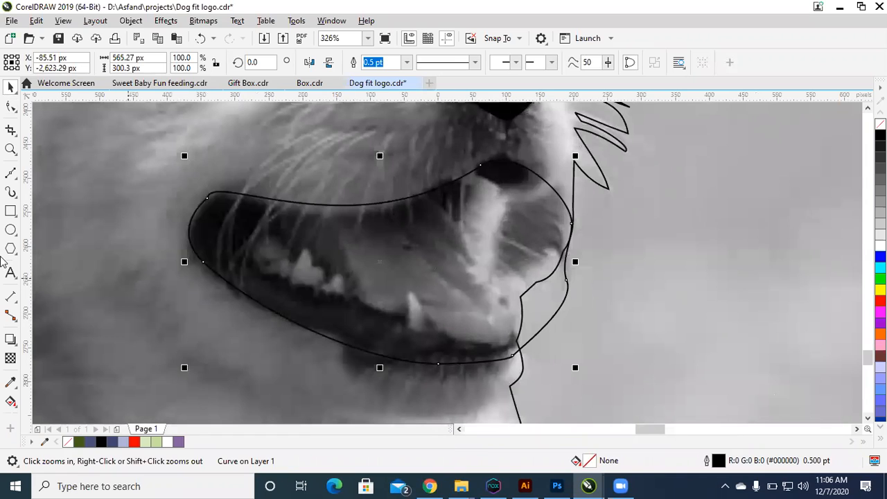
pyautogui.click(12, 174)
pyautogui.click(249, 255)
pyautogui.click(261, 233)
pyautogui.click(283, 247)
pyautogui.click(275, 266)
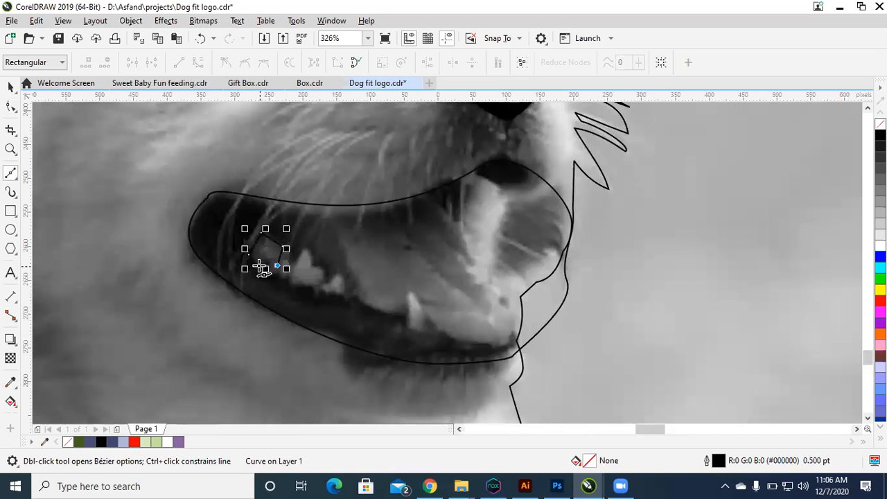
pyautogui.click(249, 255)
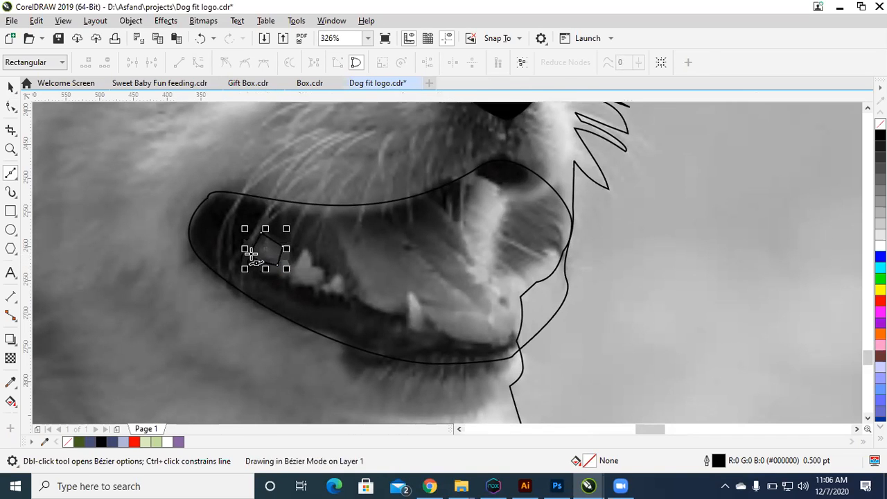
pyautogui.press('space')
# Step: Delete the extra node on the tooth outline's lower edge and convert its segments to curves
pyautogui.press('z')
pyautogui.moveTo(204, 194); pyautogui.dragTo(520, 356)
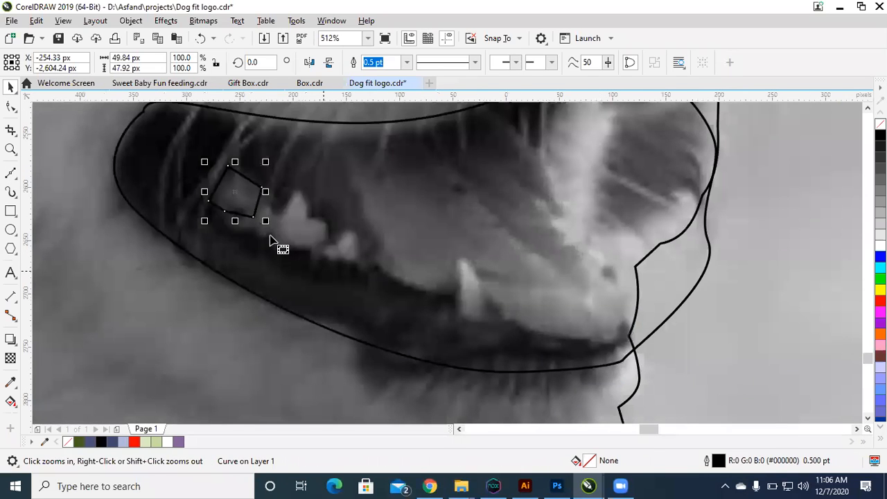
pyautogui.press('F10')
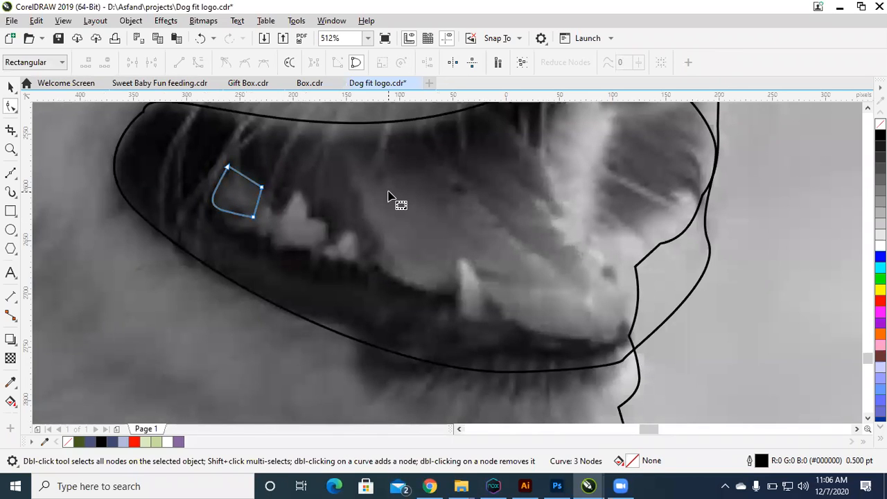
pyautogui.hotkey('ctrl', 'z')
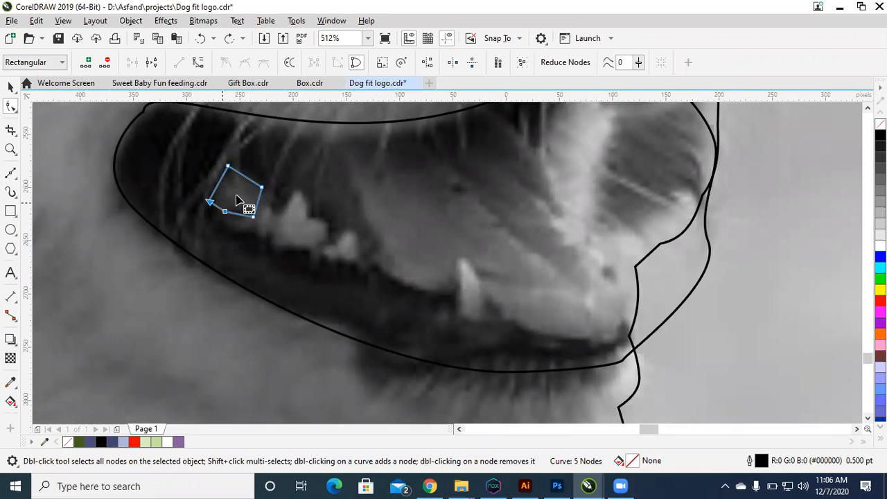
pyautogui.press('Delete')
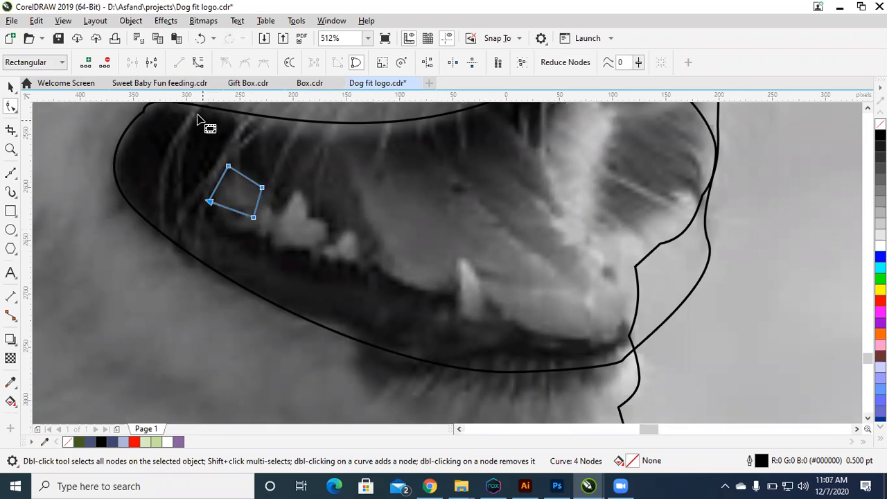
pyautogui.click(197, 64)
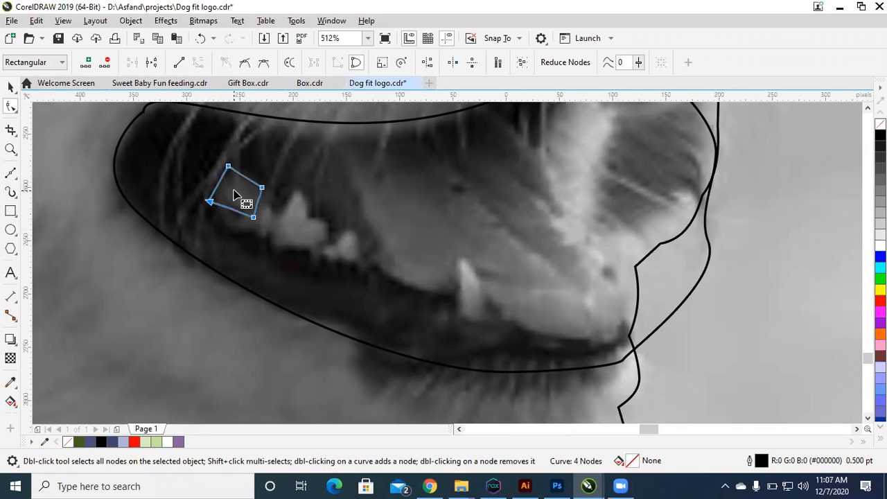
# Step: Bow the lower and upper edges of the rearmost tooth outline outward into curves
pyautogui.moveTo(232, 209); pyautogui.dragTo(230, 218)
pyautogui.moveTo(243, 174); pyautogui.dragTo(244, 171)
pyautogui.press('space')
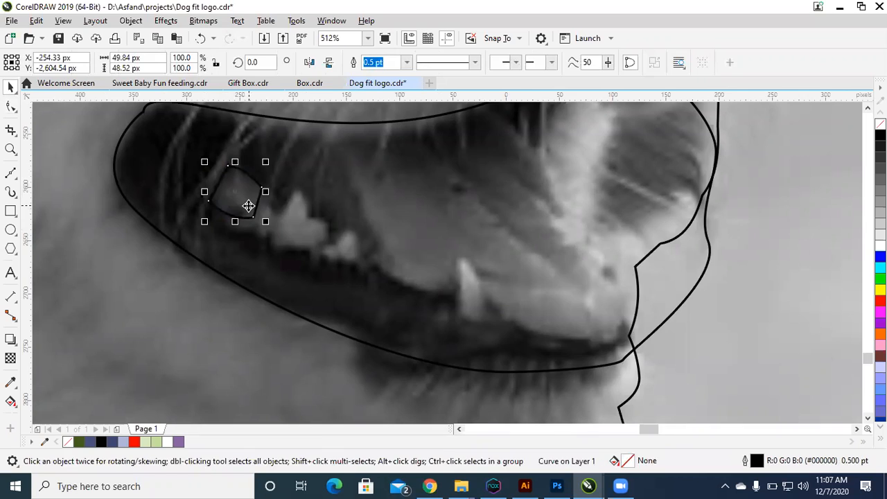
# Step: Return the display to Enhanced view around the dog's mouth
pyautogui.scroll(-2, 248, 204)
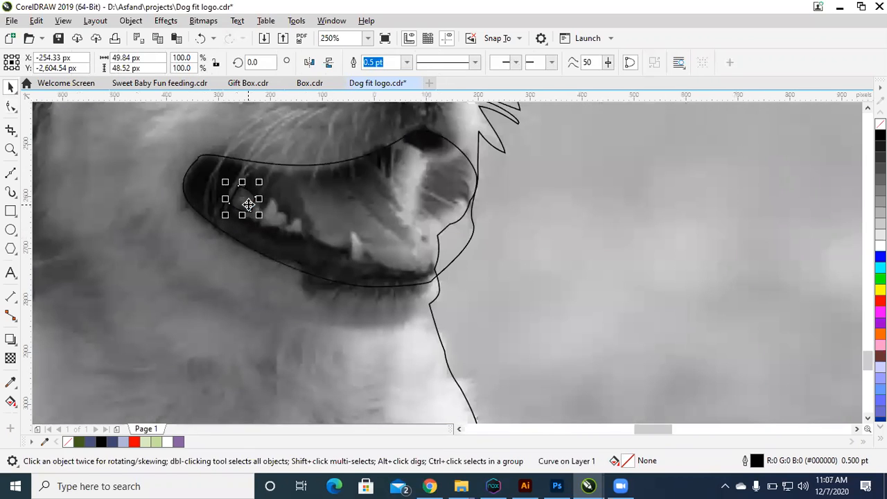
pyautogui.click(592, 274)
pyautogui.press('z')
pyautogui.moveTo(178, 159); pyautogui.dragTo(606, 374)
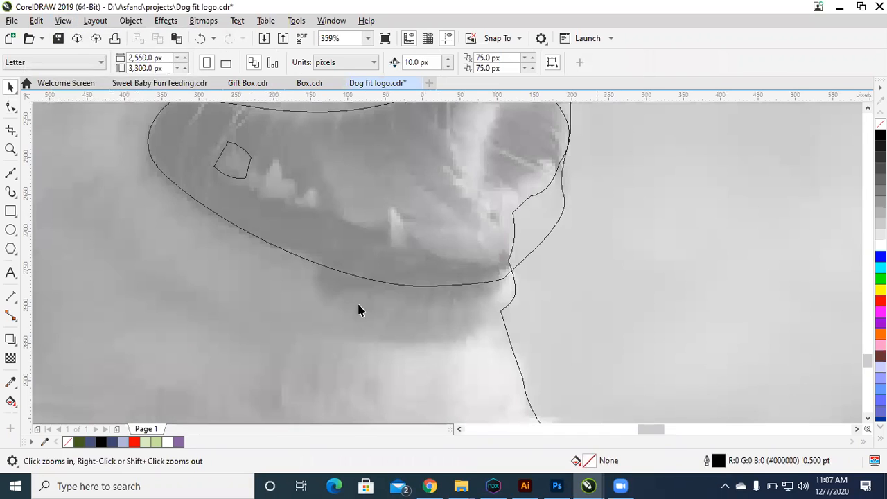
pyautogui.hotkey('alt', 'v')
pyautogui.press('e')
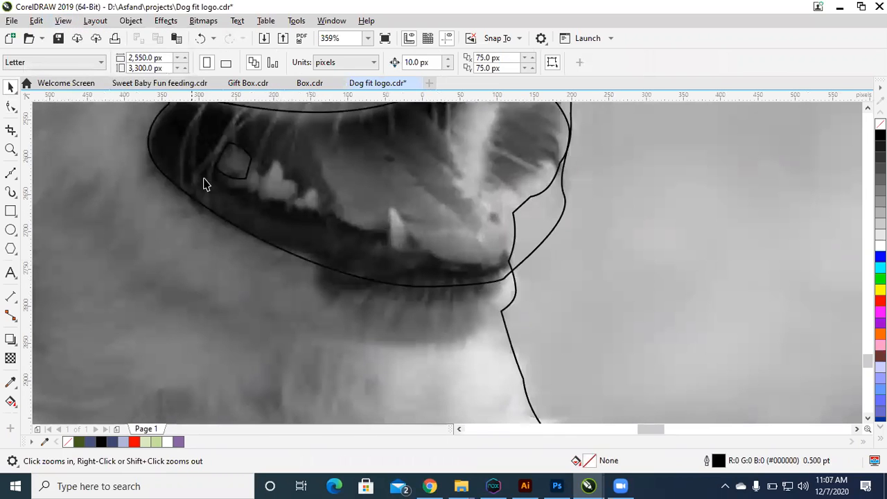
# Step: Shift the rearmost tooth outline slightly back and down over the photo's tooth, undoing the excess move
pyautogui.press('space')
pyautogui.click(230, 165)
pyautogui.moveTo(229, 164); pyautogui.dragTo(260, 178)
pyautogui.hotkey('ctrl', 'z')
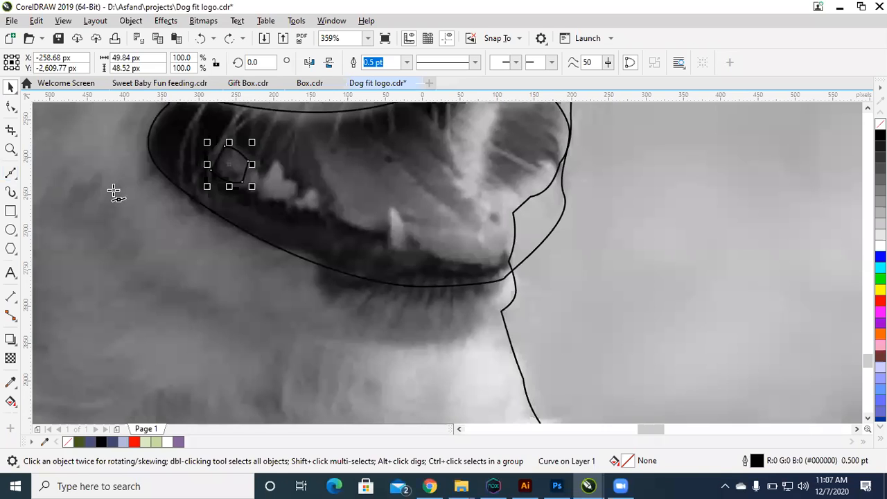
# Step: Outline the narrow tooth just in front of the rearmost one with a closed four-sided shape
pyautogui.click(242, 181)
pyautogui.click(250, 169)
pyautogui.press('F2')
pyautogui.moveTo(191, 128); pyautogui.dragTo(300, 222)
pyautogui.click(451, 240)
pyautogui.click(433, 284)
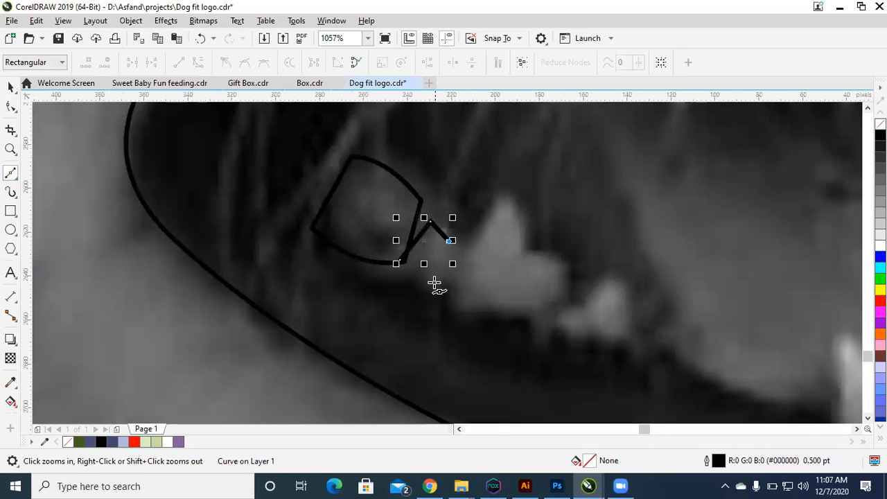
pyautogui.click(400, 260)
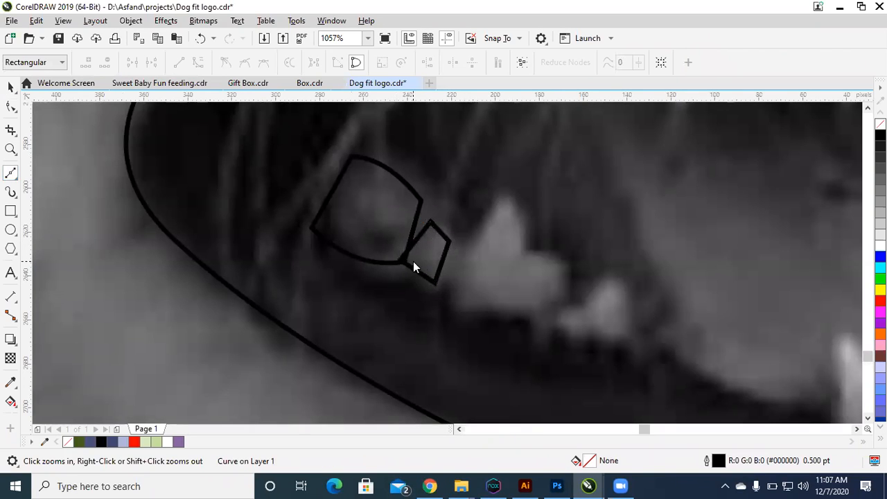
# Step: Move the narrow tooth's two upper nodes up against the rearmost tooth, making the shape about 18 by 37 px
pyautogui.press('F10')
pyautogui.moveTo(497, 212); pyautogui.dragTo(404, 262)
pyautogui.moveTo(449, 242); pyautogui.dragTo(441, 224)
pyautogui.press('space')
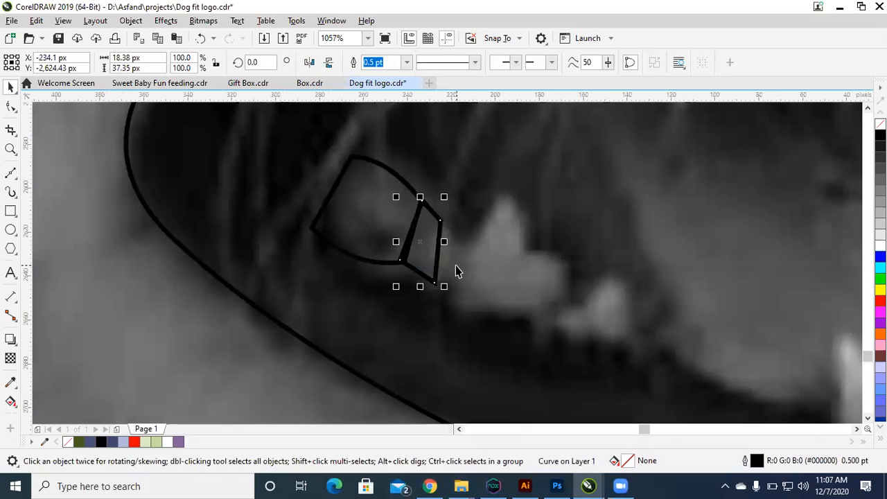
# Step: Set the display mode back to Enhanced with the lower row of teeth in view
pyautogui.scroll(-2, 455, 266)
pyautogui.press('F2')
pyautogui.moveTo(362, 196); pyautogui.dragTo(616, 351)
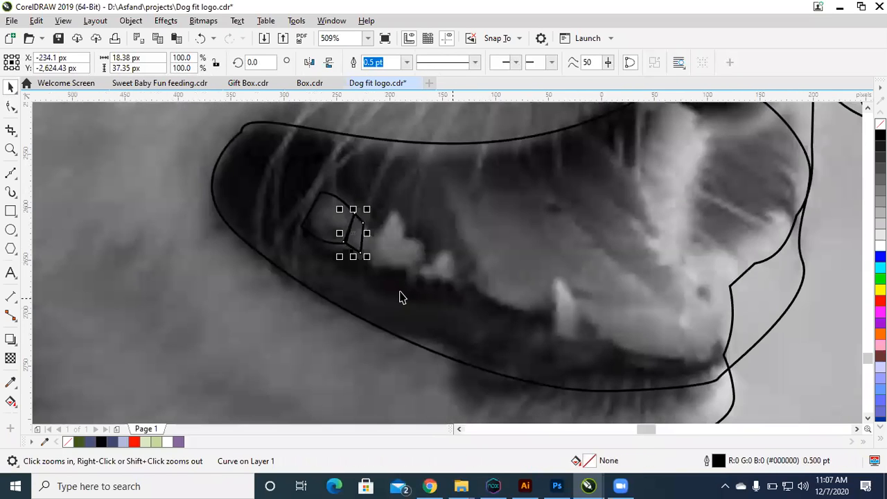
pyautogui.moveTo(250, 159); pyautogui.dragTo(582, 335)
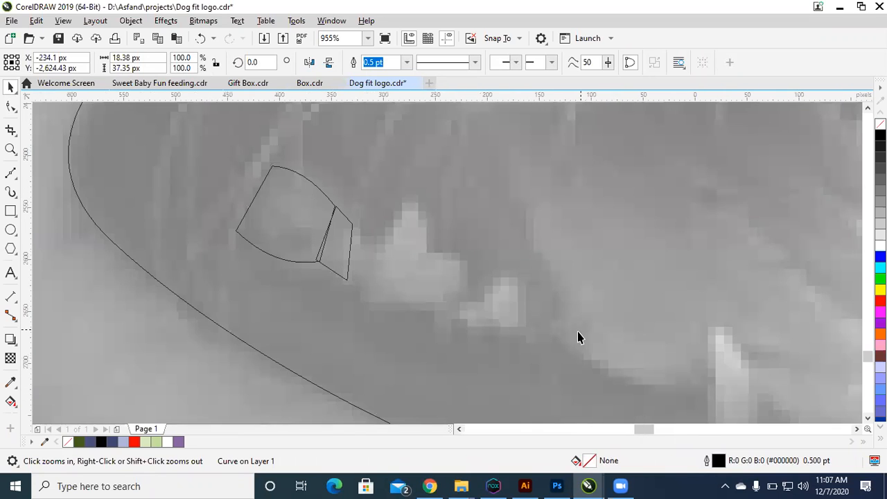
pyautogui.scroll(-2, 580, 332)
pyautogui.scroll(-2, 357, 289)
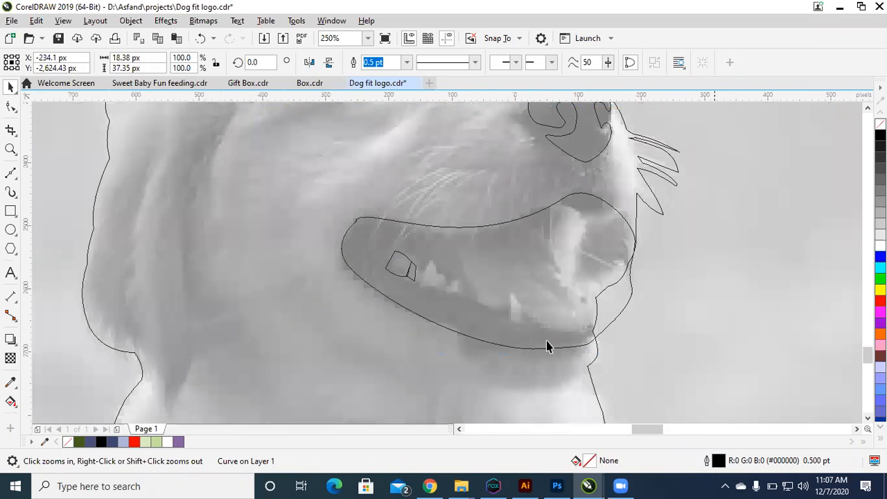
pyautogui.scroll(1, 547, 344)
pyautogui.scroll(3, 530, 351)
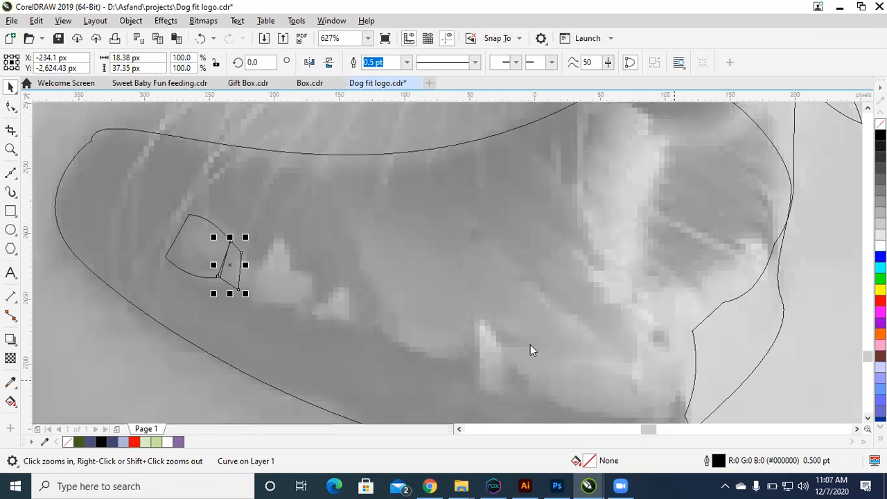
pyautogui.hotkey('alt', 'v')
pyautogui.press('Escape')
pyautogui.hotkey('alt', 'v')
pyautogui.press('e')
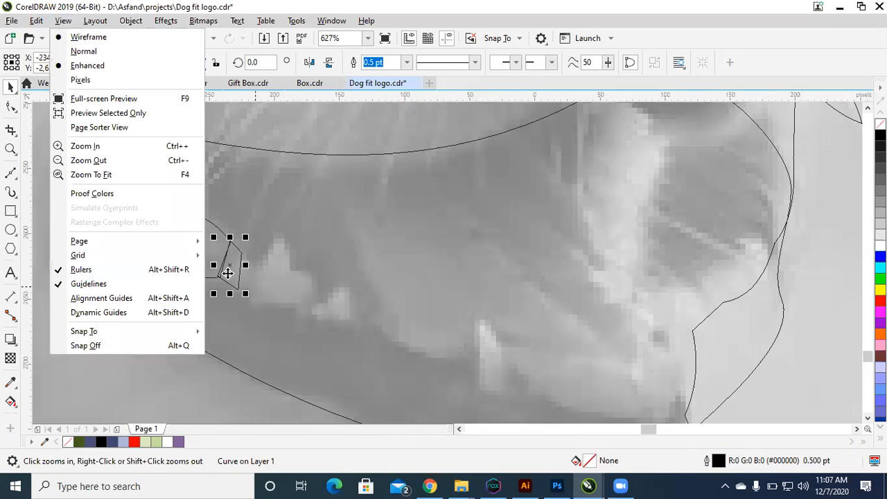
pyautogui.press('Escape')
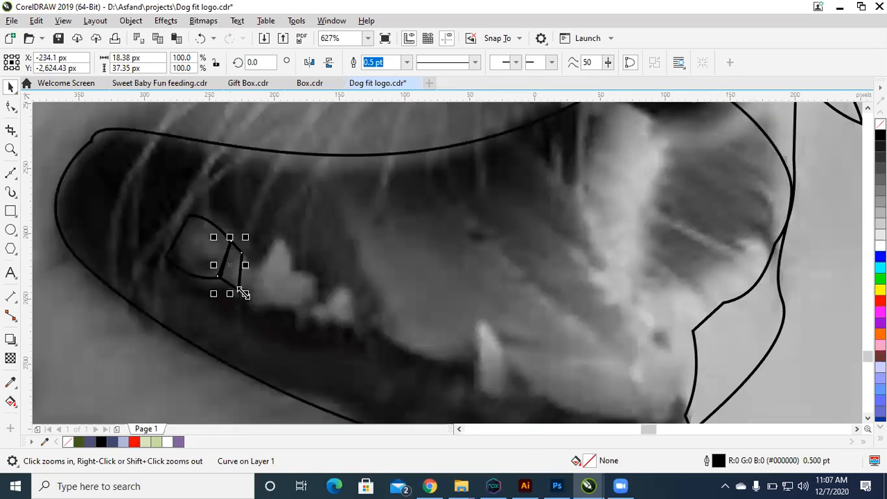
# Step: Outline the larger stepped tooth in front of the narrow one with a closed straight-sided shape about 49 by 65 px
pyautogui.press('F5')
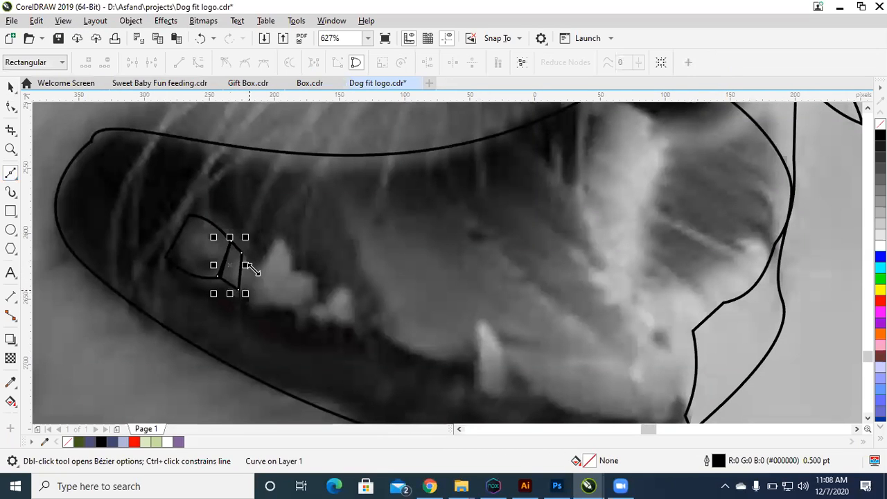
pyautogui.click(247, 289)
pyautogui.click(276, 237)
pyautogui.click(286, 269)
pyautogui.click(313, 277)
pyautogui.moveTo(313, 300); pyautogui.dragTo(311, 317)
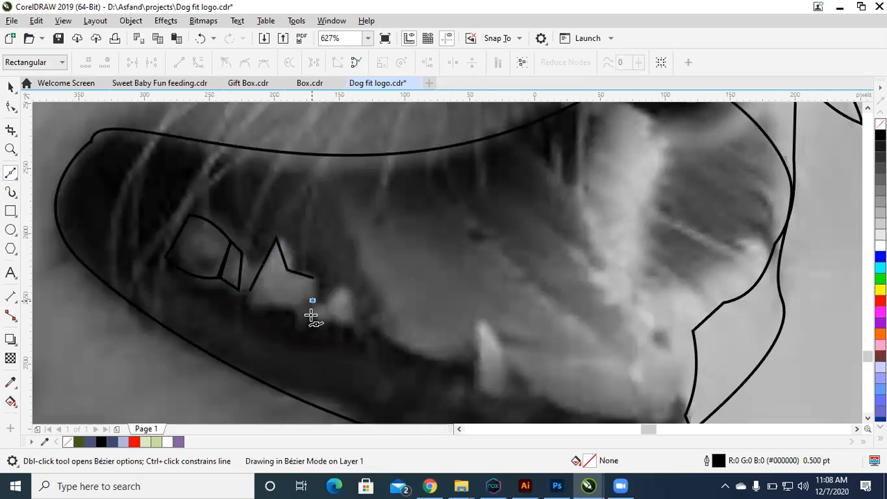
pyautogui.click(311, 322)
pyautogui.click(273, 309)
pyautogui.click(246, 290)
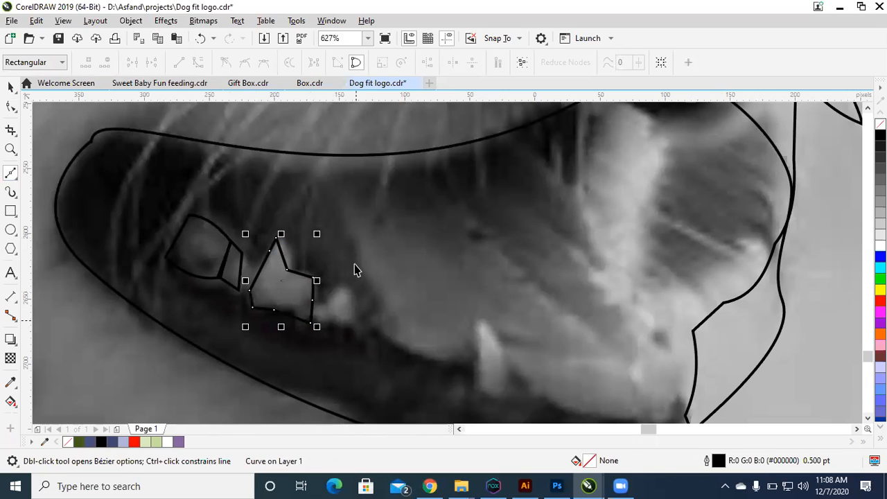
pyautogui.press('space')
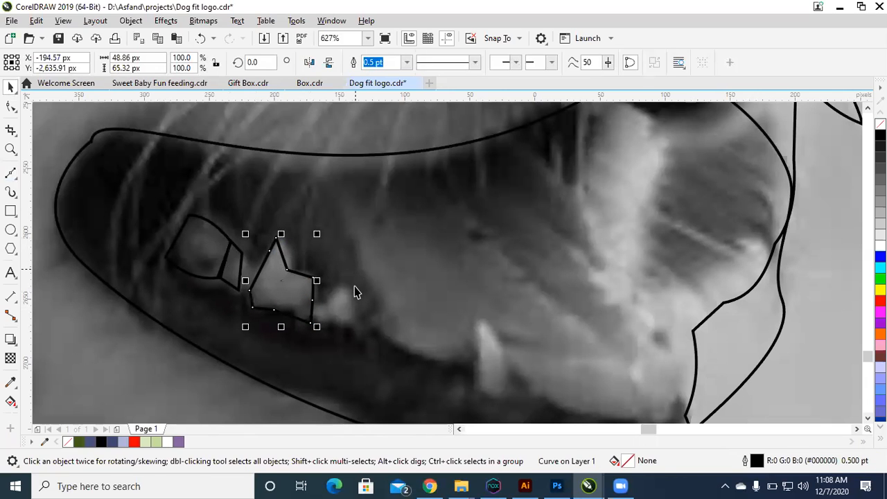
# Step: Examine the traced teeth and outlines against the whole dog photo
pyautogui.scroll(-2, 570, 242)
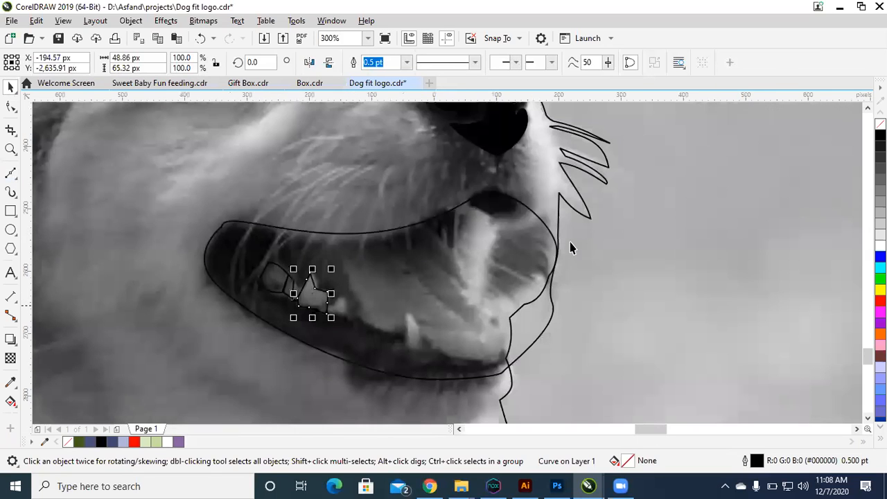
pyautogui.scroll(-1, 570, 242)
pyautogui.scroll(-1, 570, 242)
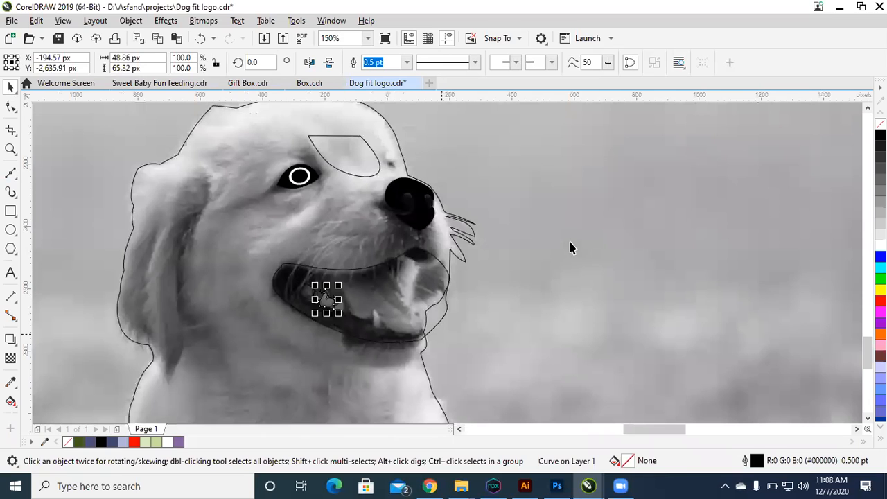
pyautogui.click(569, 241)
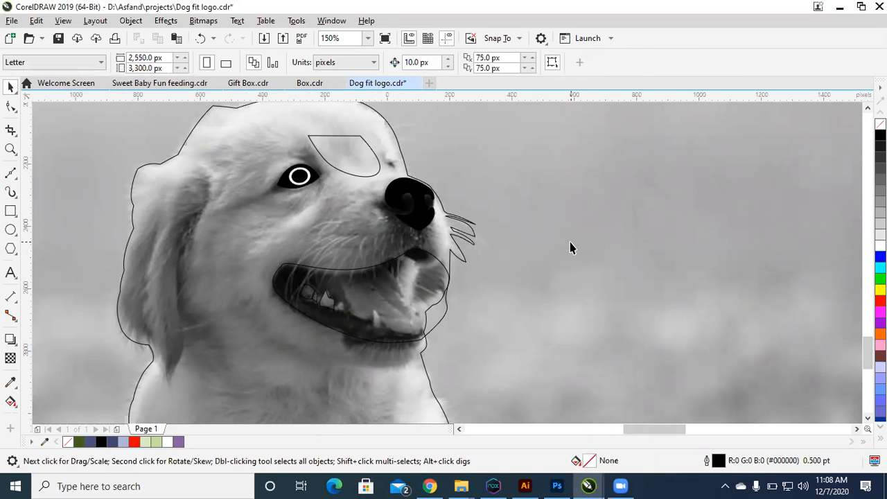
pyautogui.hotkey('shift', 'F9')
pyautogui.hotkey('shift', 'F9')
pyautogui.scroll(-2, 570, 248)
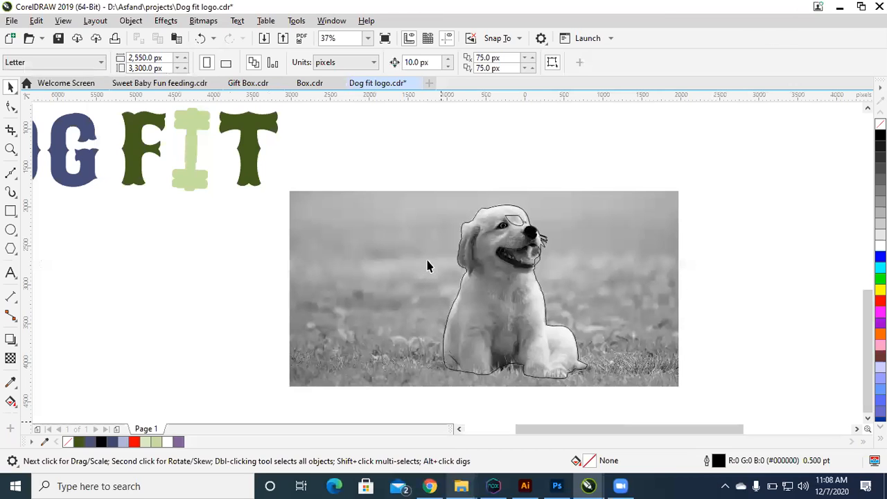
# Step: Switch to the colour puppy photo in Chrome, return to CorelDRAW and paste the photo into the Dog fit logo drawing
pyautogui.hotkey('alt', 'Tab')
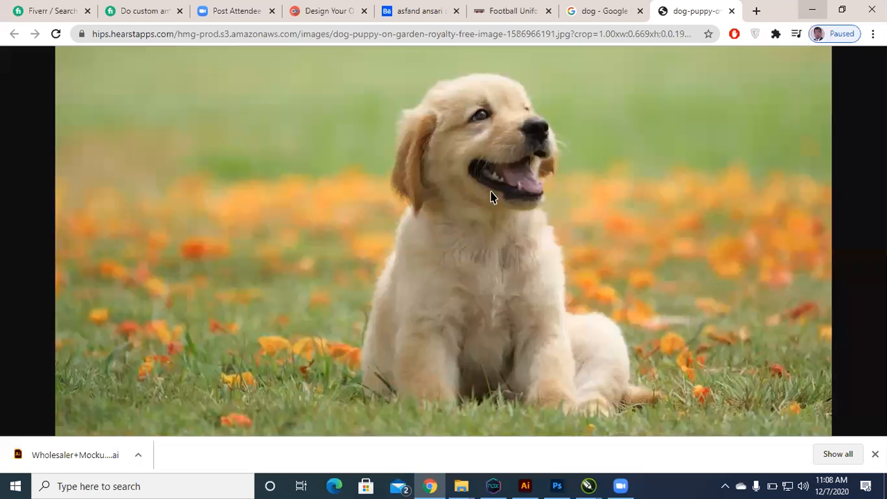
pyautogui.hotkey('alt', 'Tab')
pyautogui.hotkey('ctrl', 'v')
pyautogui.scroll(-3, 416, 277)
pyautogui.hotkey('shift', 'F2')
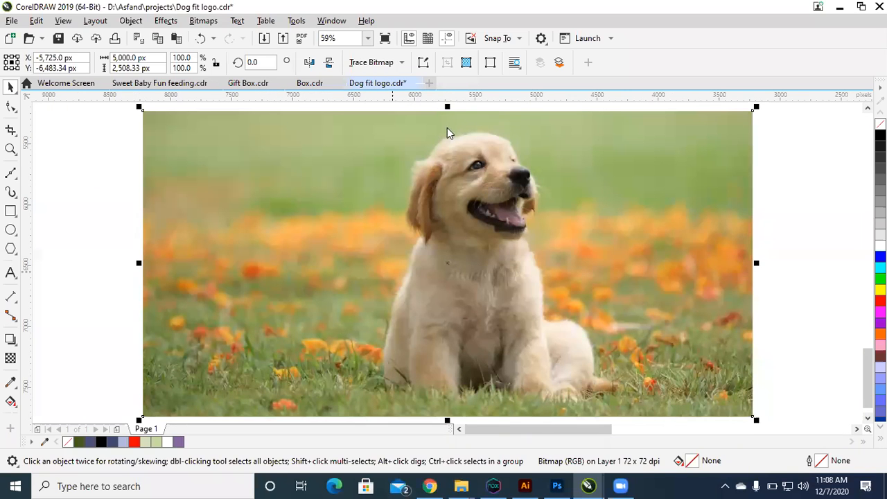
# Step: Run an Outline Trace with the Line art image type on the pasted colour photo, keeping the original image
pyautogui.click(376, 62)
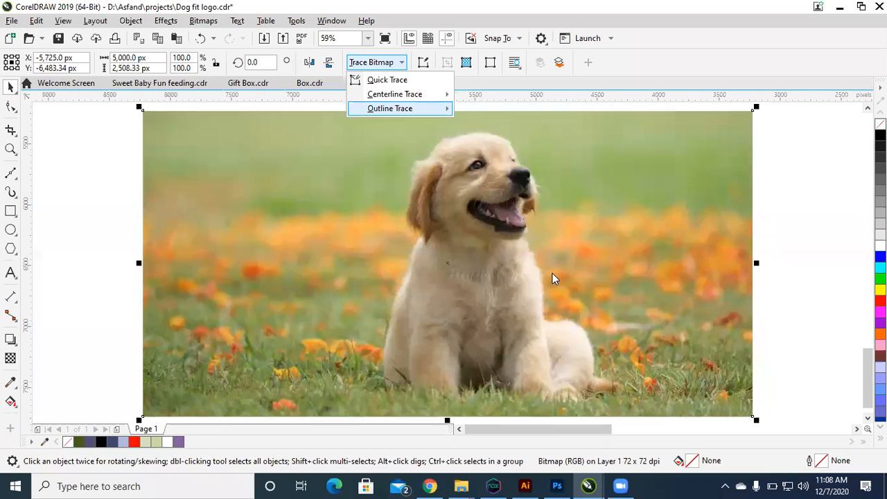
pyautogui.click(552, 273)
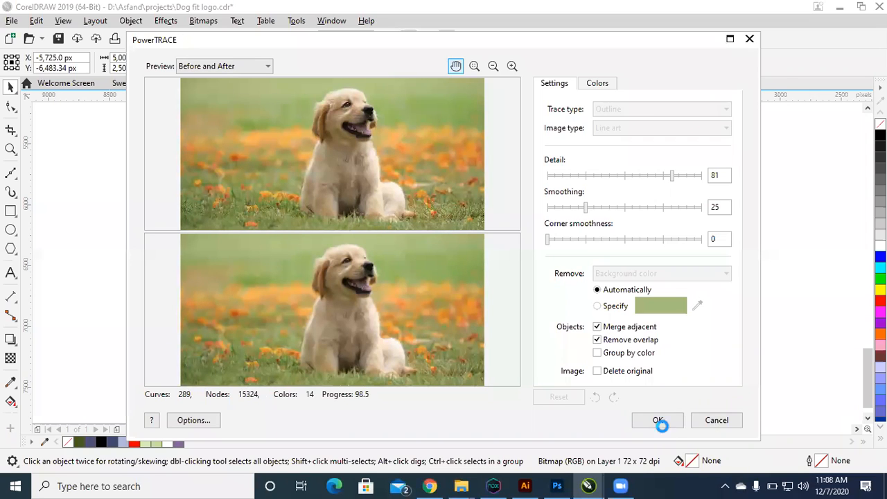
pyautogui.click(651, 420)
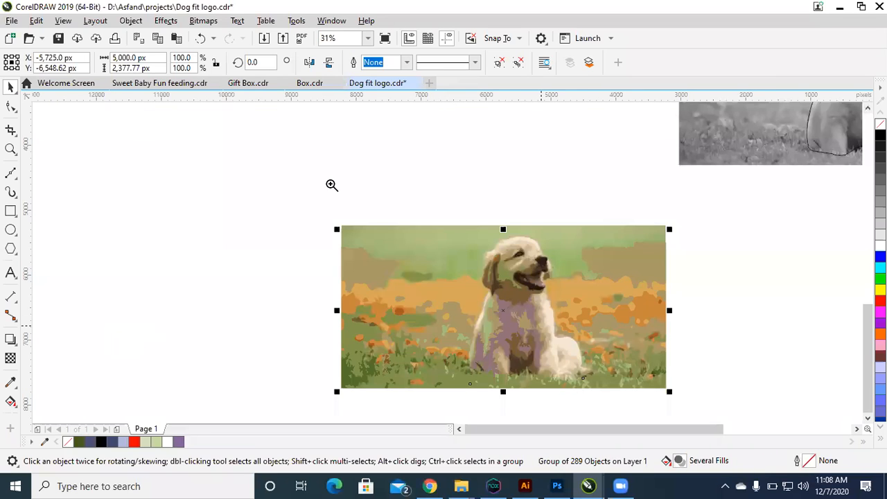
# Step: Move the traced vector group clear of the colour photo, to its left, for a closer look at the dog
pyautogui.moveTo(538, 325); pyautogui.dragTo(66, 317)
pyautogui.hotkey('shift', 'F2')
pyautogui.press('F2')
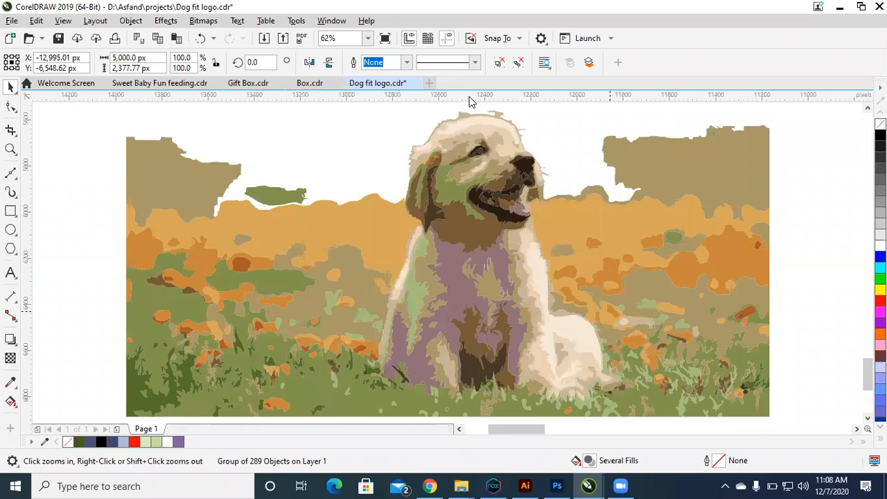
pyautogui.moveTo(396, 129); pyautogui.dragTo(609, 311)
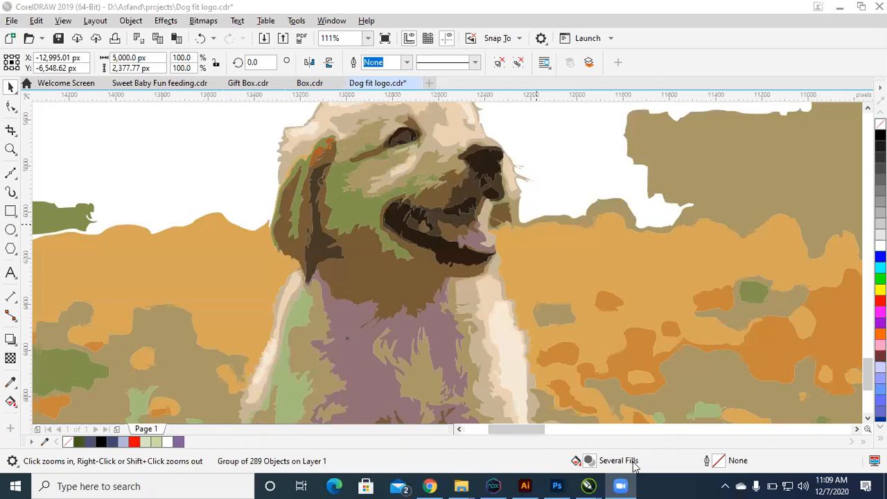
pyautogui.click(626, 275)
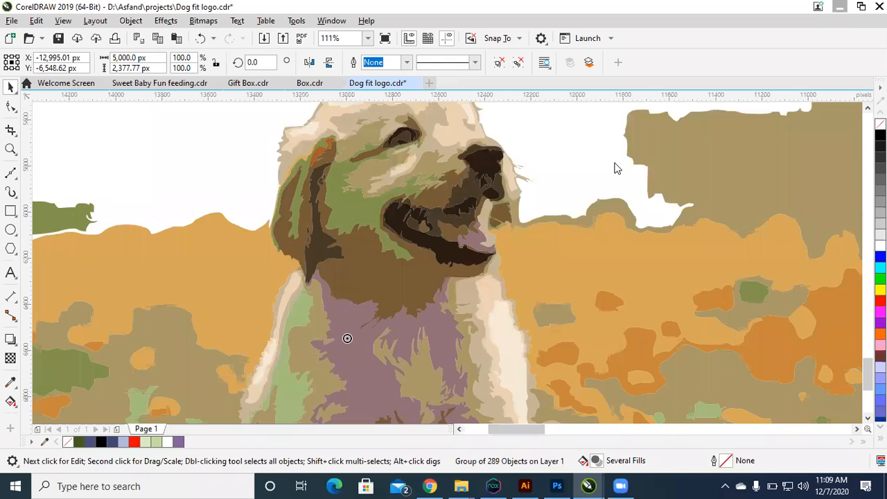
pyautogui.press('super+d')
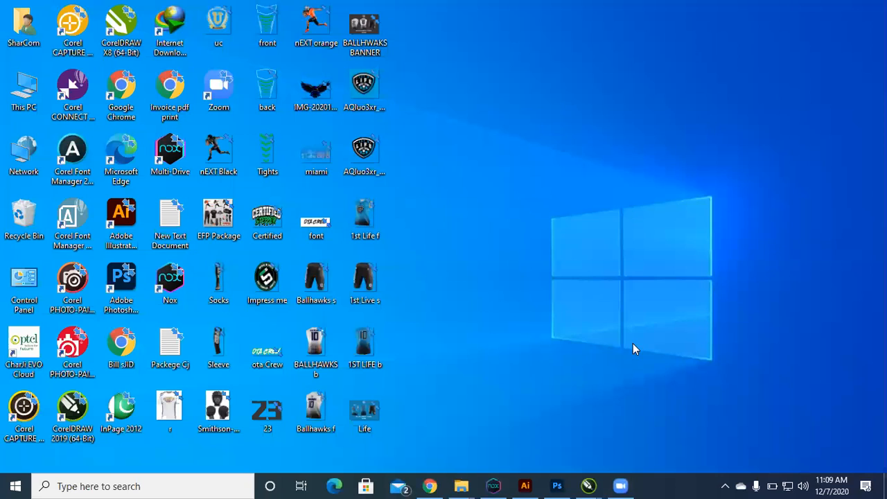
pyautogui.moveTo(589, 487)
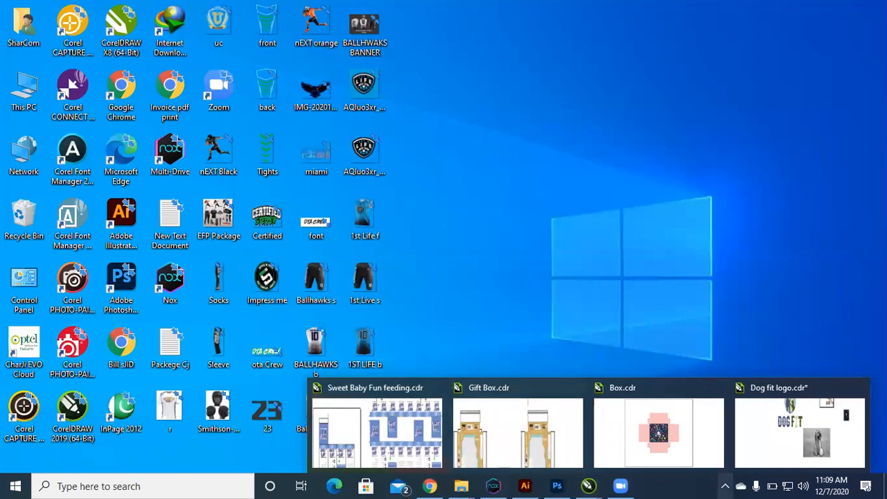
pyautogui.click(797, 426)
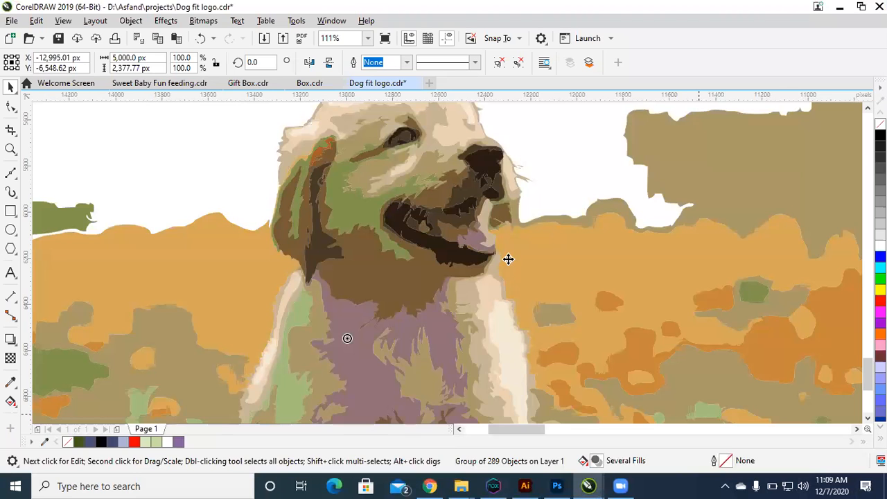
pyautogui.scroll(-3, 509, 258)
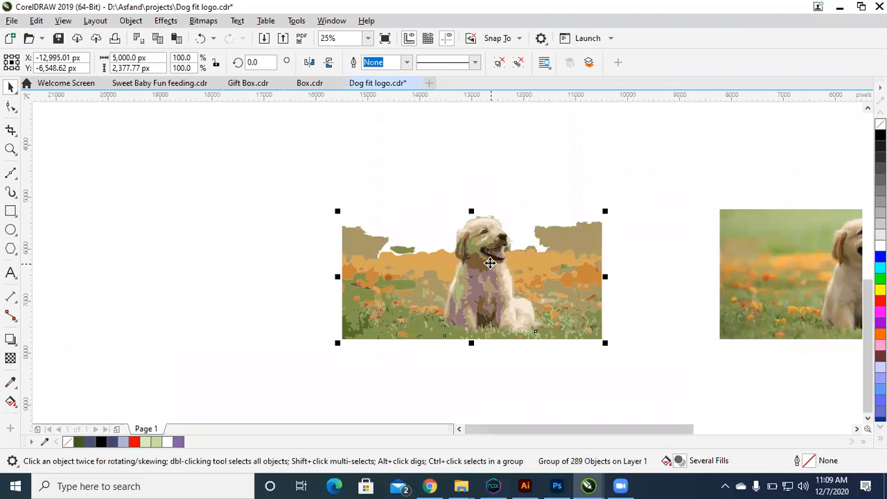
pyautogui.press('z')
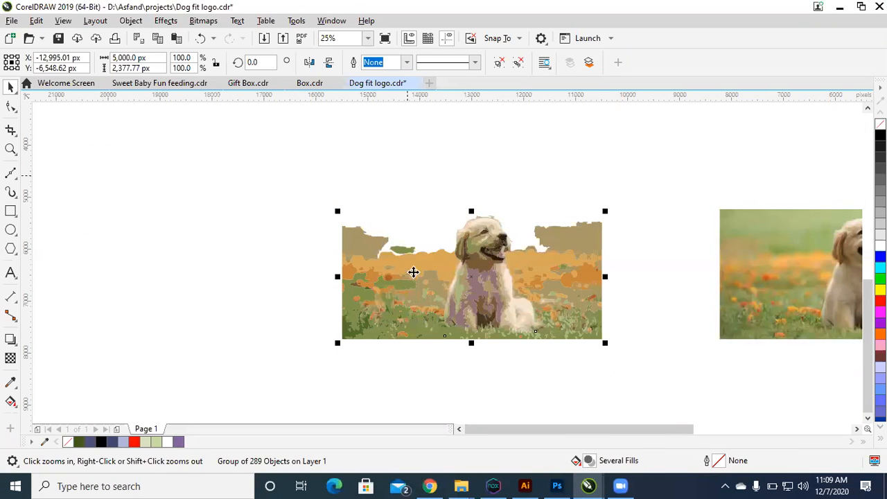
# Step: Delete the traced vector group beside the colour photo and return to the grayscale dog photo with the manual outlines
pyautogui.moveTo(407, 175); pyautogui.dragTo(626, 370)
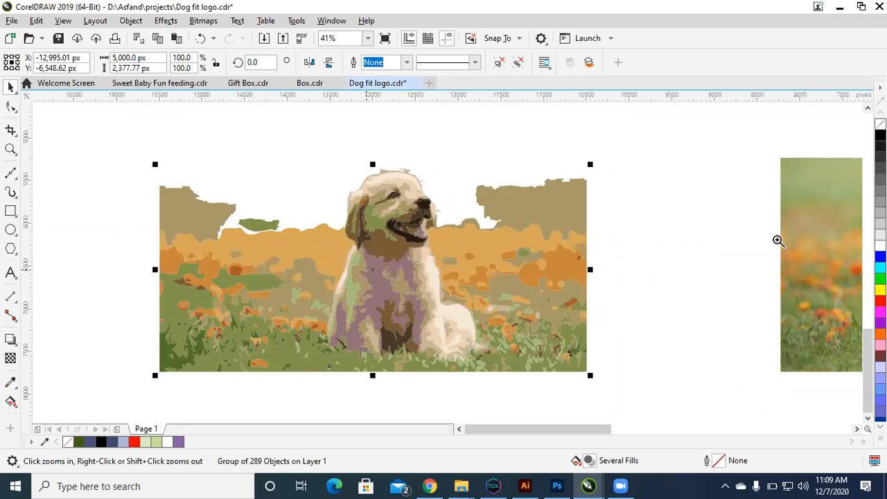
pyautogui.press('Delete')
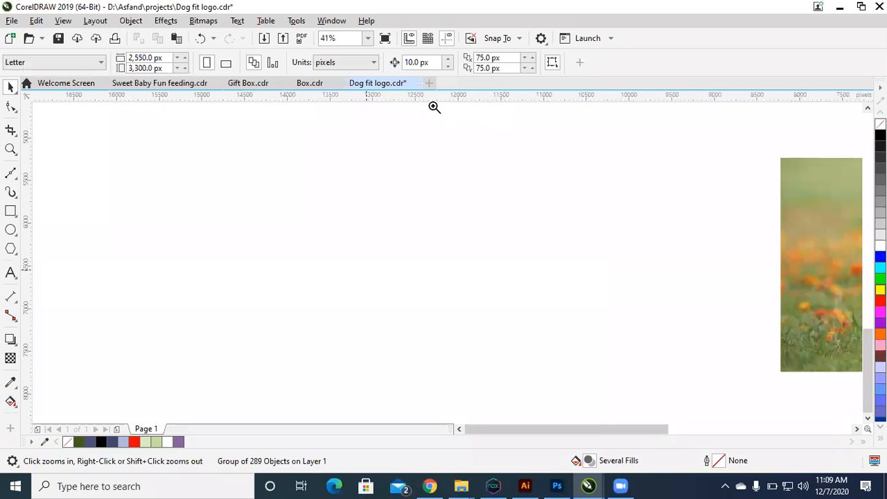
pyautogui.scroll(-3, 469, 168)
pyautogui.scroll(2, 514, 216)
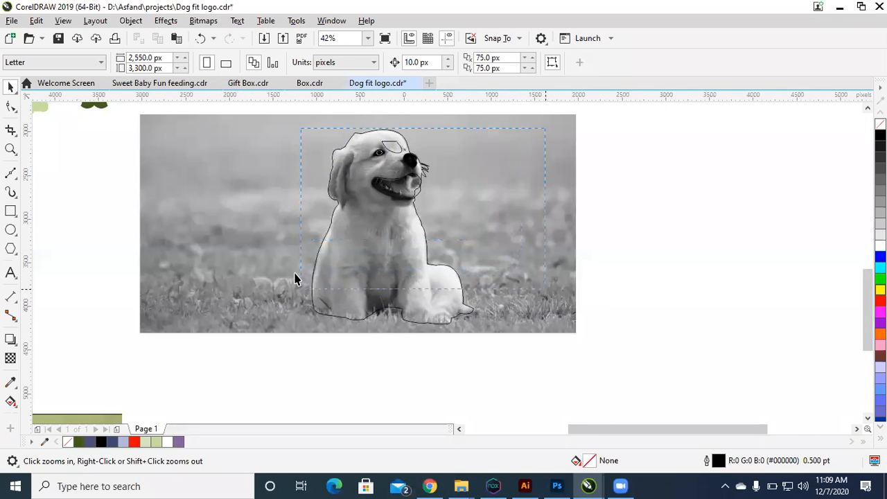
# Step: Try moving the grayscale dog photo off the manually traced outlines, and undo the move
pyautogui.click(384, 249)
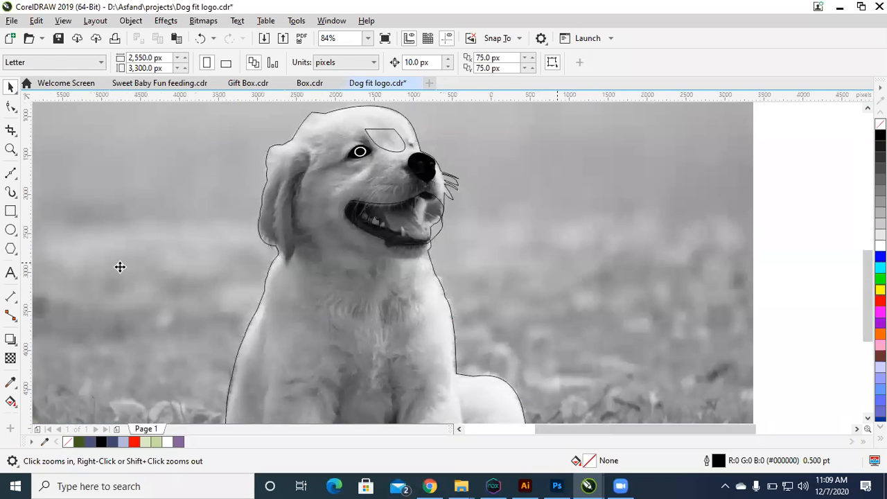
pyautogui.scroll(-2, 557, 263)
pyautogui.moveTo(385, 266); pyautogui.dragTo(120, 267)
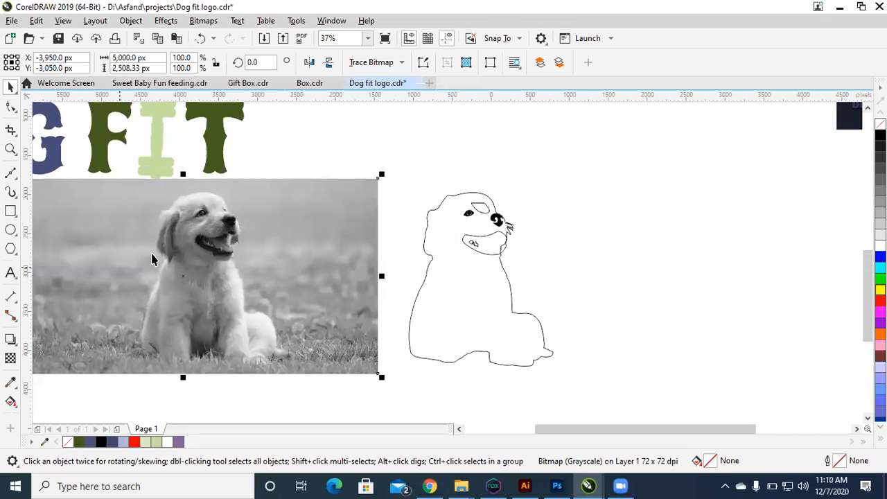
pyautogui.hotkey('ctrl', 'z')
# Step: Fill the traced patch between the dog's eye and the top of its head with black
pyautogui.moveTo(455, 230); pyautogui.dragTo(562, 291)
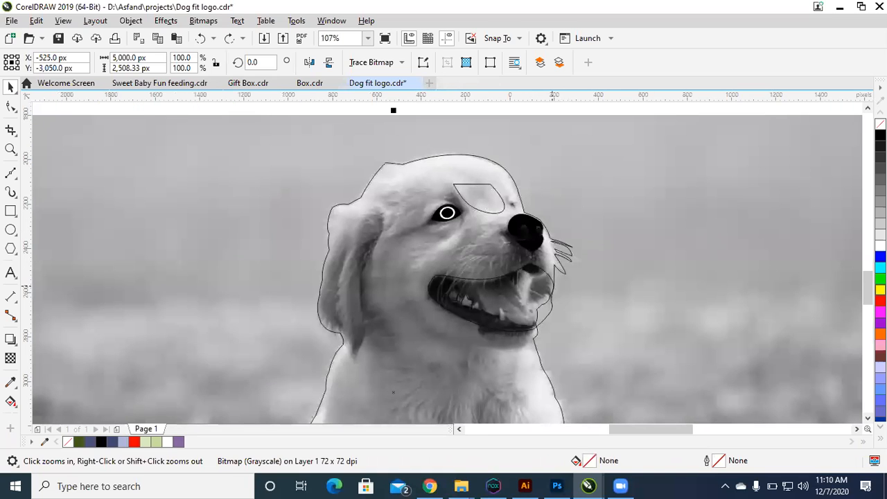
pyautogui.press('space')
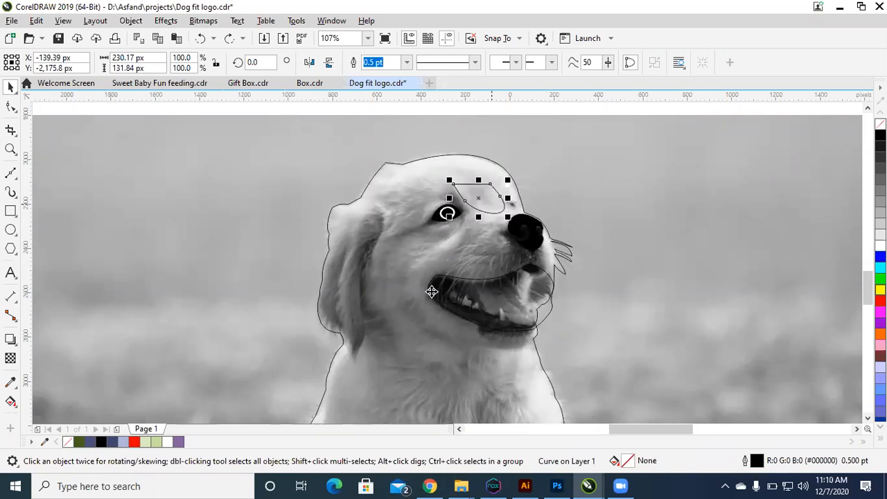
pyautogui.hotkey('shift', 'x')
pyautogui.click(451, 338)
pyautogui.click(341, 346)
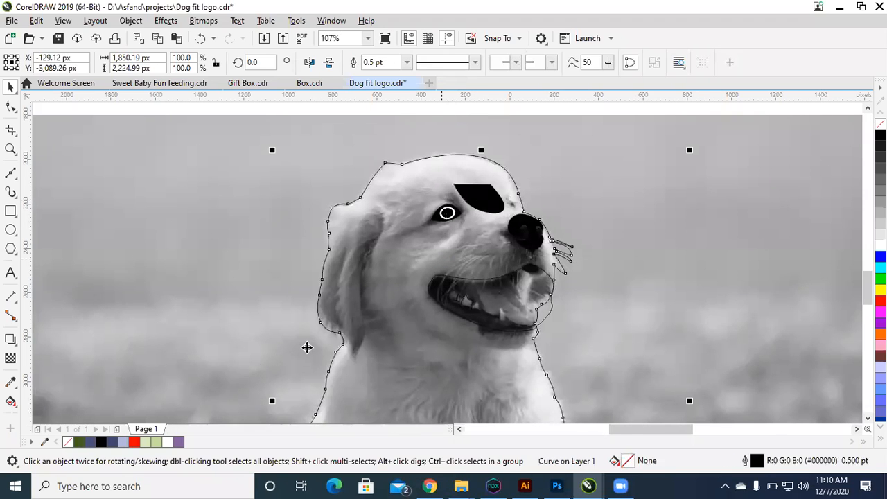
# Step: Move the grayscale photo to the left so the manually traced dog outlines stand clear beside it
pyautogui.scroll(-1, 307, 346)
pyautogui.scroll(-2, 312, 286)
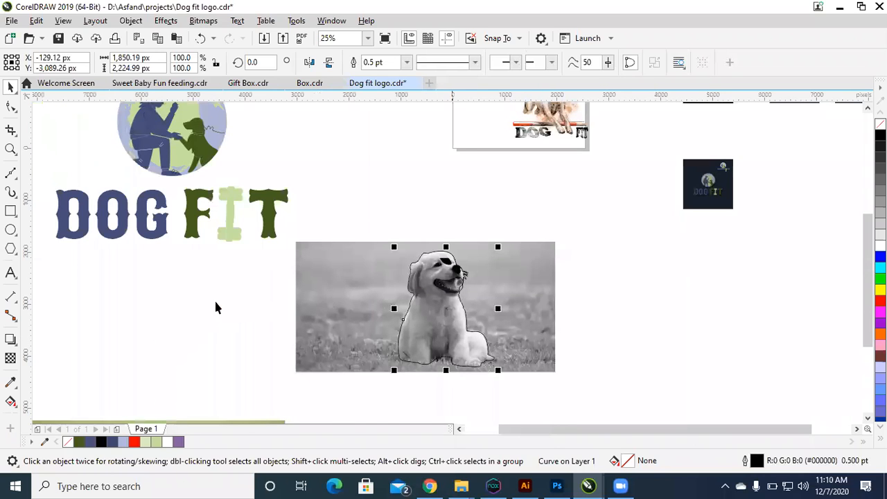
pyautogui.click(542, 275)
pyautogui.press('F2')
pyautogui.moveTo(291, 215); pyautogui.dragTo(568, 393)
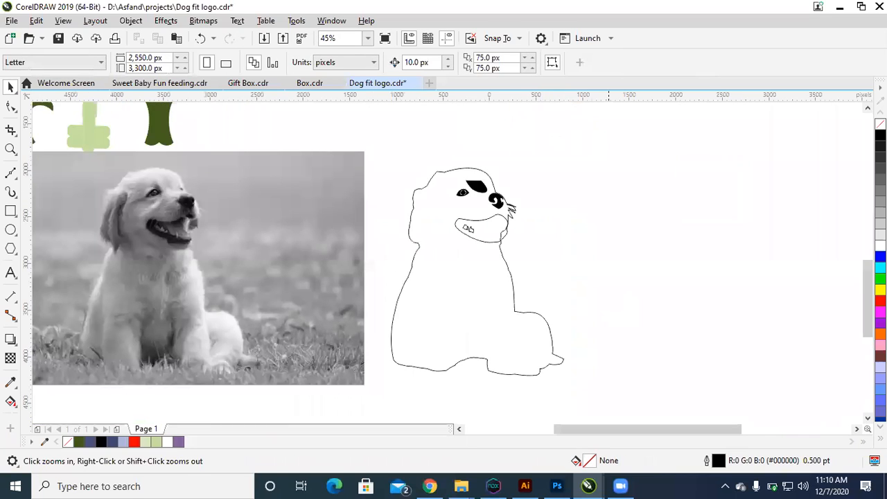
# Step: Fill the traced dog's body outline with black and its mouth shape with light grey
pyautogui.click(514, 309)
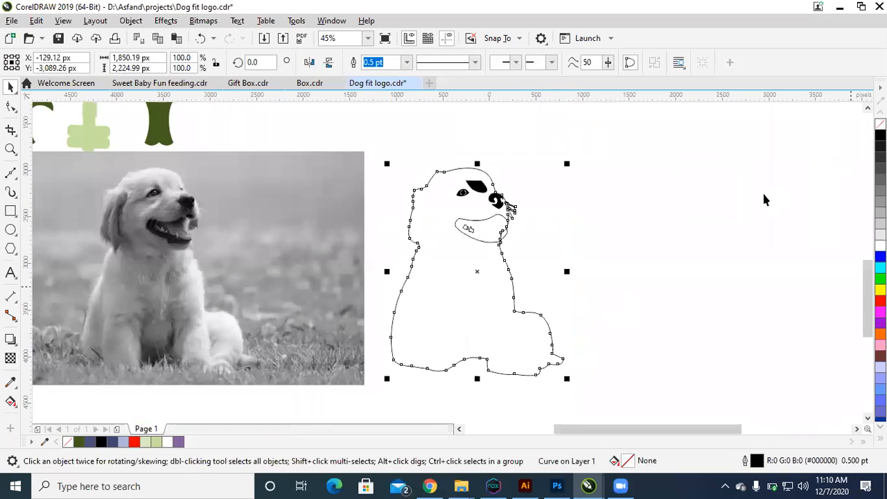
pyautogui.click(880, 137)
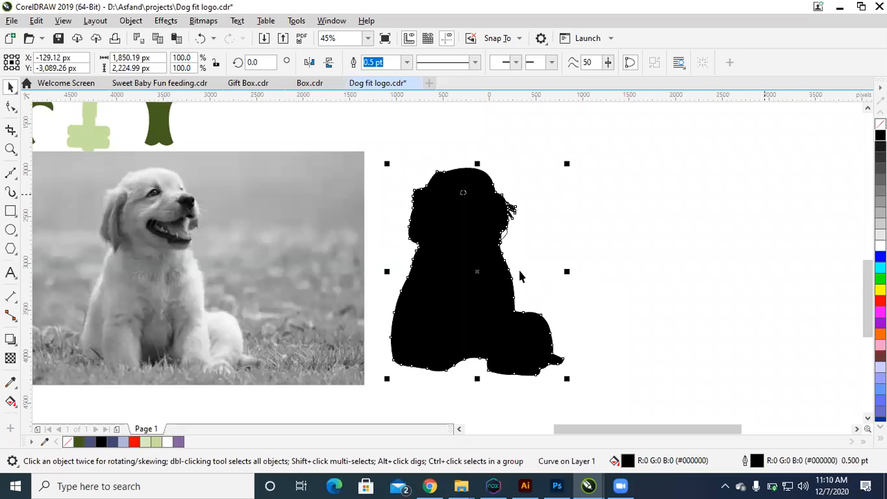
pyautogui.press('Escape')
pyautogui.press('F2')
pyautogui.moveTo(374, 162); pyautogui.dragTo(596, 304)
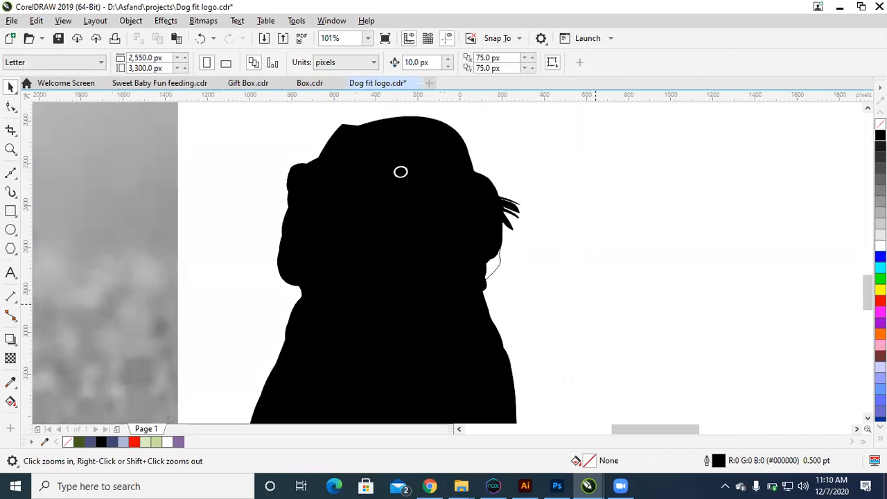
pyautogui.click(497, 267)
pyautogui.click(880, 223)
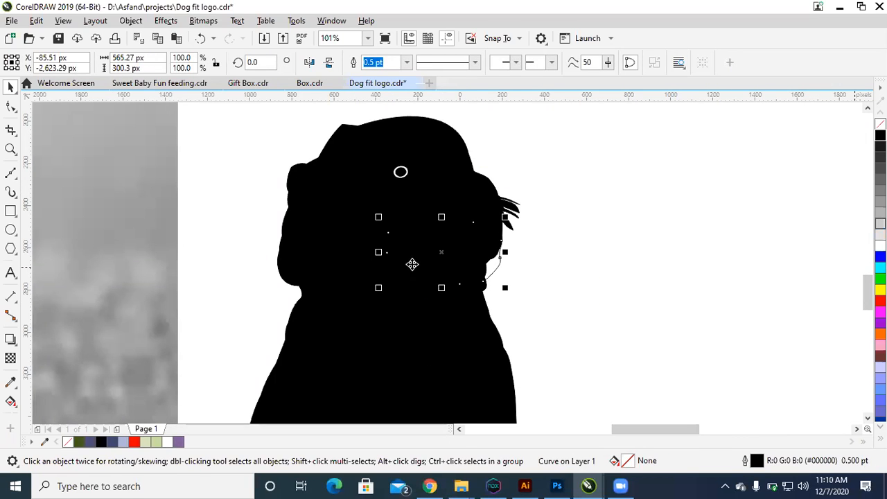
pyautogui.press('Escape')
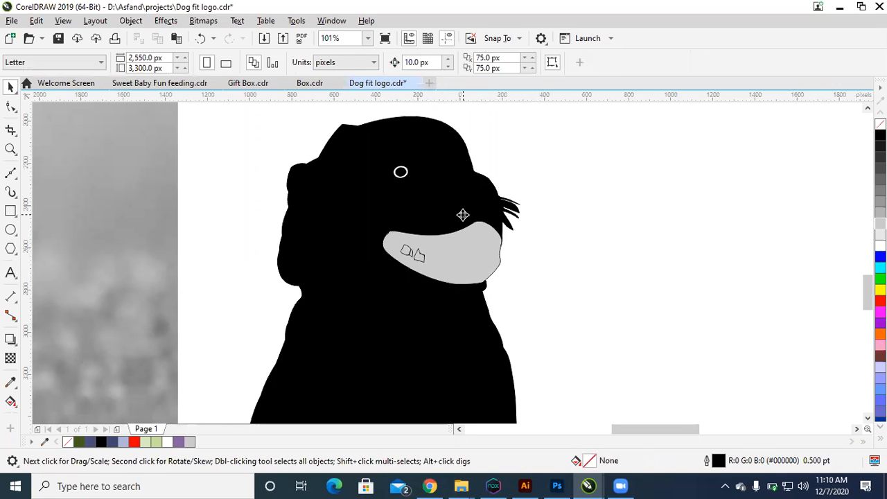
# Step: Fill the dog's body outline with light grey (R204 G204 B204) and its mouth shape with black
pyautogui.click(464, 215)
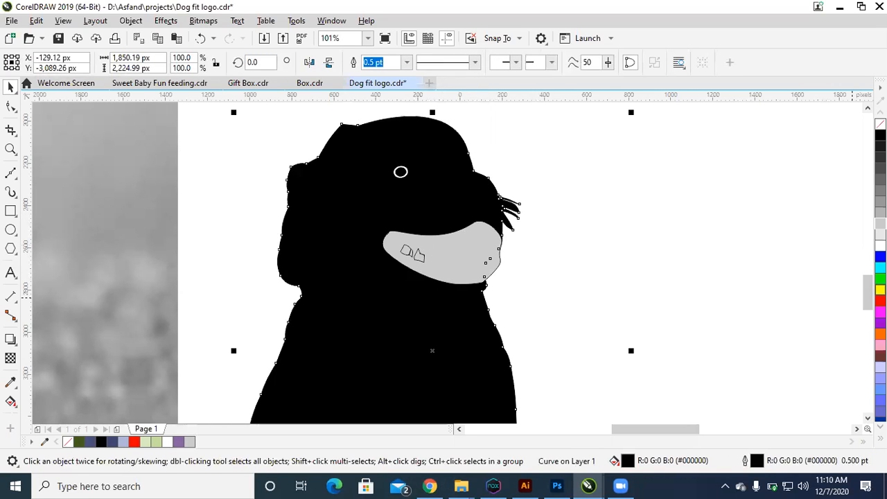
pyautogui.click(880, 223)
pyautogui.click(517, 289)
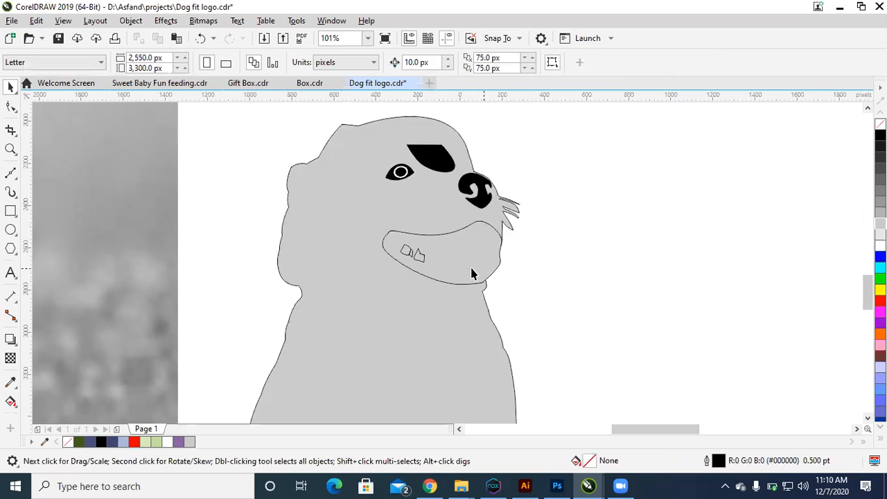
pyautogui.click(473, 271)
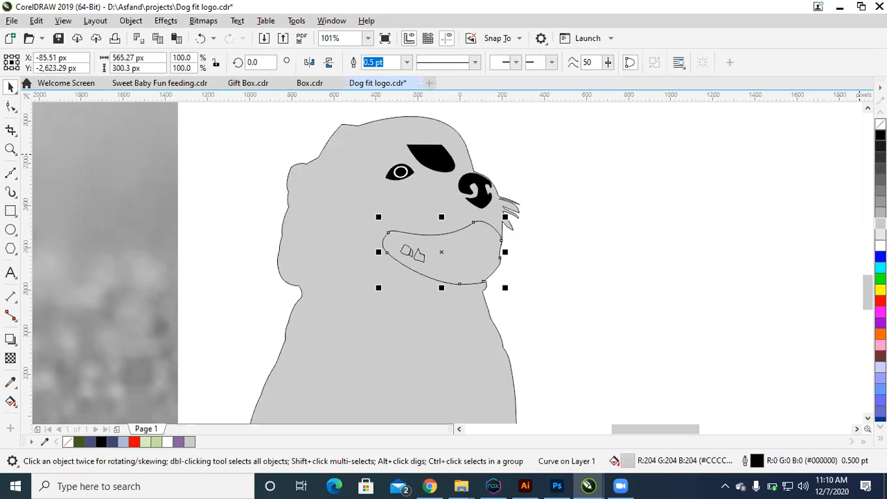
pyautogui.click(880, 135)
pyautogui.click(723, 269)
# Step: Fill the three small tooth shapes inside the dog's black mouth with white
pyautogui.moveTo(463, 237); pyautogui.dragTo(343, 296)
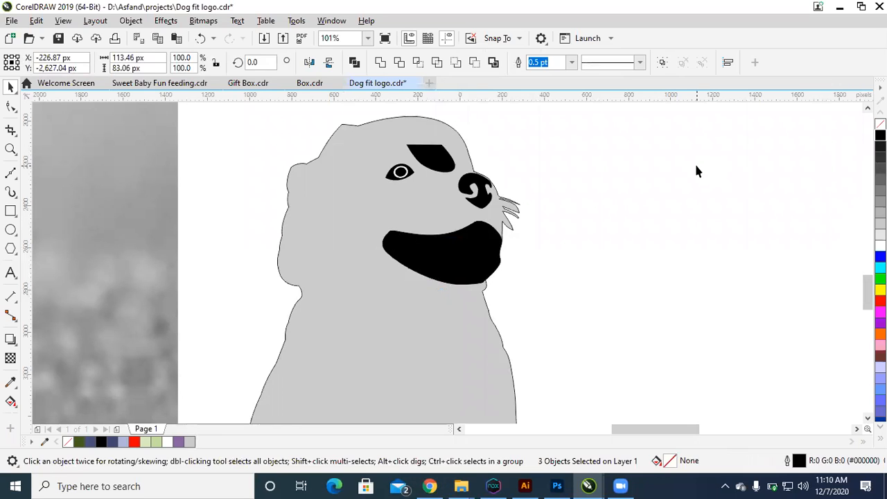
pyautogui.hotkey('ctrl', 'z')
pyautogui.click(880, 245)
pyautogui.click(561, 251)
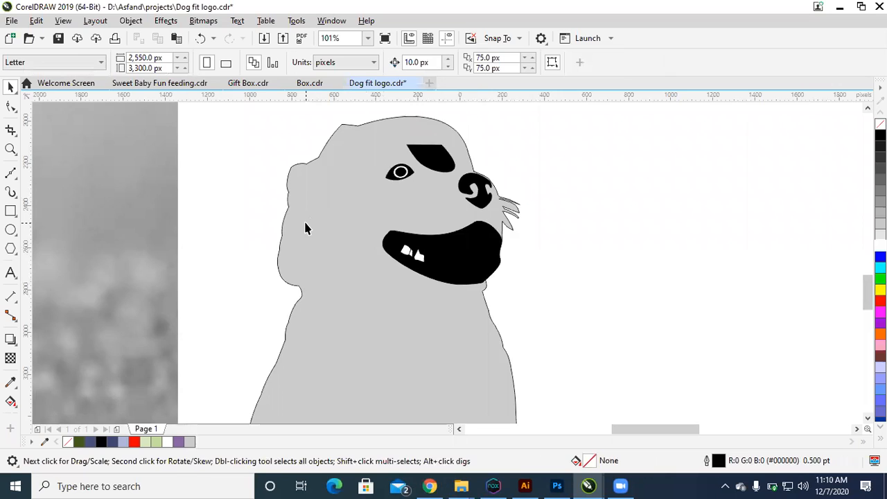
pyautogui.scroll(-2, 382, 236)
pyautogui.press('F2')
pyautogui.moveTo(366, 332); pyautogui.dragTo(507, 378)
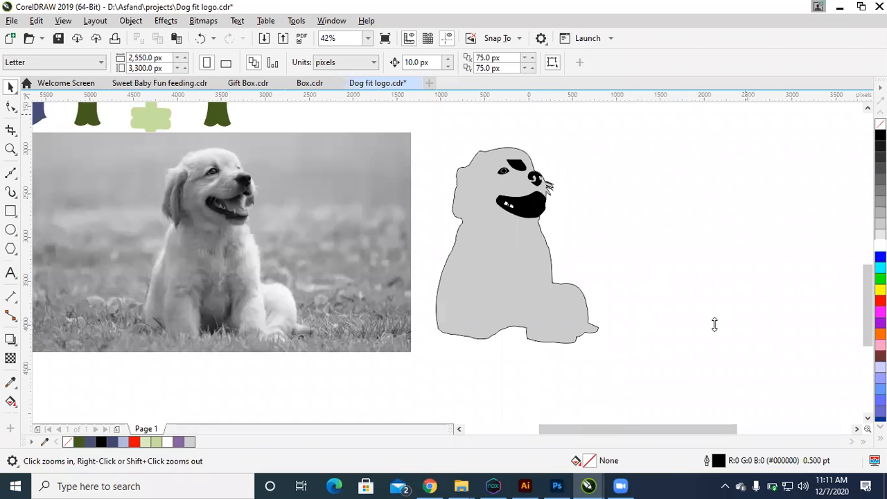
pyautogui.press('super+d')
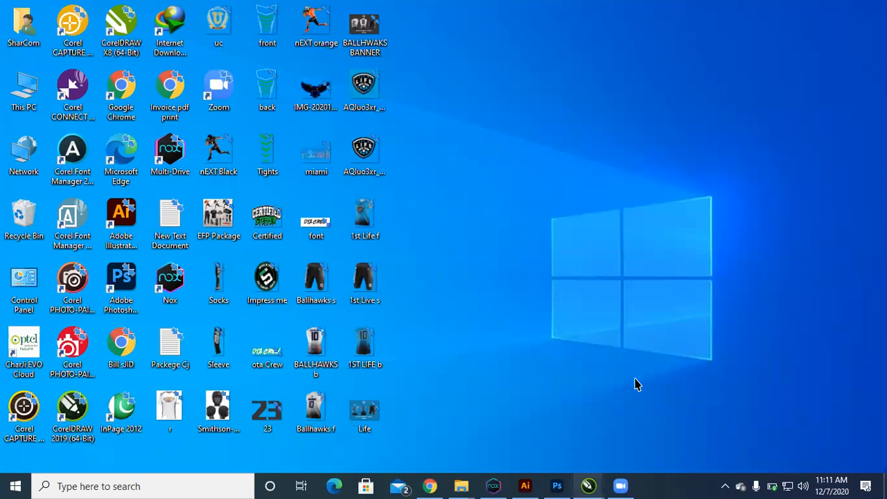
pyautogui.moveTo(588, 485)
pyautogui.click(633, 385)
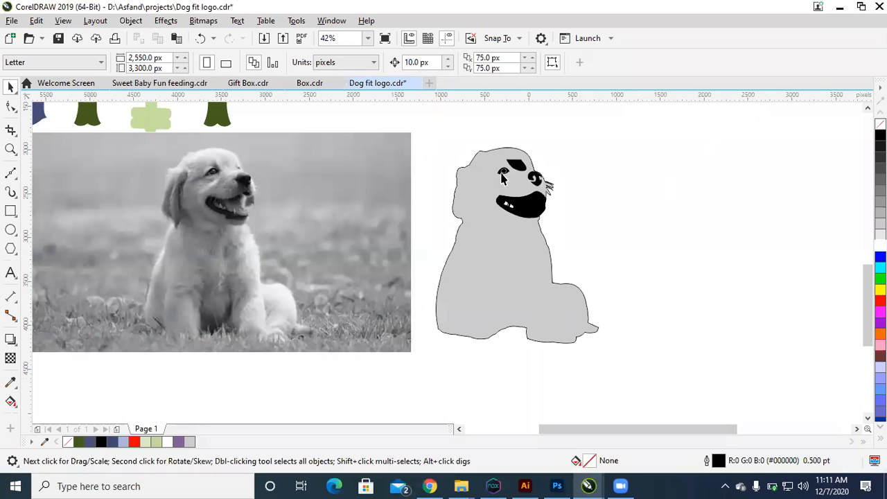
# Step: Examine the DOG FIT globe logo and the DOG FIT logo with the dog's head in a green circle
pyautogui.click(182, 141)
pyautogui.scroll(-4, 331, 237)
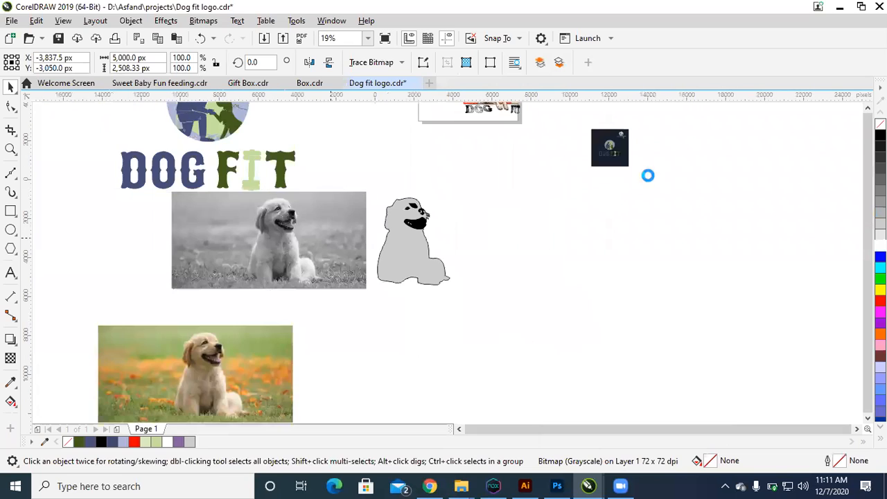
pyautogui.press('F2')
pyautogui.click(568, 104)
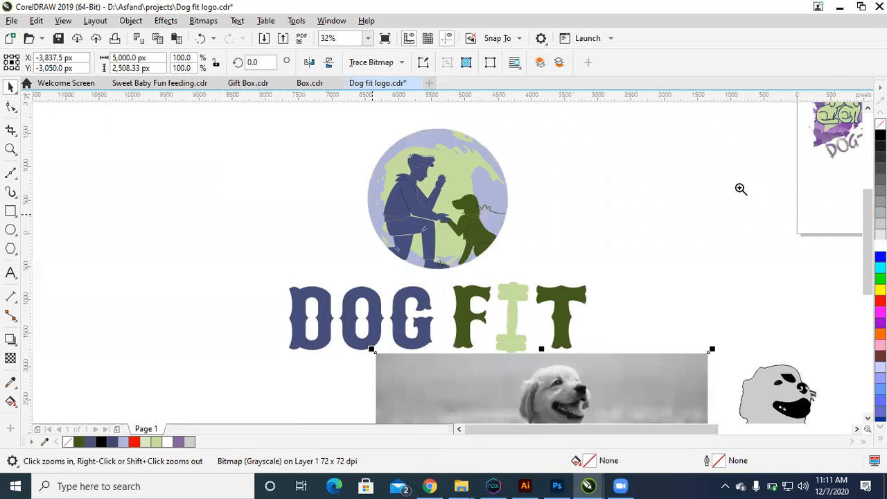
pyautogui.rightClick(501, 226)
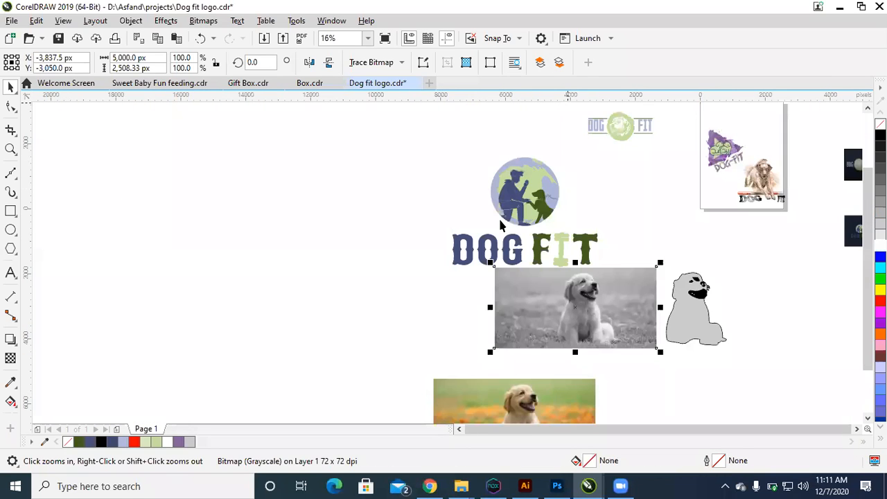
pyautogui.click(501, 226)
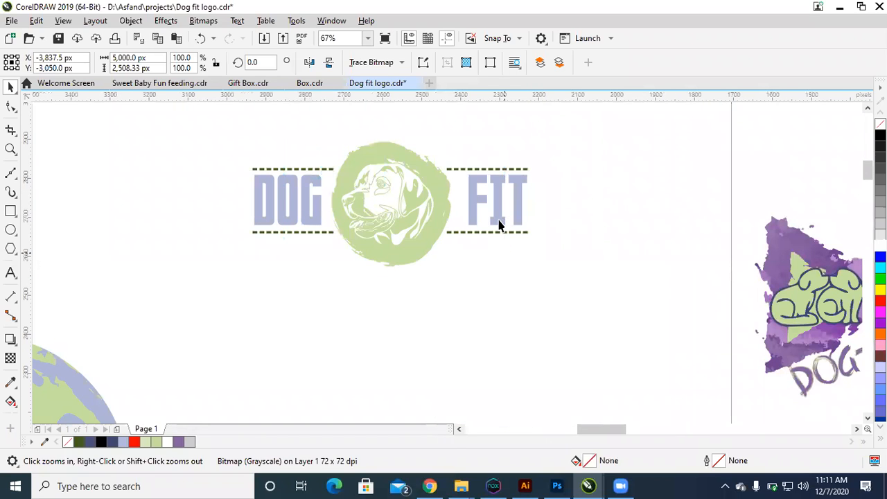
pyautogui.click(498, 221)
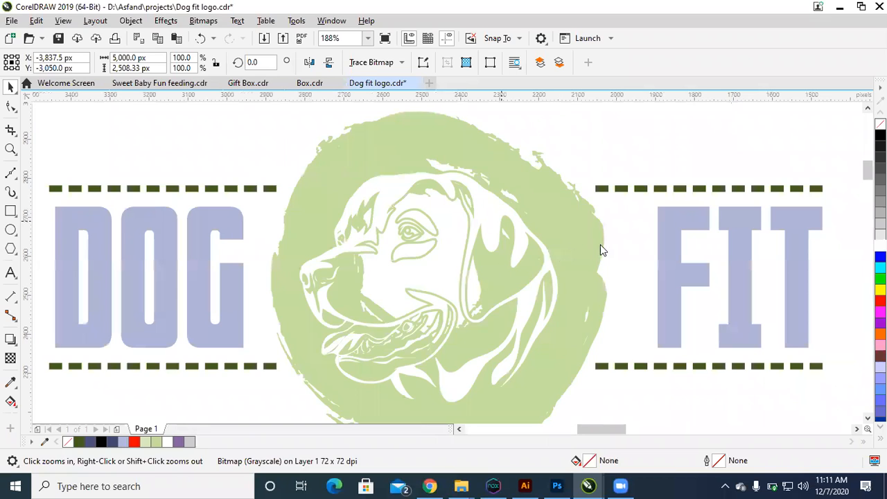
# Step: Browse the drawings in the projects folder for opening, previewing Aura logo and E-BEE LOGO
pyautogui.hotkey('ctrl', 'o')
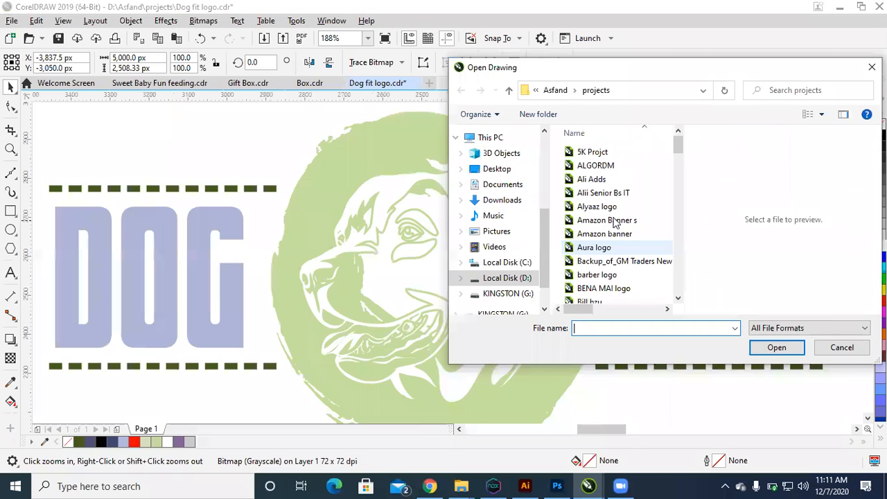
pyautogui.click(612, 247)
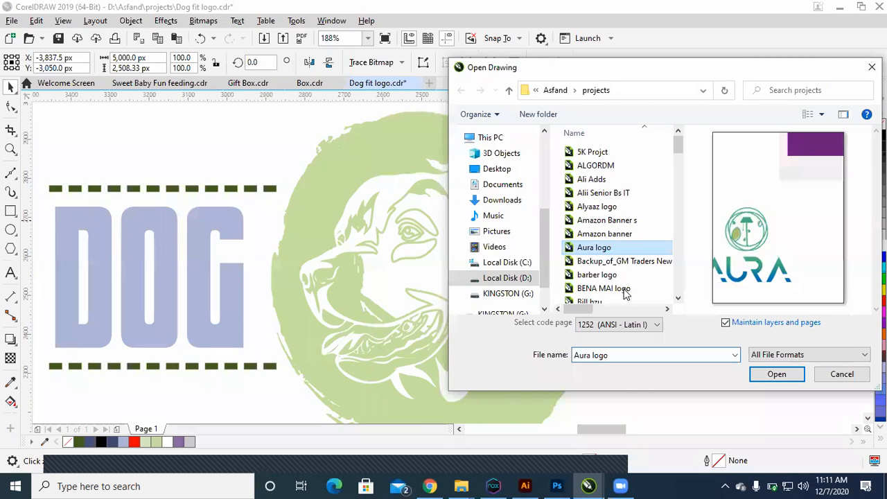
pyautogui.press('e')
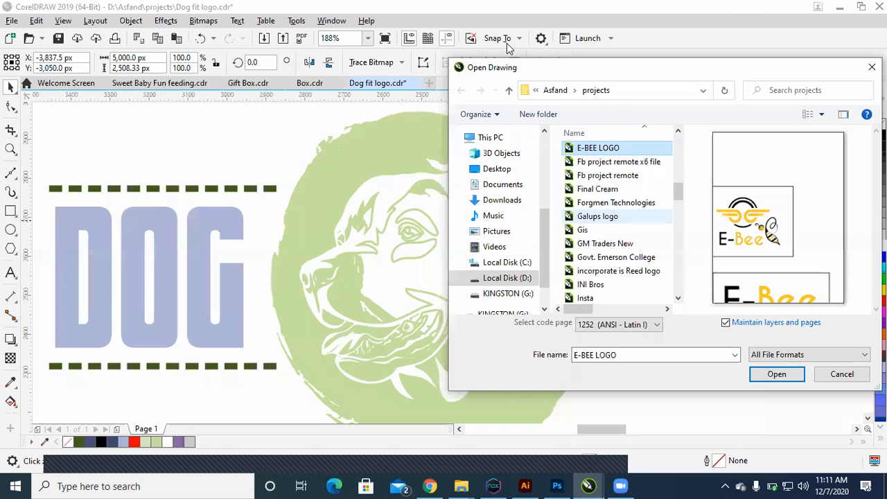
# Step: Switch to Chrome and open a blank tab, minimise the browser, and view the nEXT orange image from the desktop
pyautogui.hotkey('alt', 'Tab')
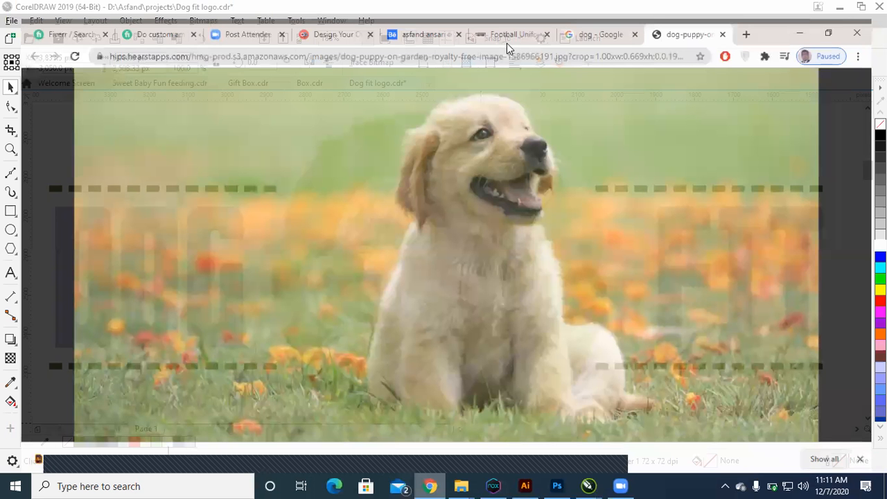
pyautogui.hotkey('ctrl', 't')
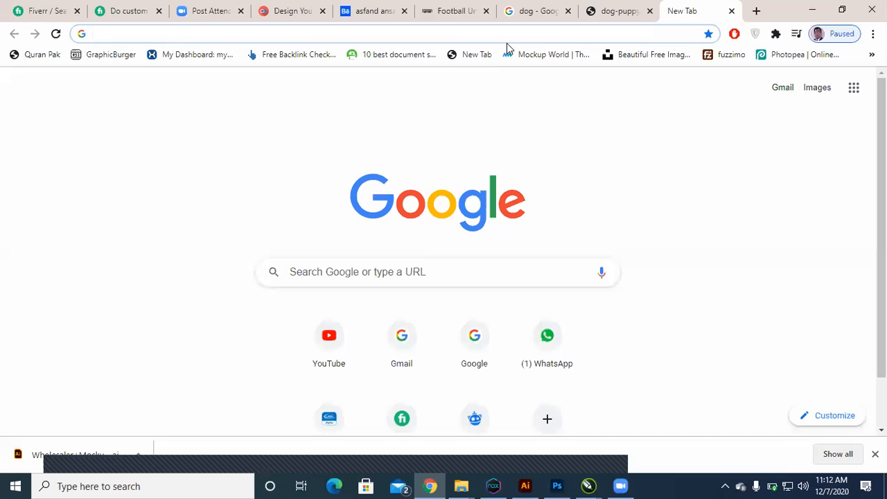
pyautogui.click(810, 9)
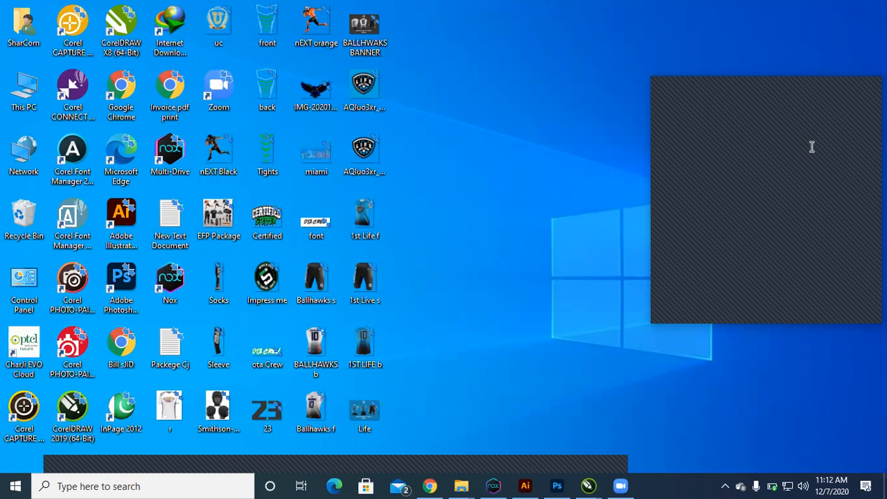
pyautogui.doubleClick(316, 28)
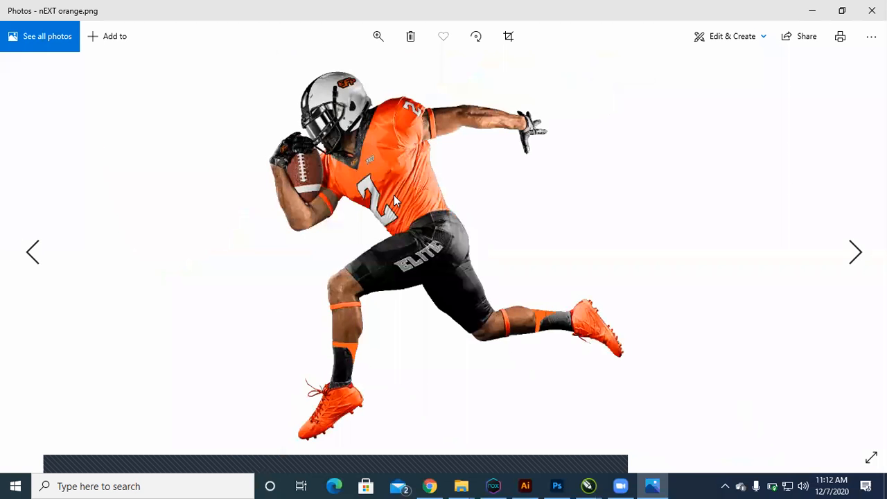
# Step: Browse the saved design images from nEXT orange through the uc logo and miami artwork to Ballhawks f
pyautogui.press('Right')
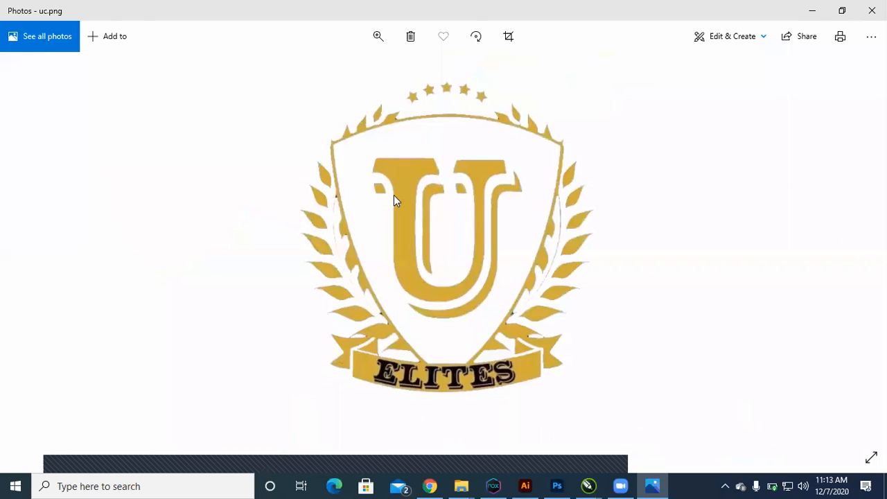
pyautogui.press('Right')
pyautogui.press('Right')
pyautogui.press('Right')
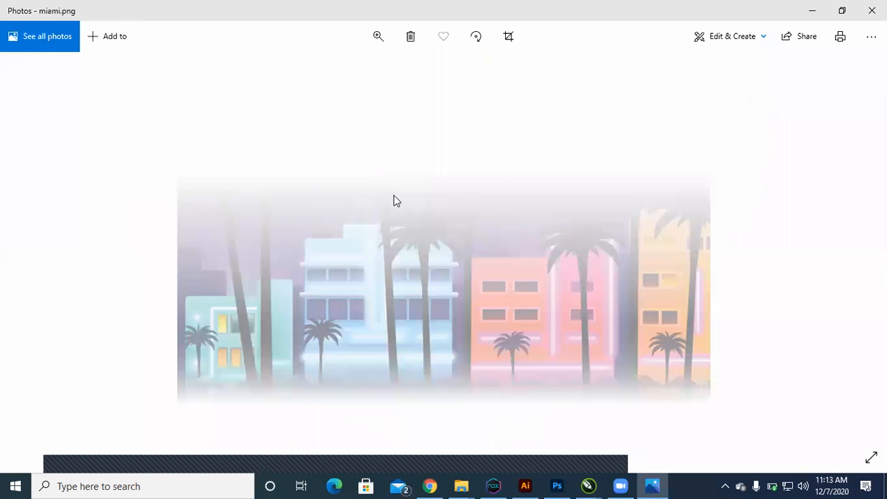
pyautogui.press('Right')
pyautogui.press('Right')
pyautogui.press('Right')
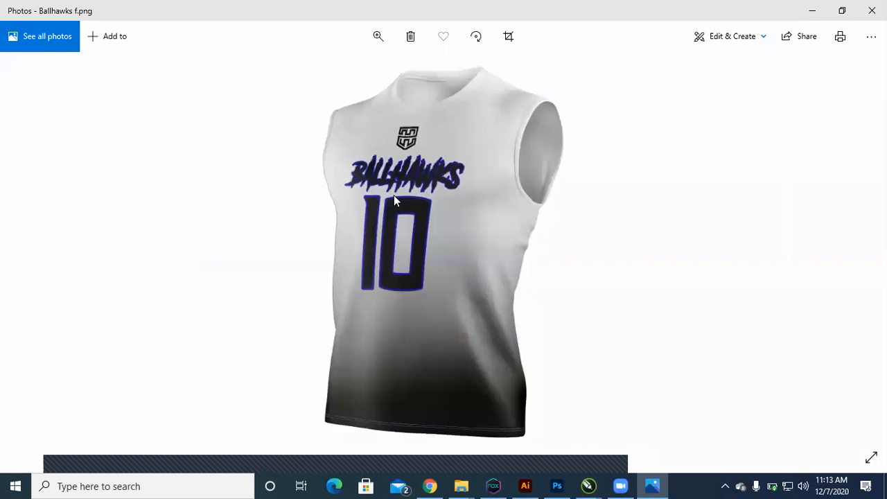
# Step: Continue through the 1ST & LIFE logo, 1ST LIFE b, nEXT Black and Socks images to EFP Package
pyautogui.press('Right')
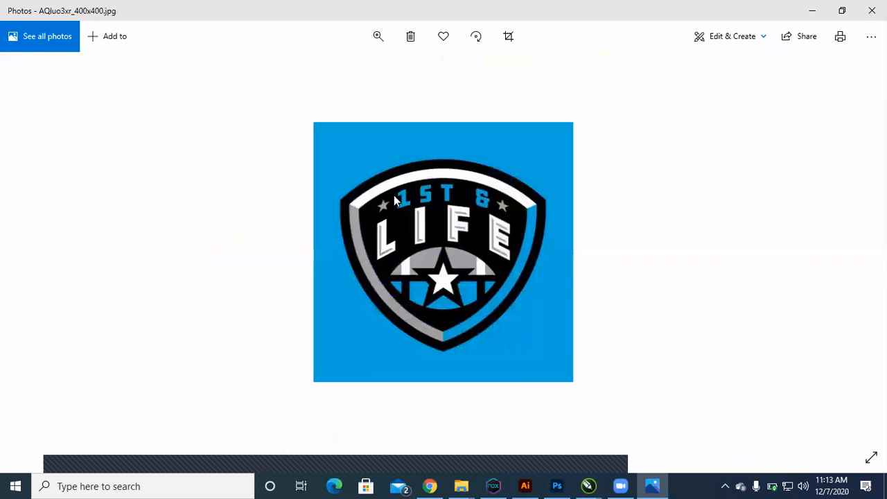
pyautogui.press('Right')
pyautogui.press('Right')
pyautogui.press('Right')
pyautogui.press('Right')
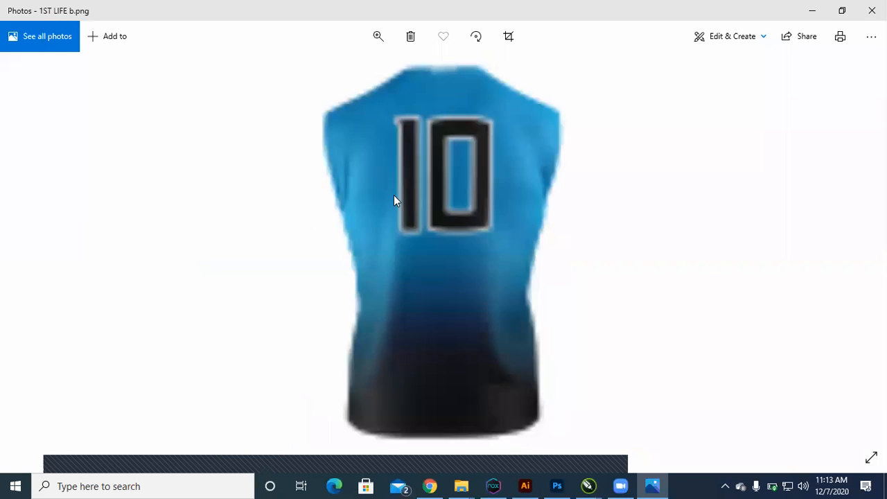
pyautogui.press('Right')
pyautogui.press('Right')
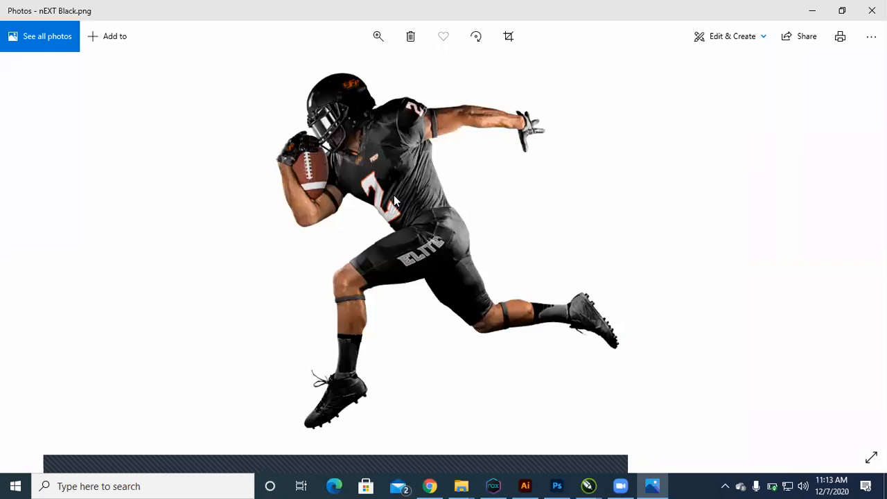
pyautogui.press('Right')
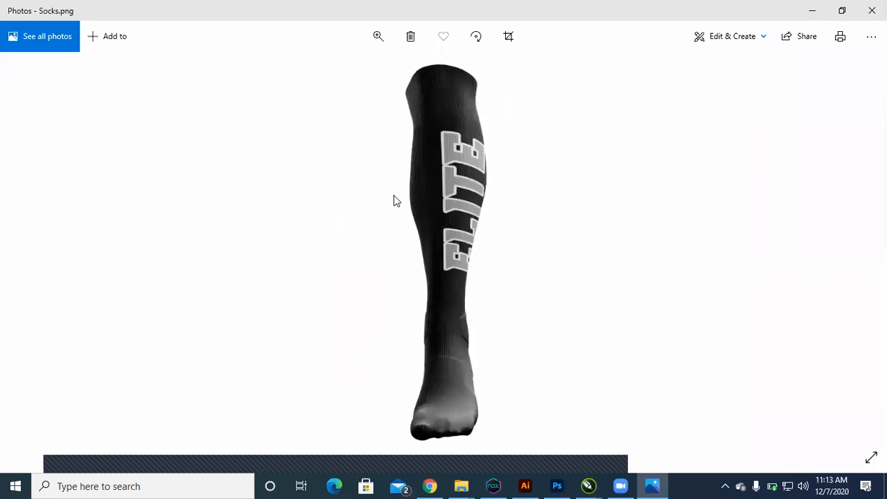
pyautogui.press('Right')
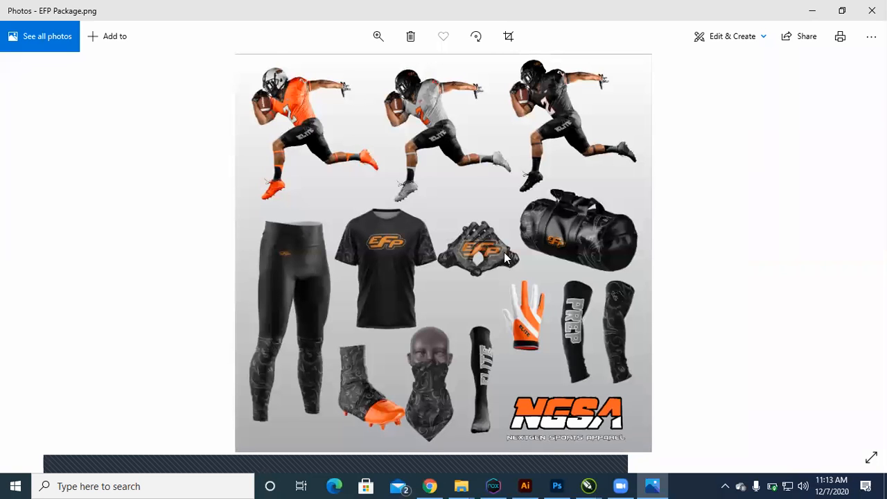
# Step: Examine the EFP Package image up close, covering the player uniforms, shirt, gloves and duffel bag
pyautogui.scroll(2, 533, 311)
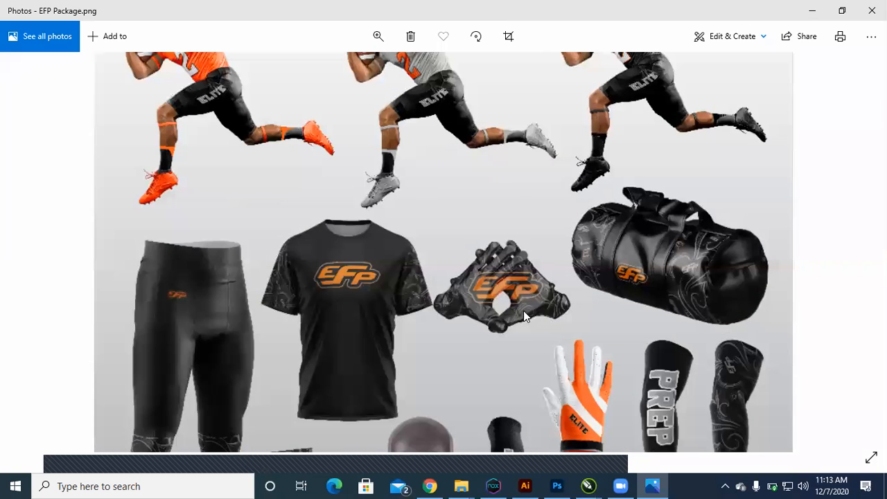
pyautogui.scroll(2, 522, 317)
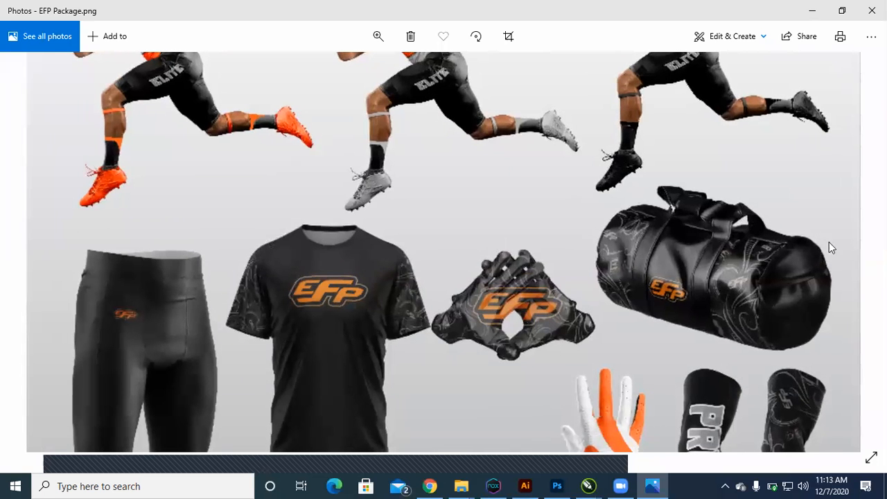
pyautogui.moveTo(356, 185); pyautogui.dragTo(367, 325)
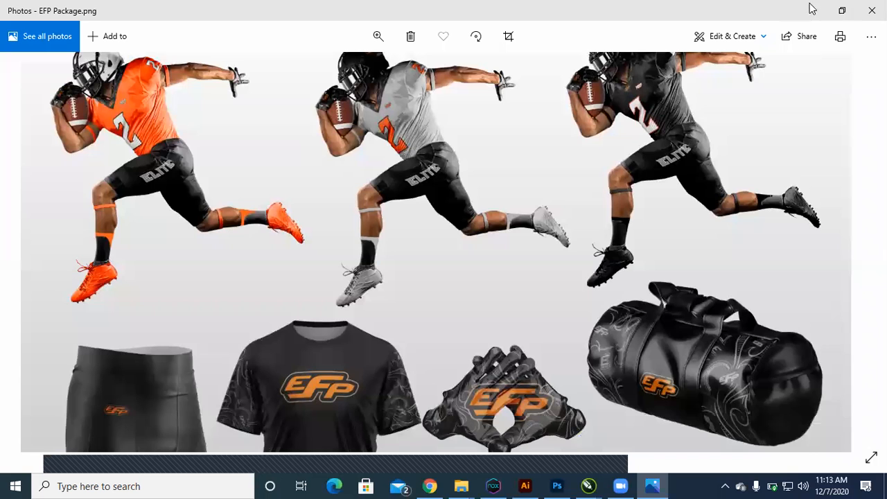
pyautogui.moveTo(781, 279); pyautogui.dragTo(789, 232)
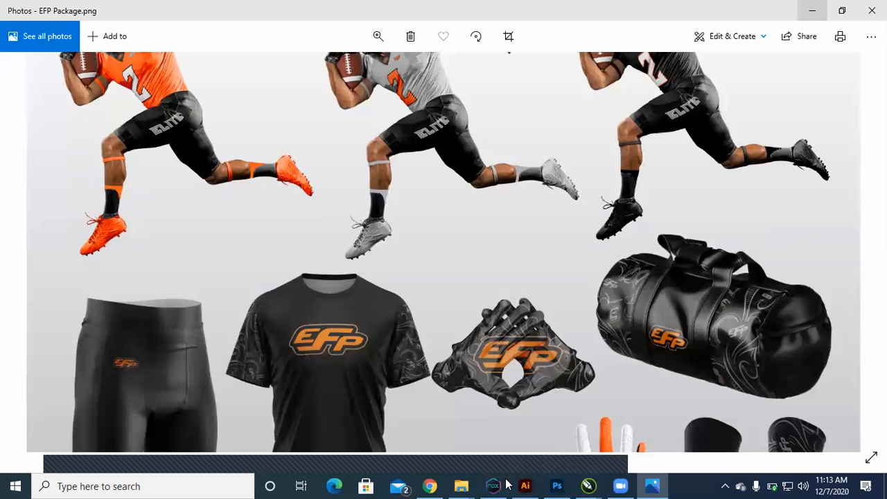
pyautogui.press('super+d')
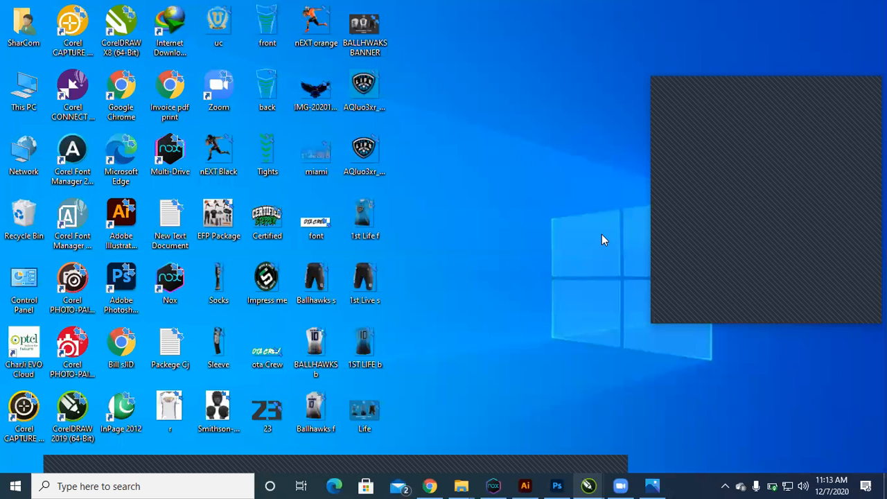
pyautogui.hotkey('alt', 'Tab')
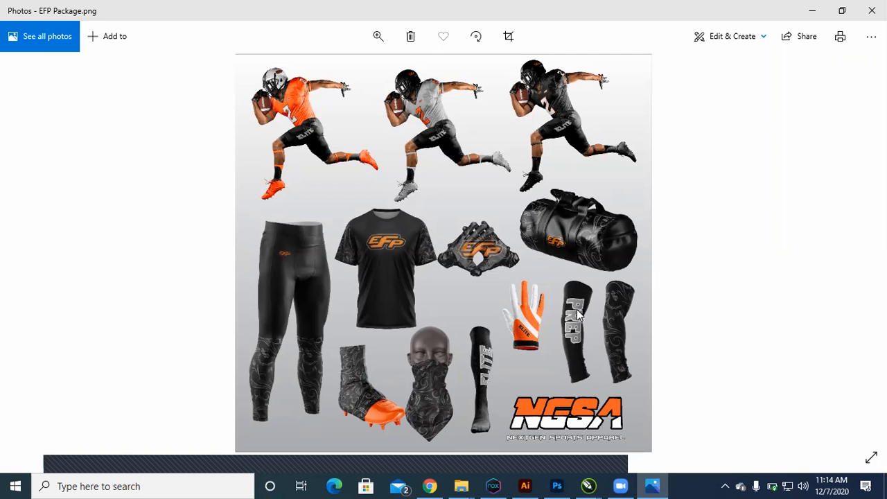
# Step: Switch to Chrome and open the rivelathletics Instagram story suggested for "riv", closing the story viewer
pyautogui.click(430, 486)
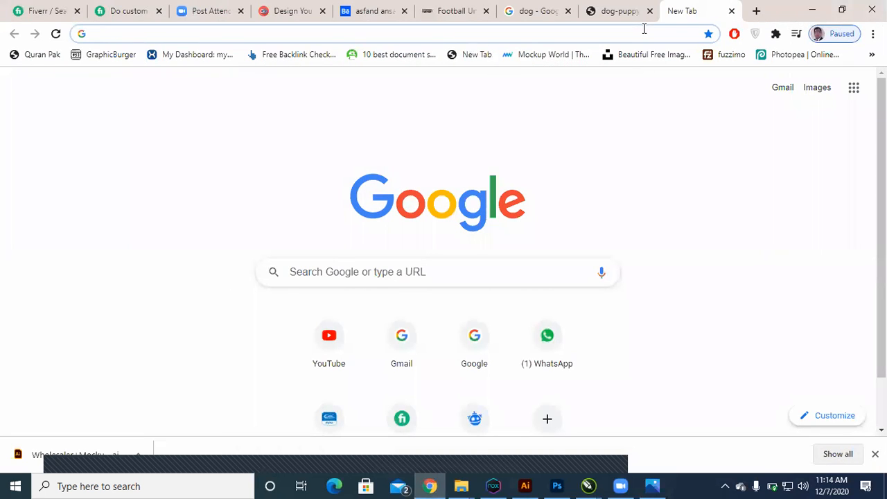
pyautogui.click(643, 28)
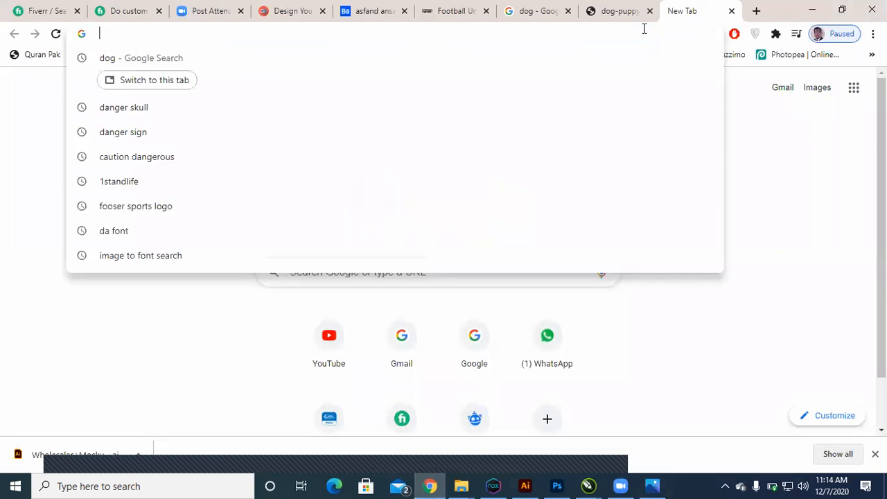
pyautogui.write('r')
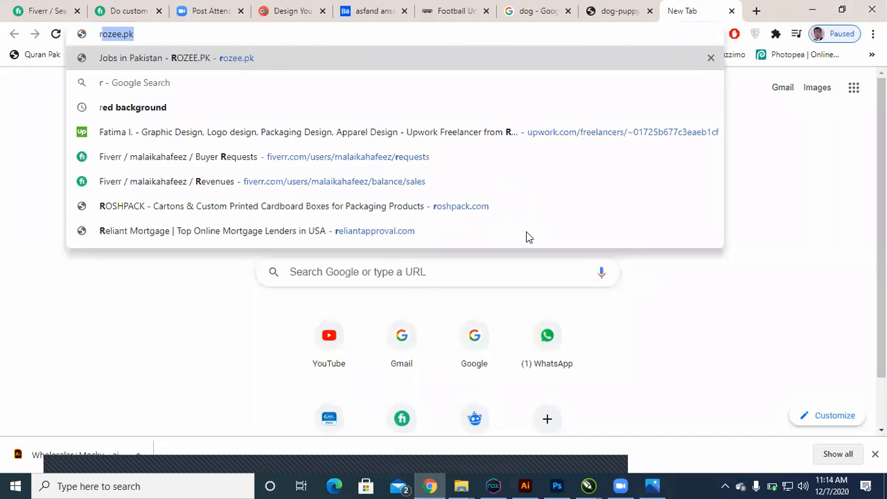
pyautogui.write('iv')
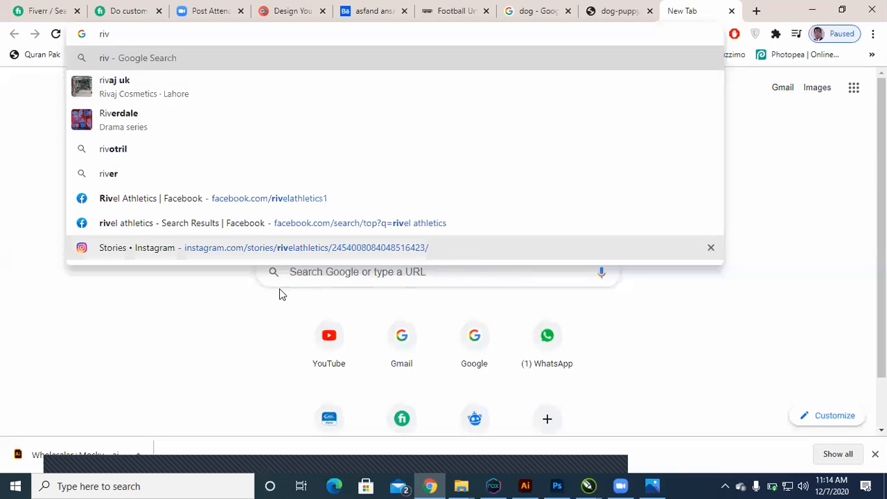
pyautogui.press('Up')
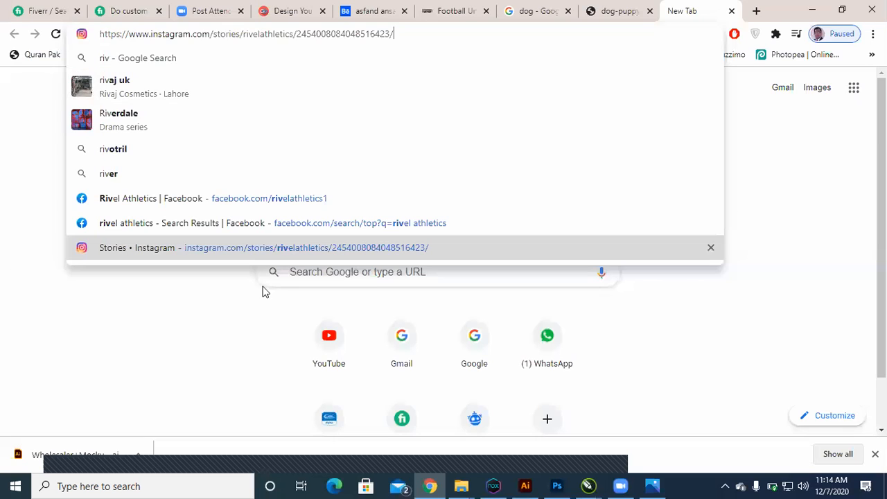
pyautogui.press('Return')
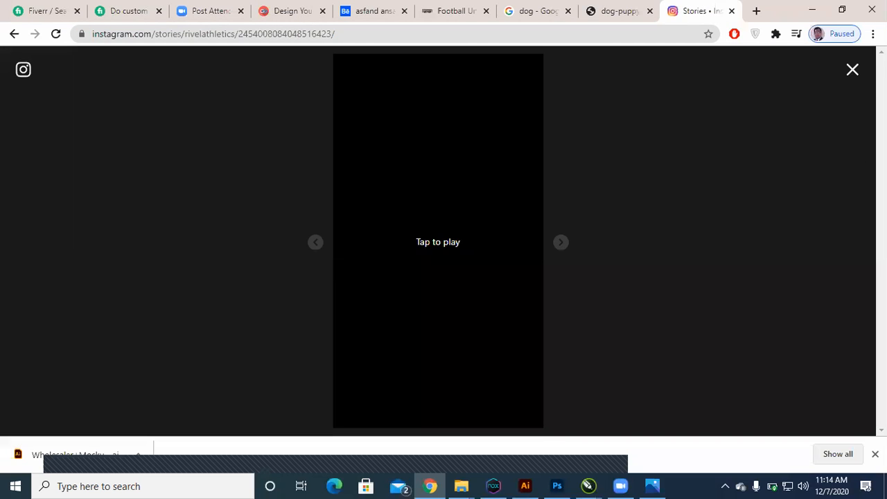
pyautogui.click(852, 69)
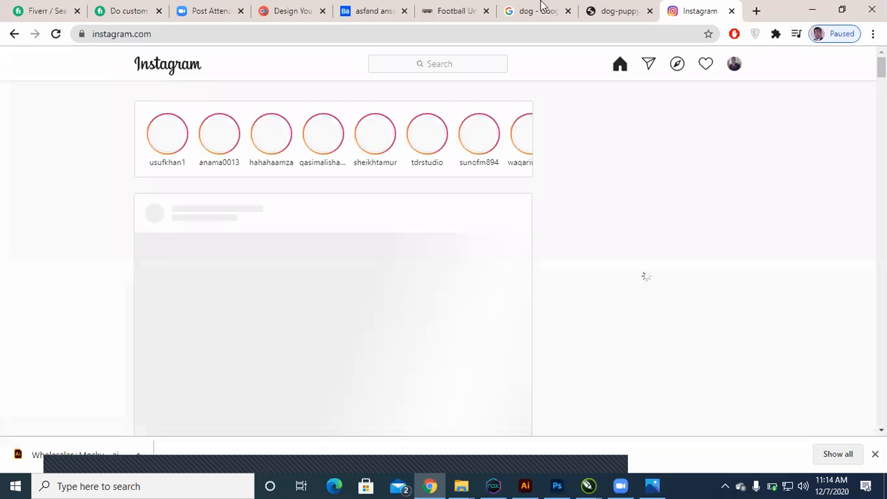
# Step: In the browser tab holding the dog photo, load instagram.com/stories/rivelathletics/ by shortening the suggested story address
pyautogui.click(623, 11)
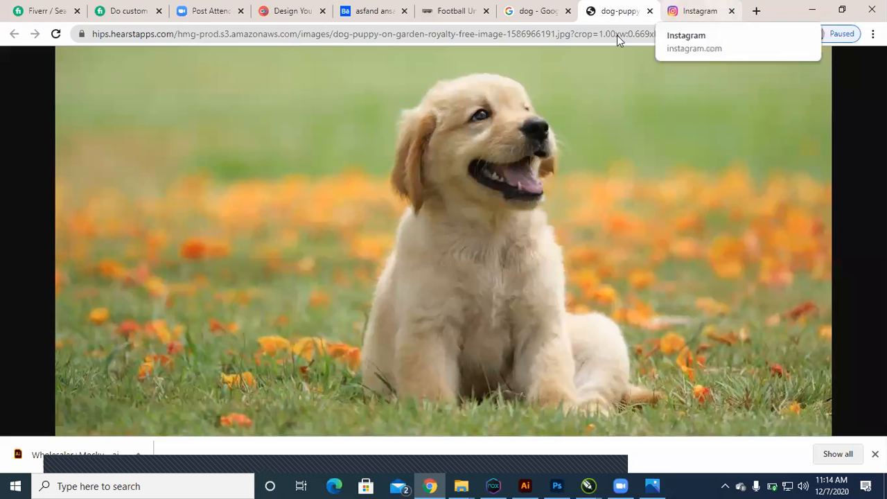
pyautogui.click(617, 34)
pyautogui.write('i')
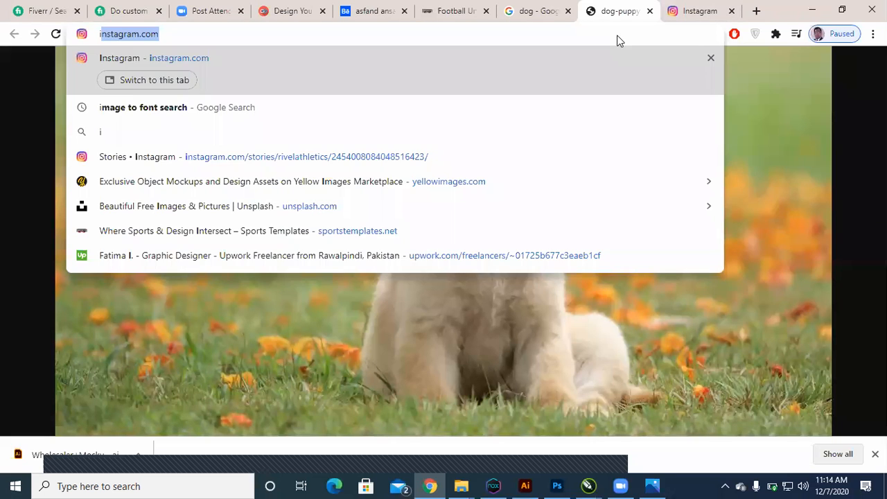
pyautogui.write('ns')
pyautogui.press('Down')
pyautogui.press('Down')
pyautogui.press('Down')
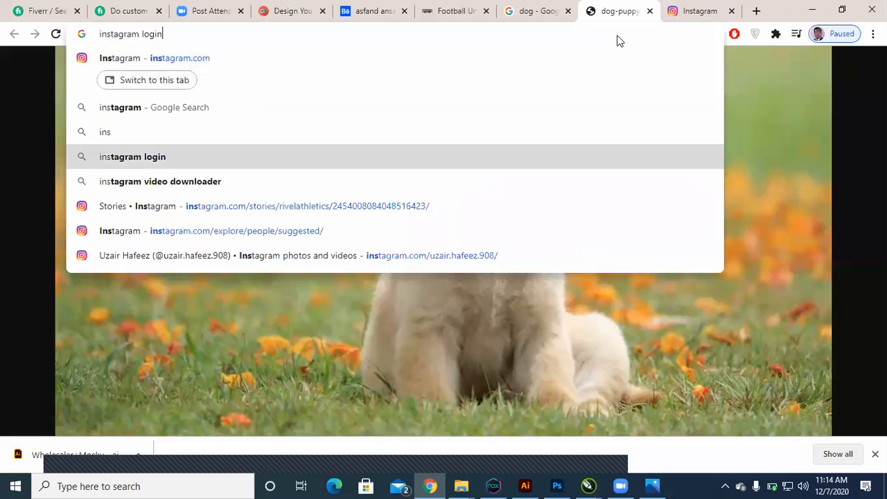
pyautogui.press('Down')
pyautogui.press('Down')
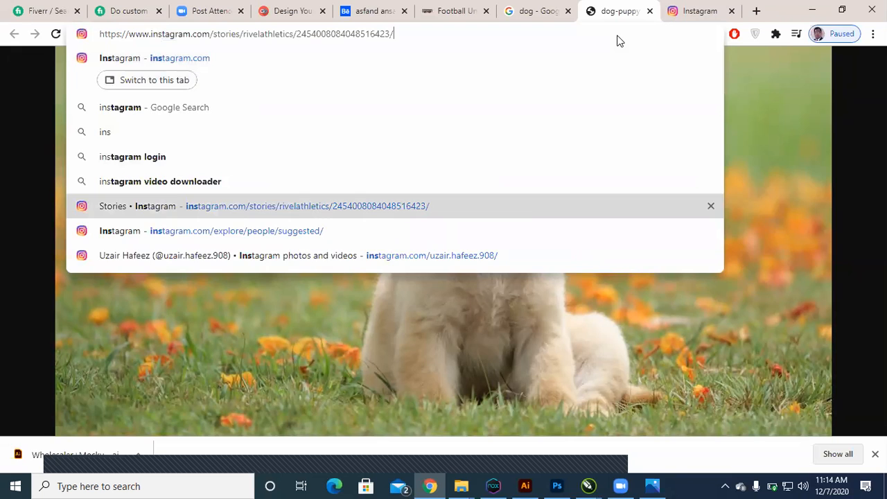
pyautogui.press('BackSpace')
pyautogui.press('BackSpace')
pyautogui.press('BackSpace')
pyautogui.press('BackSpace')
pyautogui.press('BackSpace')
pyautogui.press('BackSpace')
pyautogui.press('BackSpace')
pyautogui.press('BackSpace')
pyautogui.press('BackSpace')
pyautogui.press('BackSpace')
pyautogui.press('BackSpace')
pyautogui.press('BackSpace')
pyautogui.press('BackSpace')
pyautogui.press('BackSpace')
pyautogui.press('BackSpace')
pyautogui.press('BackSpace')
pyautogui.press('BackSpace')
pyautogui.press('BackSpace')
pyautogui.press('BackSpace')
pyautogui.press('BackSpace')
pyautogui.press('Return')
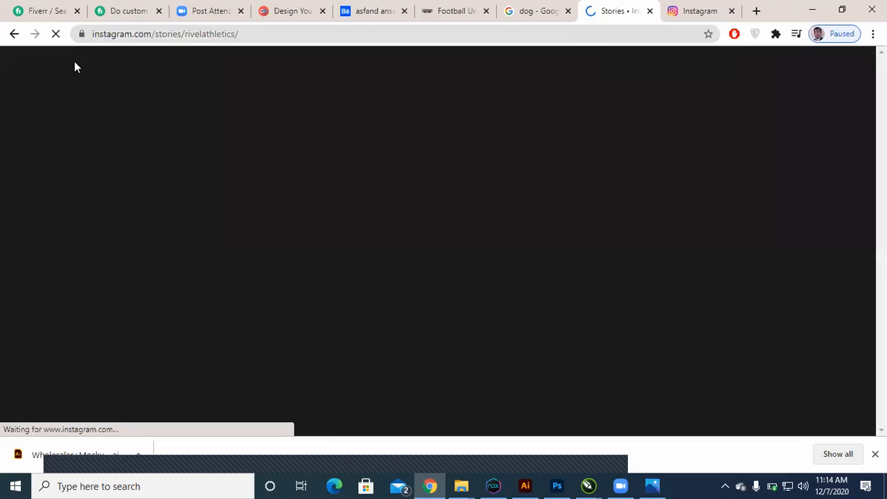
# Step: Remove the stories part from the address and load the instagram.com/rivelathletics/ profile
pyautogui.click(184, 33)
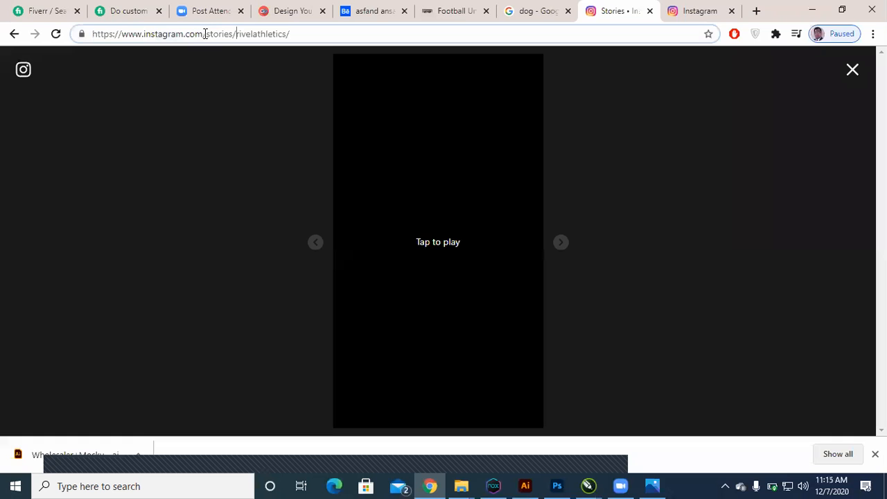
pyautogui.press('BackSpace')
pyautogui.press('BackSpace')
pyautogui.press('BackSpace')
pyautogui.press('BackSpace')
pyautogui.press('BackSpace')
pyautogui.press('BackSpace')
pyautogui.press('BackSpace')
pyautogui.press('BackSpace')
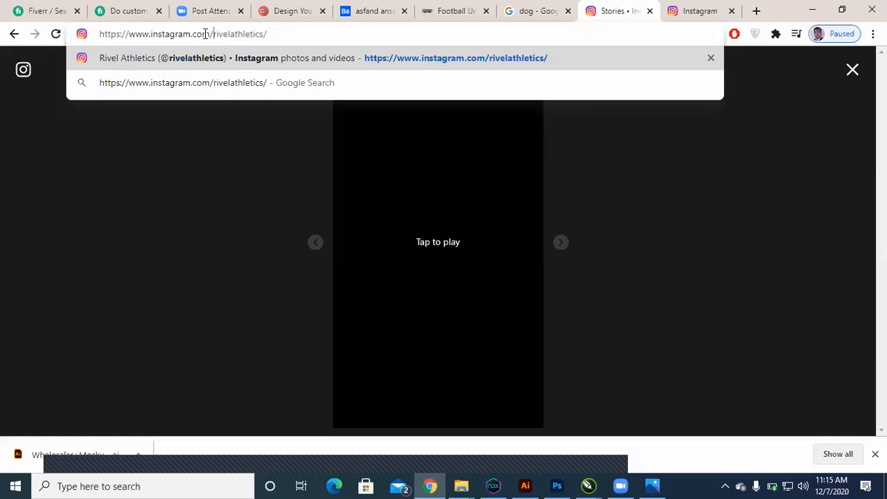
pyautogui.press('Return')
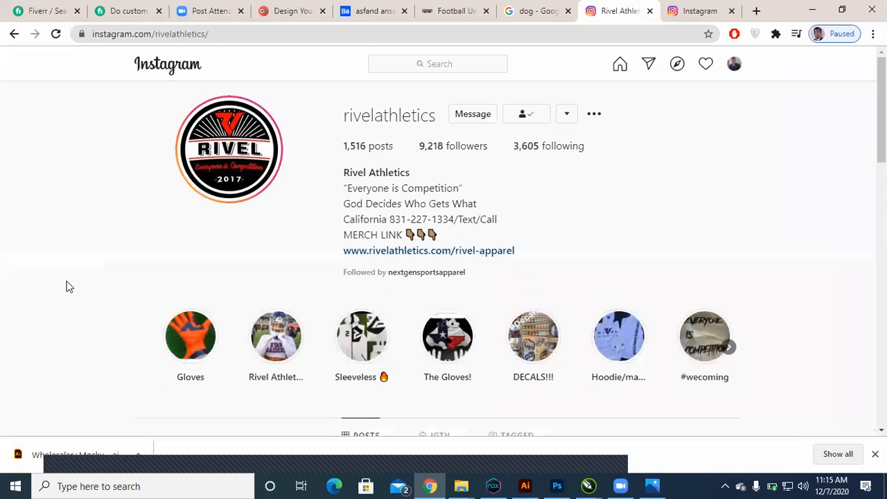
# Step: Look through the Rivel Athletics posts for uniform, glove and headgear designs
pyautogui.scroll(-3, 67, 286)
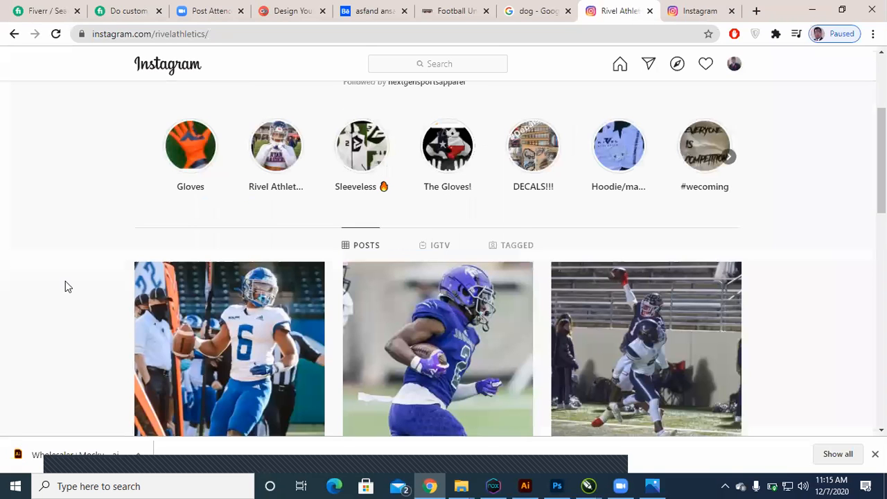
pyautogui.scroll(-1, 67, 286)
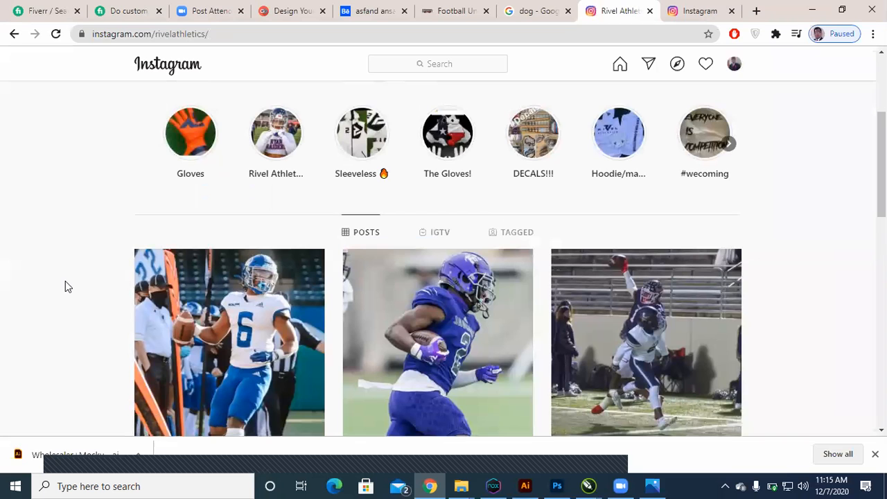
pyautogui.scroll(-1, 66, 286)
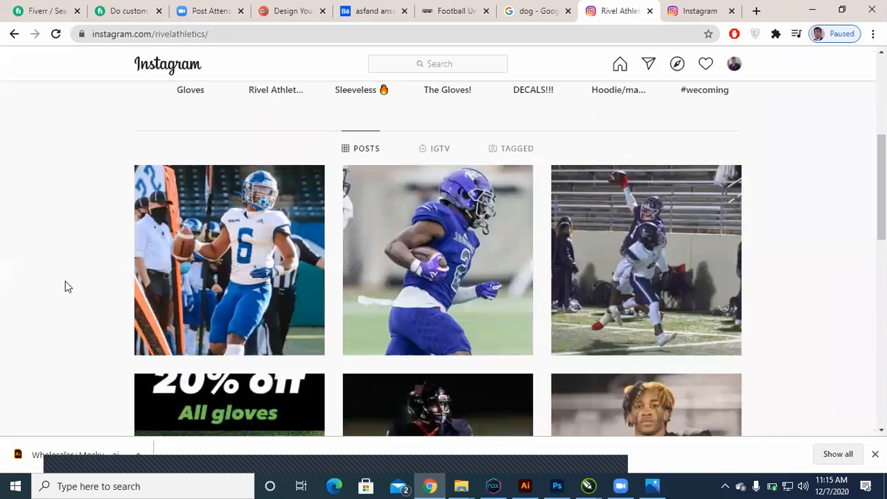
pyautogui.scroll(-4, 67, 284)
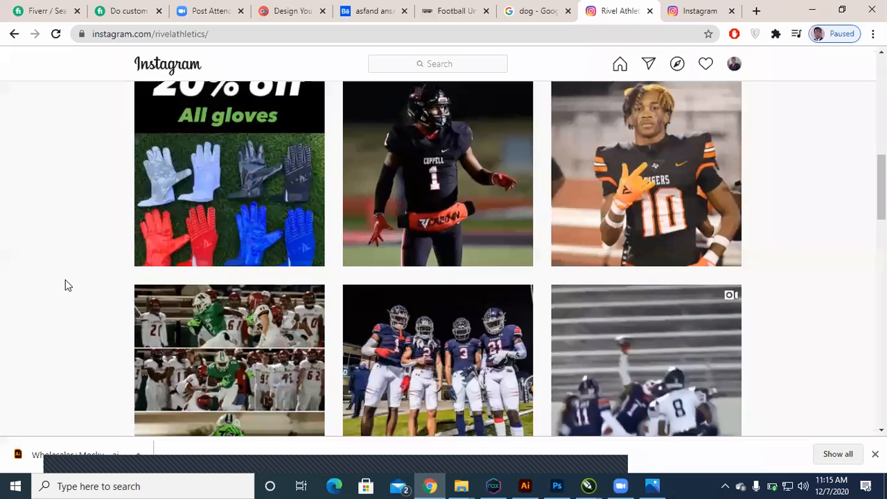
pyautogui.scroll(-3, 67, 285)
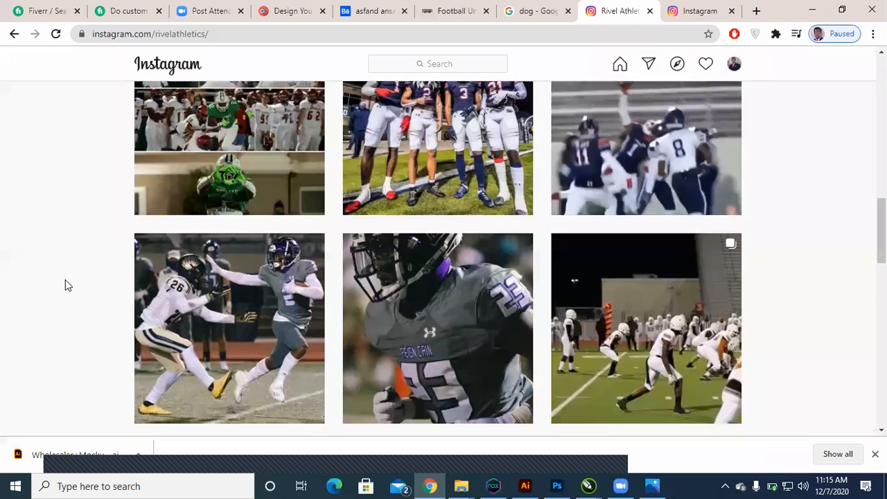
pyautogui.scroll(-3, 66, 284)
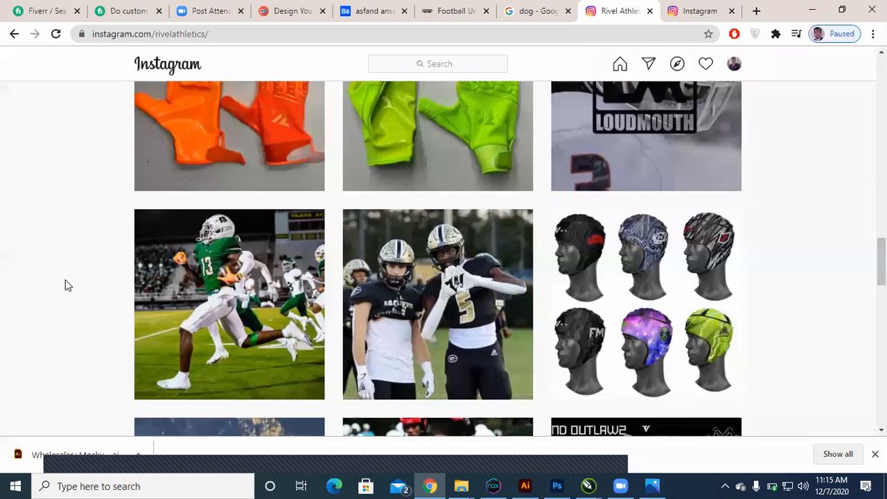
# Step: Examine the older Rivel Athletics posts showing game-day uniforms, a backpack and team kit designs, and show the desktop
pyautogui.scroll(-3, 65, 285)
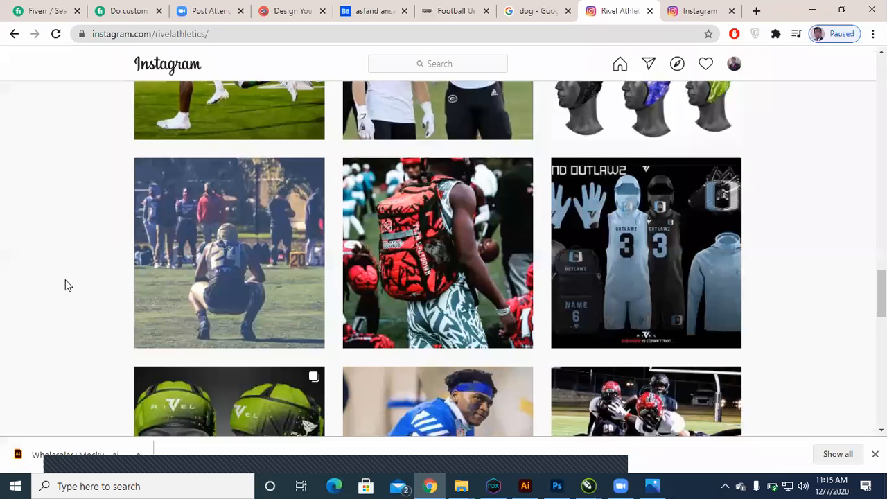
pyautogui.scroll(-4, 67, 285)
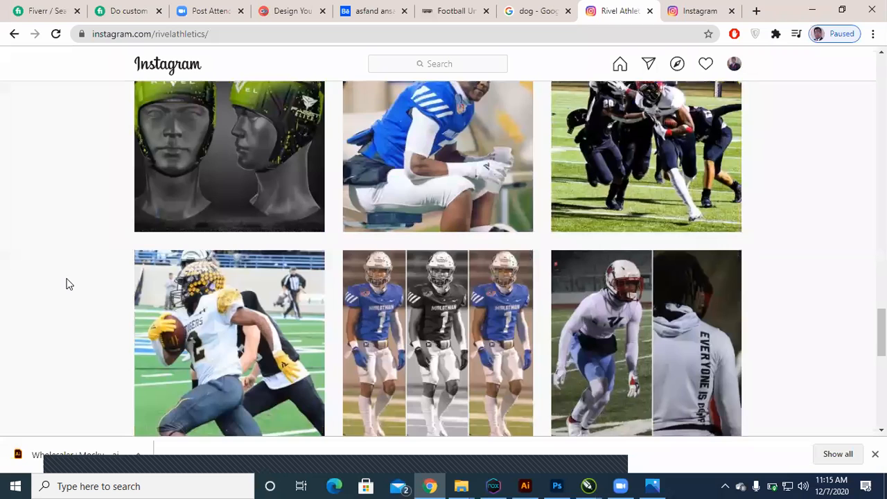
pyautogui.scroll(-3, 67, 284)
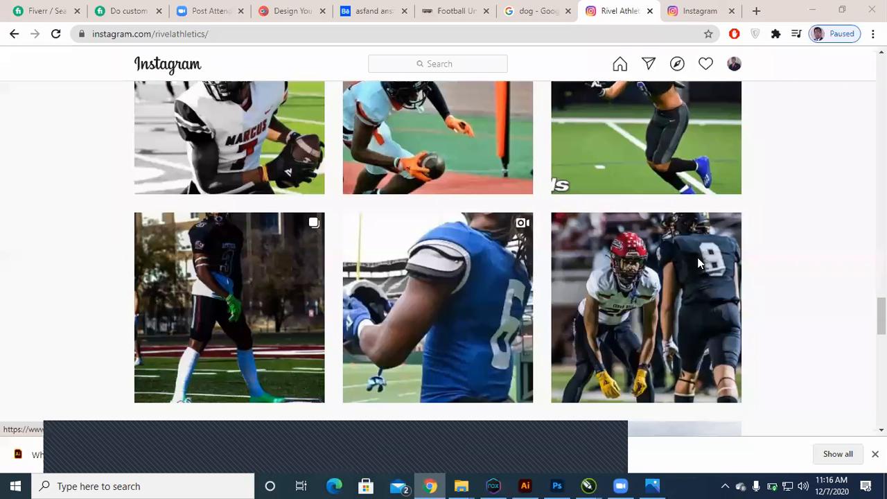
pyautogui.press('super+d')
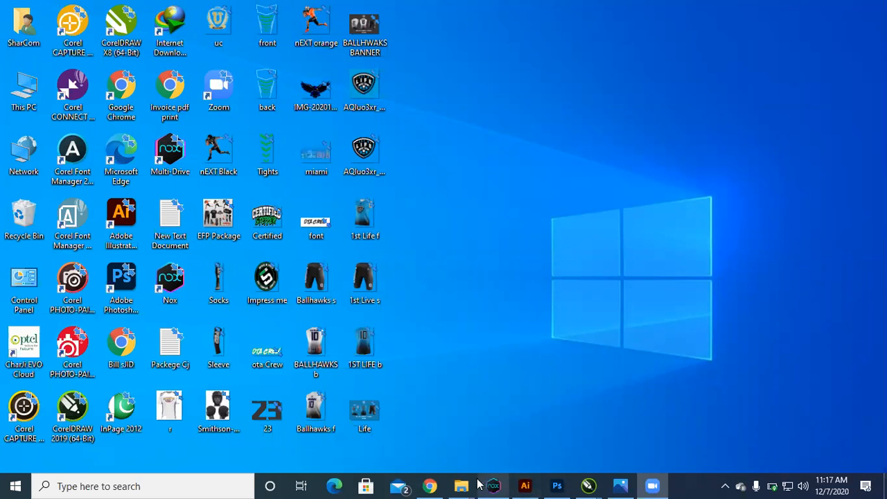
# Step: Return to Chrome, open binary.pk in a new tab and look through the Binary Systems homepage down to the footer
pyautogui.click(440, 482)
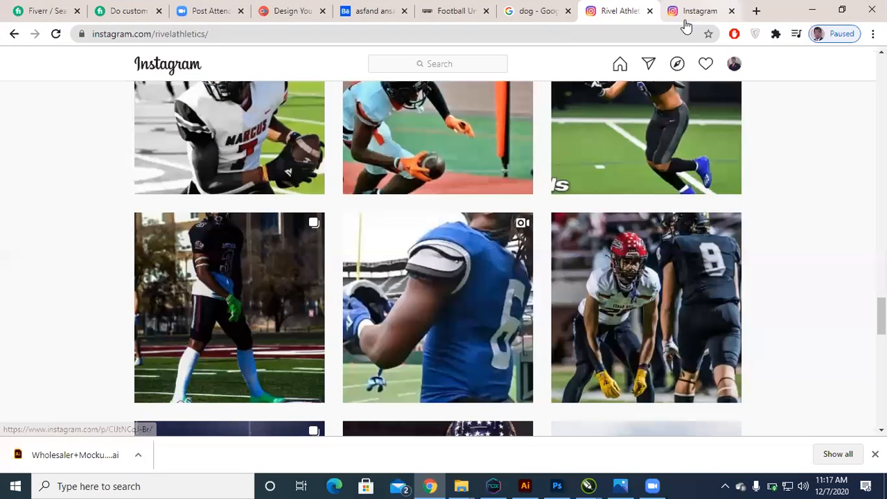
pyautogui.hotkey('ctrl', 't')
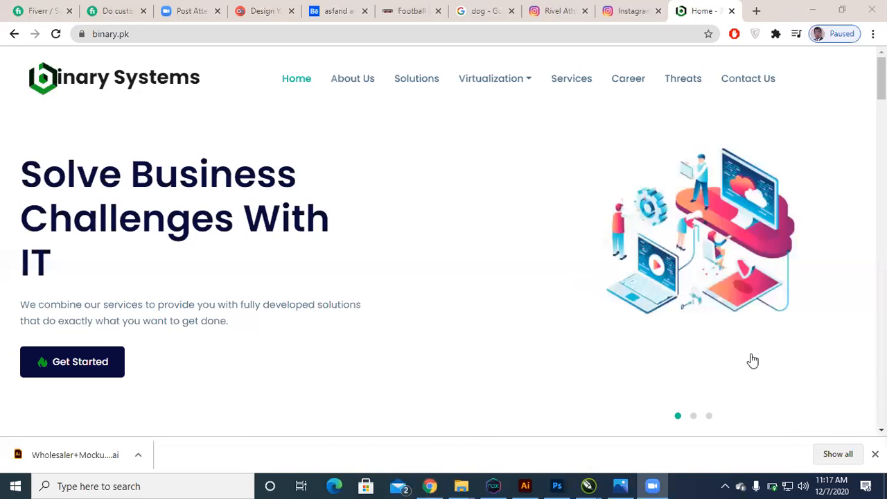
pyautogui.scroll(-3, 594, 227)
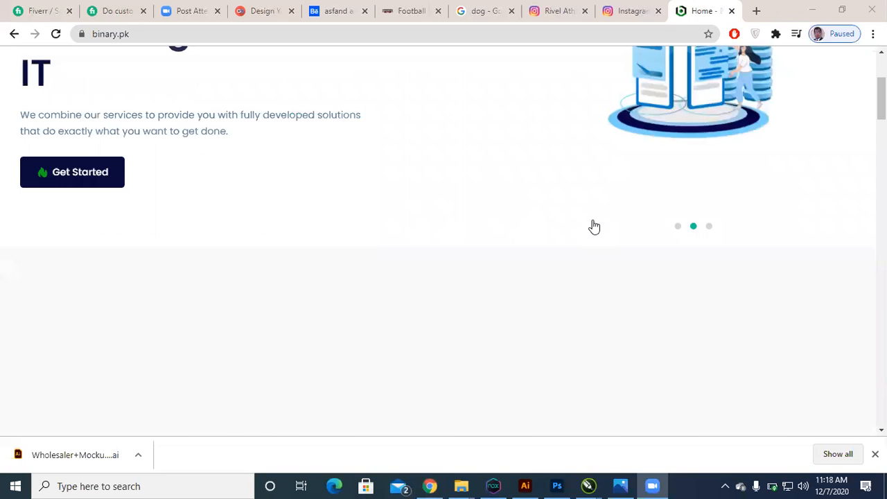
pyautogui.scroll(-5, 594, 226)
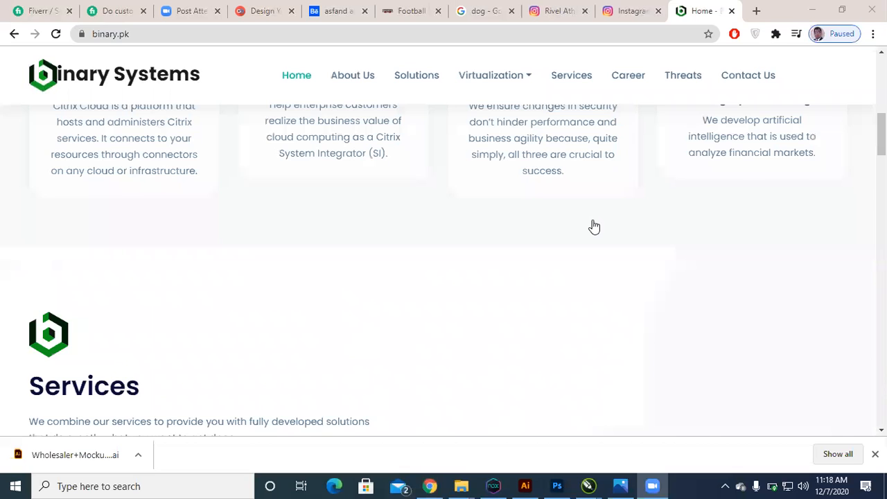
pyautogui.scroll(-4, 594, 226)
pyautogui.scroll(-5, 593, 226)
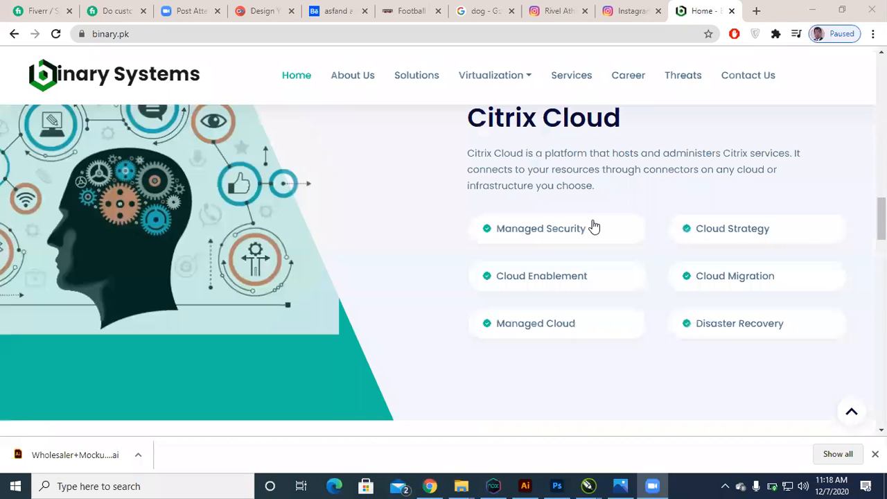
pyautogui.scroll(-5, 593, 227)
pyautogui.scroll(-5, 594, 226)
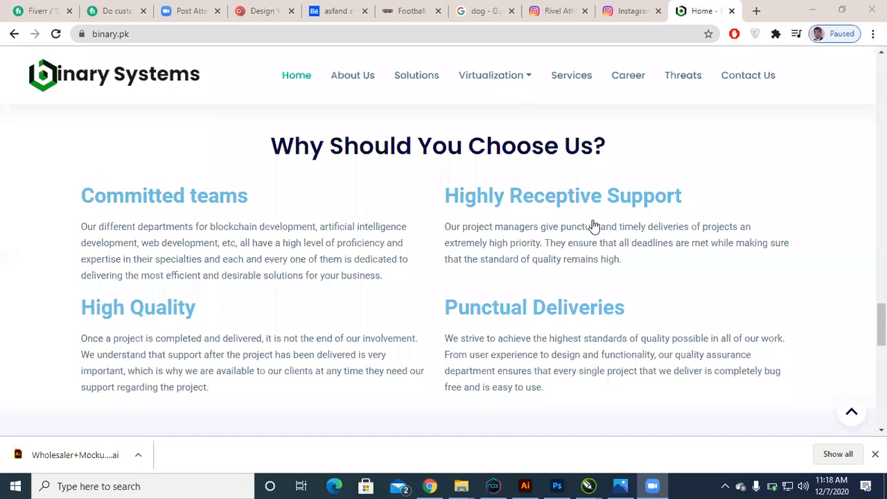
pyautogui.scroll(-5, 594, 227)
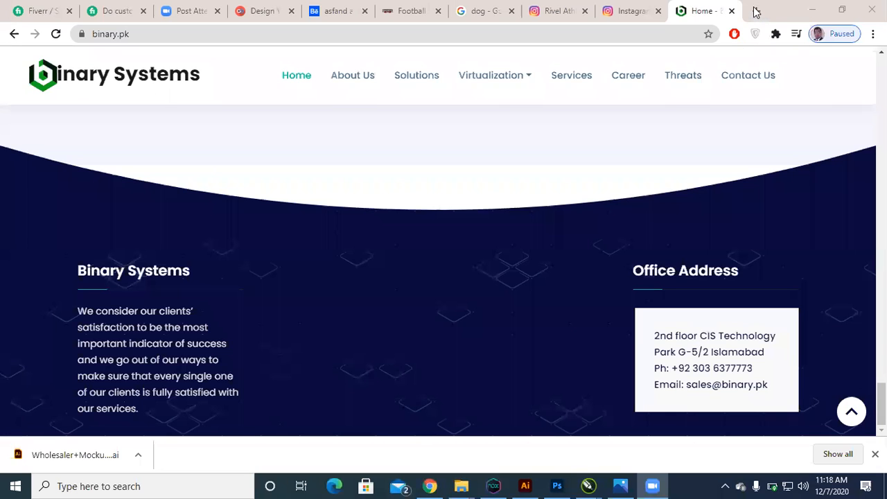
# Step: Load galups.com in a new browser tab
pyautogui.click(755, 13)
pyautogui.write('gal')
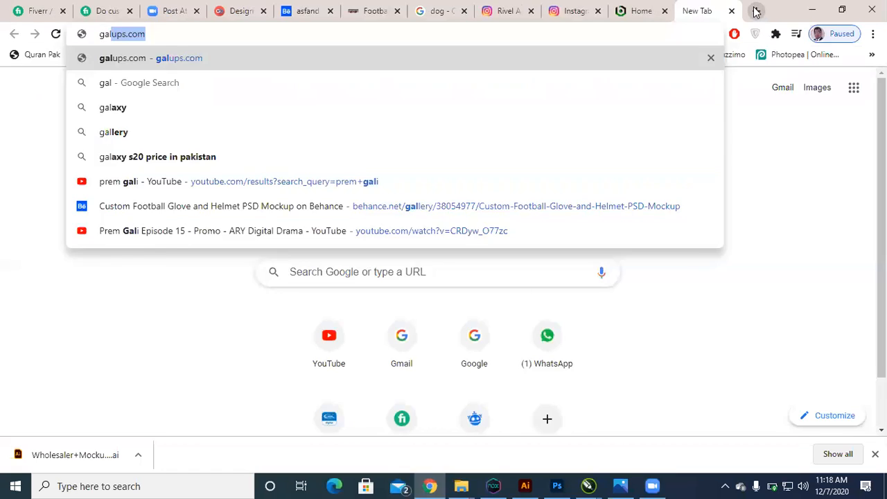
pyautogui.press('Return')
# Step: Load topintech.com in another new tab and return to the galups.com tab
pyautogui.hotkey('ctrl', 't')
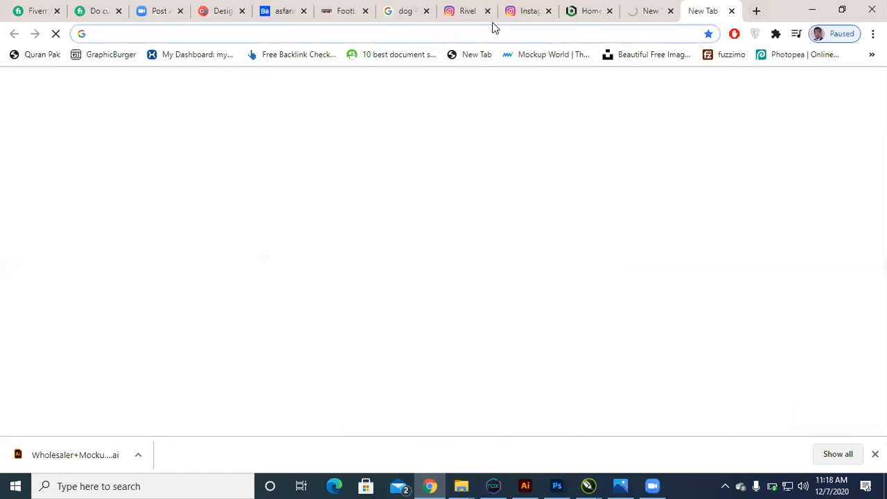
pyautogui.write('topintech.com')
pyautogui.press('Return')
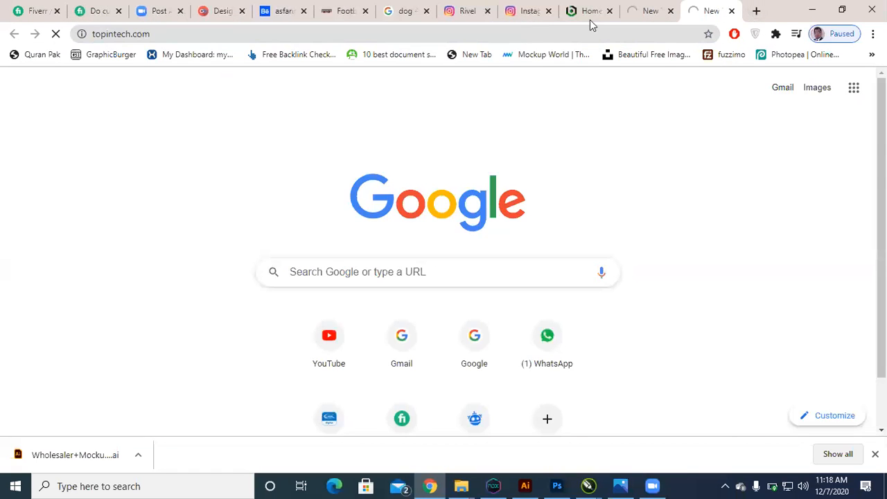
pyautogui.click(629, 6)
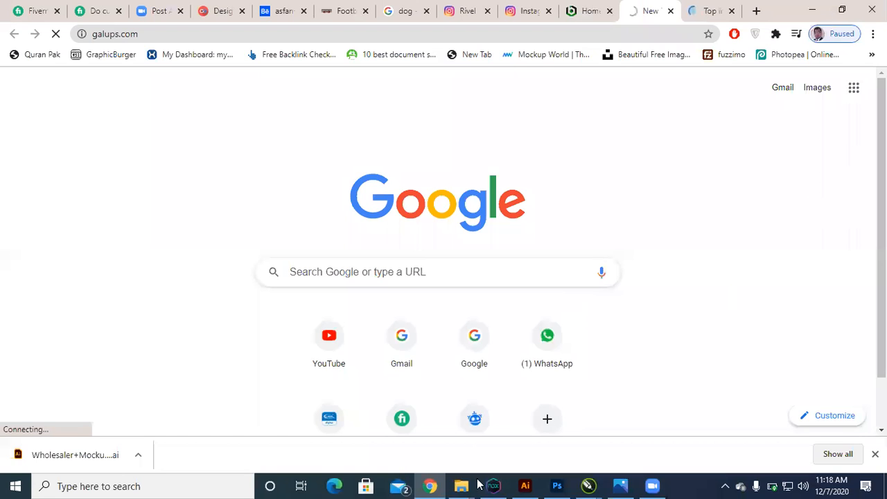
# Step: Show the desktop and dismiss the ZenMate VPN notification
pyautogui.press('super+d')
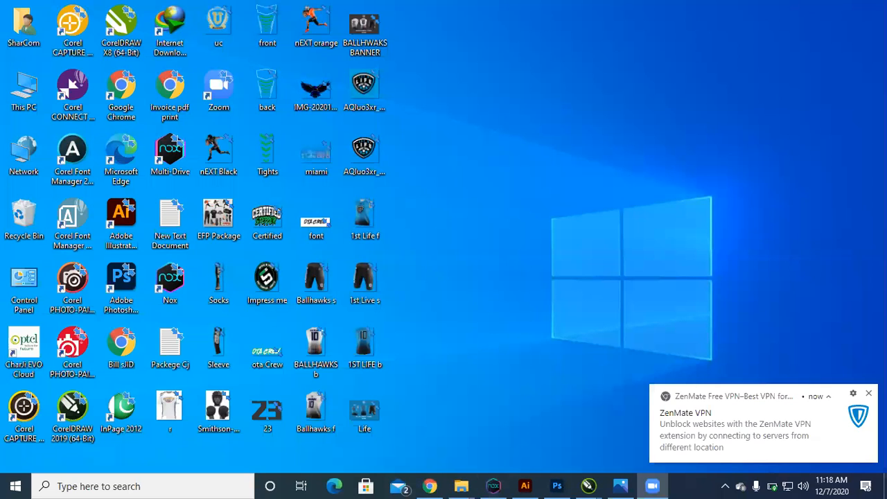
pyautogui.click(868, 392)
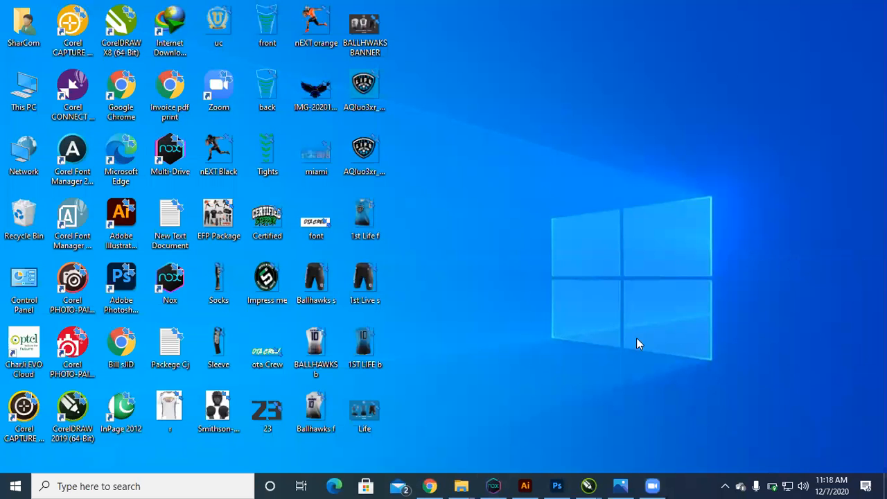
pyautogui.click(494, 484)
pyautogui.click(494, 484)
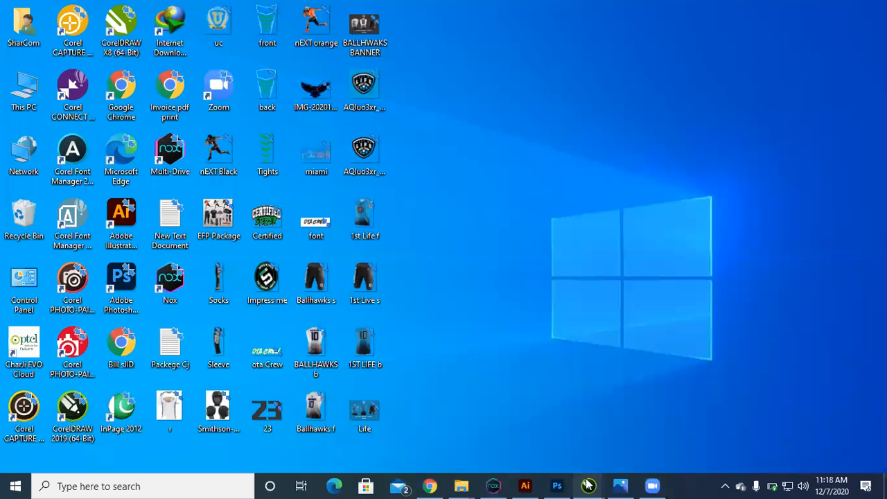
# Step: Switch back to Chrome and check the galups.com page and the topintech.com tab
pyautogui.moveTo(461, 485)
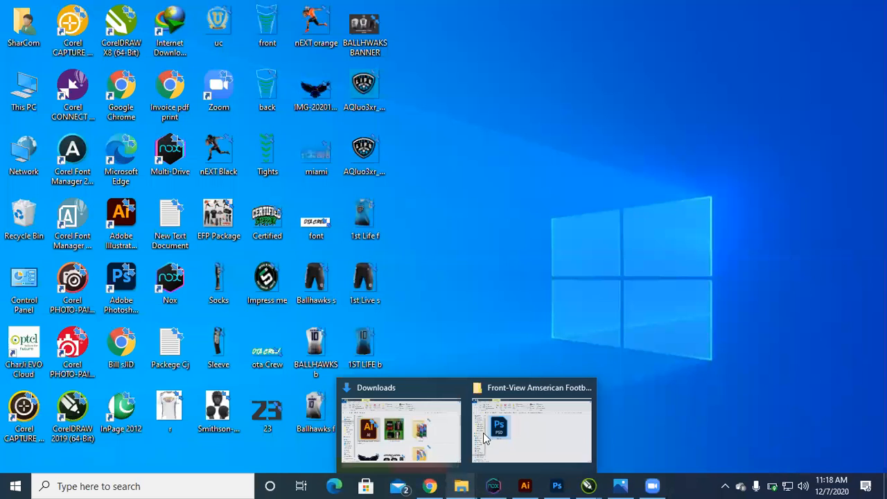
pyautogui.moveTo(493, 484)
pyautogui.click(459, 405)
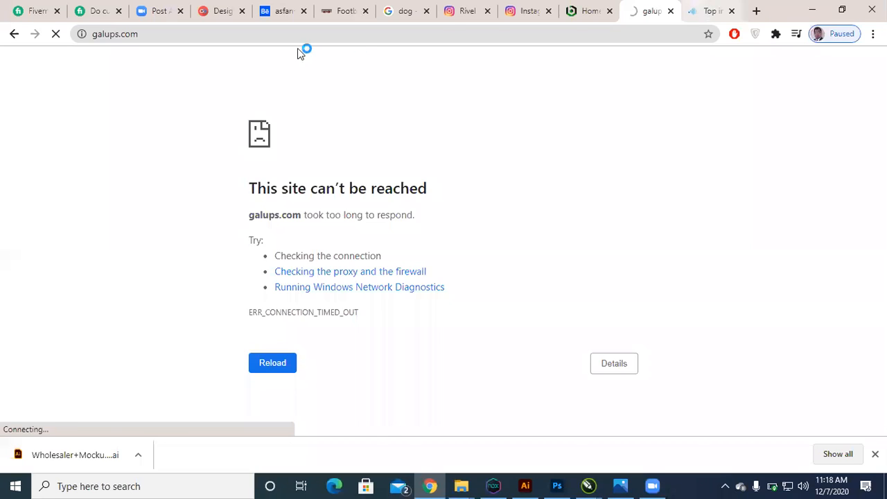
pyautogui.hotkey('ctrl', 'Tab')
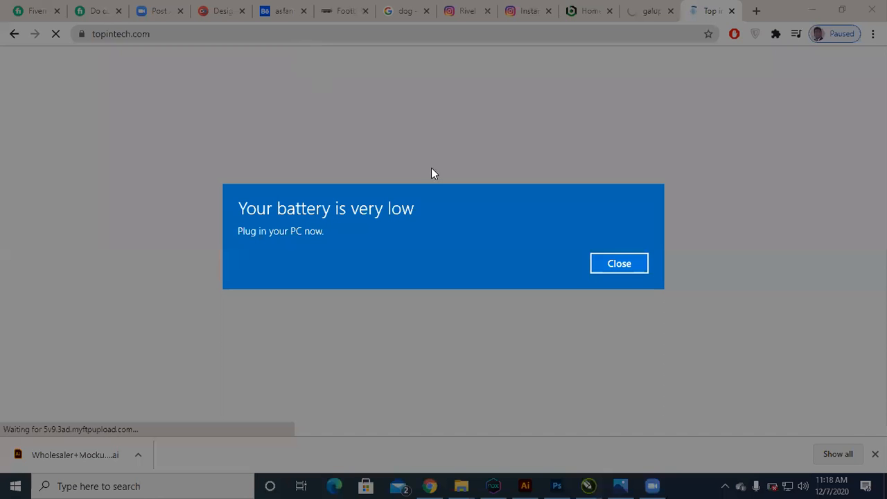